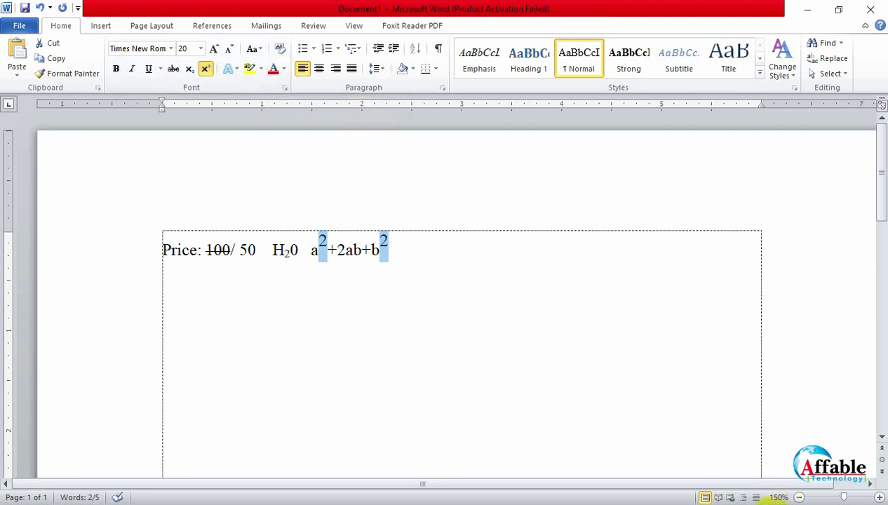
click(764, 504)
click(385, 263)
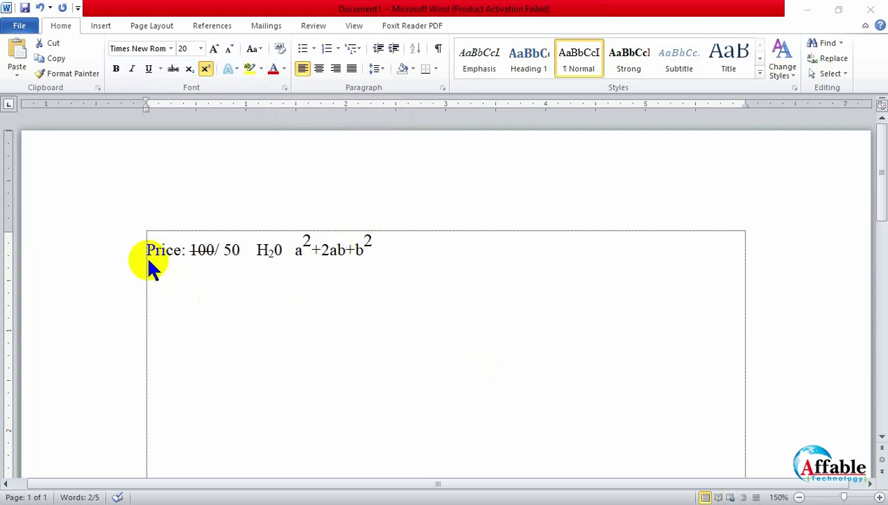
click(178, 274)
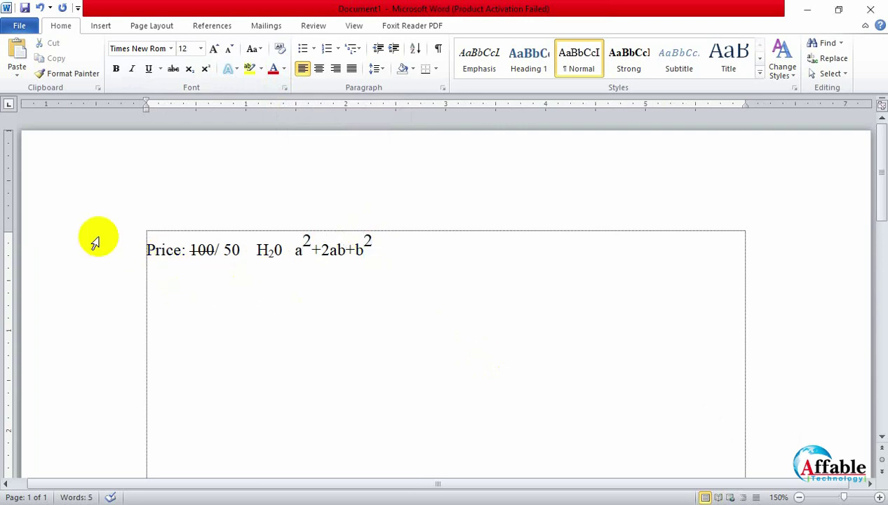
Change the font color of the word "Price:" to dark red
drag(147, 252, 185, 264)
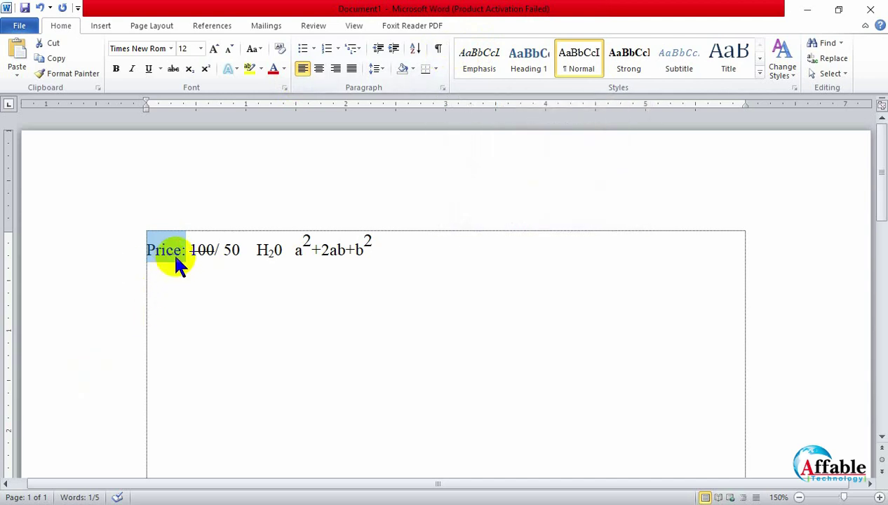
click(284, 69)
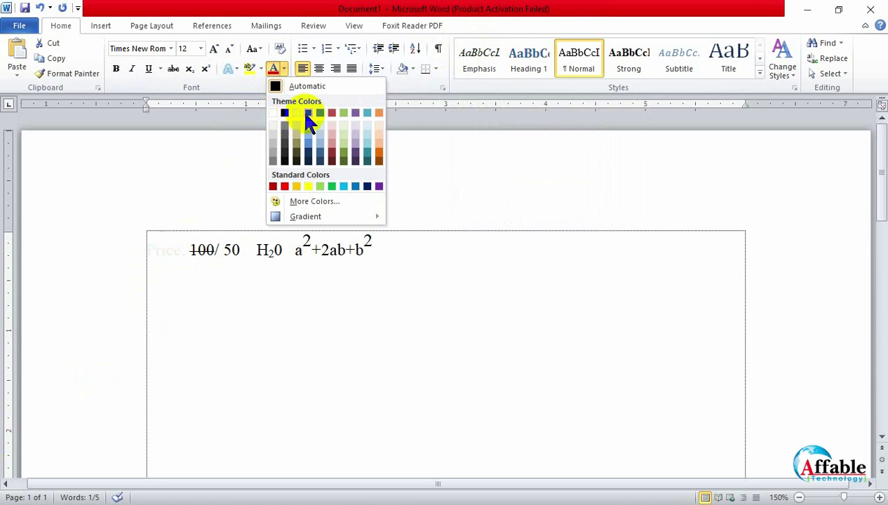
click(308, 113)
click(284, 68)
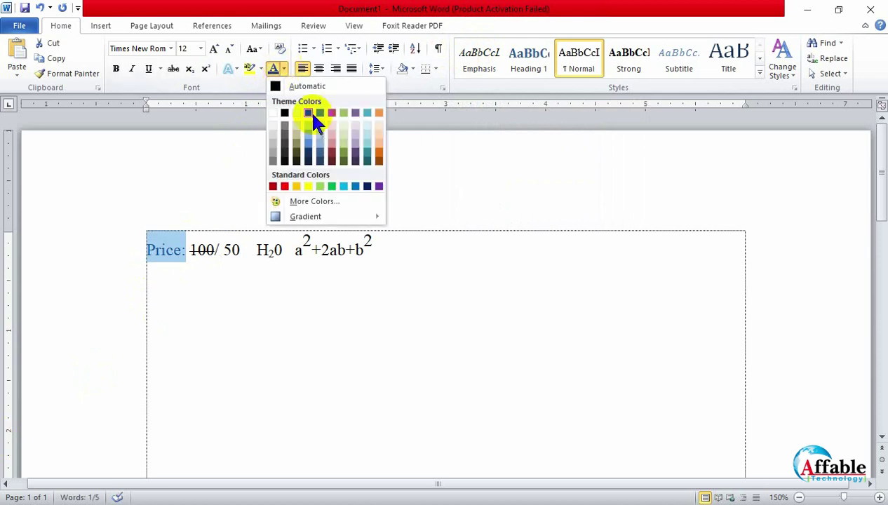
click(337, 167)
click(233, 301)
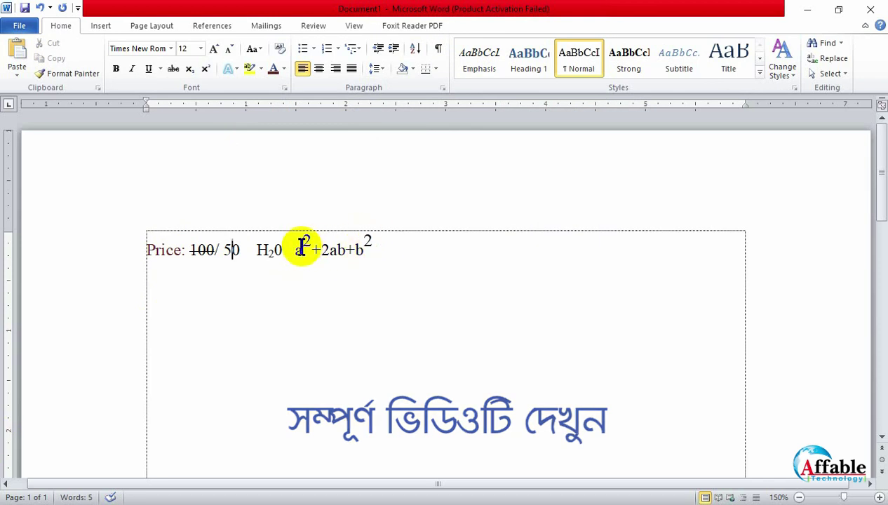
Color both superscript 2s in the a²+2ab+b² formula Dark Red from the standard colors
drag(303, 242, 312, 242)
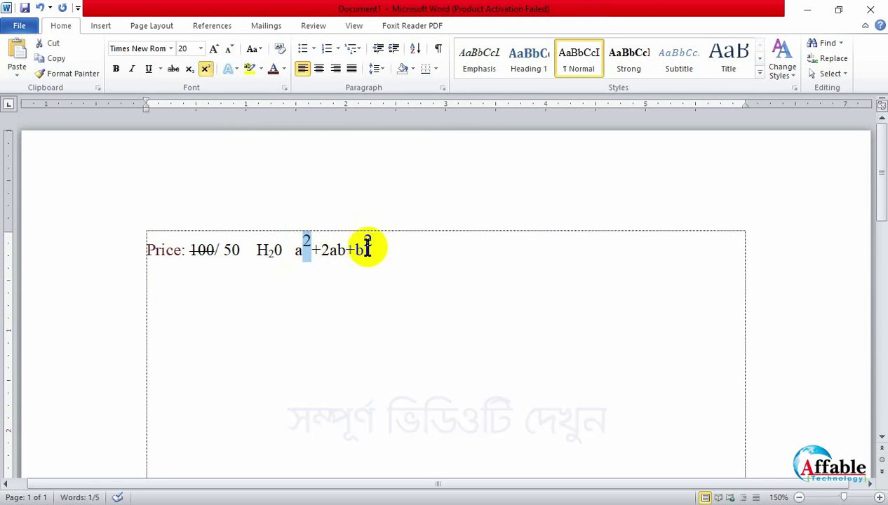
drag(363, 242, 372, 242)
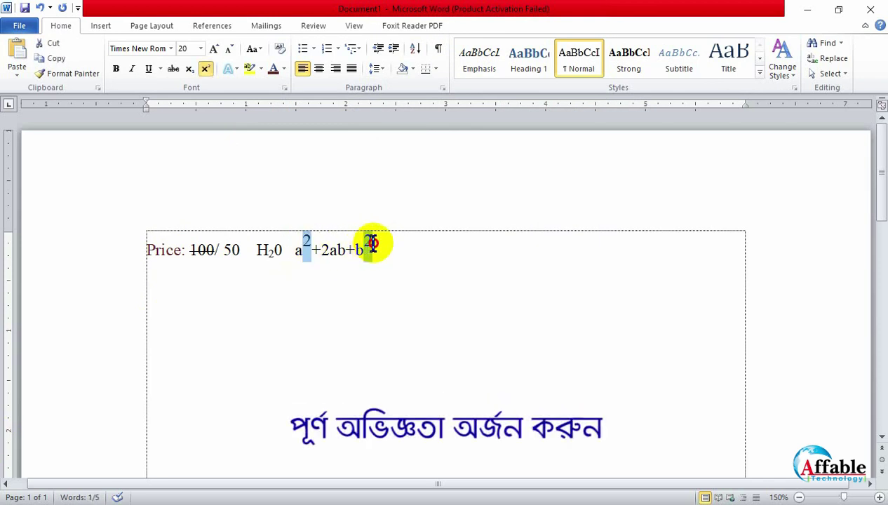
click(283, 68)
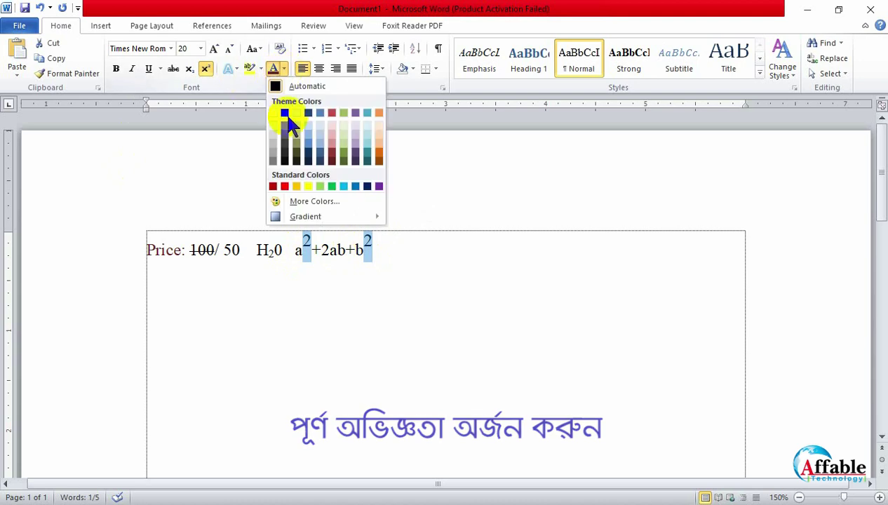
click(274, 186)
click(338, 291)
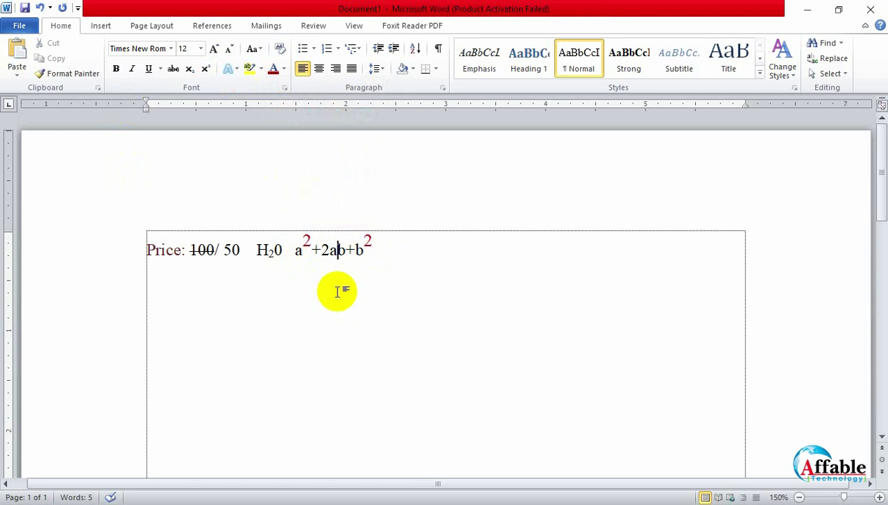
click(411, 256)
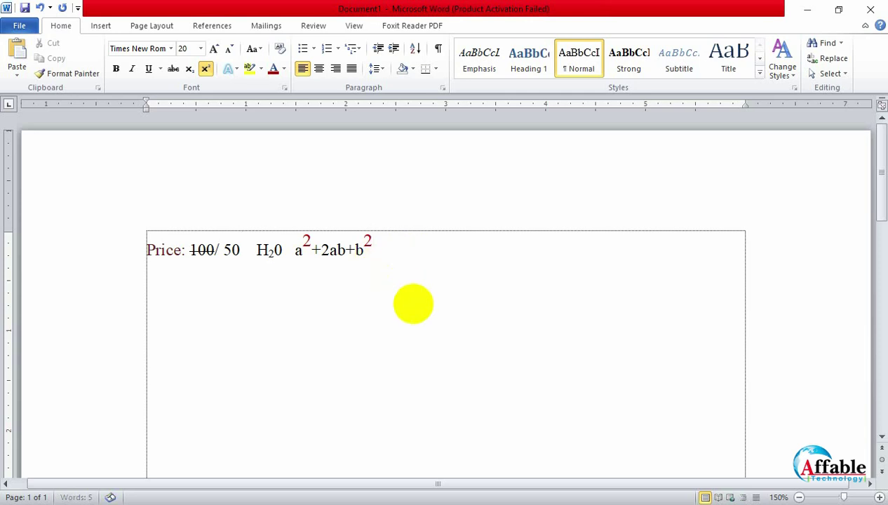
Insert two line breaks after the price so the H₂0 and formula text starts on a separate line
click(204, 311)
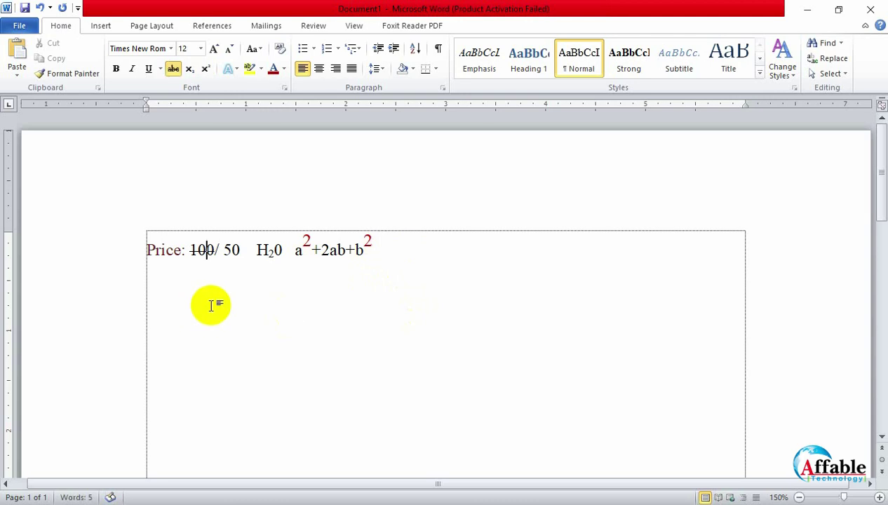
click(259, 254)
key(Return)
key(Return)
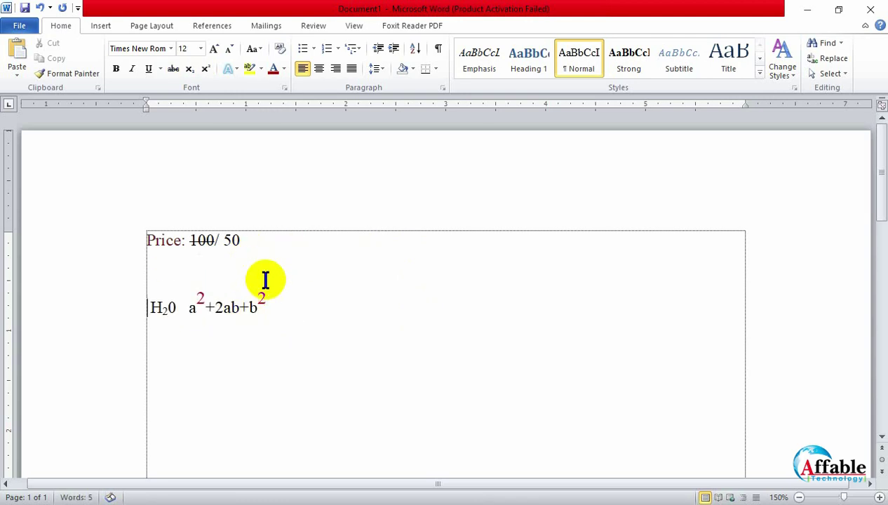
Above the formula, enter three dark red lines: "asdfasdfsadfsdafsdfdfhasd;fh;asdhf;shda", "asdfjasdkfksdajf" and "asdjfhasdlfhsajldfhjl"
click(196, 289)
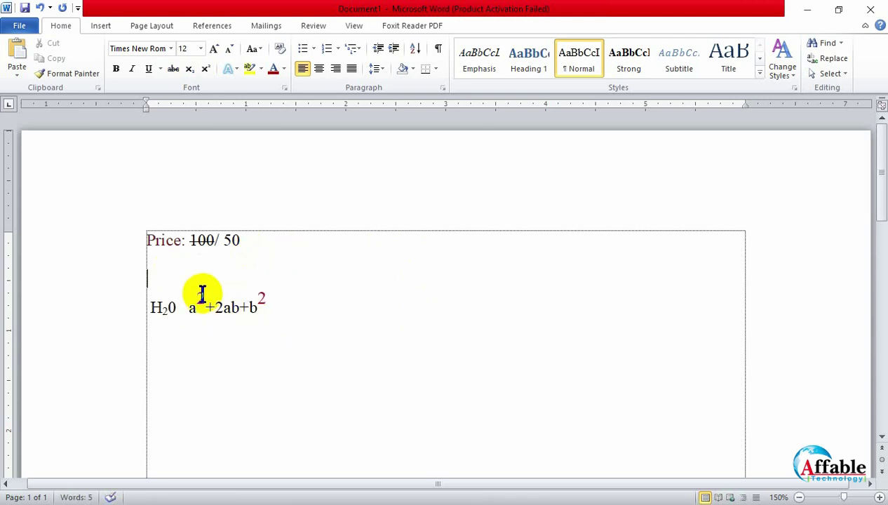
click(274, 70)
text(asdfasdf)
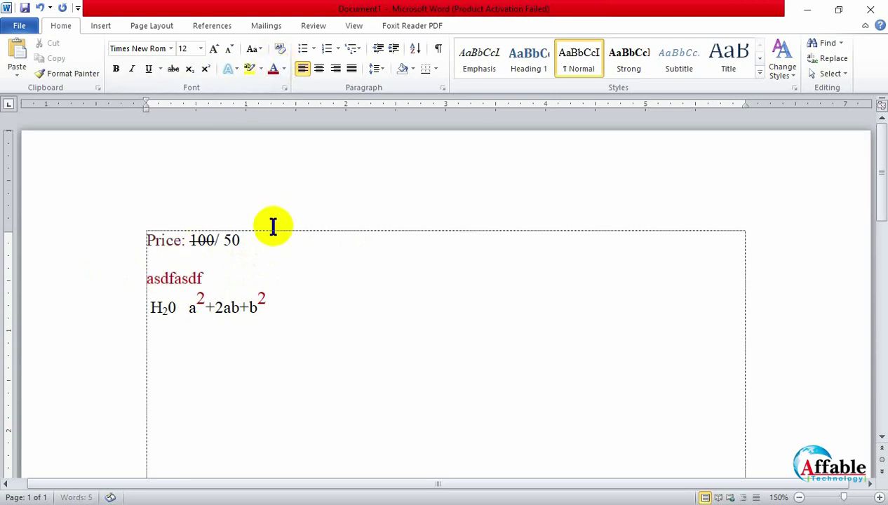
text(sadfsdafsdfdfhasd;fh;asdhf;shda)
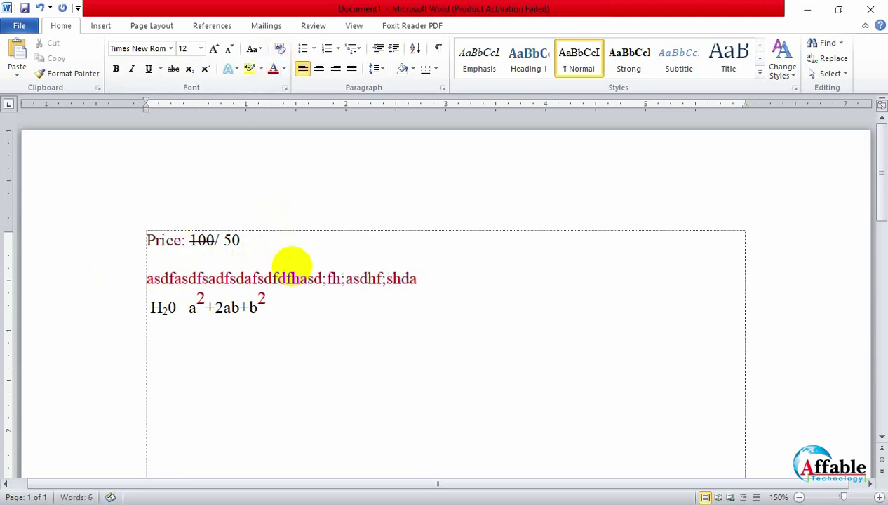
key(Return)
text(asdfjasdkfksdajf)
key(Return)
text(asdjfhasdlfhsajldfhjl)
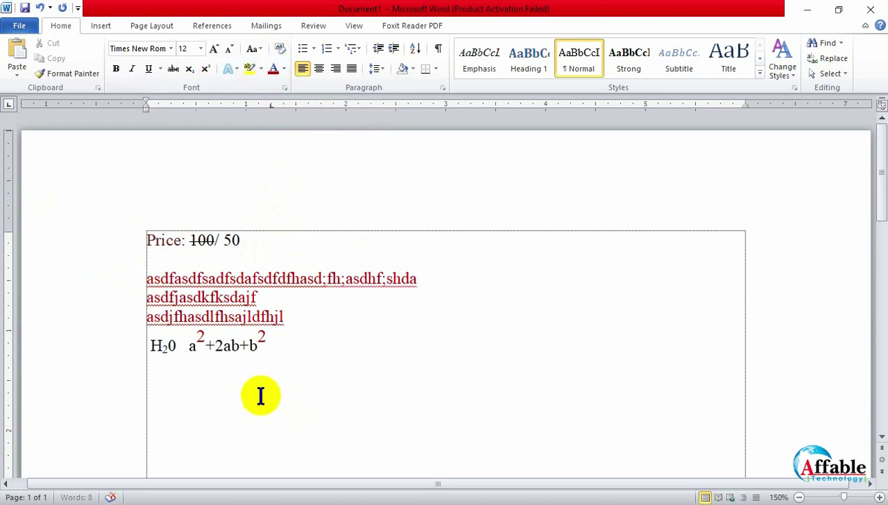
Delete the line containing H₂0 and the a²+2ab+b² formula
click(260, 351)
drag(260, 351, 146, 344)
key(Delete)
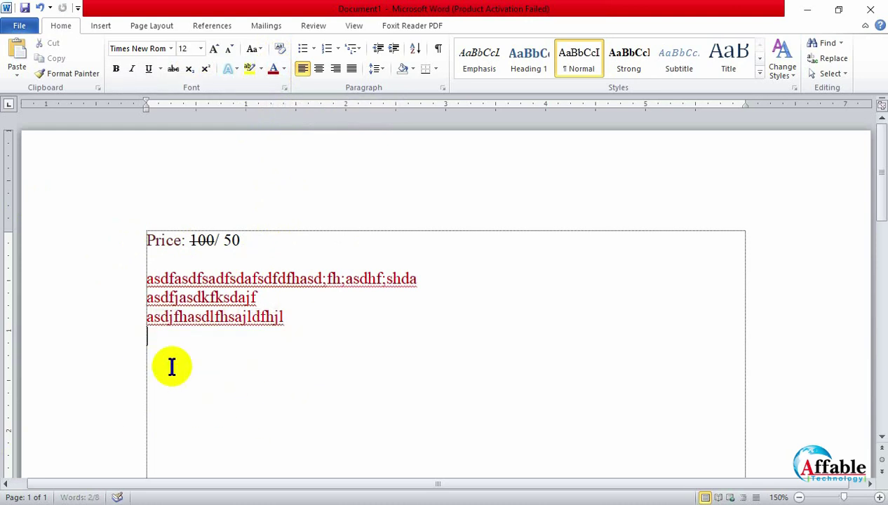
Below the sample lines, enter "asdfasdfkgasd asdfasdjfhjkasdhf" in dark red and continue the same line with "asdfasdfasdfasdf" in dark blue
key(Return)
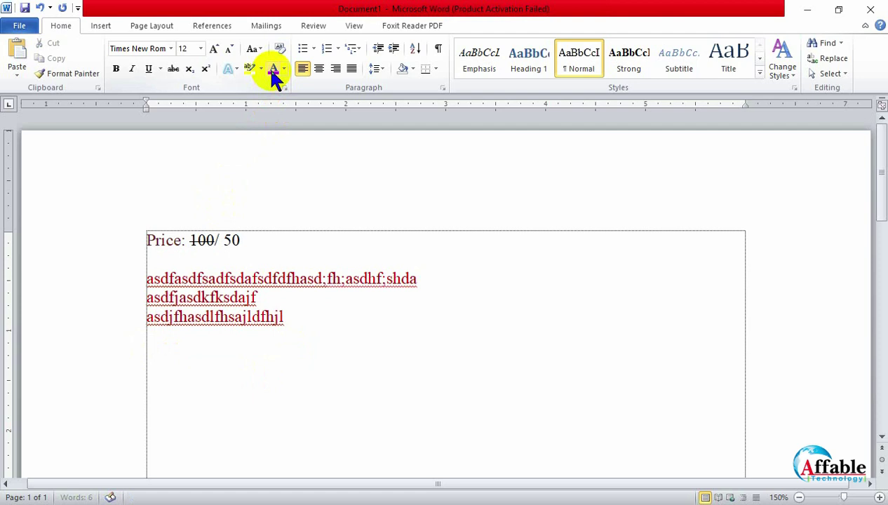
text(asdfasdfkgasd)
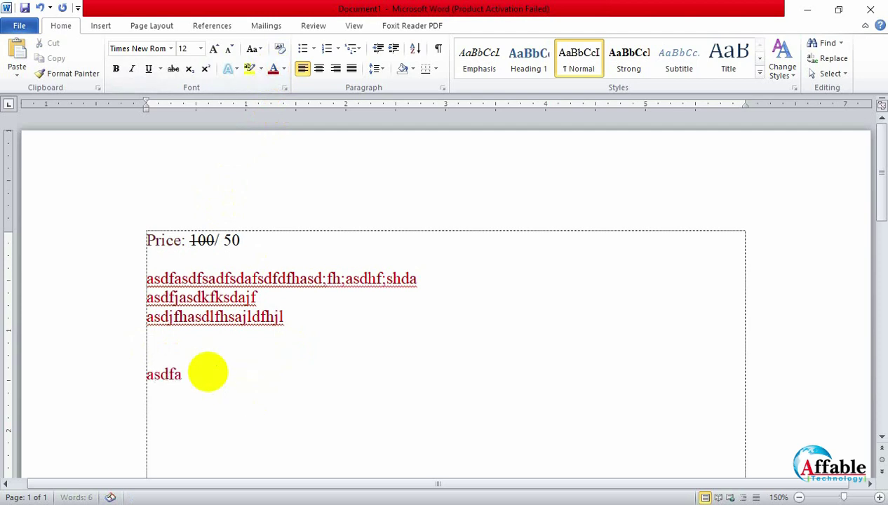
click(283, 68)
click(238, 372)
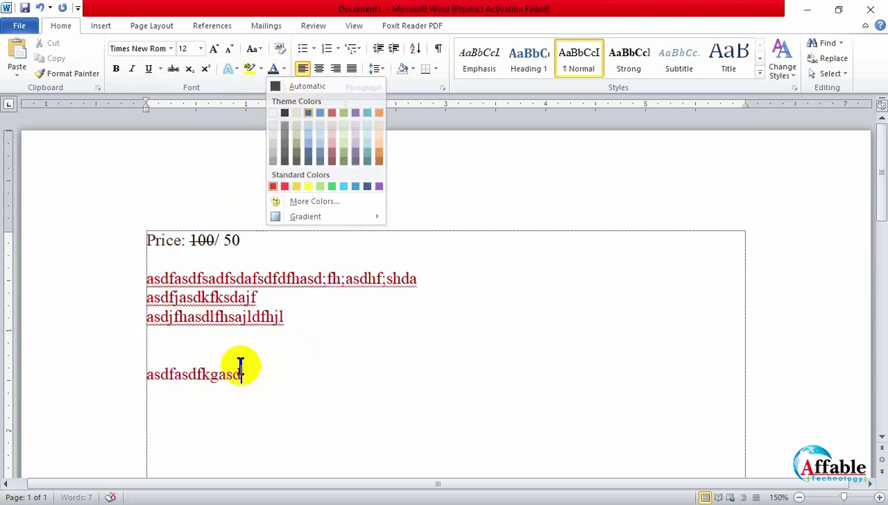
text(asdfasdjfhjkasdhf)
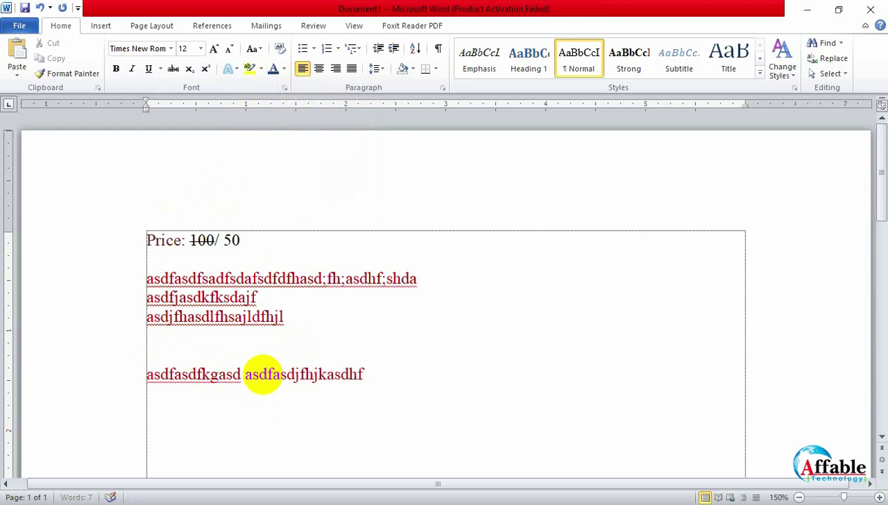
click(273, 68)
text(asdfasdfasdfasdf)
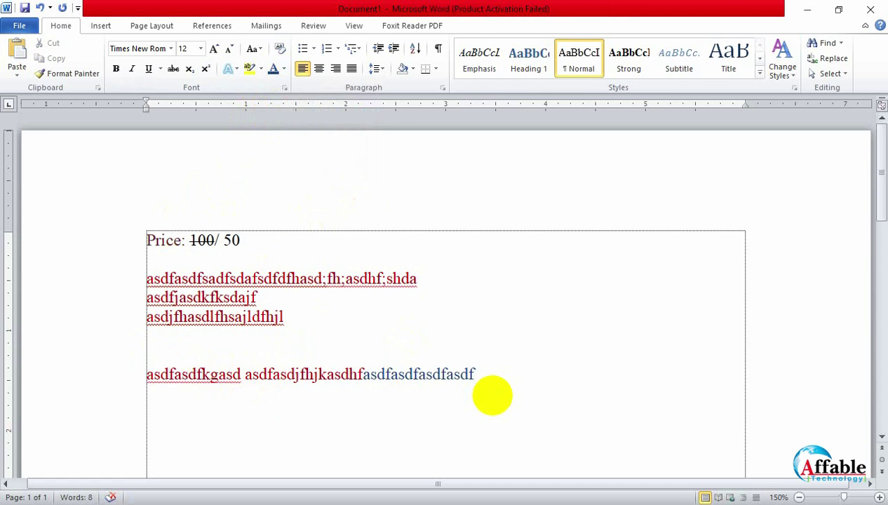
Recolor the letters "sdfasdjf" in the last line to the dark aqua theme color
triple_click(207, 377)
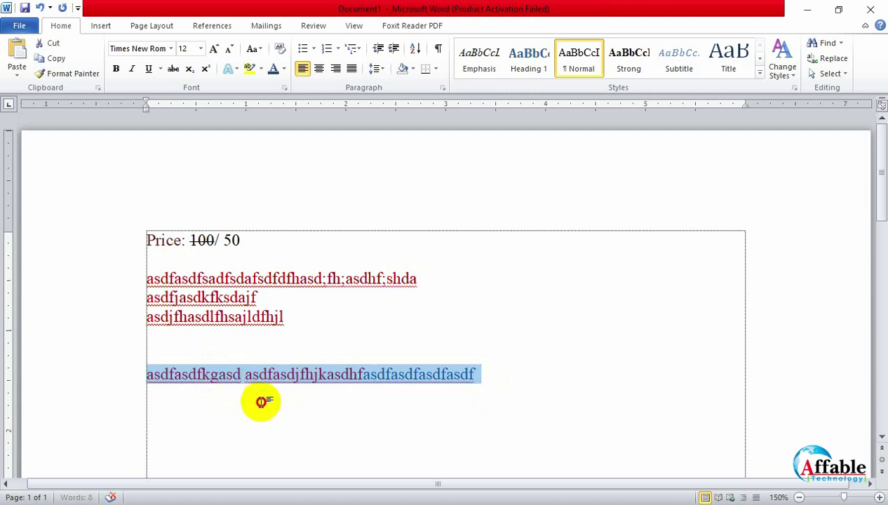
drag(251, 377, 308, 377)
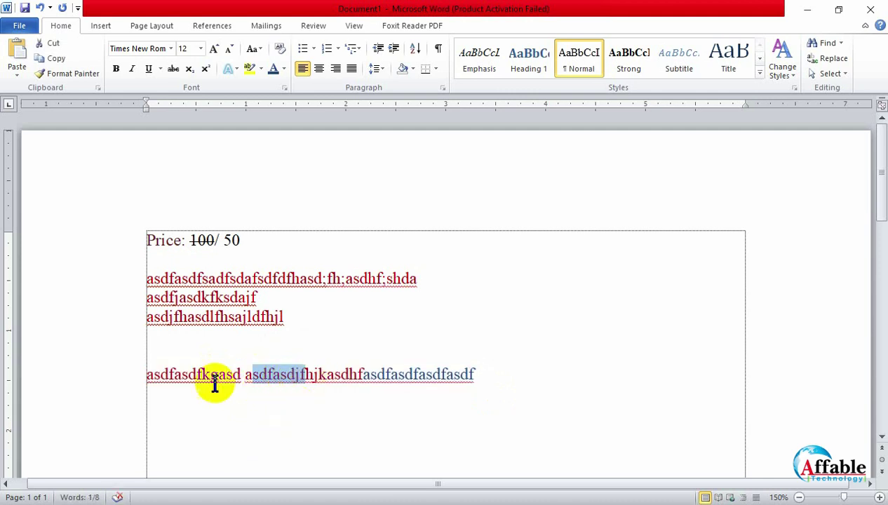
click(284, 70)
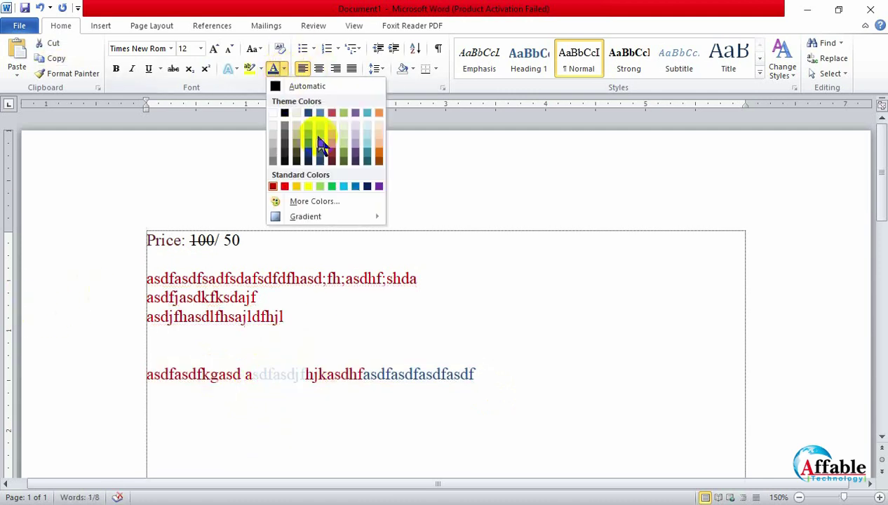
click(367, 160)
click(424, 431)
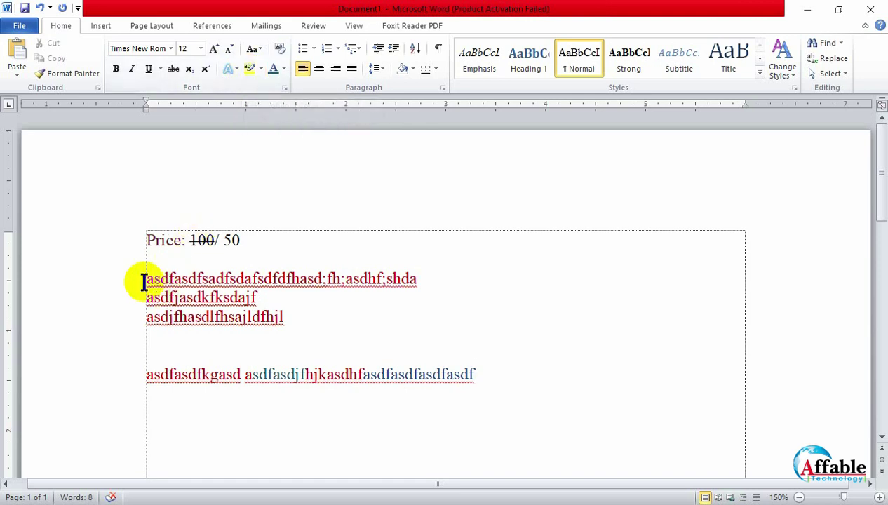
Highlight the first dark red sample line in green
drag(146, 279, 427, 279)
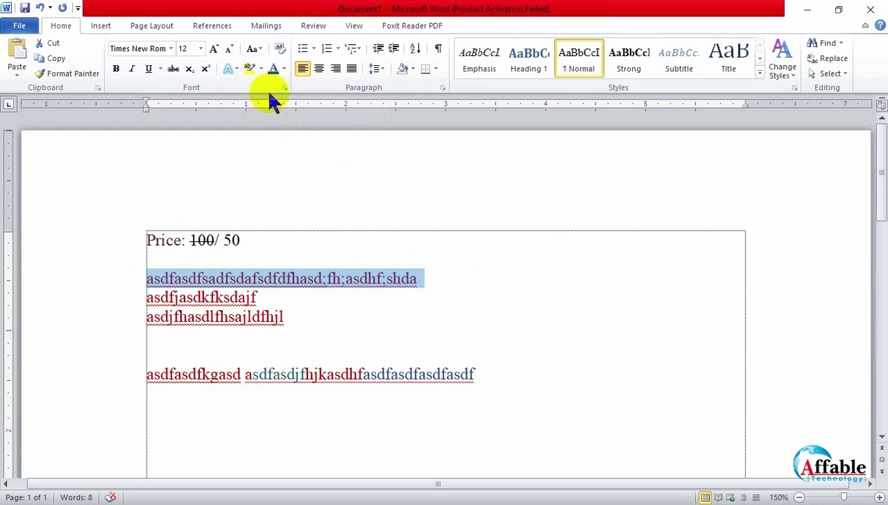
click(259, 68)
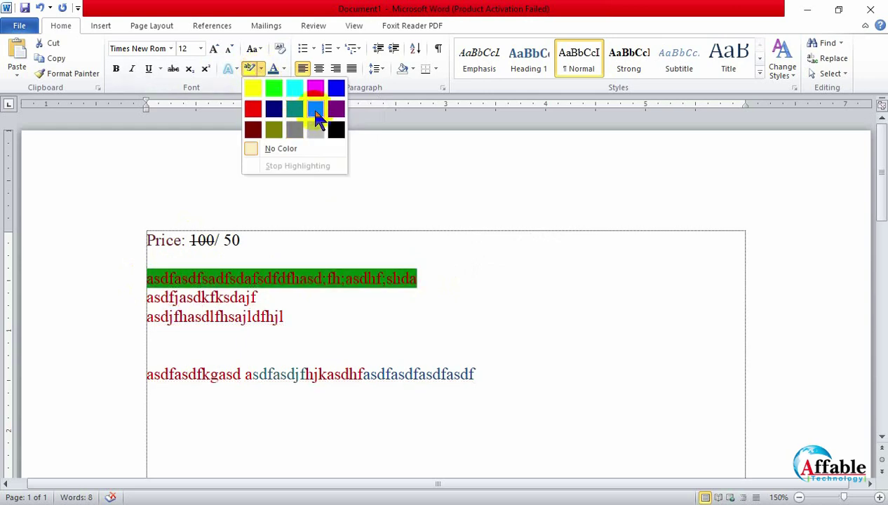
click(313, 110)
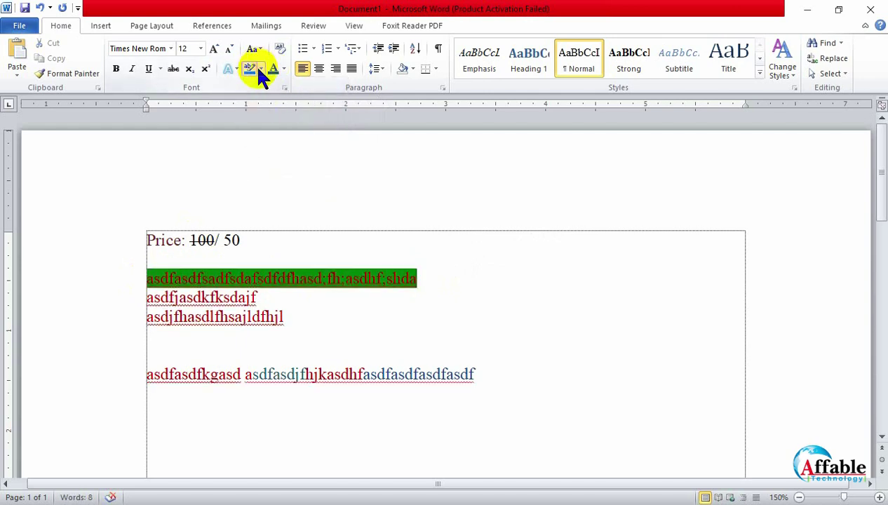
Mark the first sample line with the bright green highlighter and turn the highlighter off
click(260, 69)
click(273, 85)
mouse_move(418, 279)
mouse_down()
mouse_move(188, 264)
mouse_move(148, 279)
mouse_up()
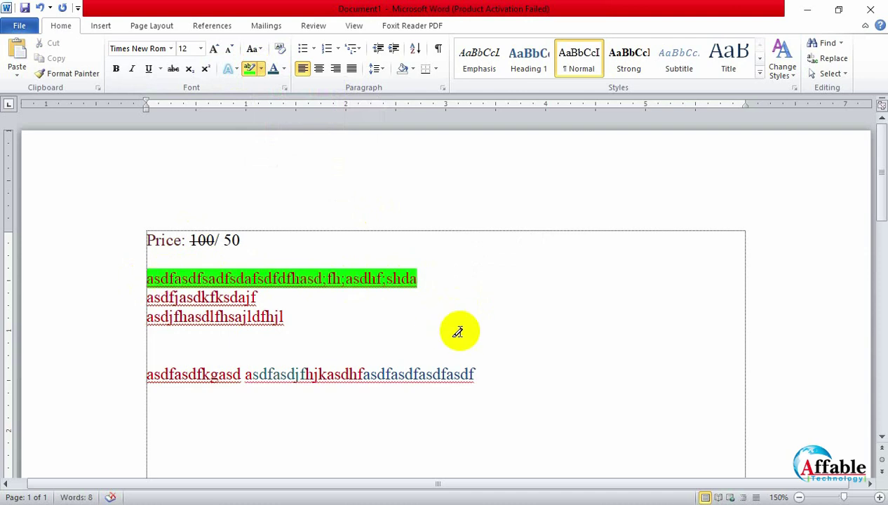
right_click(459, 331)
click(275, 336)
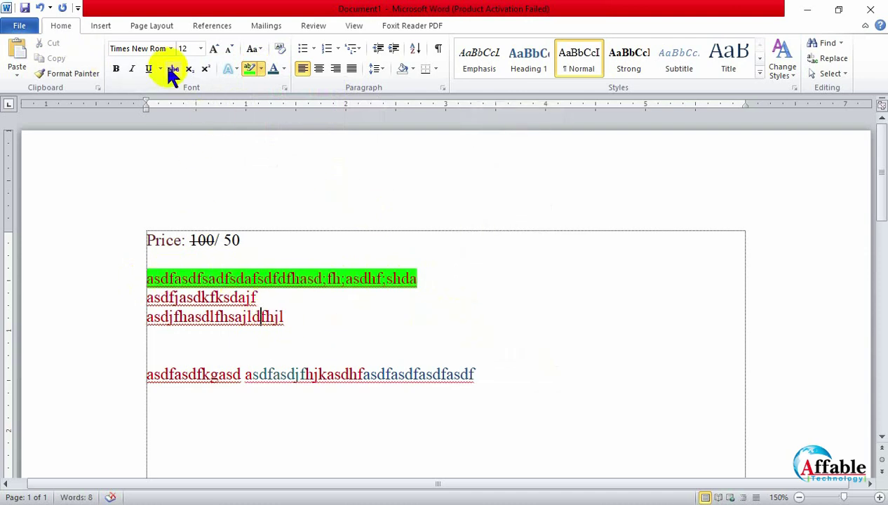
click(249, 68)
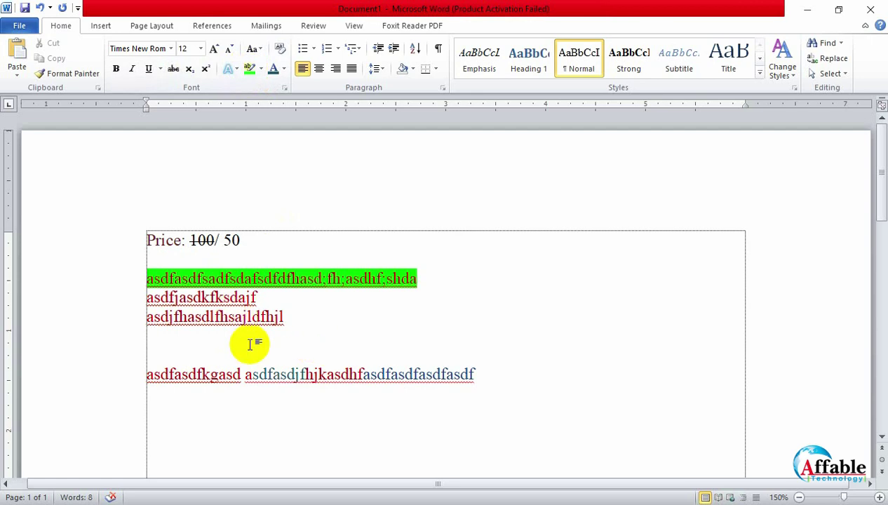
Highlight all the sample text below the bright green line in yellow
drag(485, 378, 144, 300)
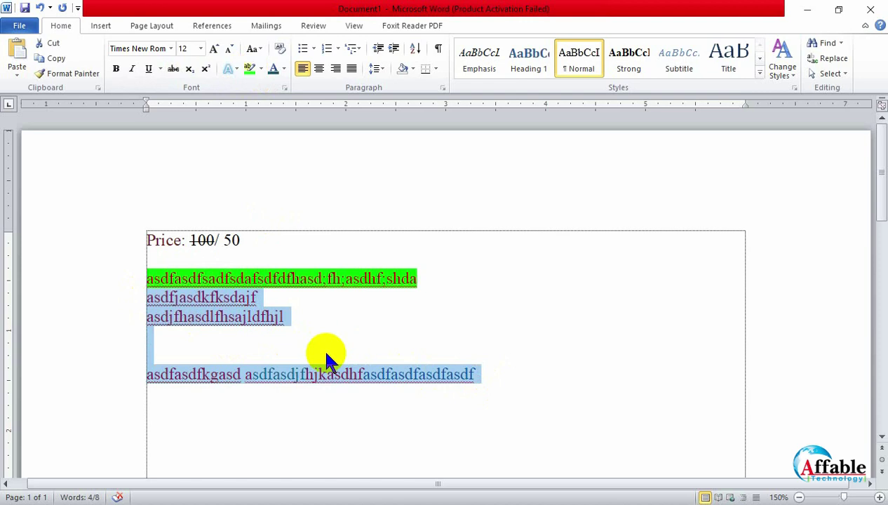
click(260, 68)
click(254, 86)
click(331, 337)
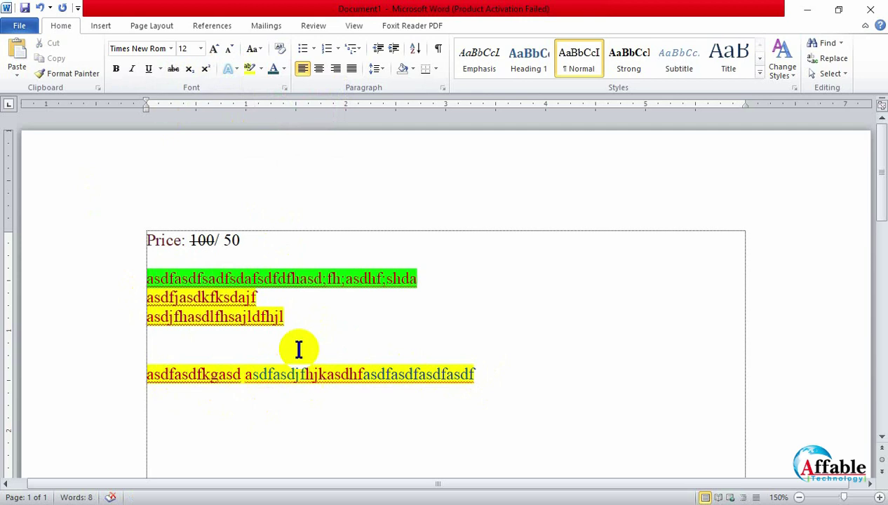
Remove one blank line above the last sample line and move its ending "sdfasdf" two lines down
key(BackSpace)
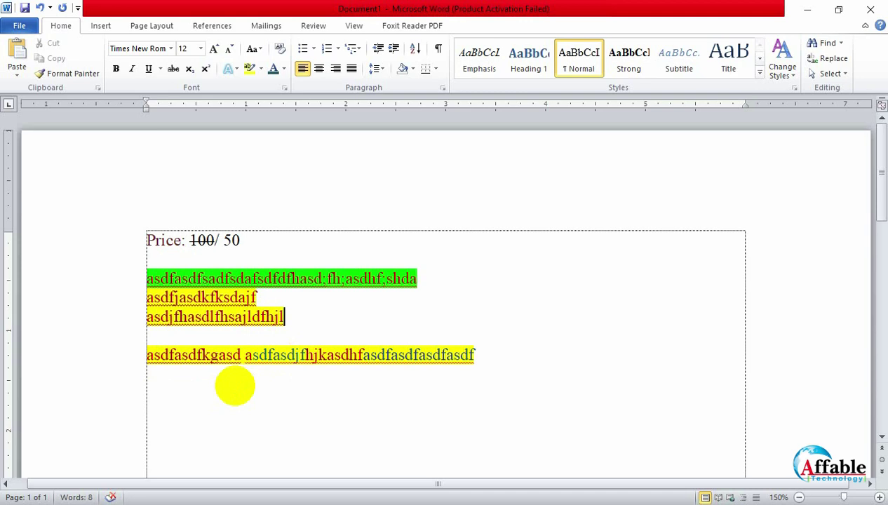
click(307, 355)
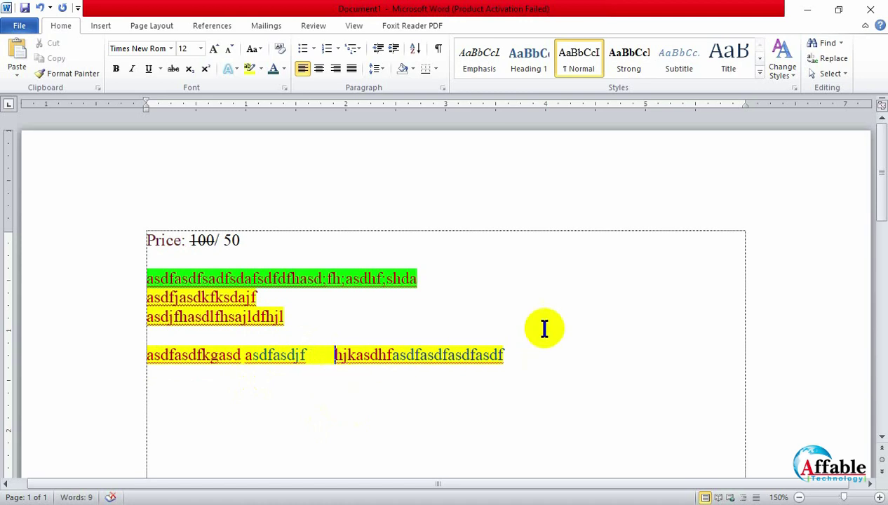
key(Return)
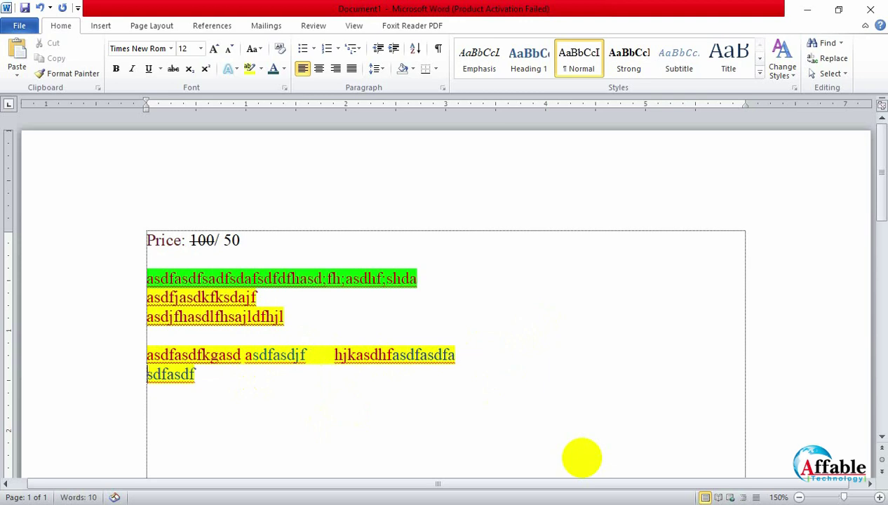
key(Return)
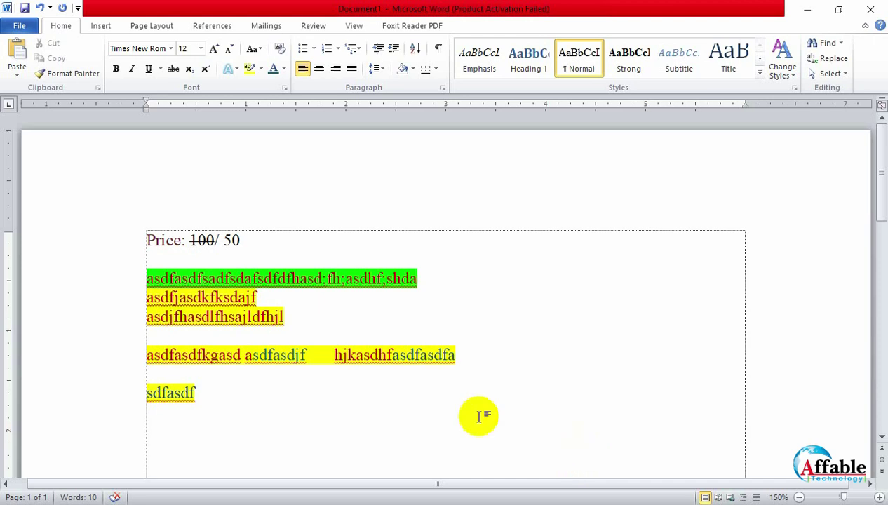
Look at the Change Case options without applying one and add three blank lines above the trailing "sdfasdf"
click(255, 51)
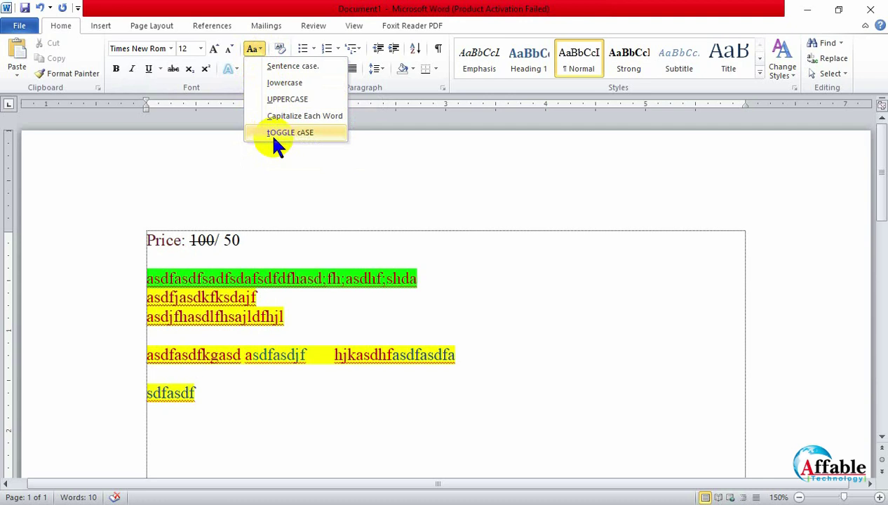
click(475, 358)
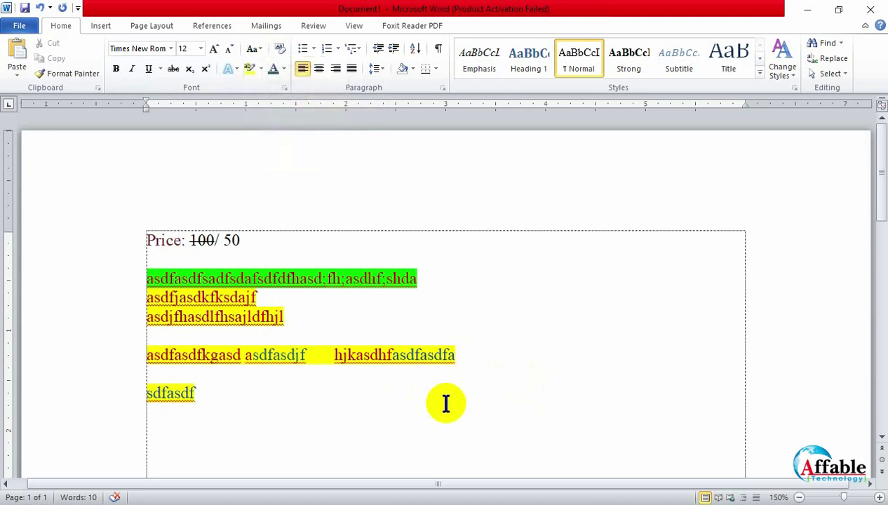
key(Return)
key(Return)
key(Return)
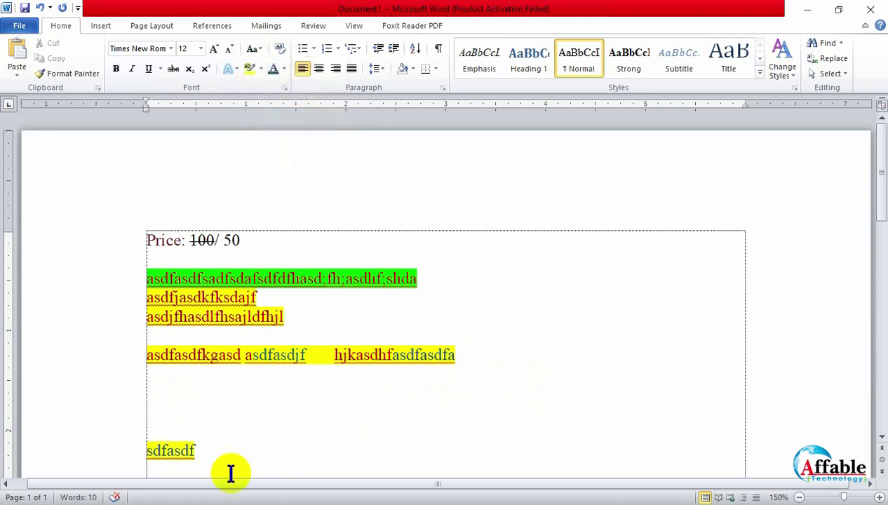
Replace all the document's text with the single line "Shyamoli Ideal Tachnical College"
triple_click(74, 225)
key(Delete)
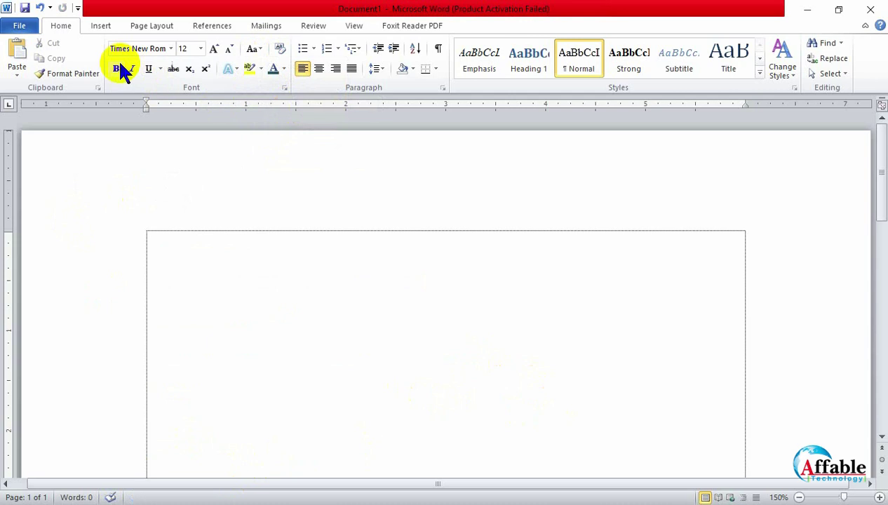
click(191, 253)
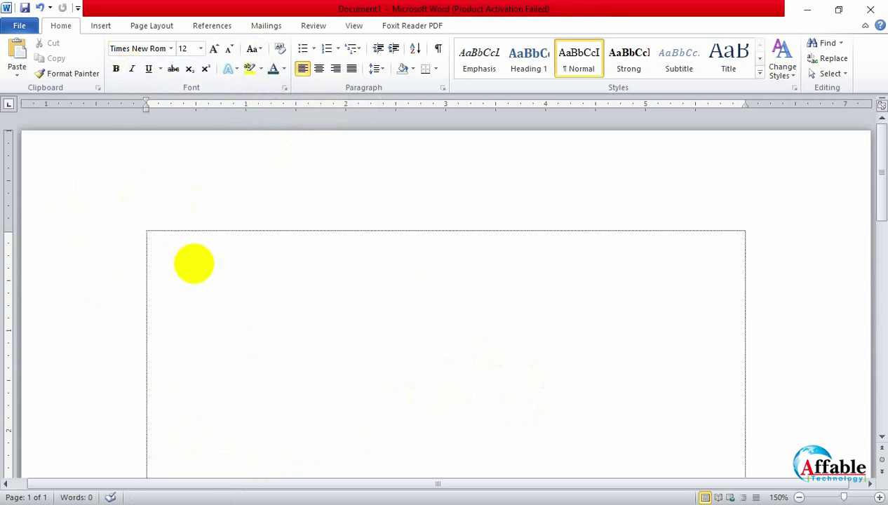
text(Shyamol)
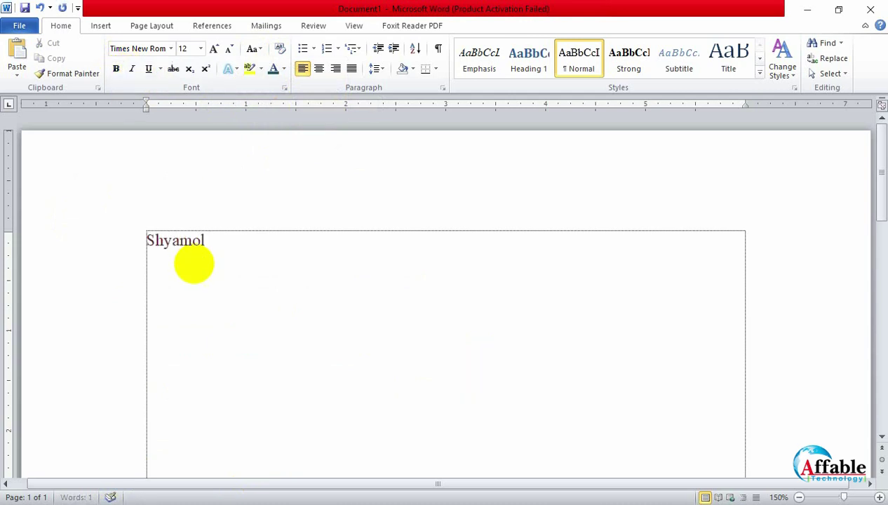
text(i Ideal T)
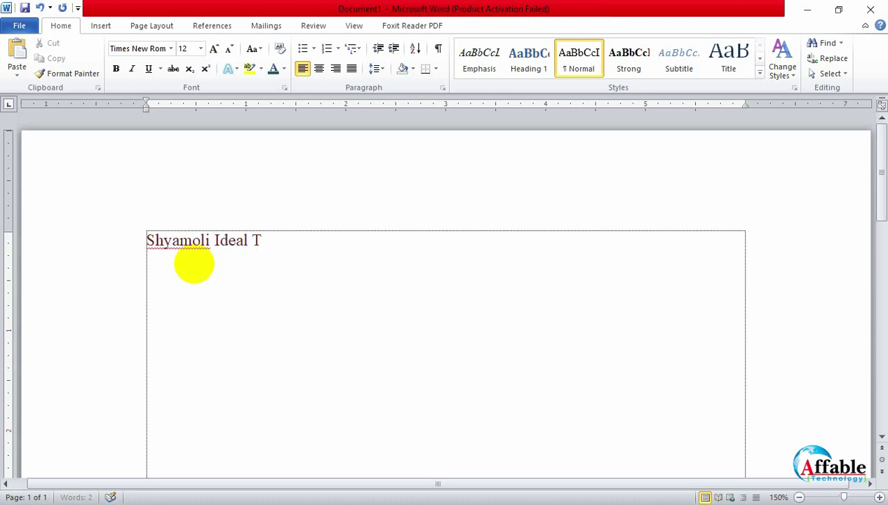
text(achnical C)
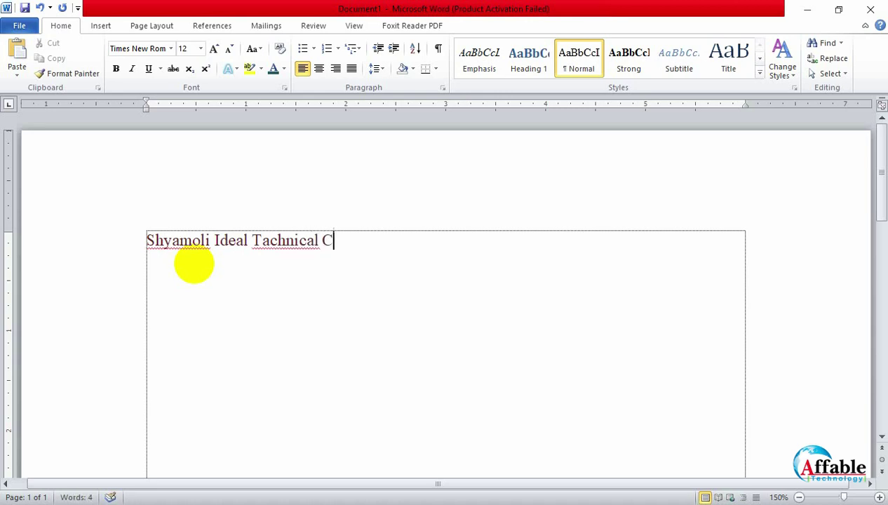
text(ollege)
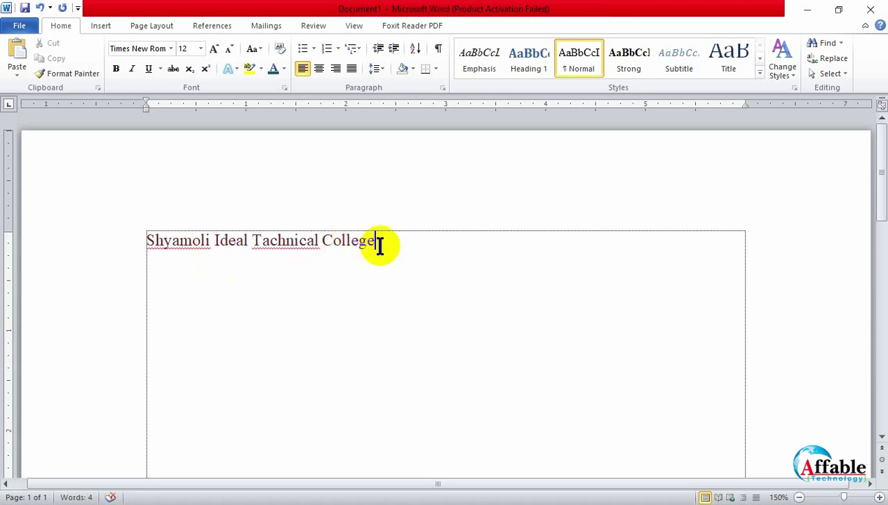
Preview larger preset font sizes on the college name line without applying any of them
drag(378, 245, 143, 247)
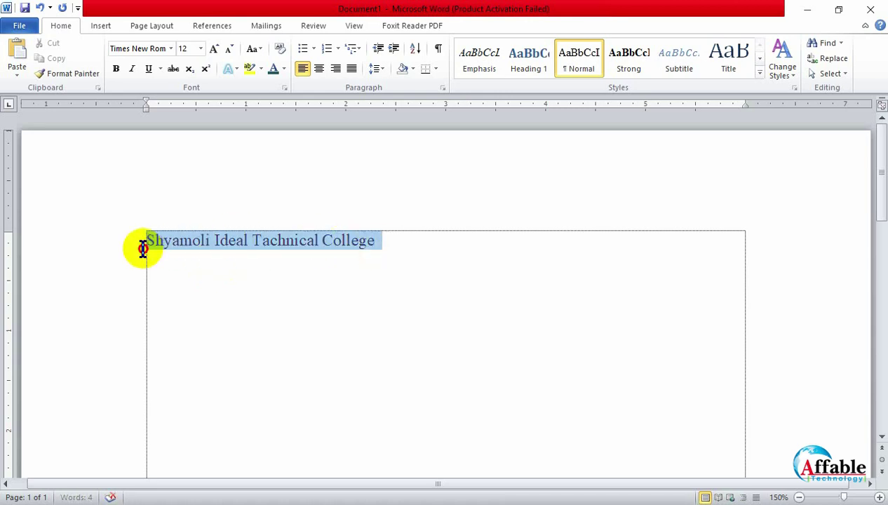
click(200, 50)
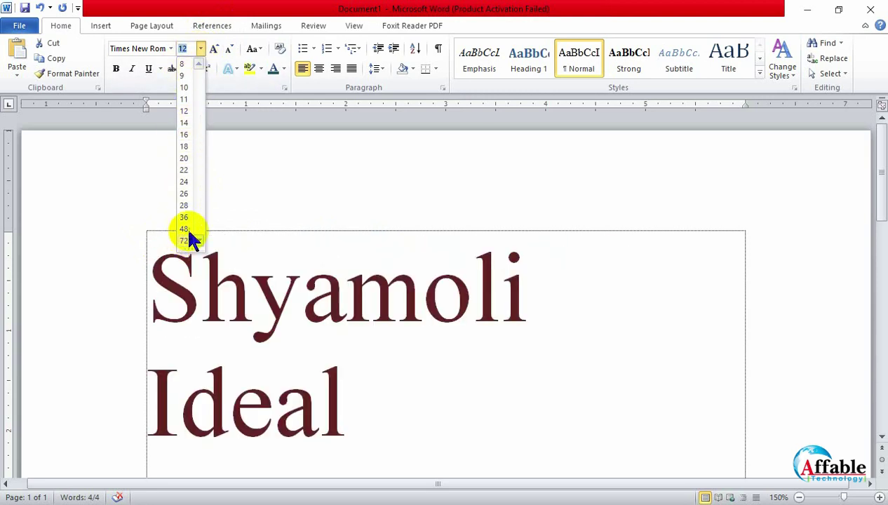
click(201, 50)
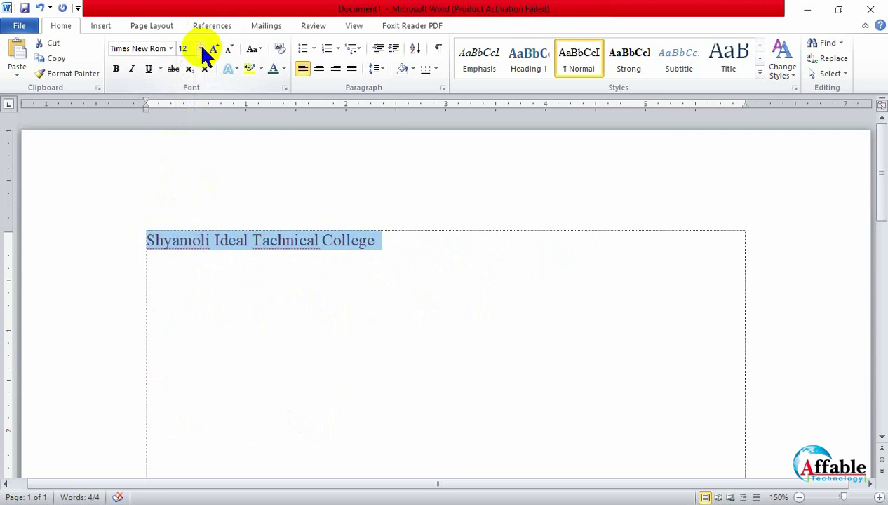
click(383, 254)
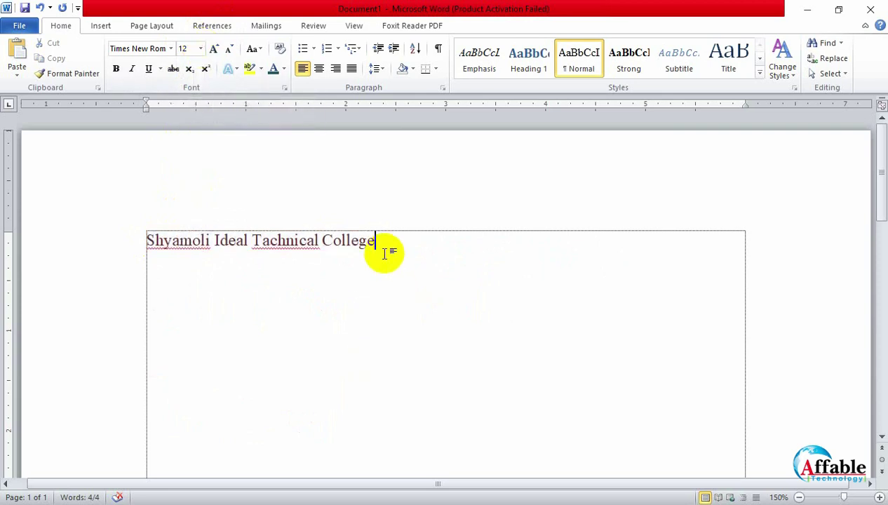
Enlarge the college name line to font size 26 with repeated Grow Font steps
drag(384, 240, 111, 251)
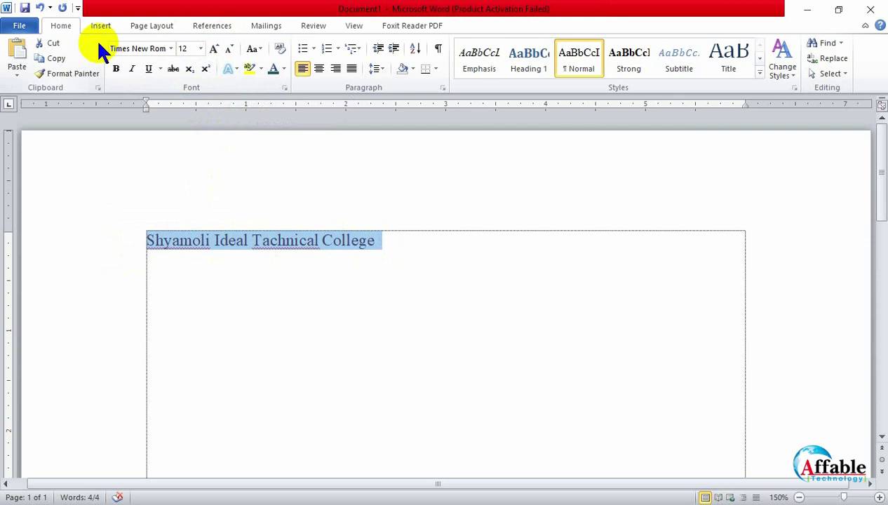
click(214, 49)
click(214, 48)
click(214, 49)
click(214, 48)
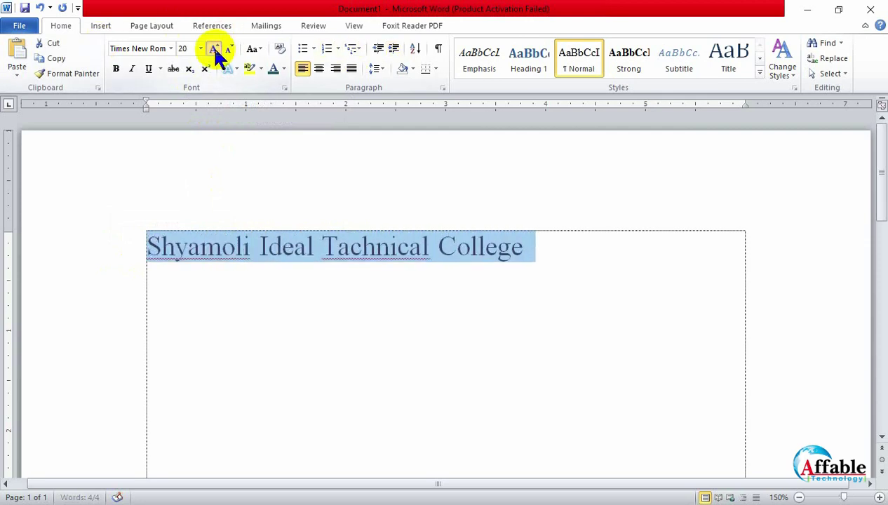
click(212, 46)
click(212, 46)
click(212, 47)
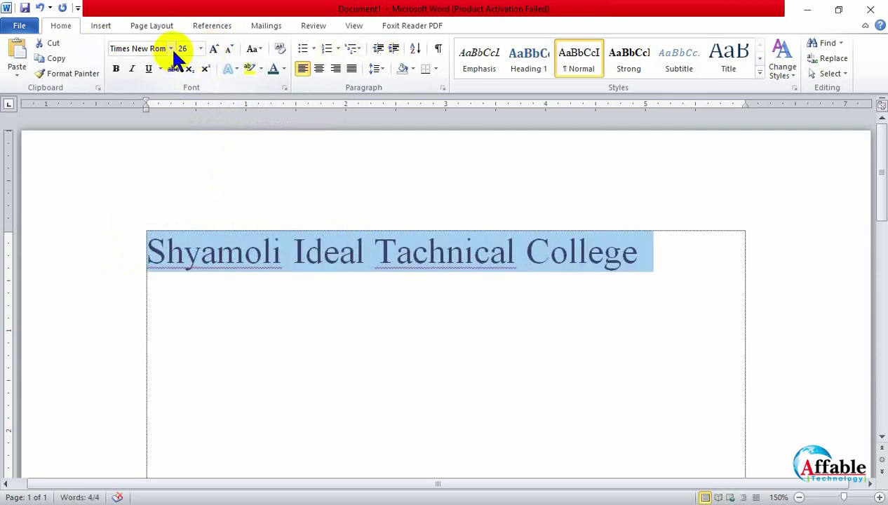
Shrink the college name line to font size 16 and grow it back to 20 through the preset sizes
click(230, 51)
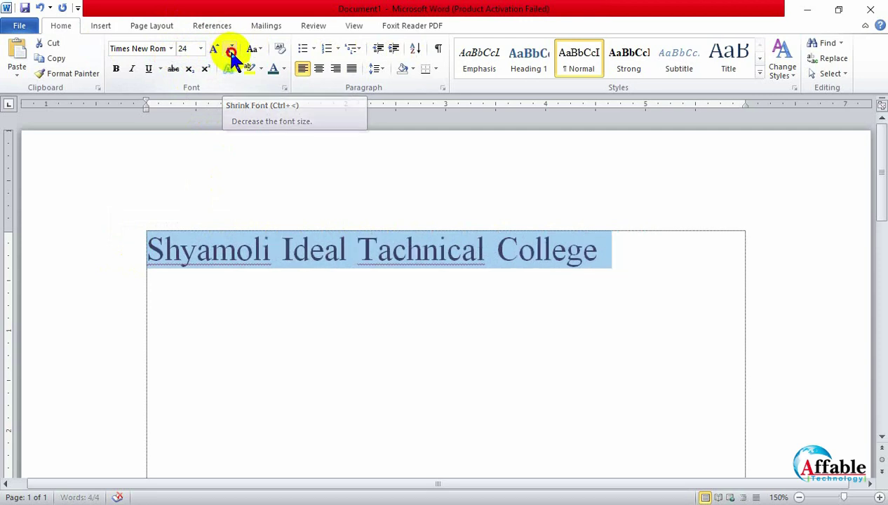
click(229, 50)
click(229, 51)
click(229, 51)
click(229, 51)
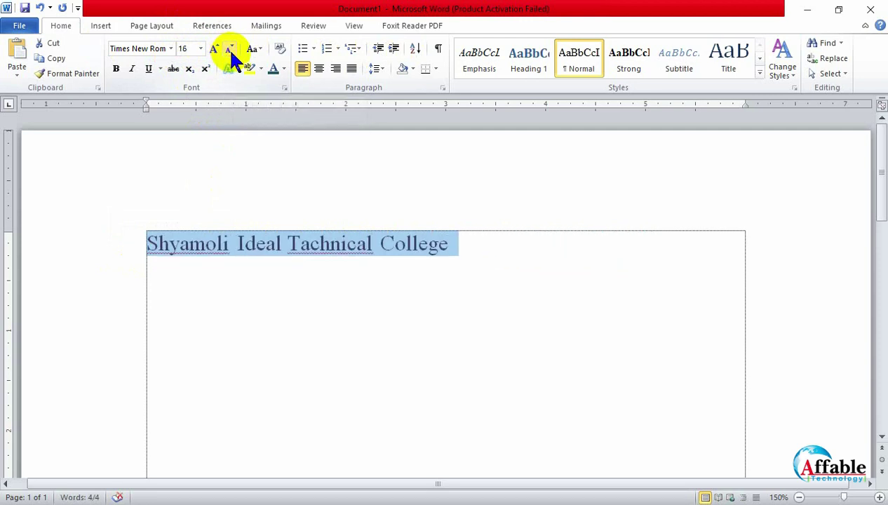
click(214, 48)
click(213, 48)
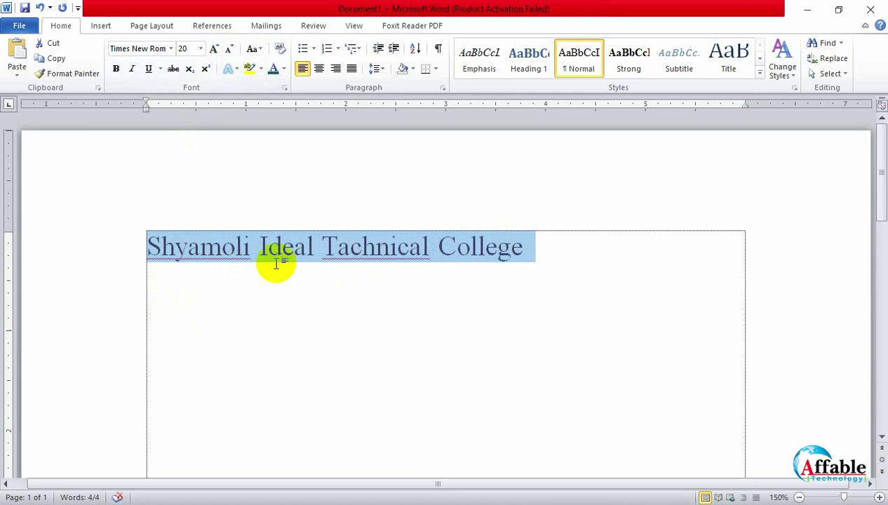
Reduce the whole college name line to font size 15 in one-point steps
click(376, 292)
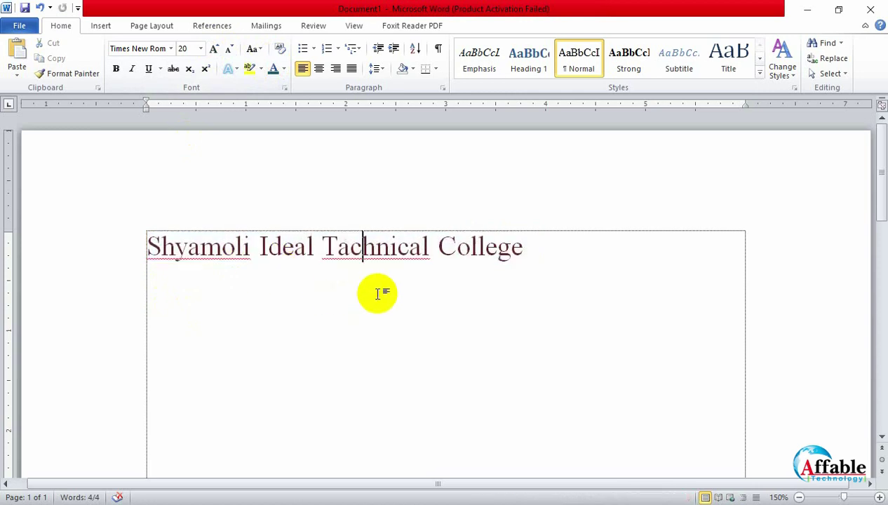
drag(533, 254, 169, 270)
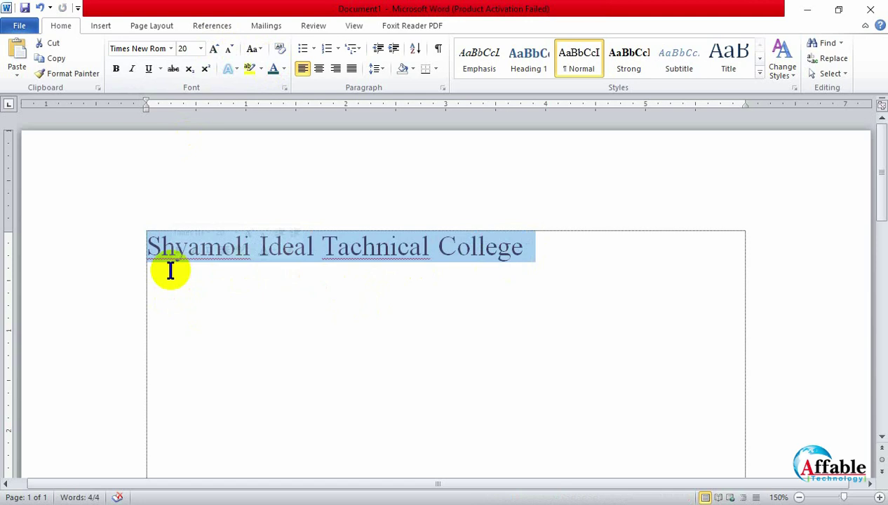
click(491, 278)
drag(525, 247, 200, 278)
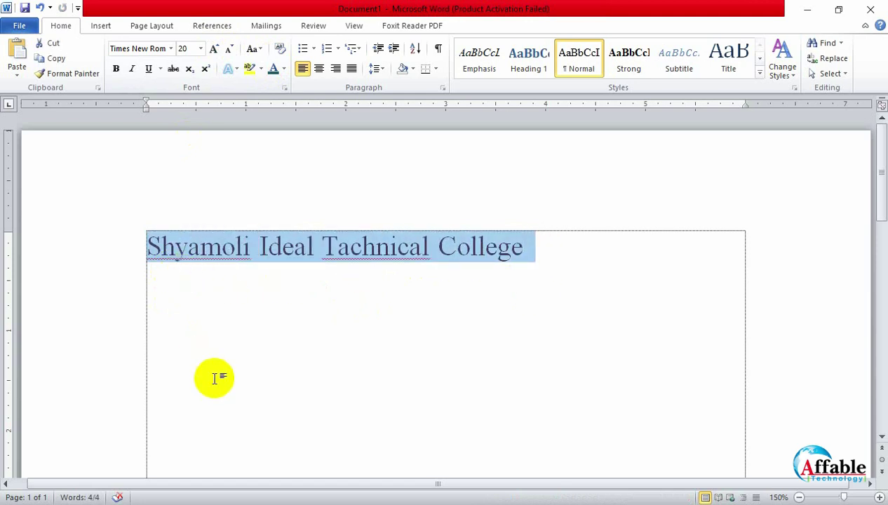
key(ctrl+bracketleft)
key(ctrl+bracketleft)
key(ctrl+bracketleft)
key(ctrl+bracketleft)
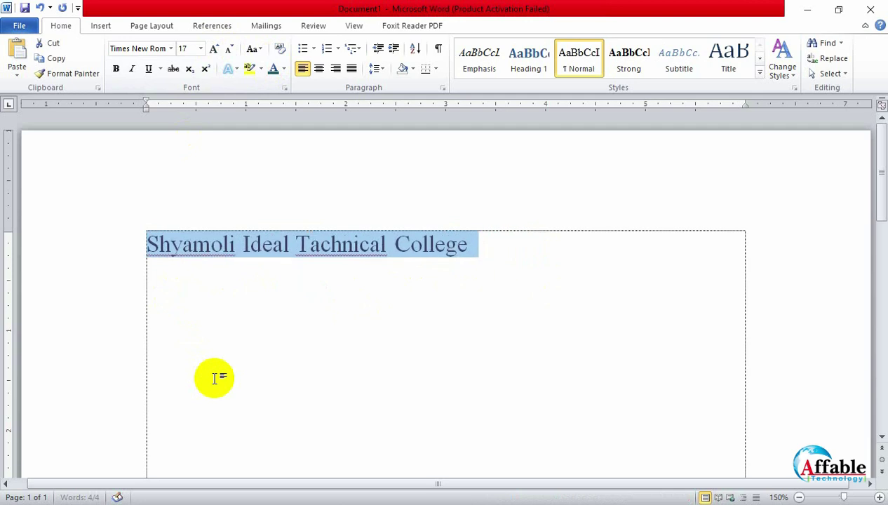
key(ctrl+bracketleft)
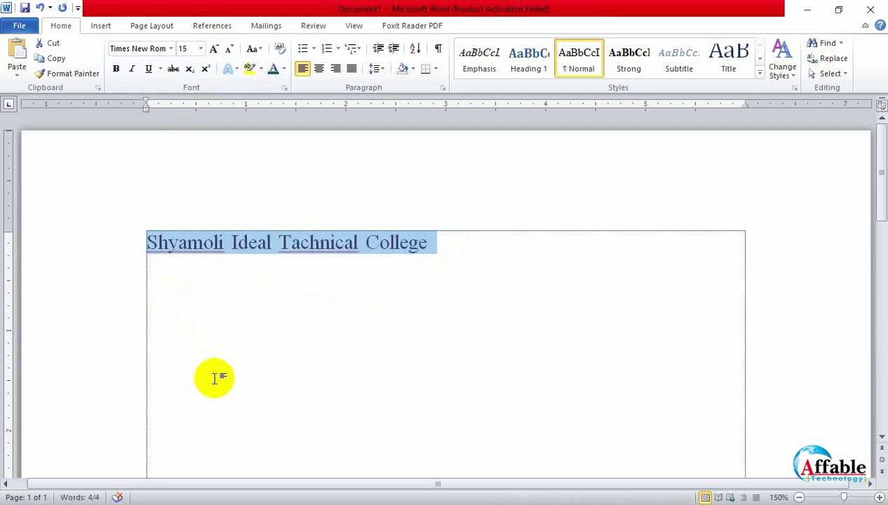
Increase the college name line to font size 20 in one-point steps
key(ctrl+bracketright)
key(ctrl+bracketright)
key(ctrl+bracketright)
key(ctrl+bracketright)
key(ctrl+bracketright)
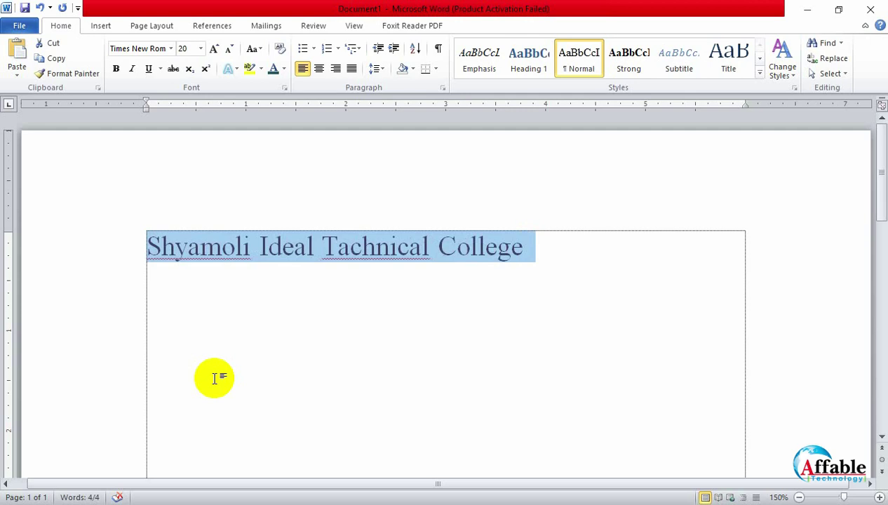
Grow the college name line by two preset font sizes and shrink it to 14
key(ctrl+shift+period)
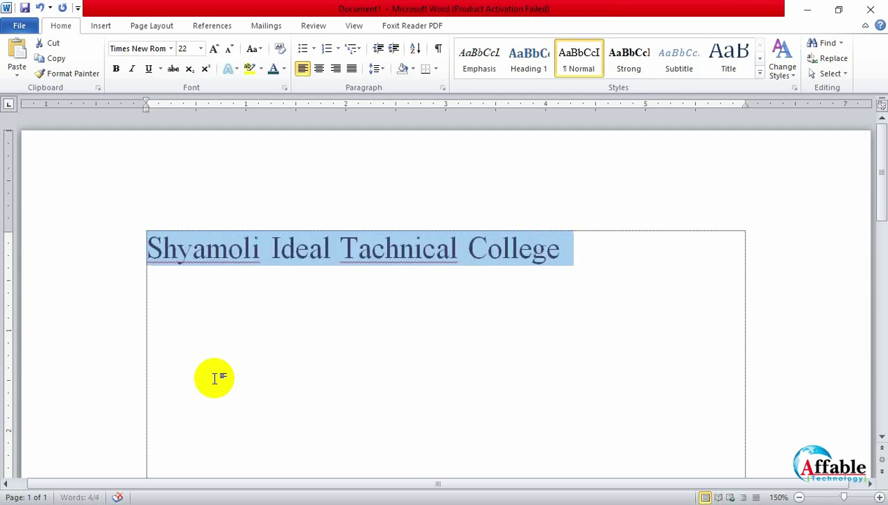
key(ctrl+shift+period)
key(ctrl+shift+comma)
key(ctrl+shift+comma)
key(ctrl+shift+comma)
key(ctrl+shift+comma)
key(ctrl+shift+comma)
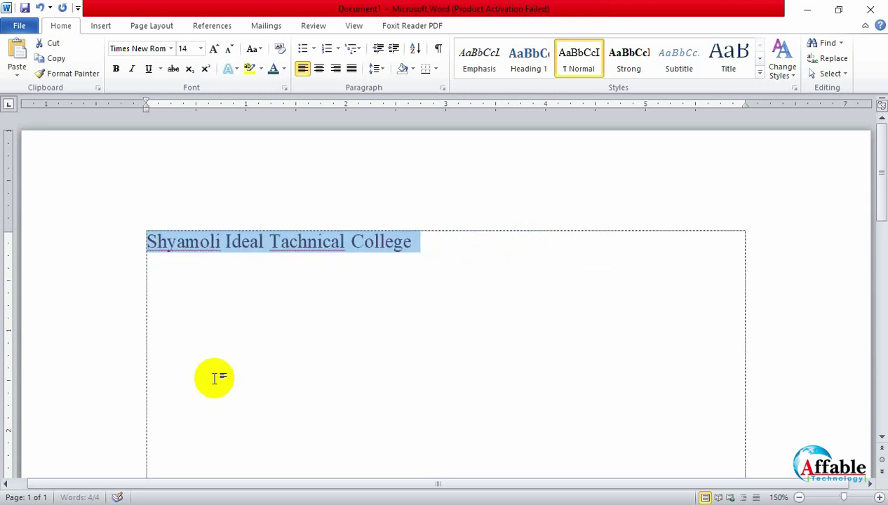
Alternate the college name line between smaller and larger preset font sizes, ending at size 24
key(ctrl+shift+comma)
key(ctrl+shift+period)
key(ctrl+shift+comma)
key(ctrl+shift+period)
key(ctrl+shift+comma)
key(ctrl+shift+period)
key(ctrl+shift+period)
key(ctrl+shift+period)
key(ctrl+shift+period)
key(ctrl+shift+period)
key(ctrl+shift+period)
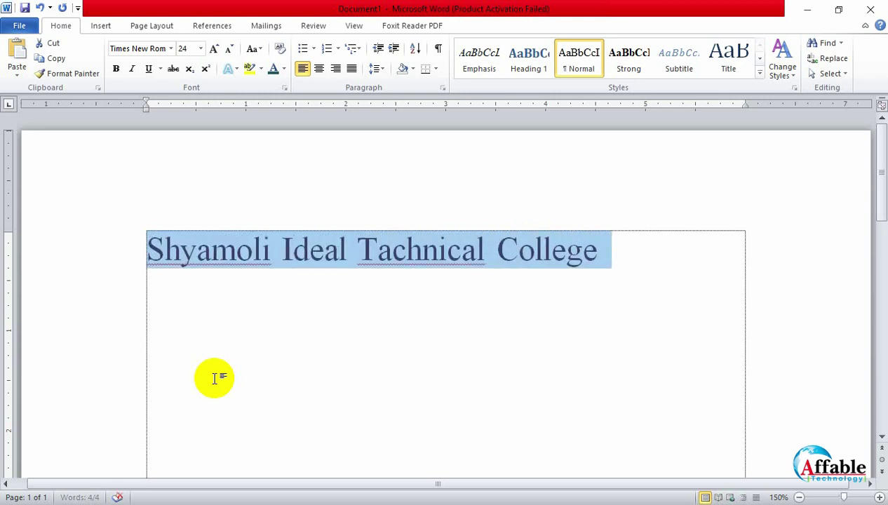
Step the college name line down and up through the preset font sizes, ending at size 18
key(ctrl+shift+comma)
key(ctrl+shift+comma)
key(ctrl+shift+period)
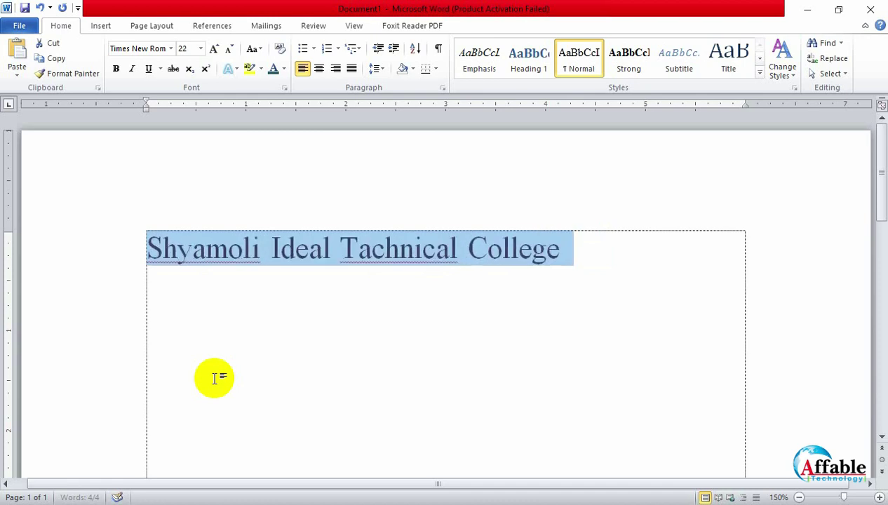
key(ctrl+shift+comma)
key(ctrl+shift+comma)
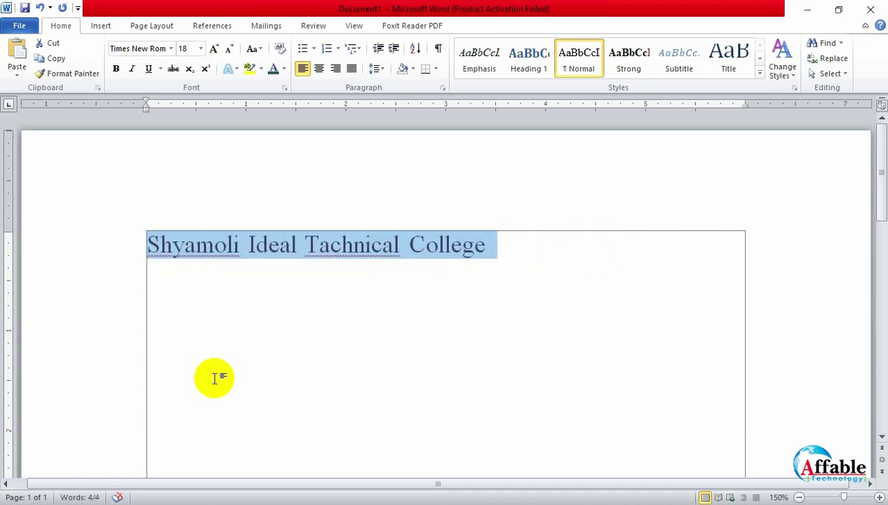
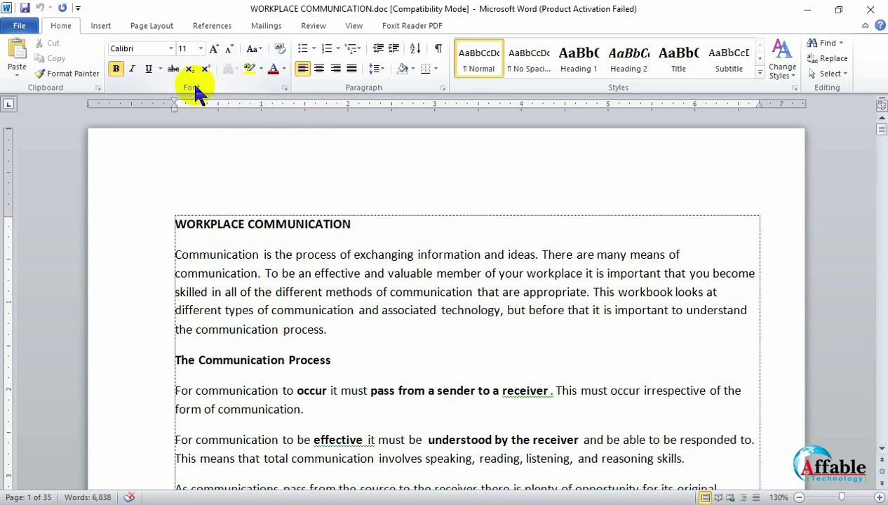
Inspect the font settings of the WORKPLACE COMMUNICATION heading and close them
click(284, 88)
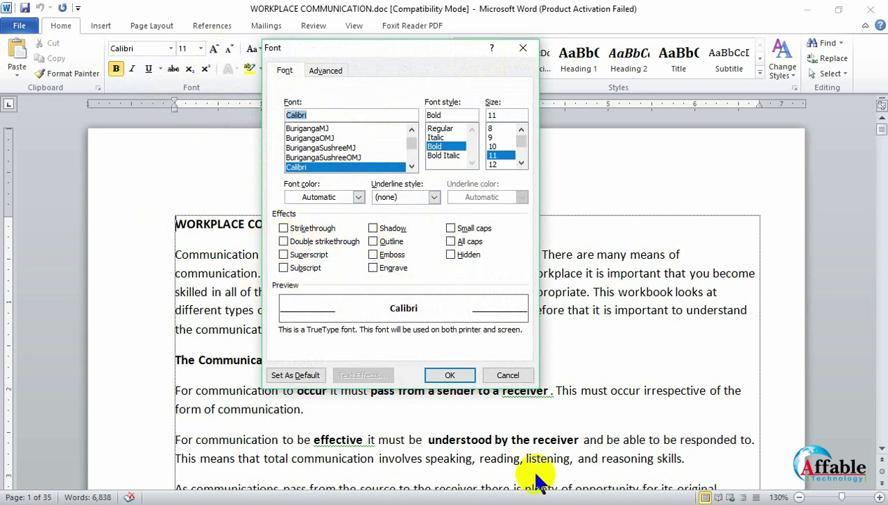
click(508, 376)
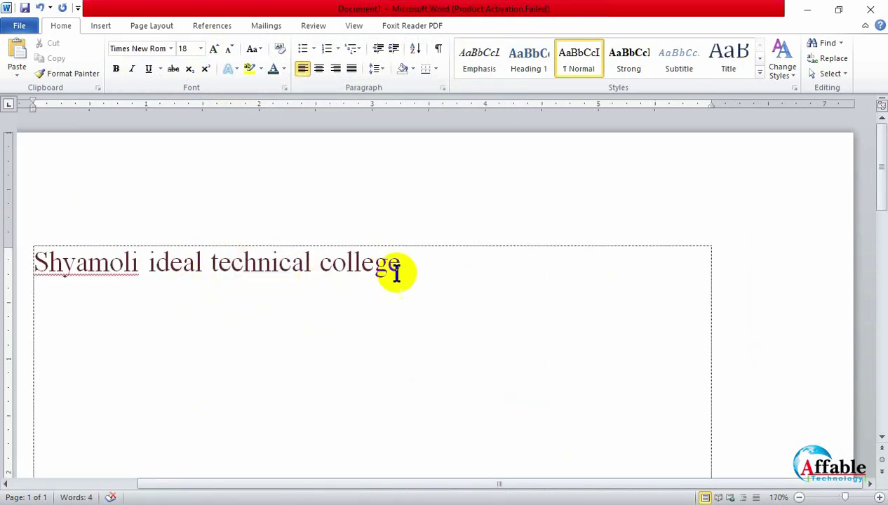
Start a new line below the college name and choose Calibri as its font in the Font dialog
key(Return)
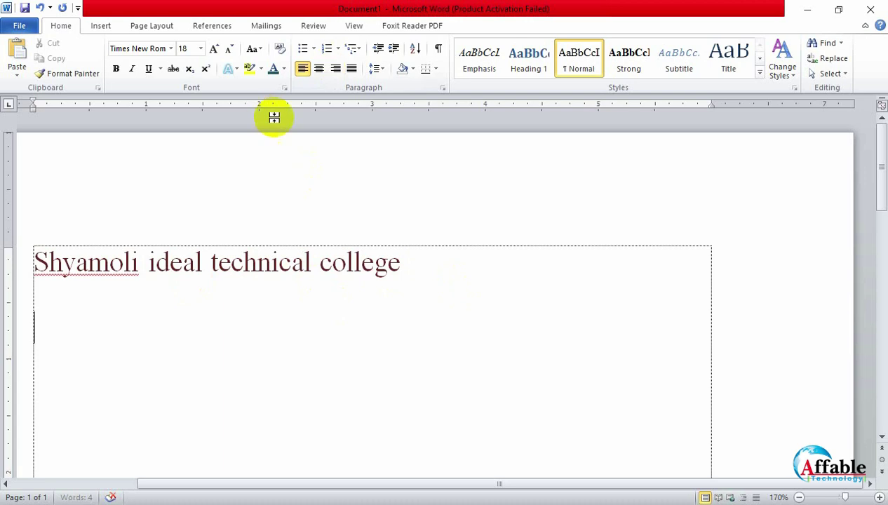
click(284, 87)
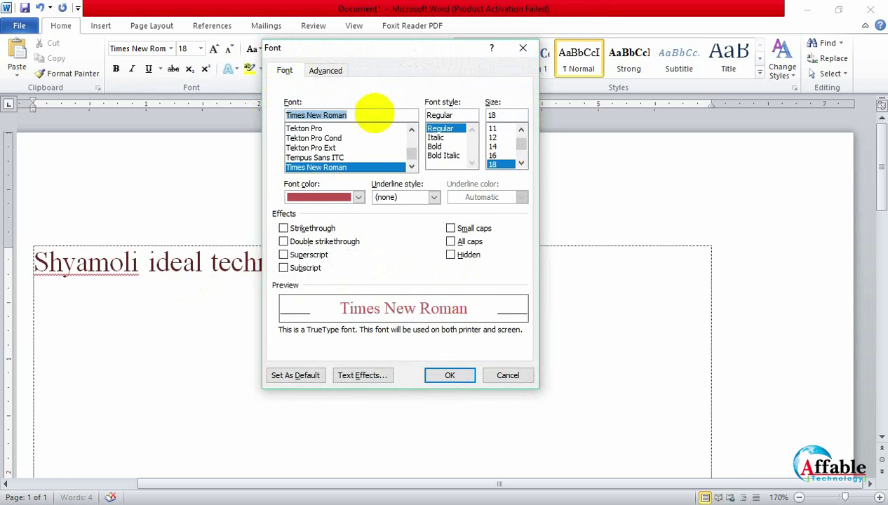
text(myr)
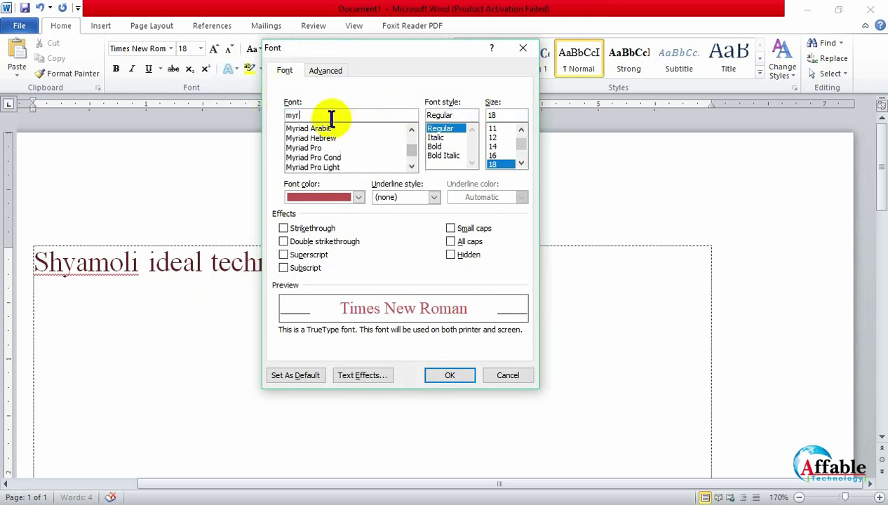
drag(313, 118, 251, 125)
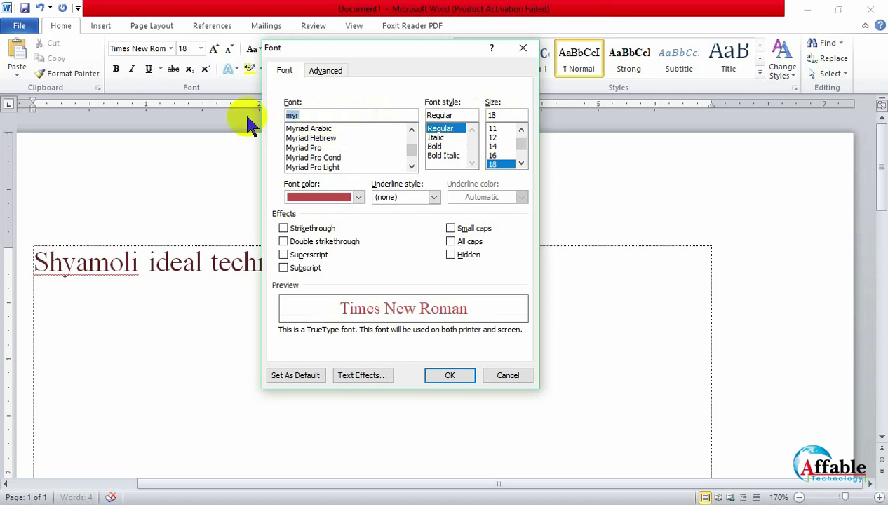
text(ca)
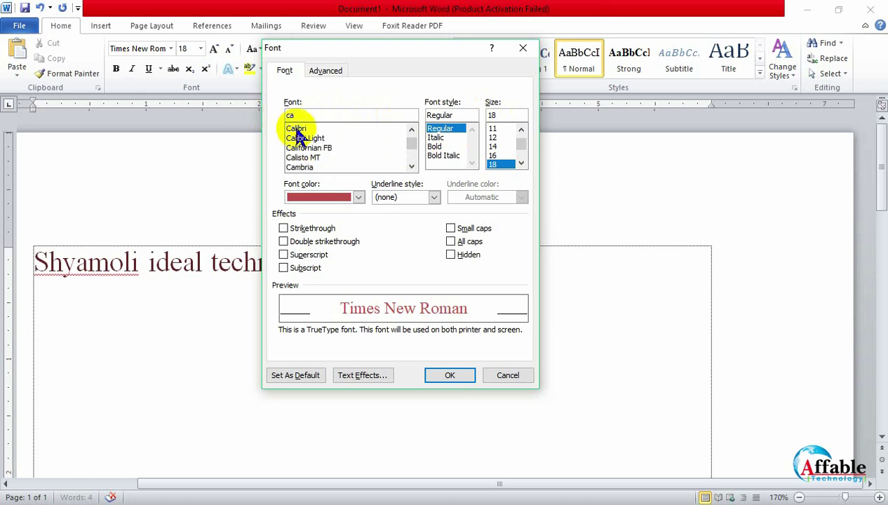
click(296, 131)
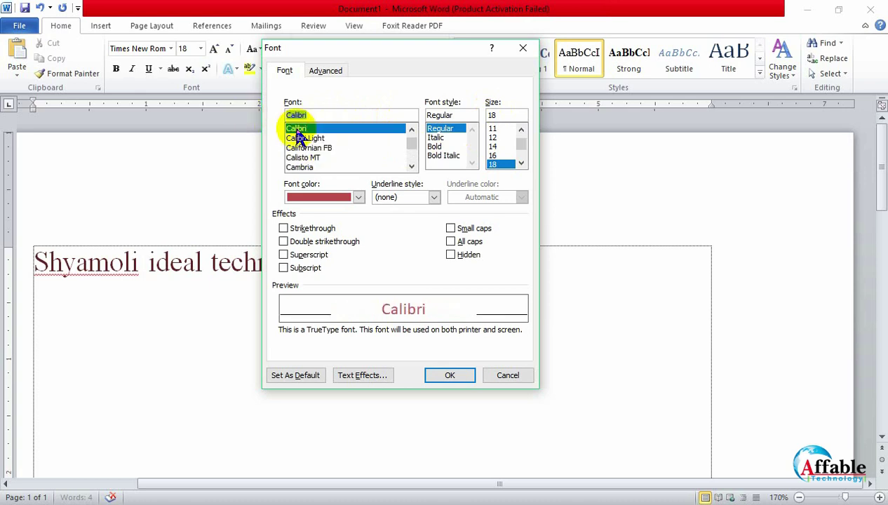
click(331, 114)
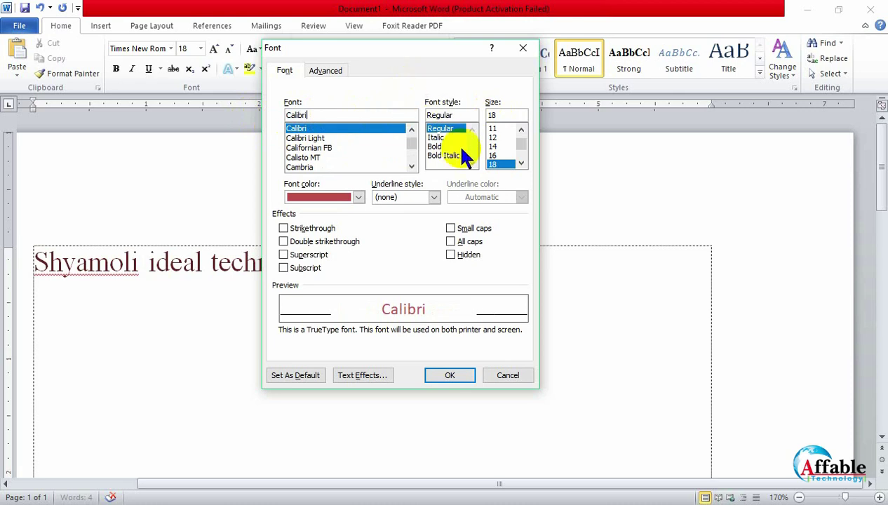
Set the font style to Bold and the font color to the dark blue theme color, and view the underline styles
click(437, 144)
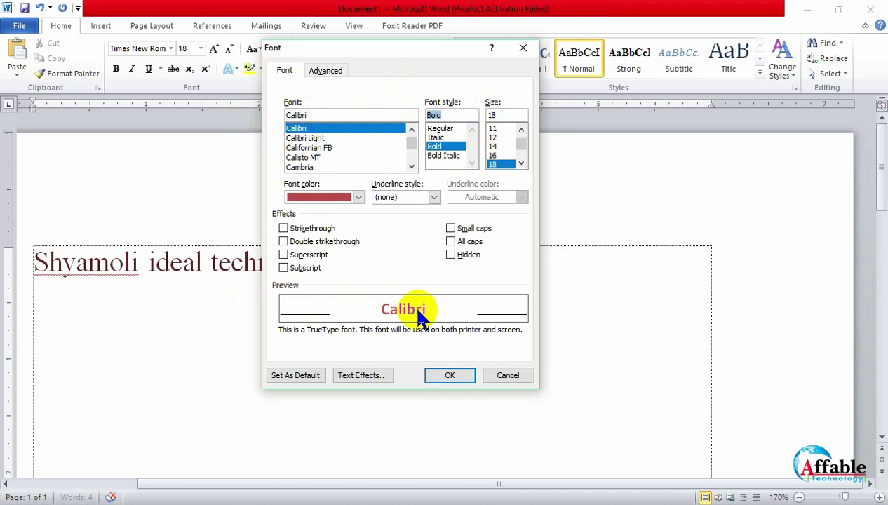
click(358, 197)
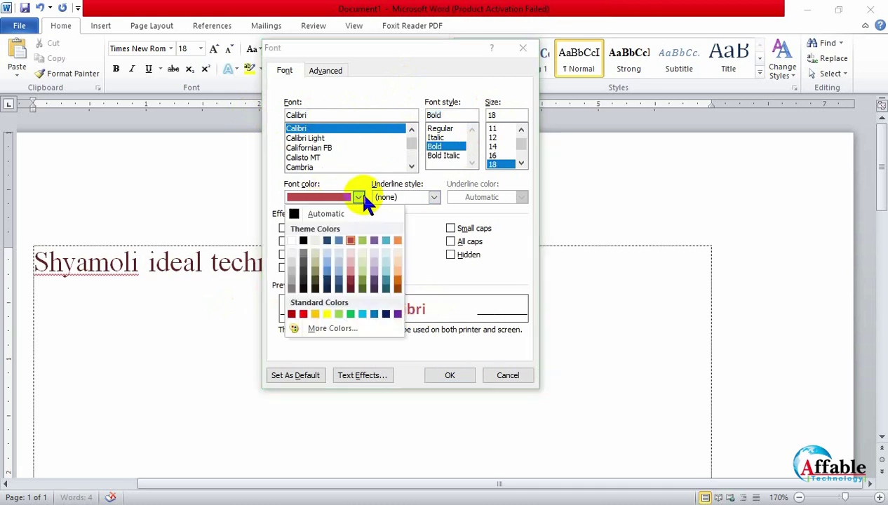
click(326, 243)
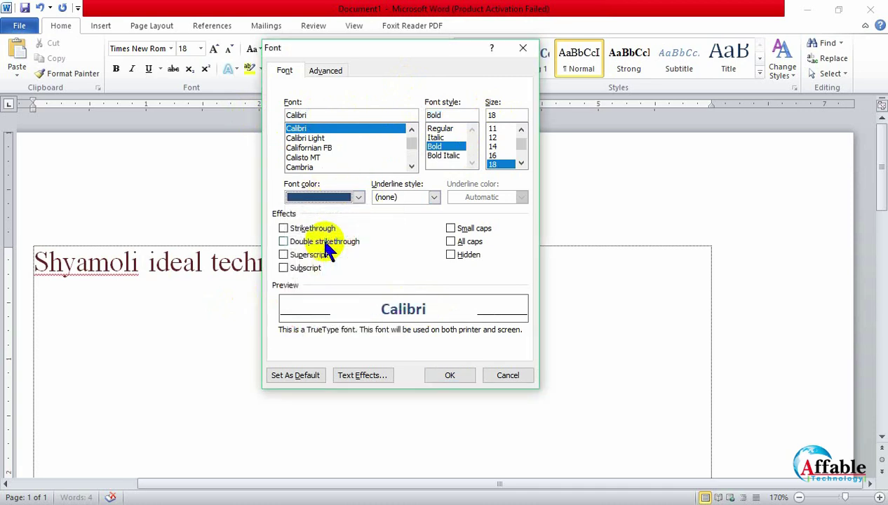
click(432, 197)
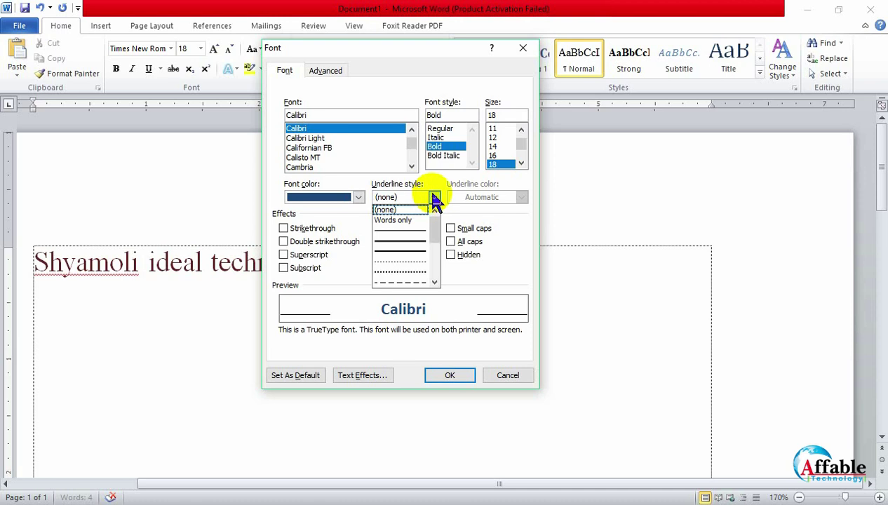
click(433, 197)
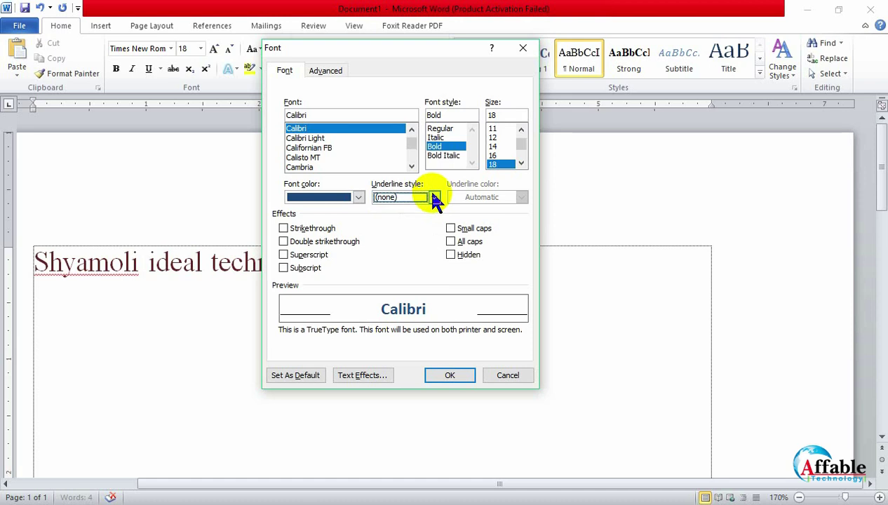
Try the strikethrough, double strikethrough, superscript and subscript effects one at a time, clearing each again
click(283, 228)
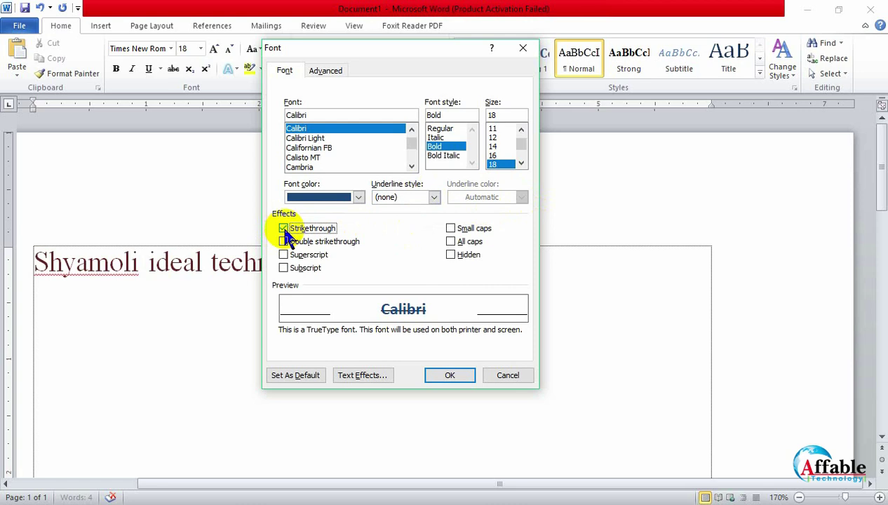
click(284, 230)
click(283, 242)
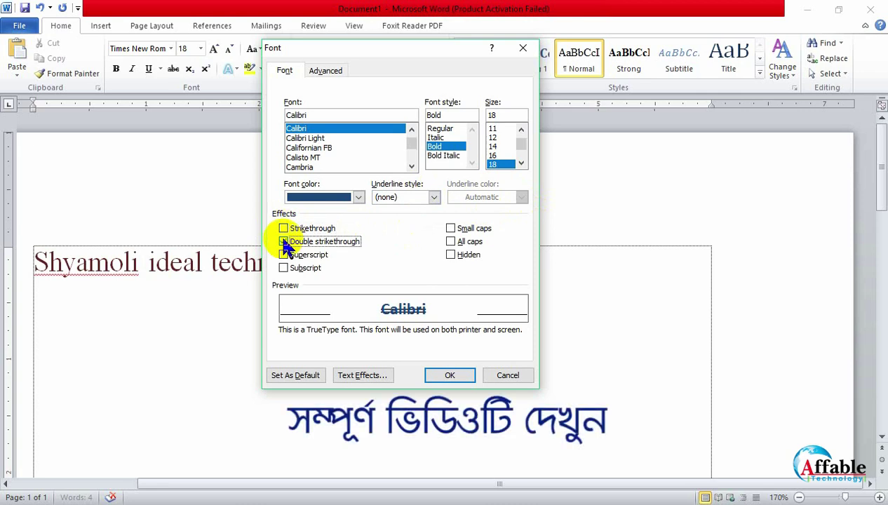
click(283, 241)
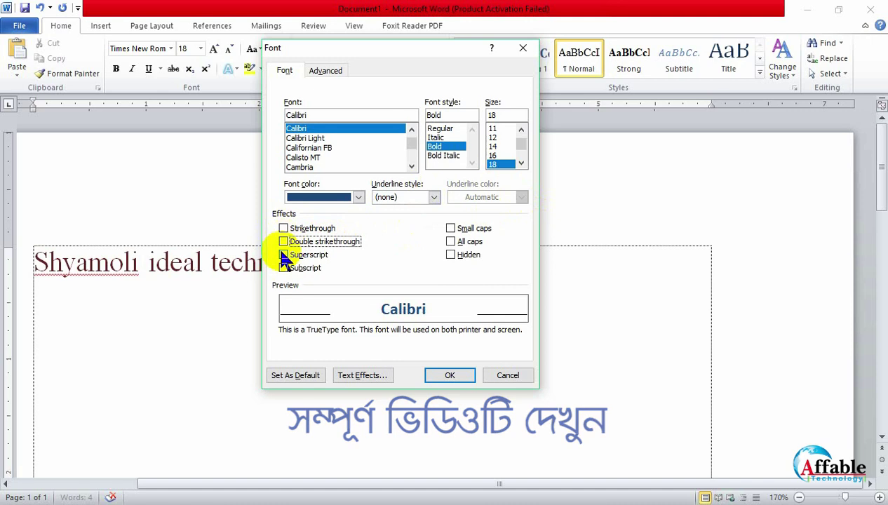
click(283, 255)
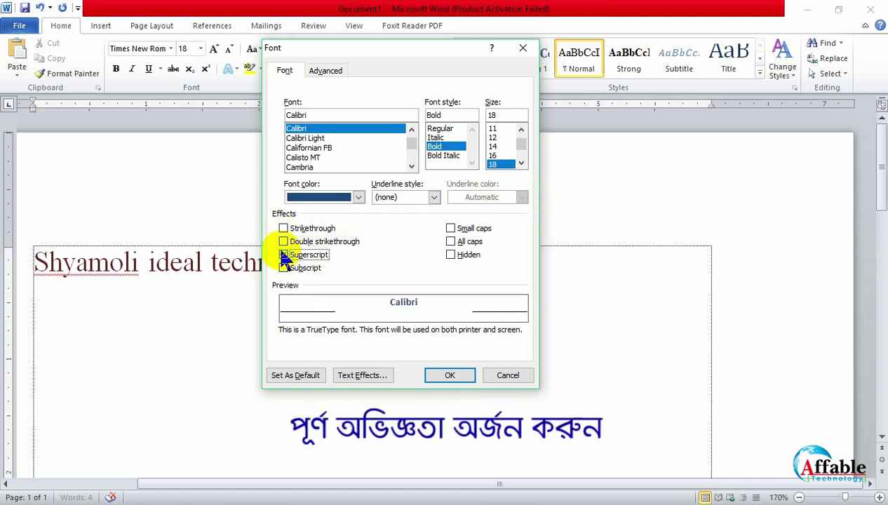
click(283, 254)
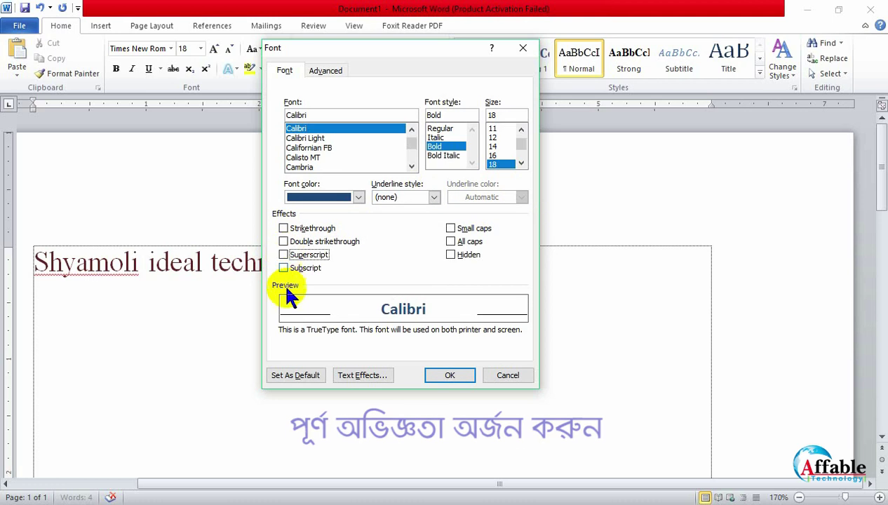
click(283, 268)
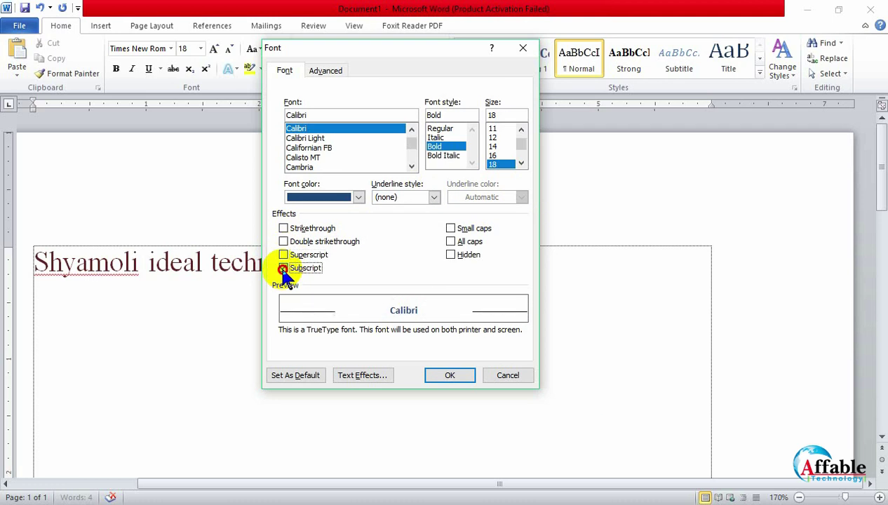
click(283, 268)
Try the All caps effect, choose Small caps instead, and apply the font settings to the new line
click(451, 229)
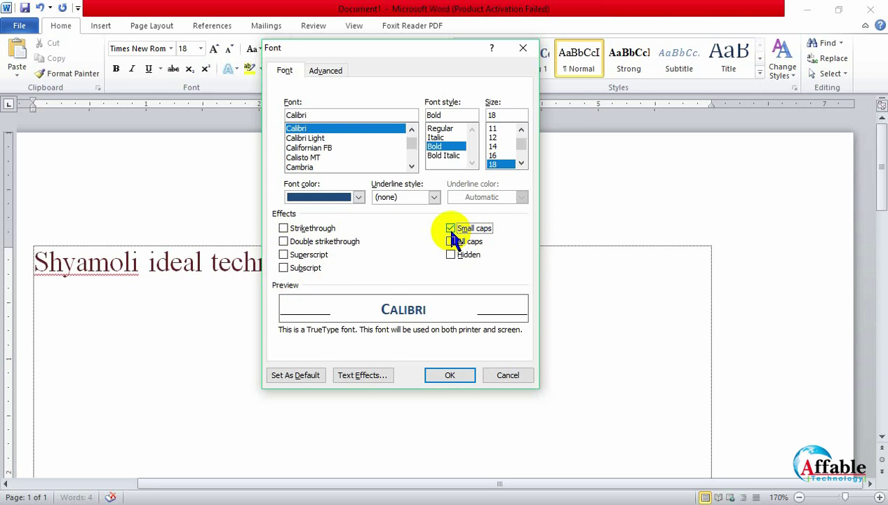
click(450, 241)
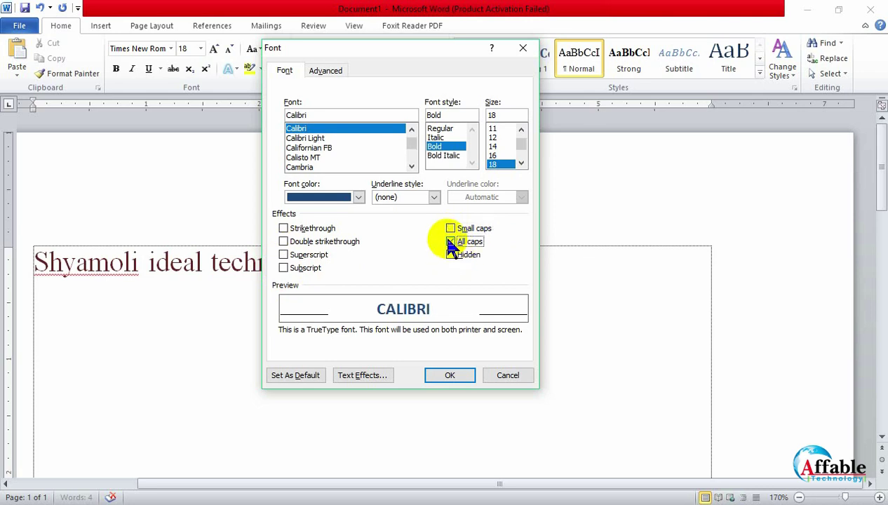
click(449, 242)
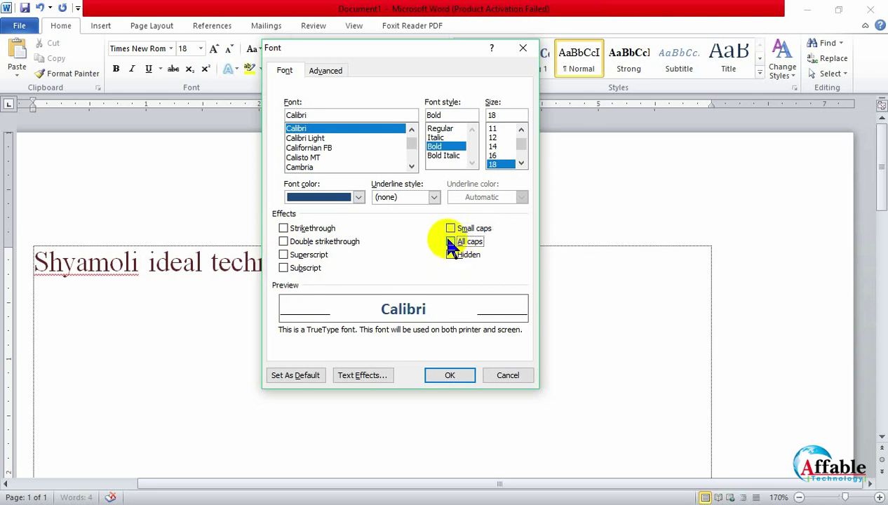
click(451, 255)
click(451, 229)
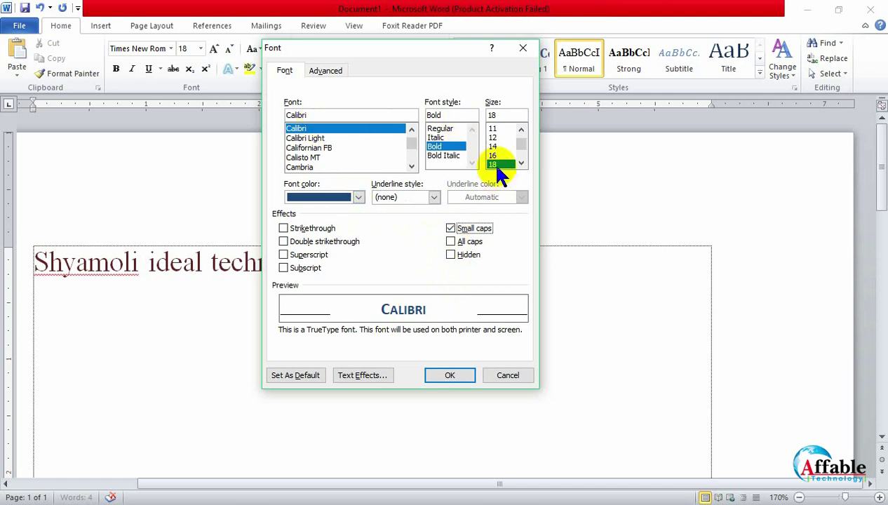
click(450, 374)
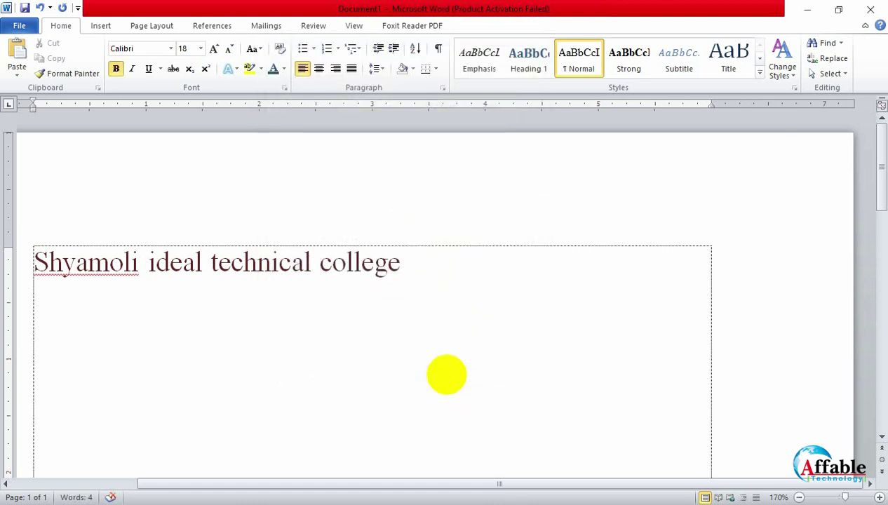
Write "My country name is Bangladesh" on the new line below the college name
text(Mya)
key(BackSpace)
text(count)
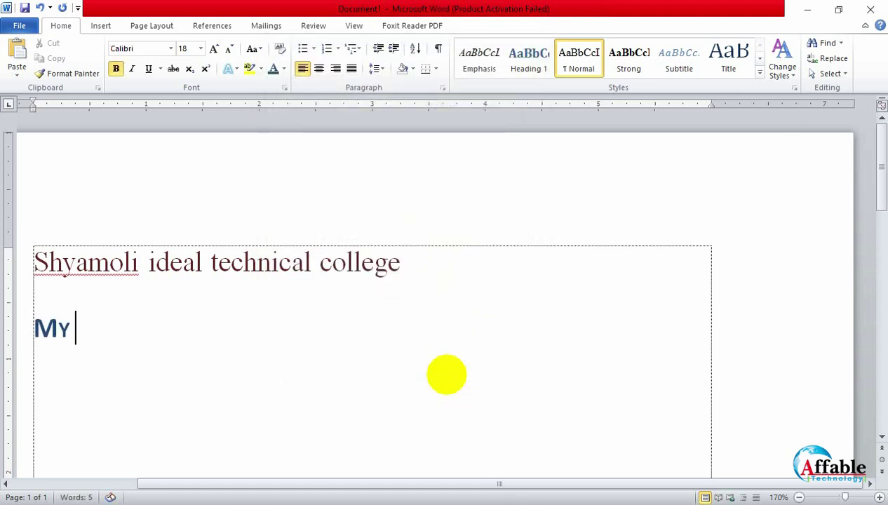
text(ry)
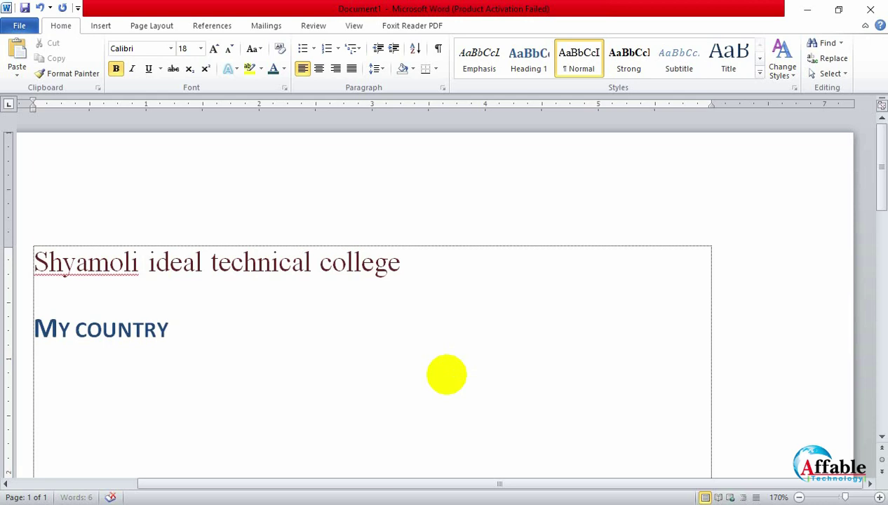
text( name)
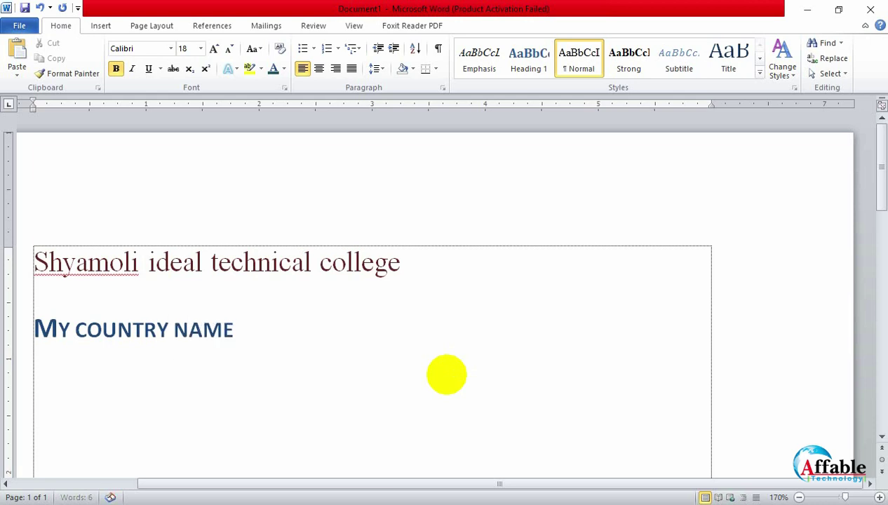
text( is Ba)
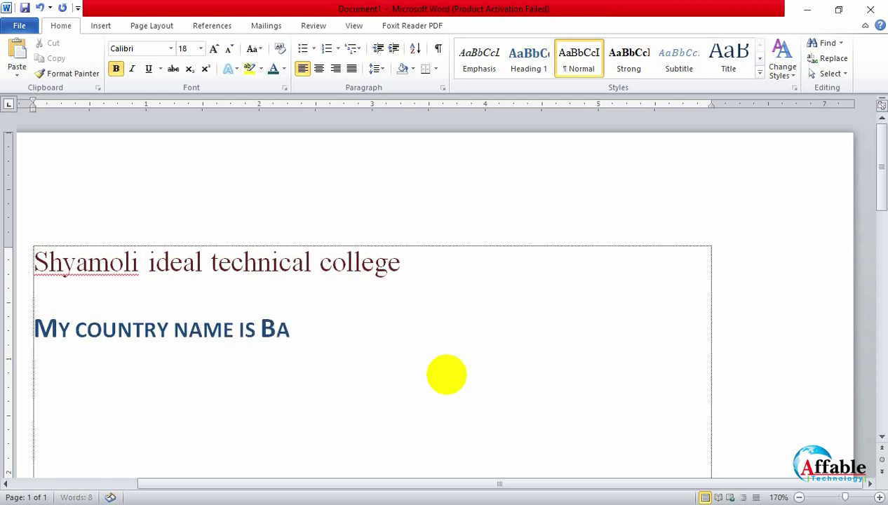
text(ngladesh)
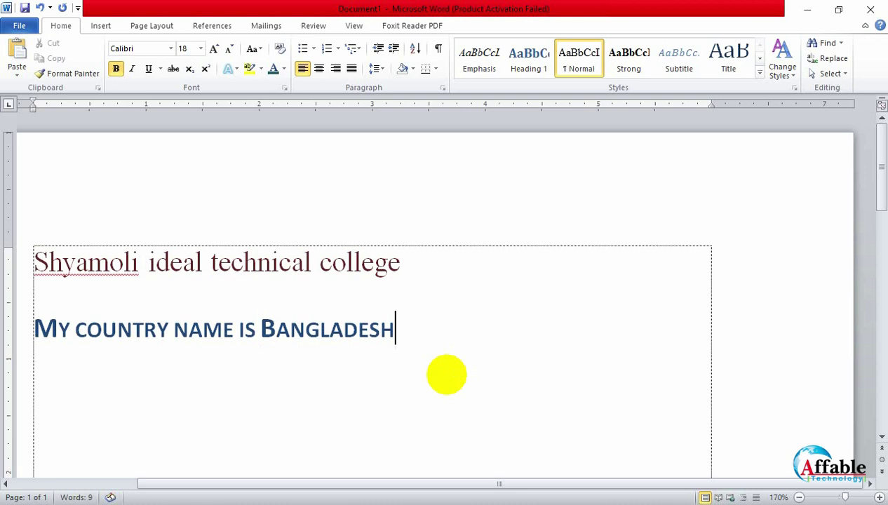
Continue the line after "Bangladesh" with ". It is a beautiful", correcting the spelling of the last word with the suggested one
text(. It)
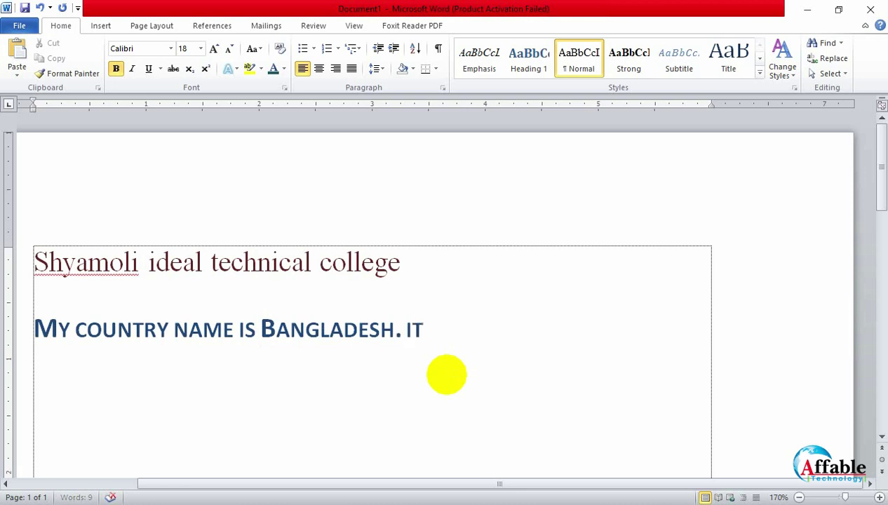
text( is)
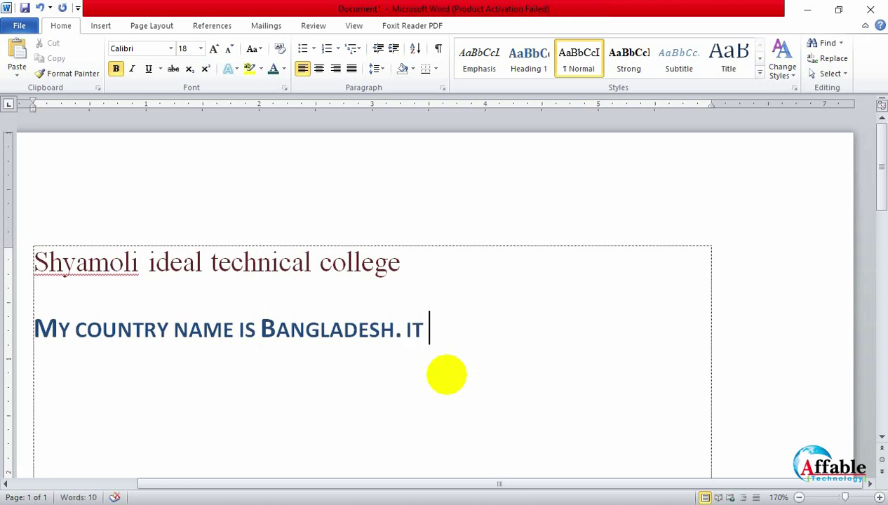
key(BackSpace)
key(BackSpace)
key(BackSpace)
key(BackSpace)
key(BackSpace)
text(It is )
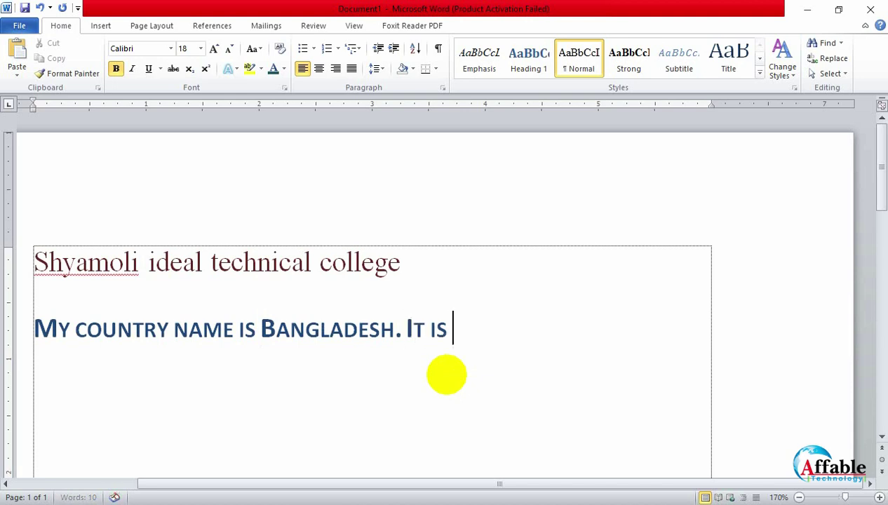
text(a bea)
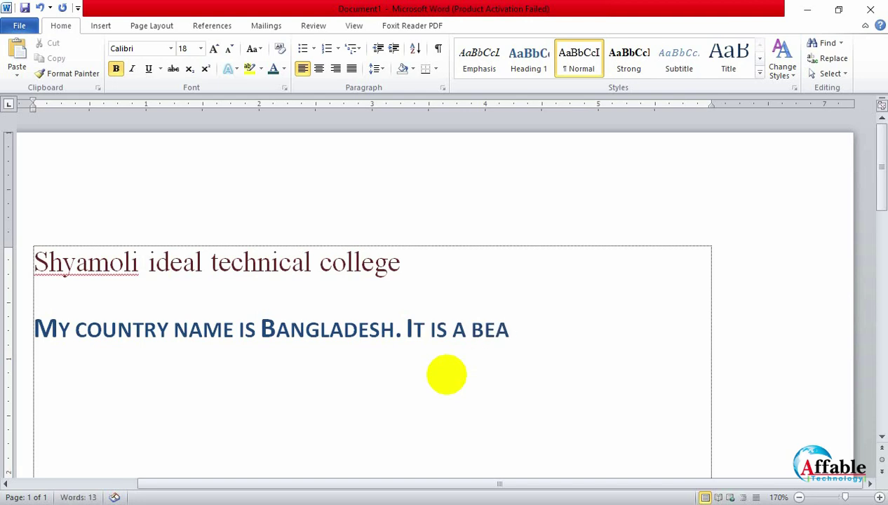
text(utifull)
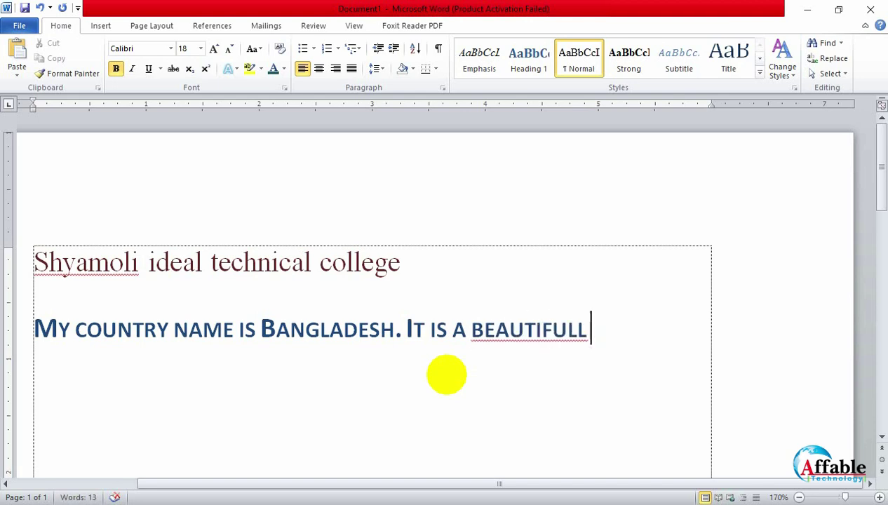
right_click(540, 330)
click(670, 122)
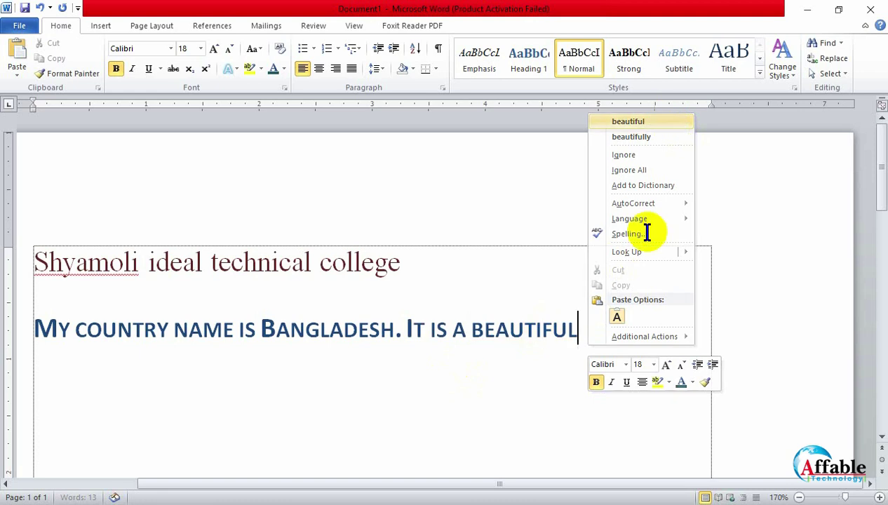
Add the word "country" at the end of the line after "beautiful"
click(640, 322)
text(cou)
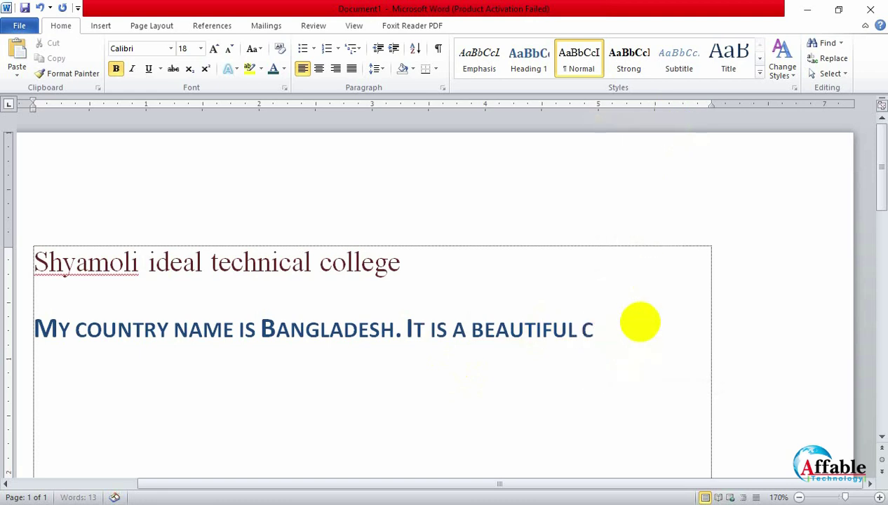
text(ntry)
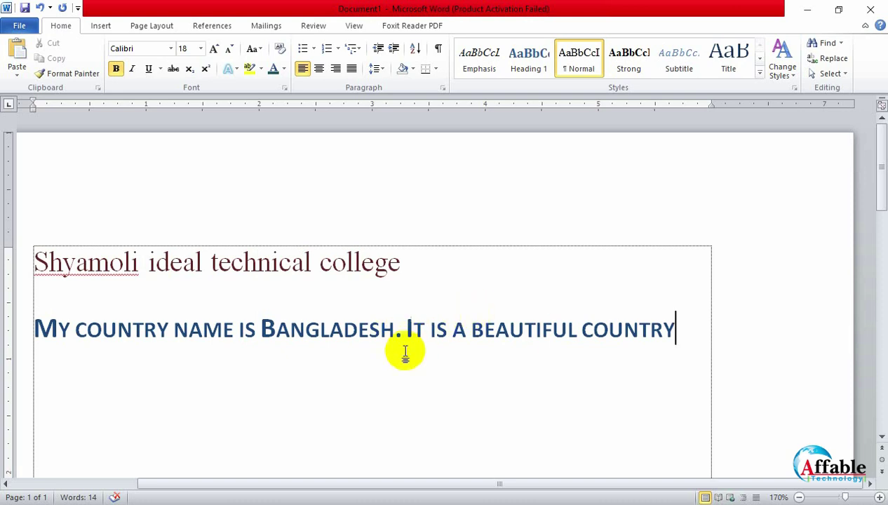
drag(399, 330, 413, 335)
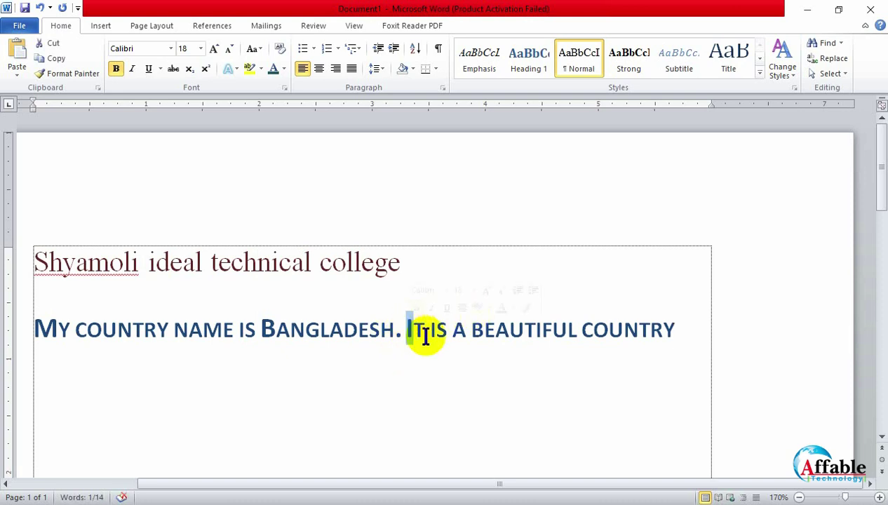
click(679, 339)
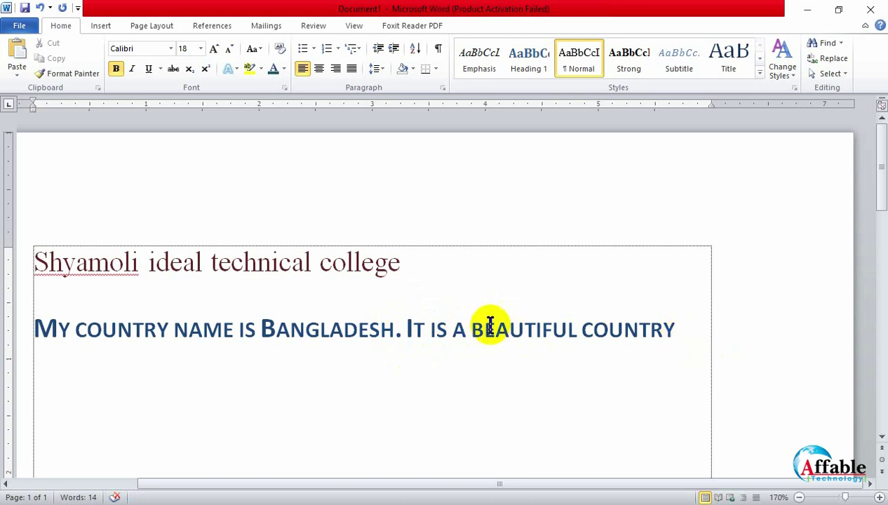
Change the case of the word "Bangladesh" to UPPERCASE
click(265, 328)
drag(268, 328, 393, 336)
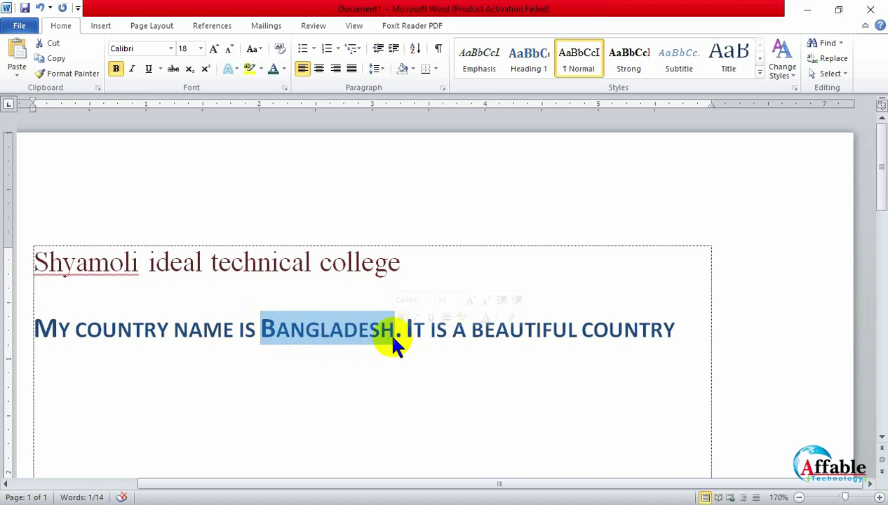
click(252, 50)
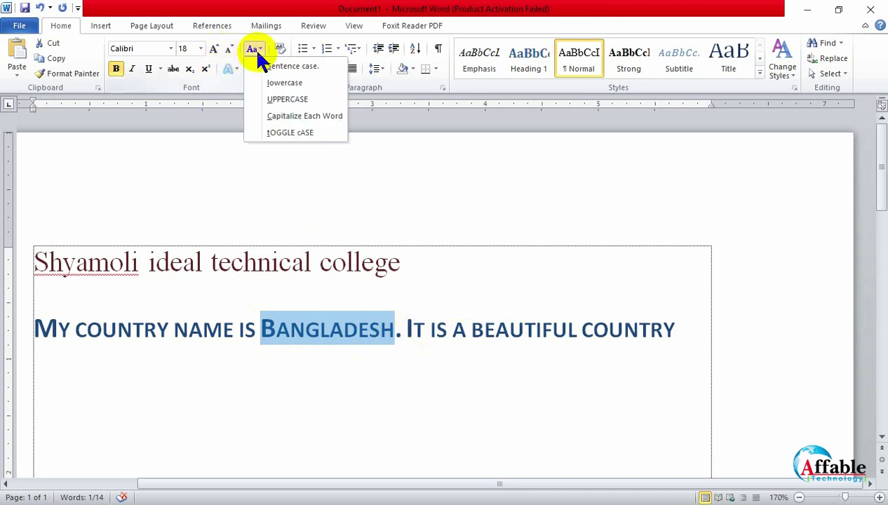
click(275, 97)
click(382, 379)
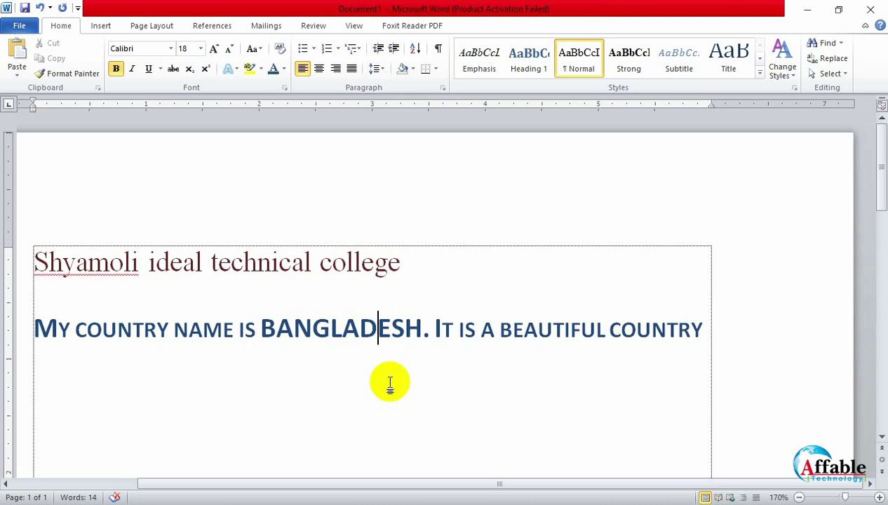
Delete all the text in the document, from the college name to the end of the country line
click(450, 331)
drag(703, 331, 65, 242)
key(Delete)
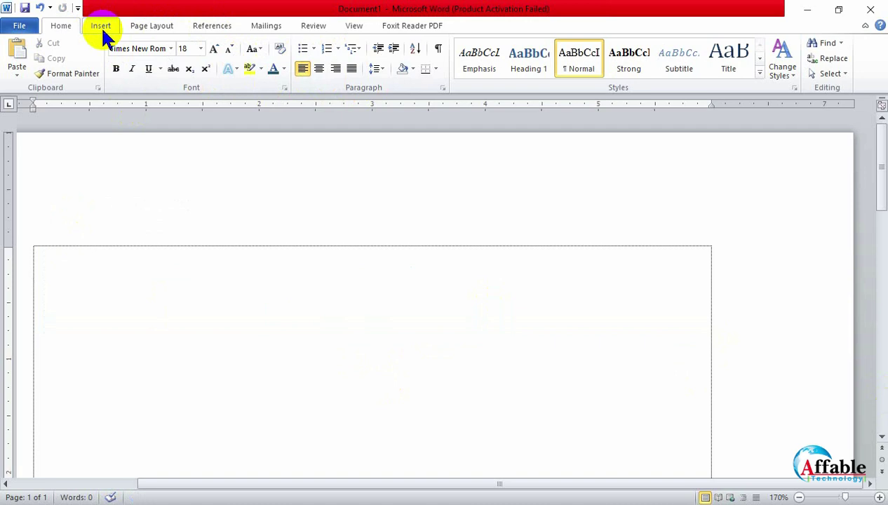
In WORKPLACE COMMUNICATION.doc, try Clear Formatting on the title and undo it, then briefly select the opening text down to "The Communication Process"
click(279, 48)
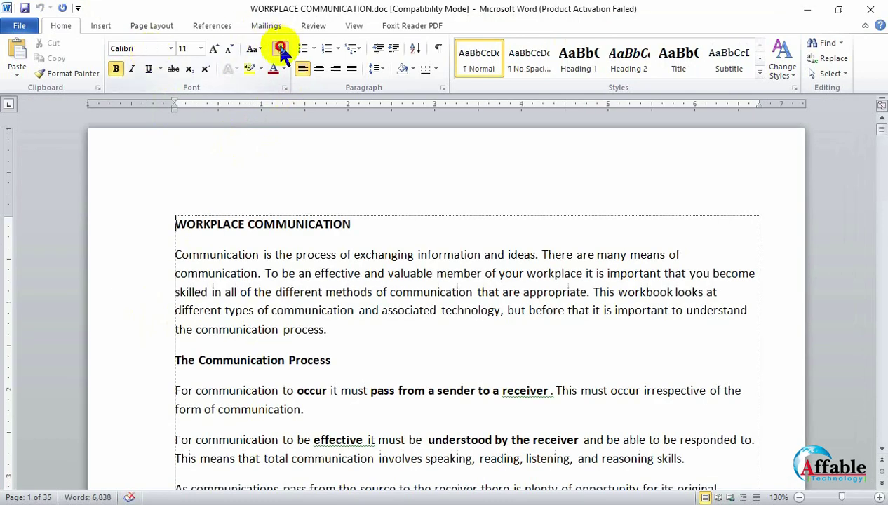
click(280, 48)
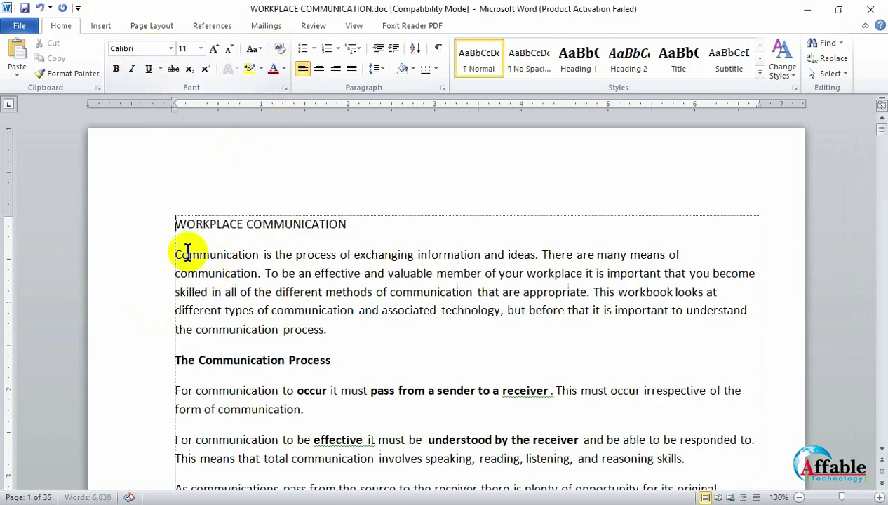
key(ctrl+z)
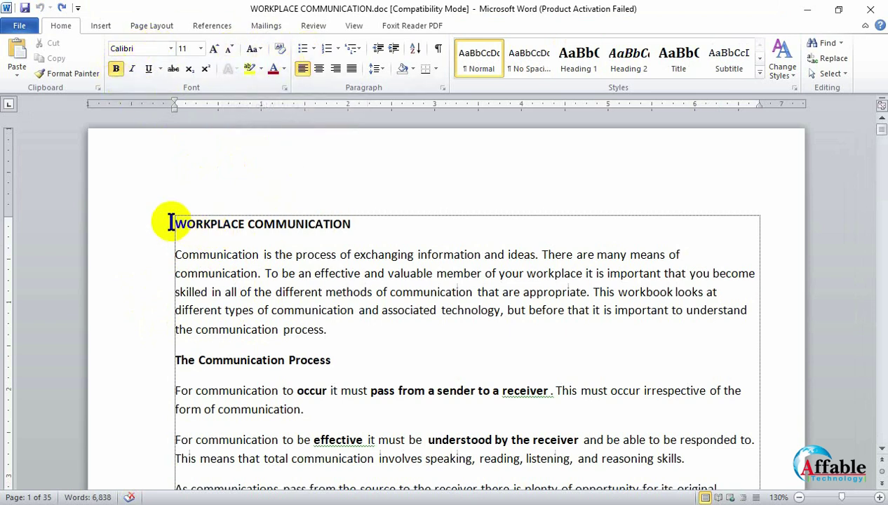
drag(171, 223, 470, 375)
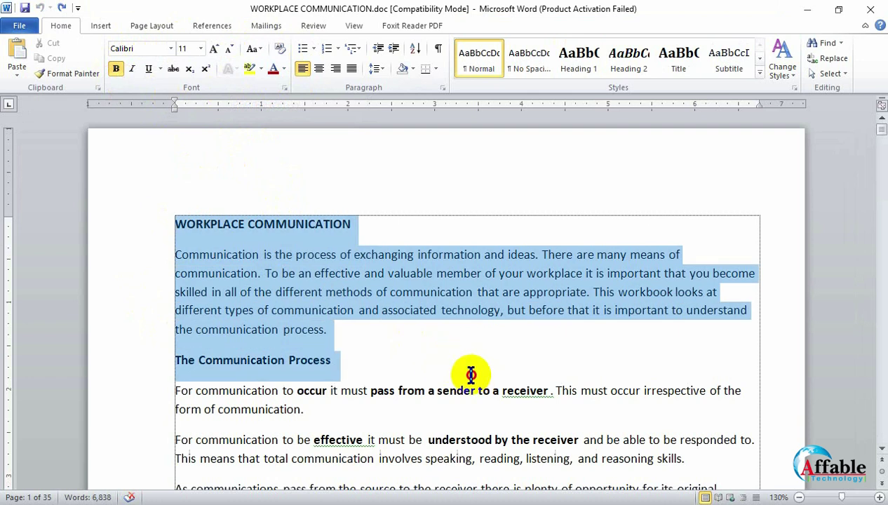
click(277, 168)
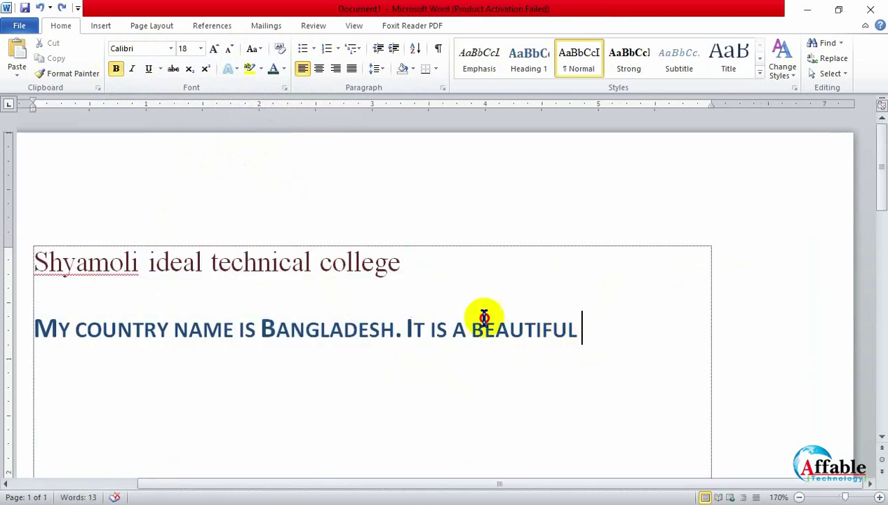
Try Clear Formatting on the college name and country lines in Document1, and restore their formatting
drag(482, 317, 55, 274)
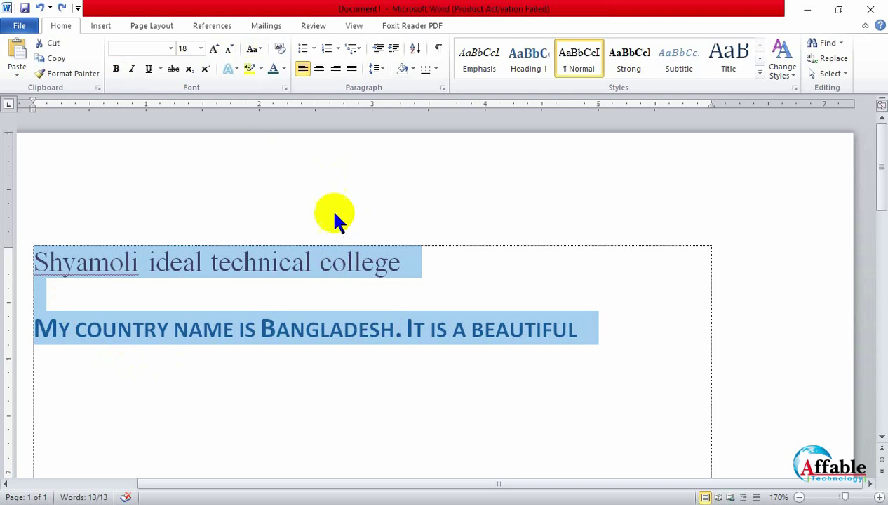
click(281, 51)
click(550, 280)
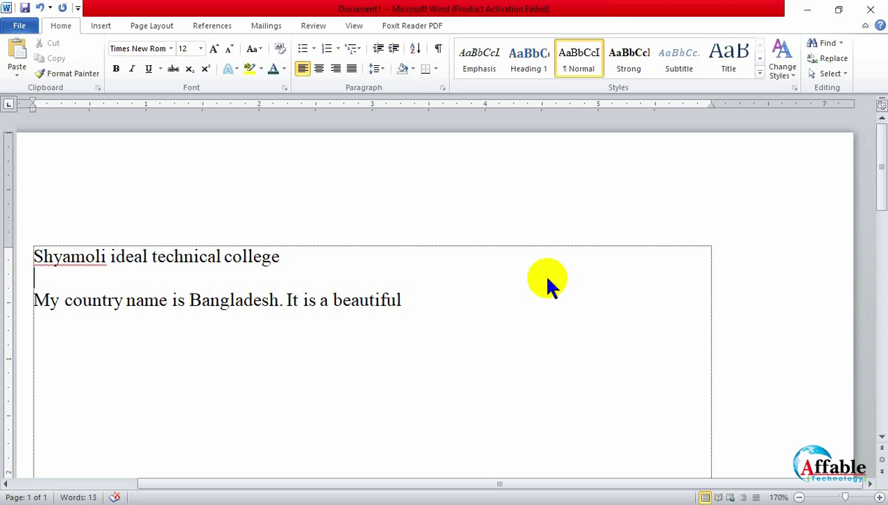
key(ctrl+y)
Copy the college name and country lines and paste a copy of them below the originals
click(522, 390)
scroll(522, 390, down, 3)
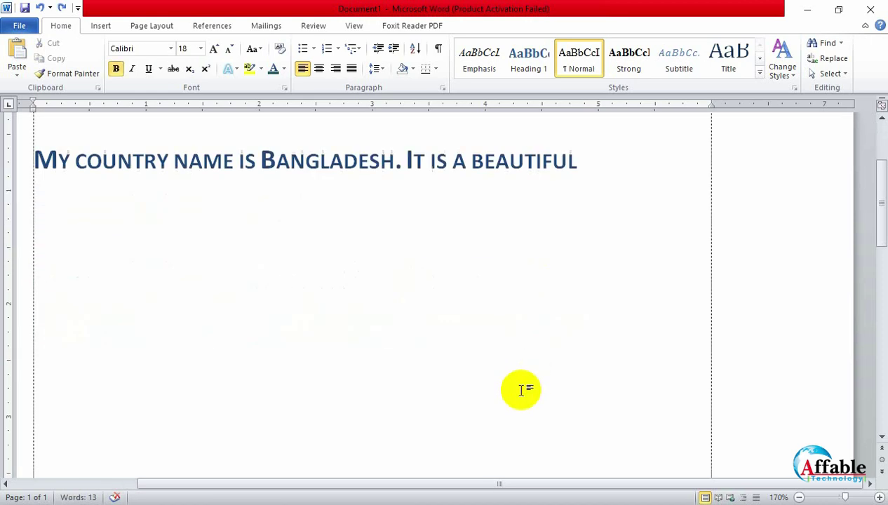
scroll(521, 390, up, 3)
drag(580, 330, 36, 271)
key(ctrl+c)
click(191, 406)
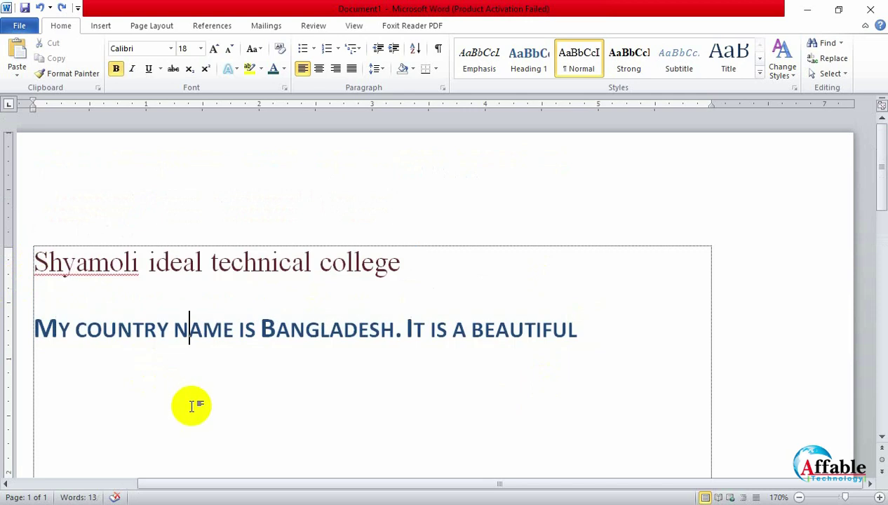
click(604, 321)
key(Return)
key(ctrl+v)
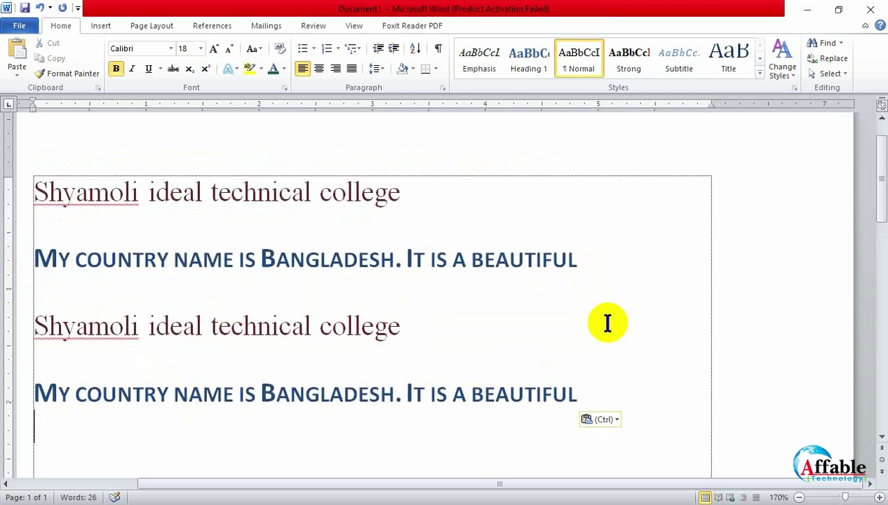
Paste six more copies of the college name and country lines below the existing ones
key(ctrl+v)
key(ctrl+v)
key(ctrl+v)
key(ctrl+v)
key(ctrl+v)
ctrl+scroll(575, 319, down, 10)
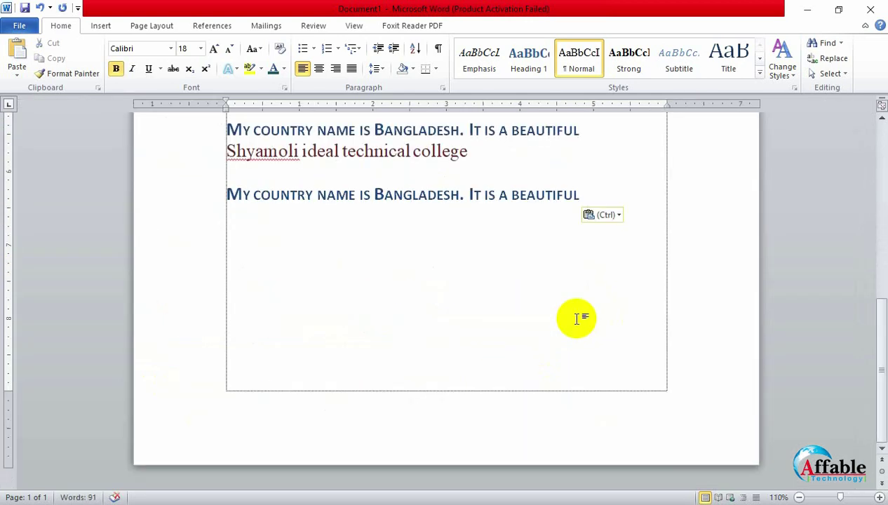
scroll(341, 358, down, 3)
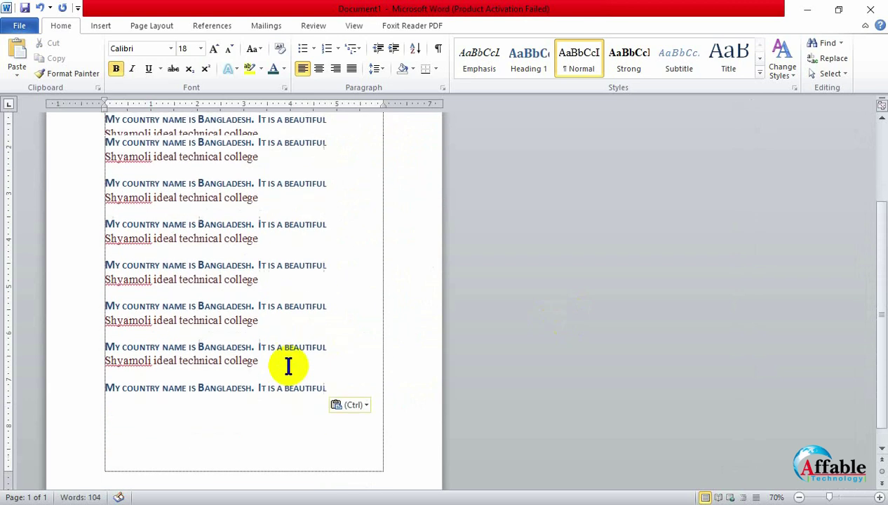
key(ctrl+v)
scroll(287, 365, up, 3)
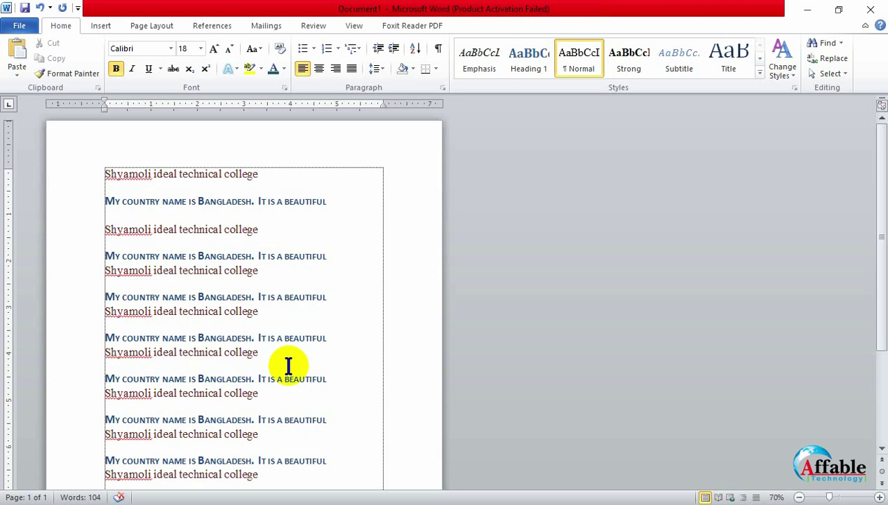
key(ctrl+v)
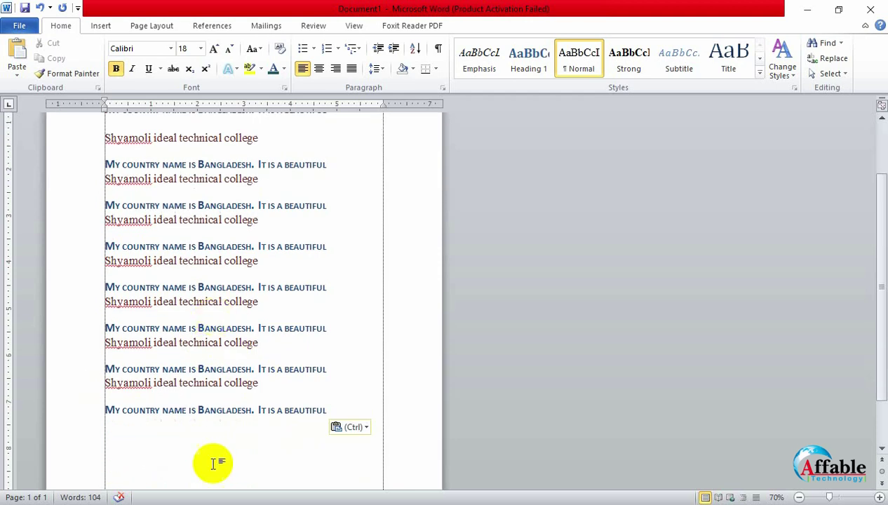
Clear the formatting of all the text in the document
drag(214, 463, 86, 175)
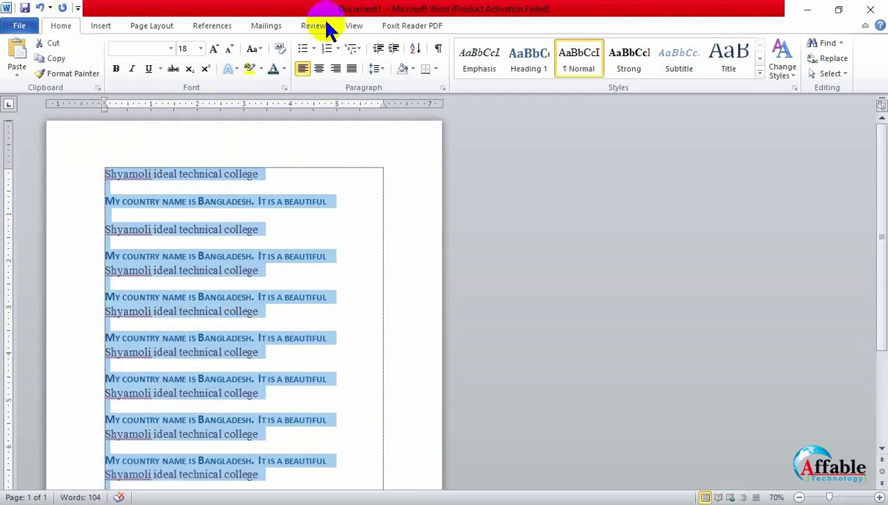
click(279, 48)
click(293, 362)
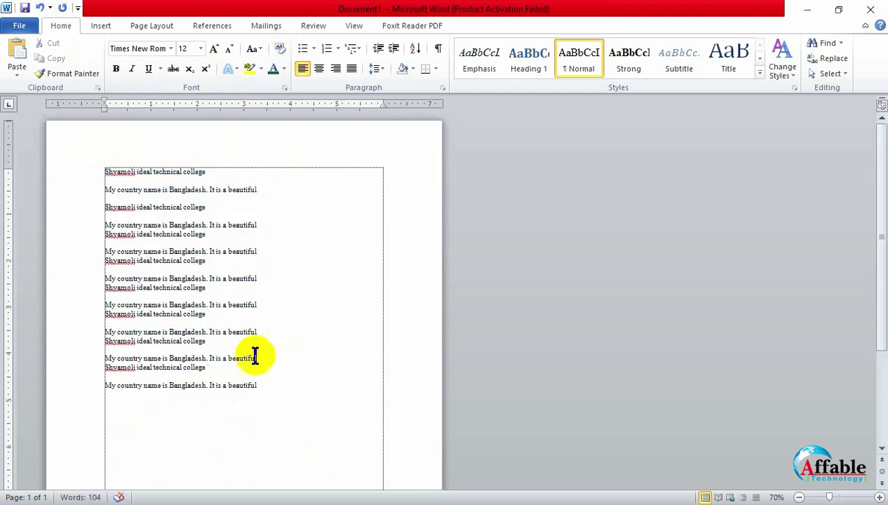
scroll(235, 337, up, 5)
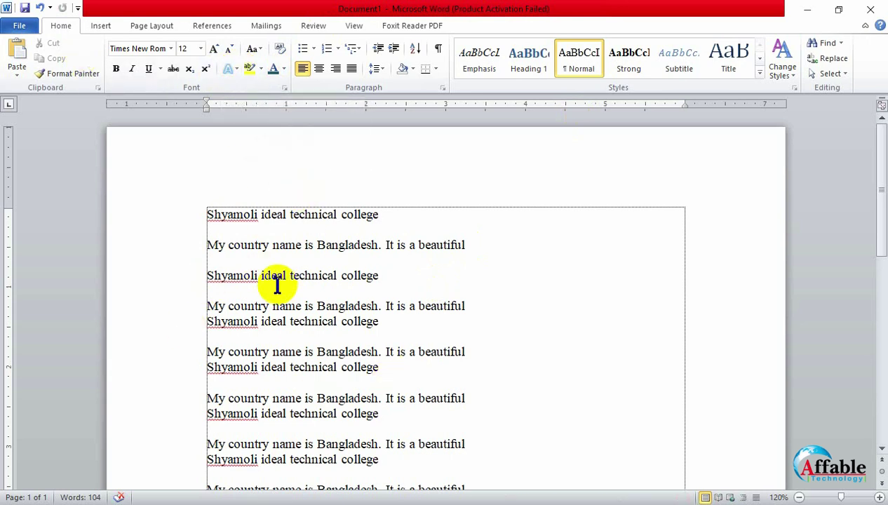
Preview the text effects on the first college name line, including Gradient Fill - Purple, Accent 4, Reflection, without applying one
click(162, 46)
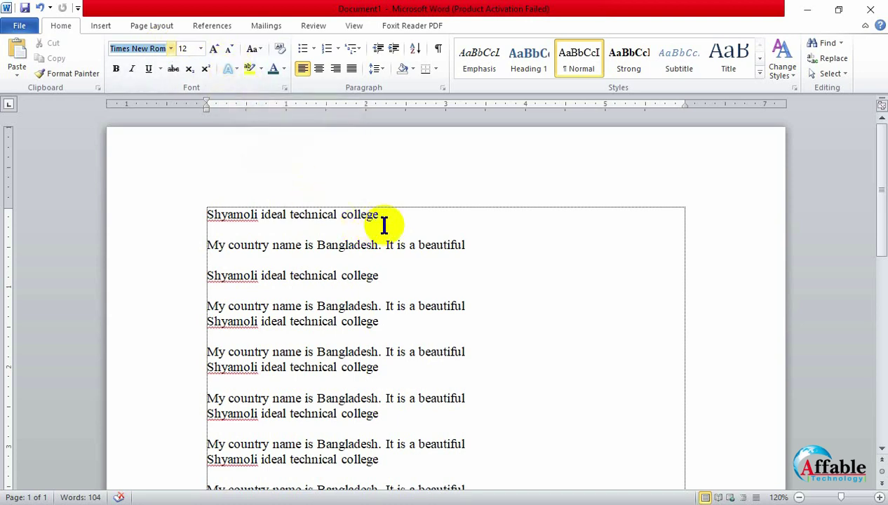
drag(383, 224, 106, 196)
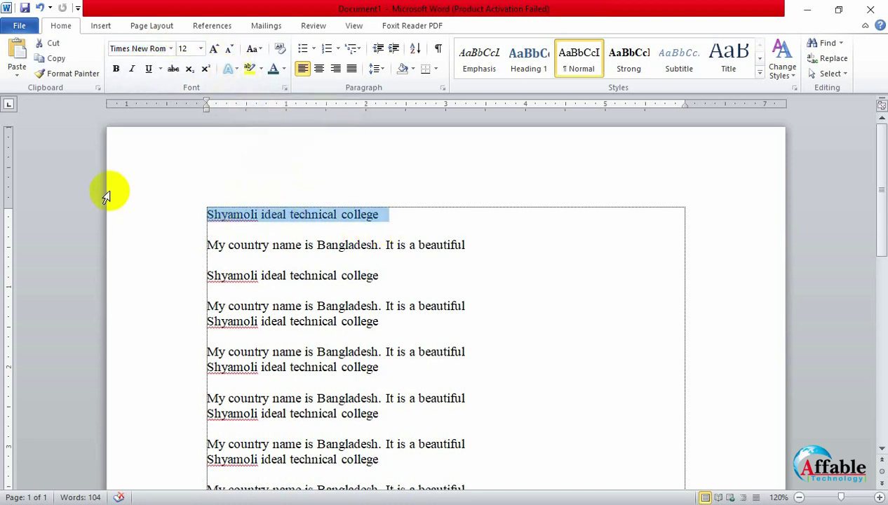
click(232, 69)
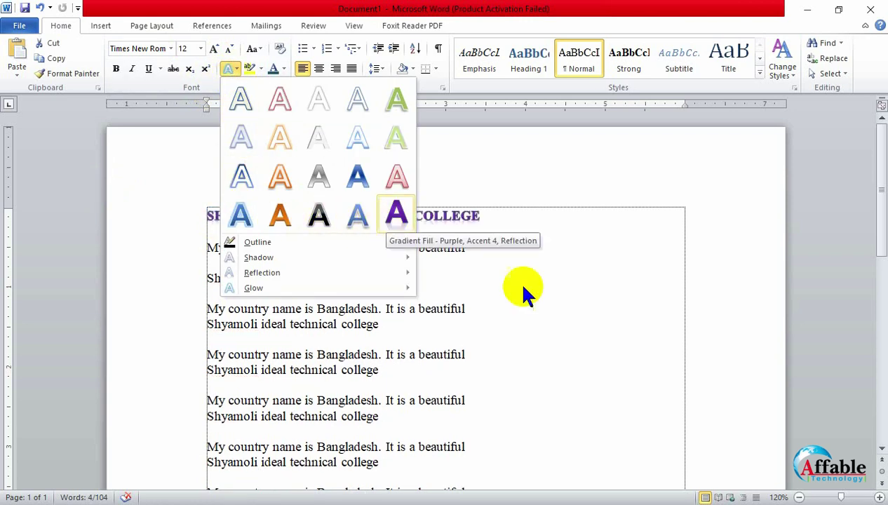
click(491, 327)
scroll(421, 351, down, 6)
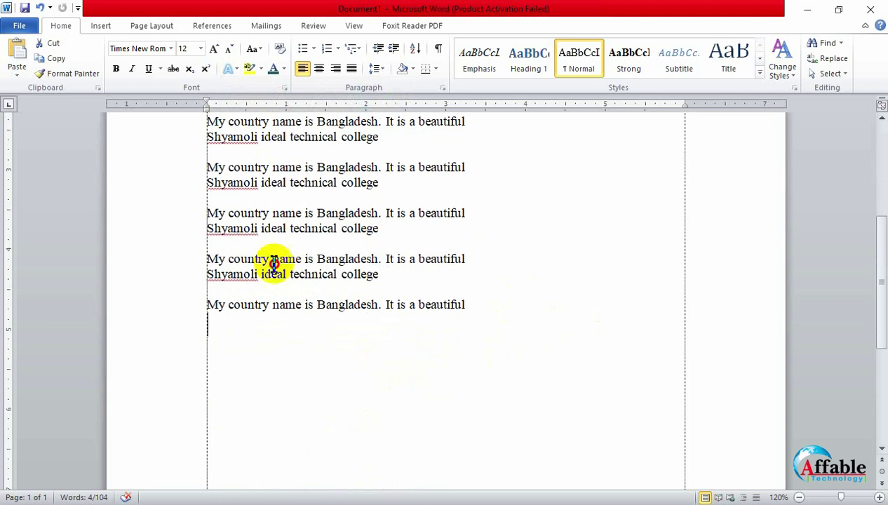
Delete all the text below the first college name line
drag(265, 266, 204, 212)
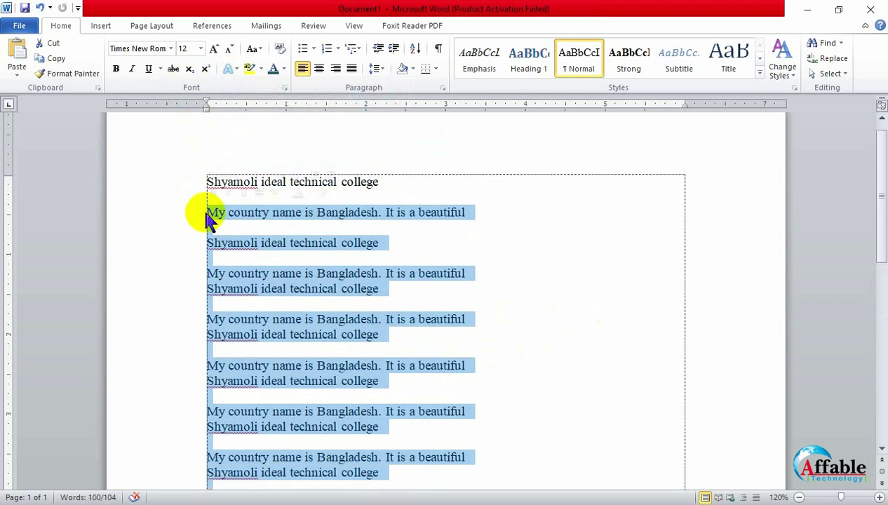
key(Delete)
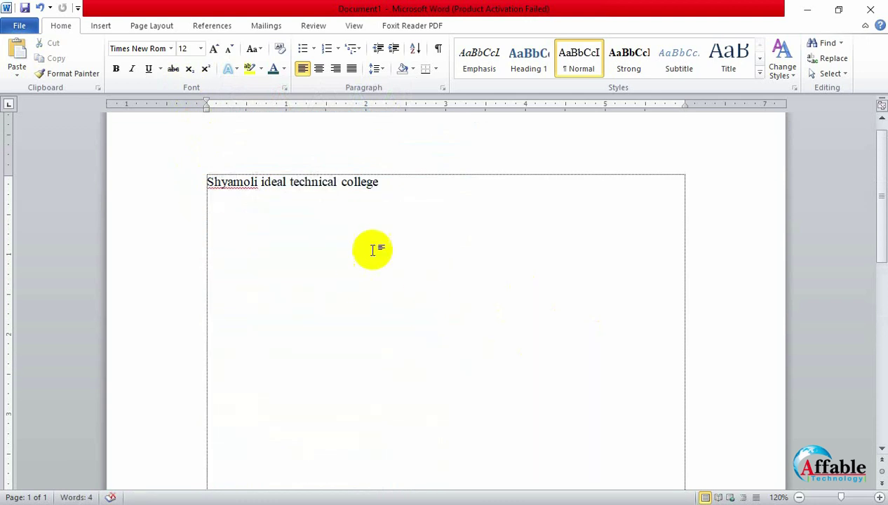
Enlarge the remaining college name line to 22 pt and make it bold
drag(382, 182, 203, 181)
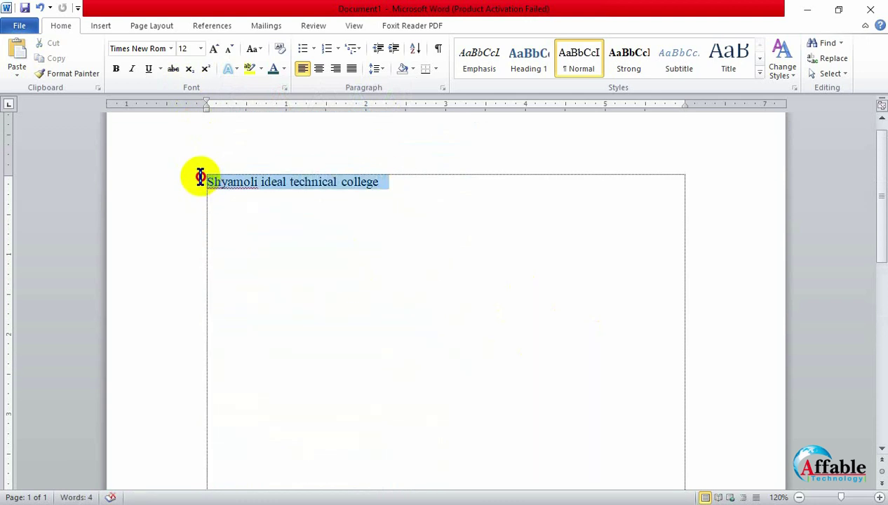
click(214, 49)
click(214, 50)
click(214, 49)
click(214, 49)
click(214, 49)
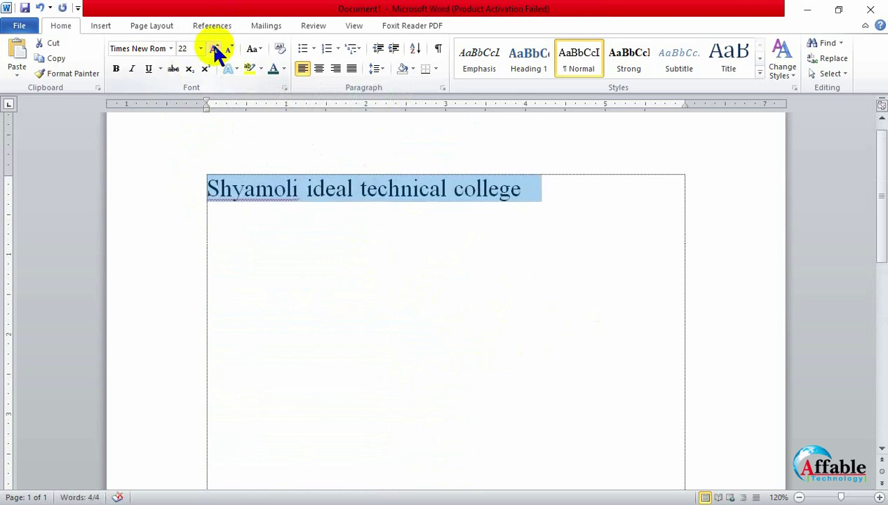
click(115, 68)
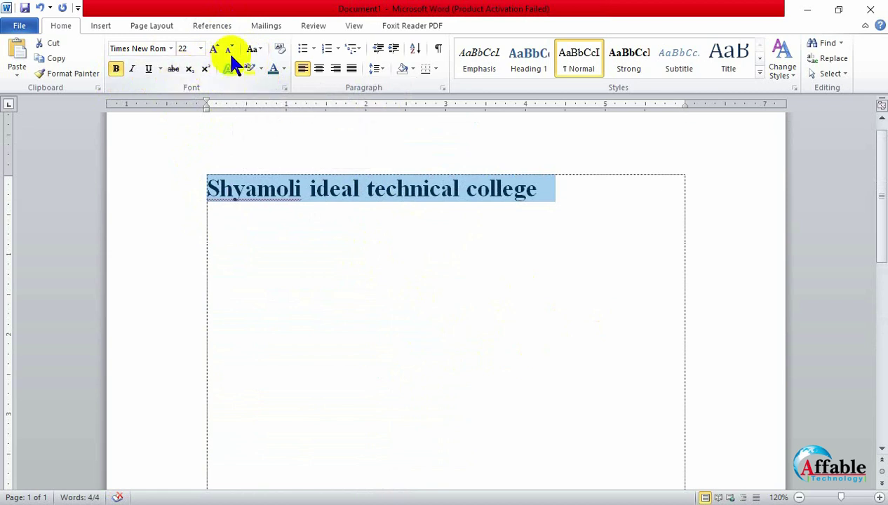
Convert the college name line to UPPERCASE and reduce its font size to 18 pt
click(257, 49)
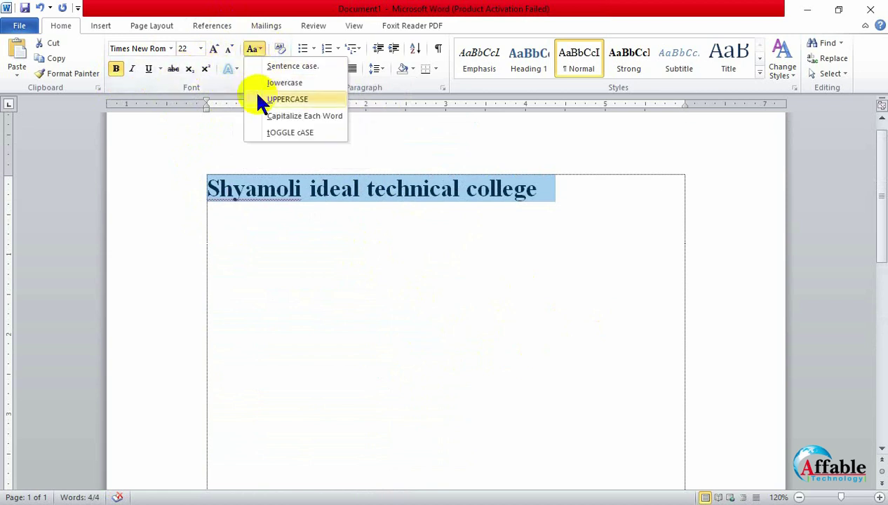
click(260, 98)
drag(329, 239, 199, 174)
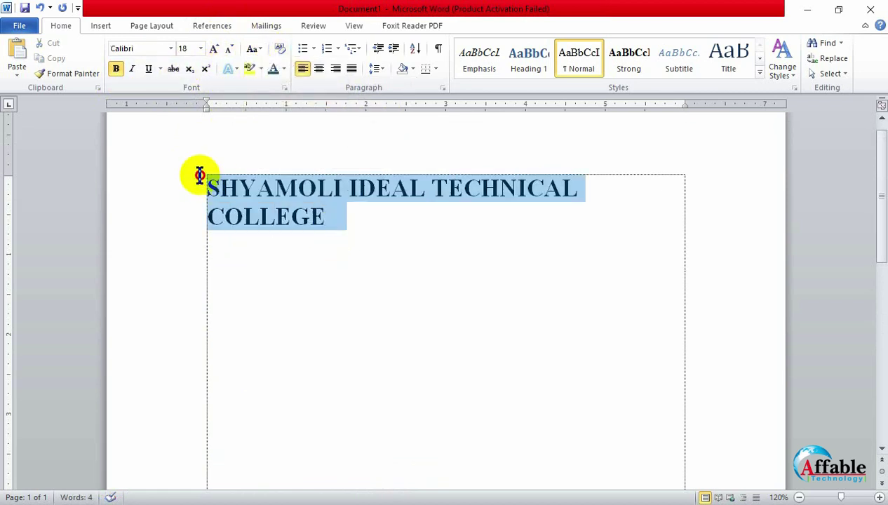
key(ctrl+shift+comma)
key(ctrl+shift+comma)
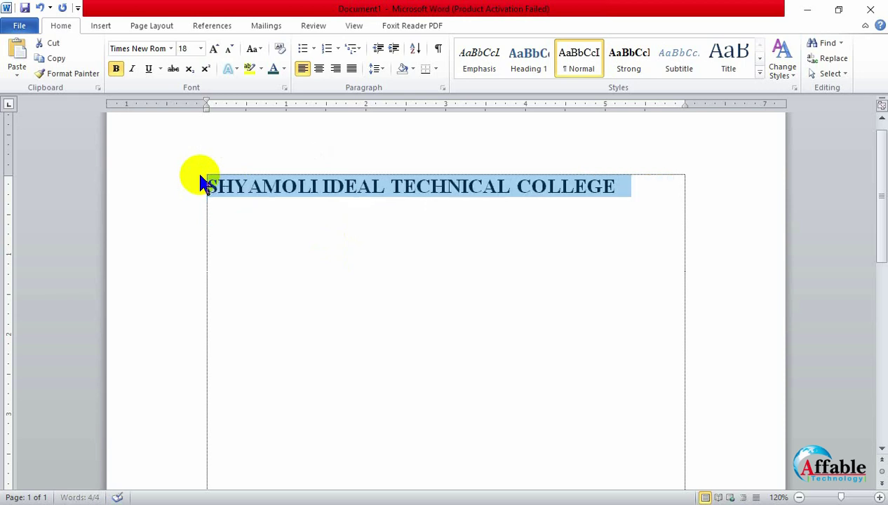
Change the college name line to Sentence case
click(253, 51)
click(263, 66)
click(565, 333)
scroll(565, 333, up, 1)
scroll(565, 333, up, 2)
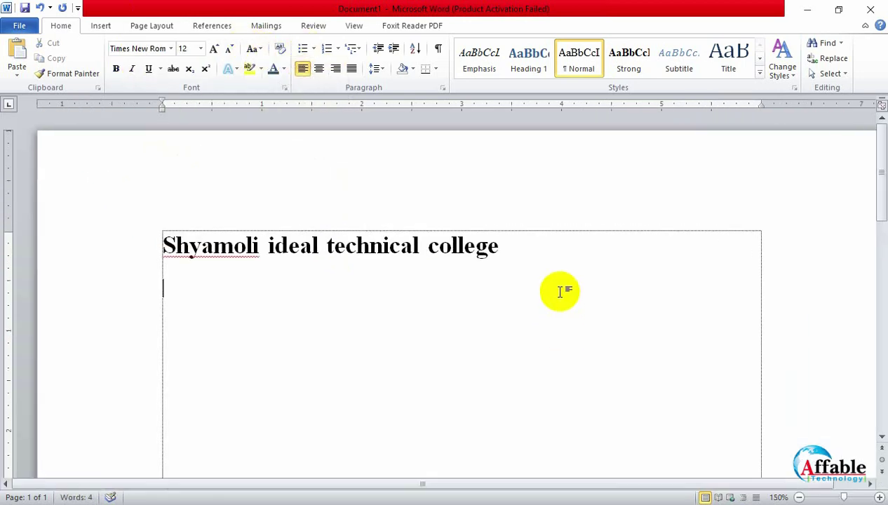
Increase the font size of the college name line to 24 pt
drag(520, 247, 193, 252)
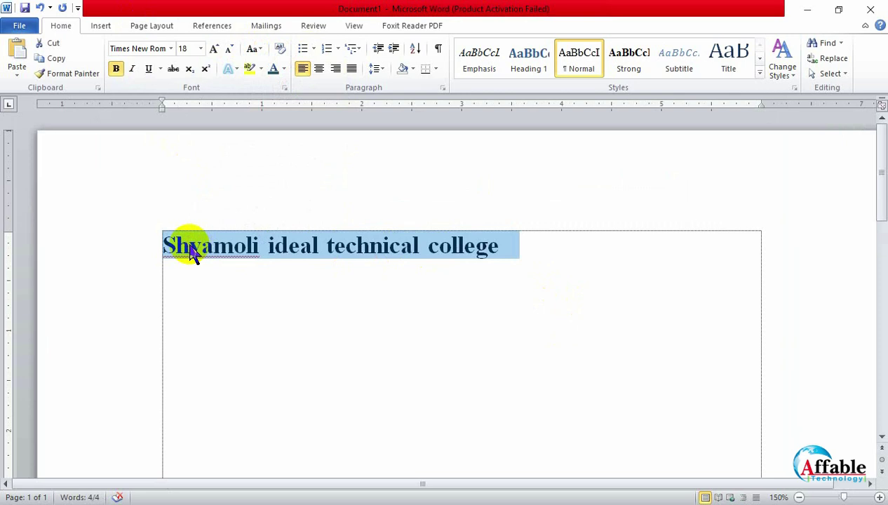
key(ctrl+shift+period)
key(ctrl+shift+period)
key(ctrl+shift+period)
click(315, 319)
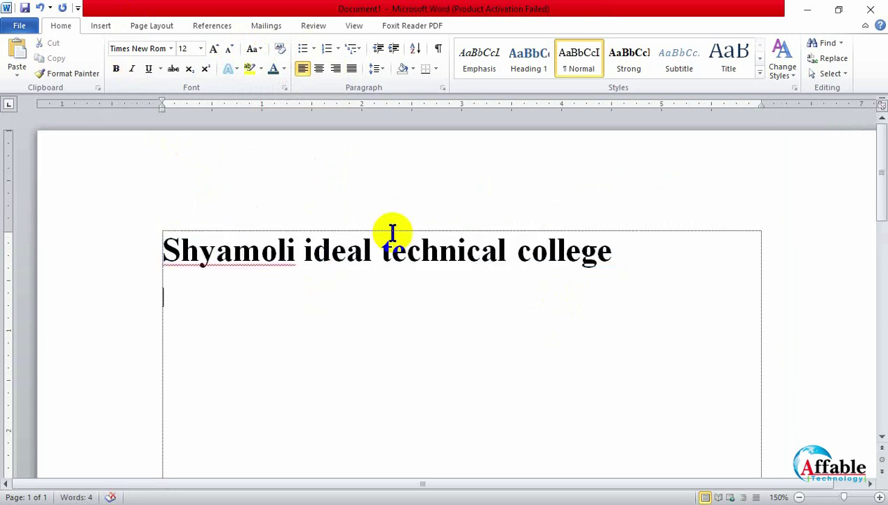
Apply the blue gradient text effect preset from the fourth column of the gallery's last row to the college name line
drag(621, 264, 178, 266)
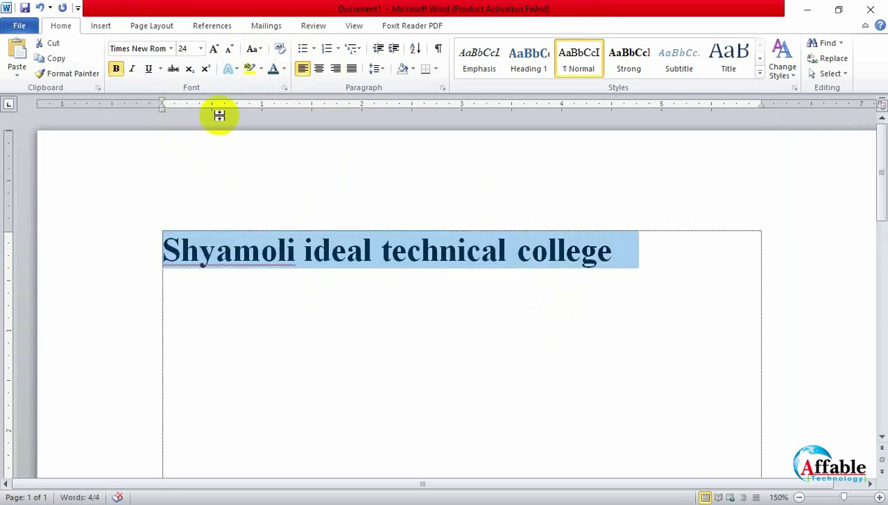
click(329, 338)
drag(614, 266, 133, 265)
click(236, 68)
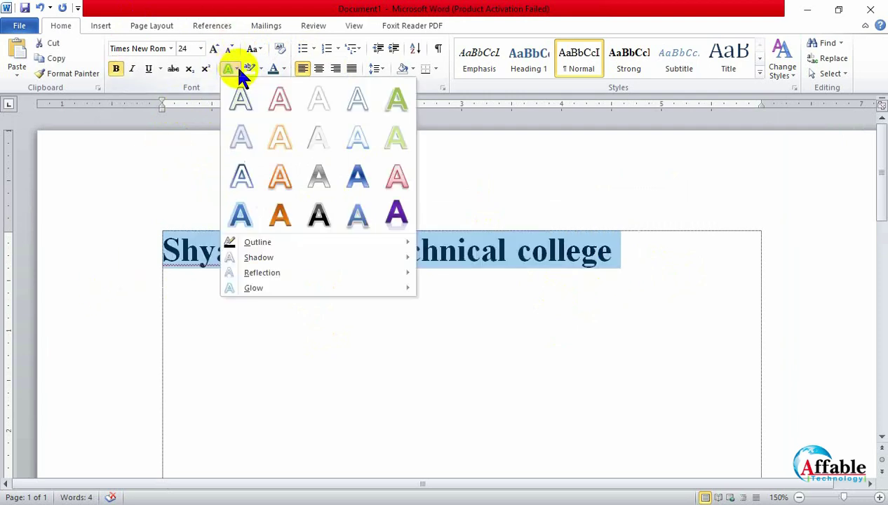
click(359, 214)
click(442, 335)
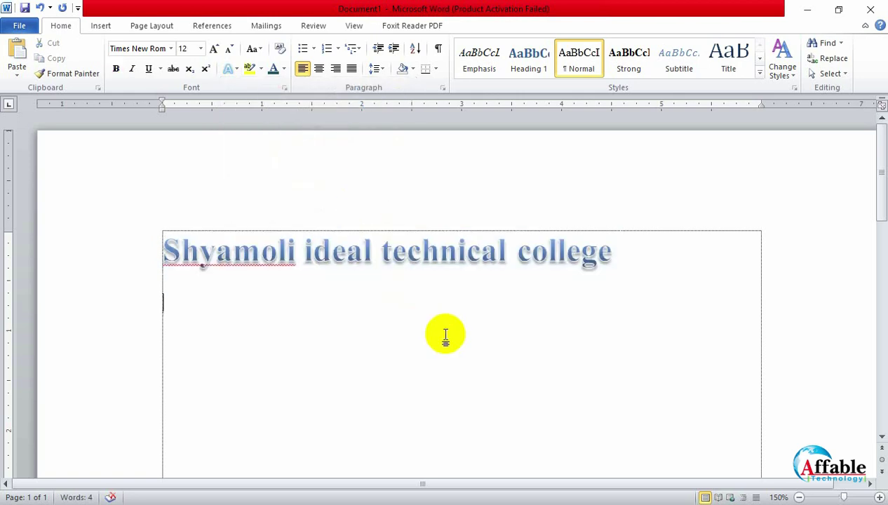
Give the college name text an outline in the darkest shade of the dark blue theme color
drag(614, 278, 173, 250)
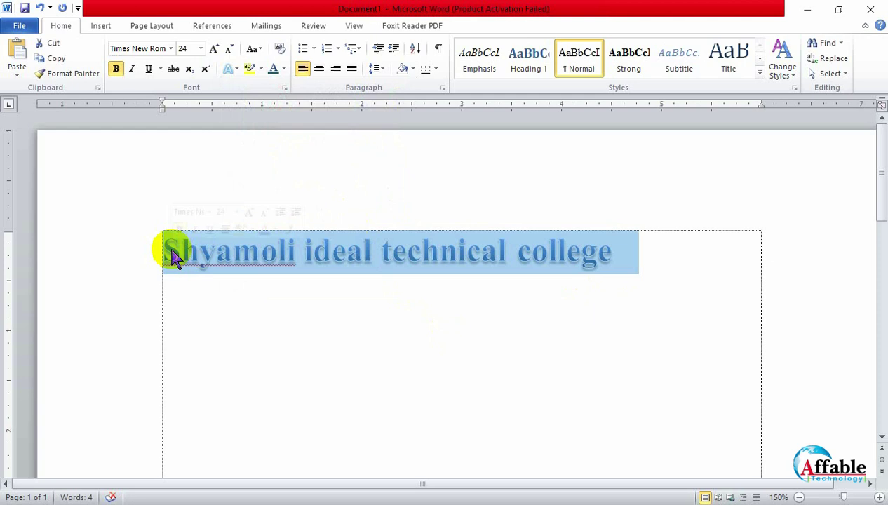
click(237, 70)
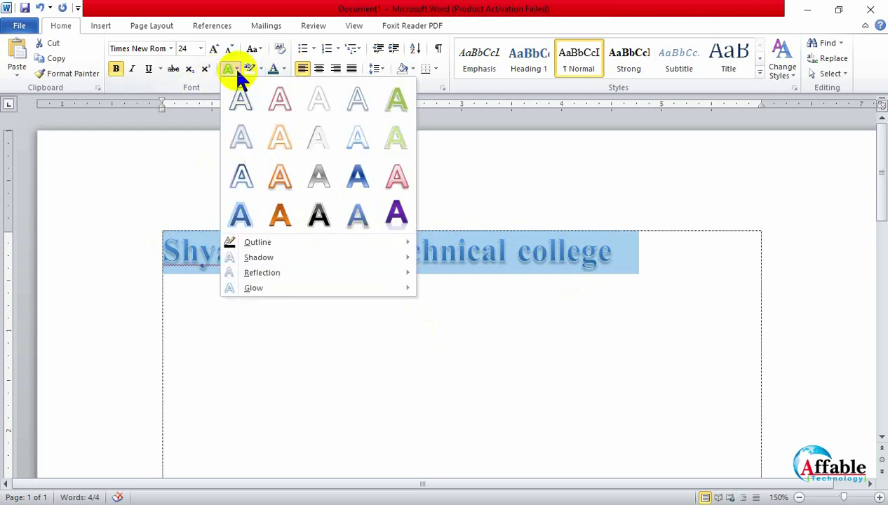
mouse_move(254, 246)
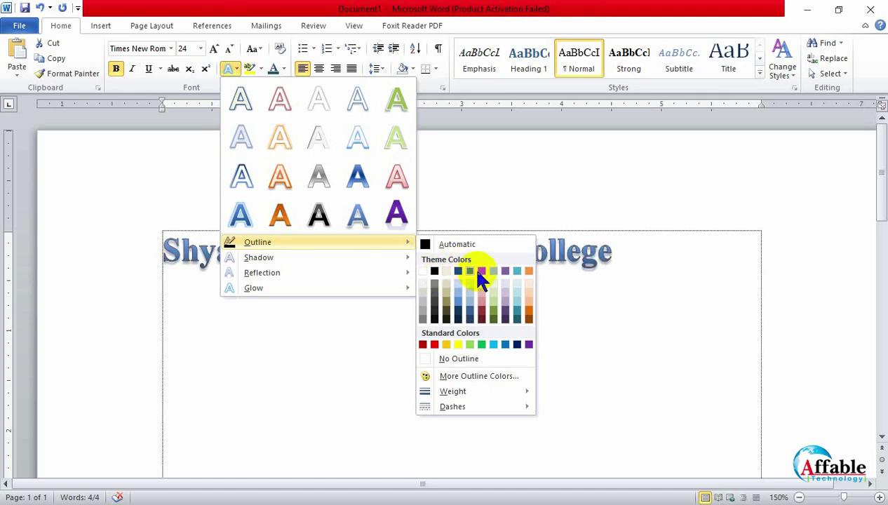
click(458, 318)
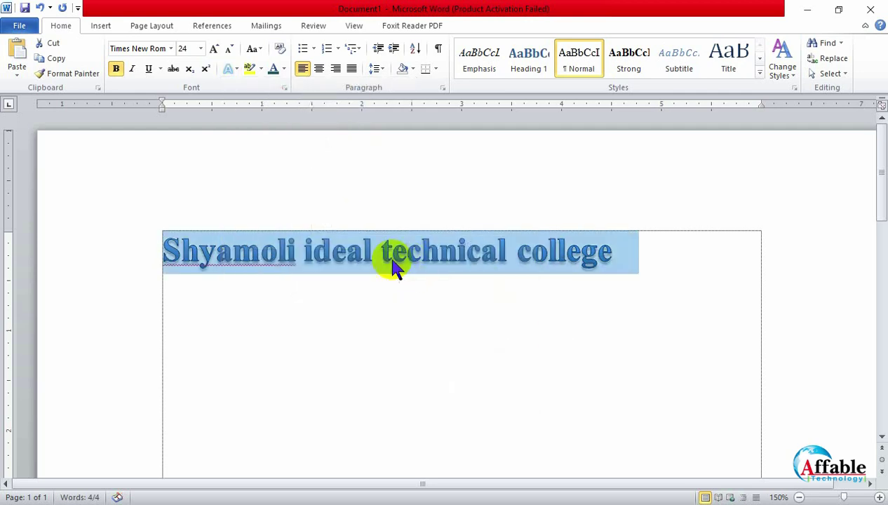
Set the outline dash style of the college name text to Round Dot and inspect the dotted outline up close
click(232, 68)
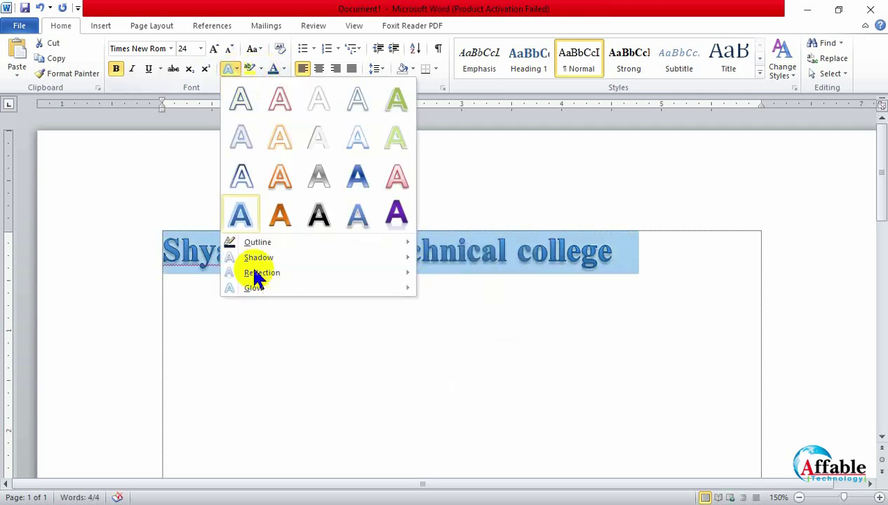
mouse_move(280, 248)
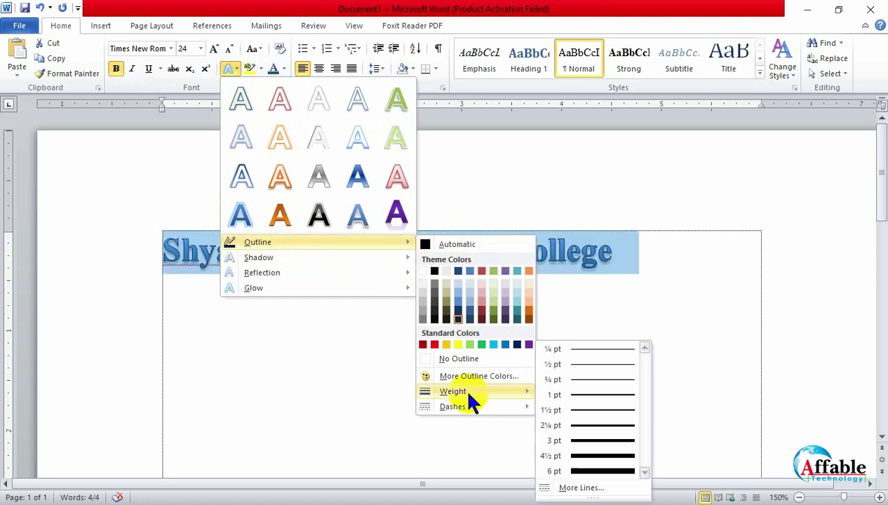
mouse_move(481, 409)
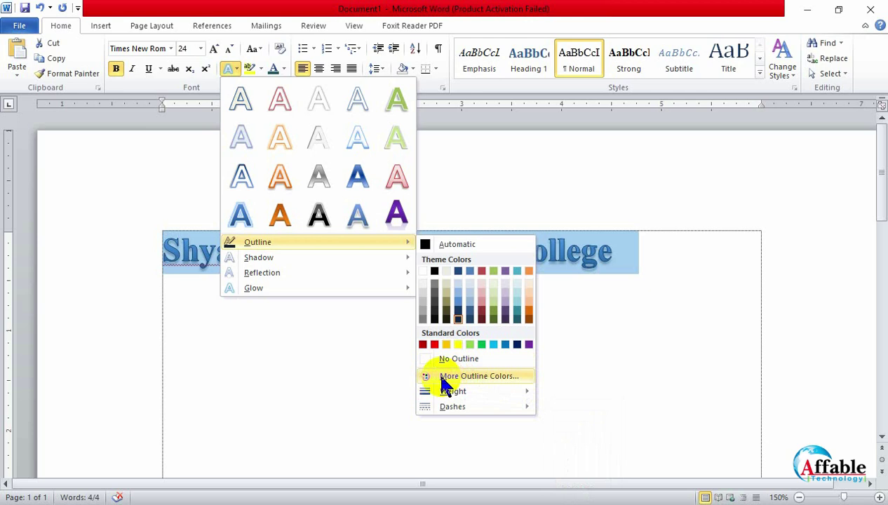
mouse_move(449, 393)
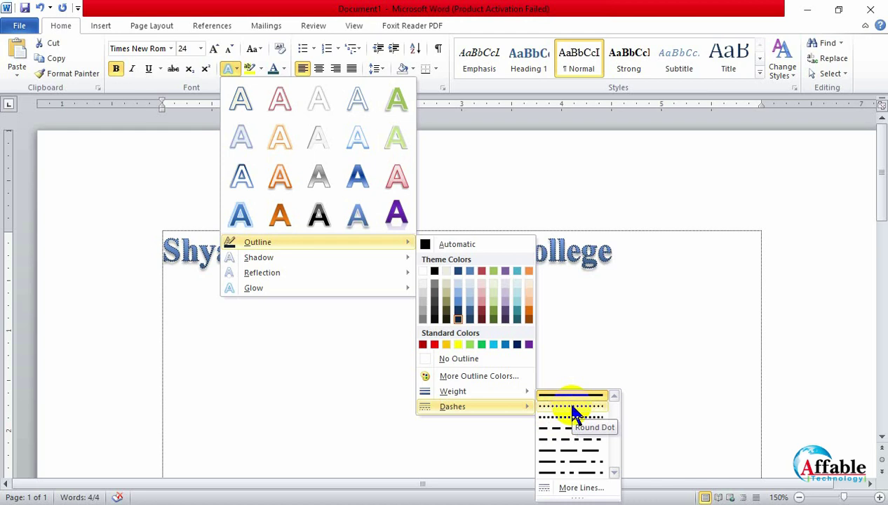
click(572, 407)
click(525, 361)
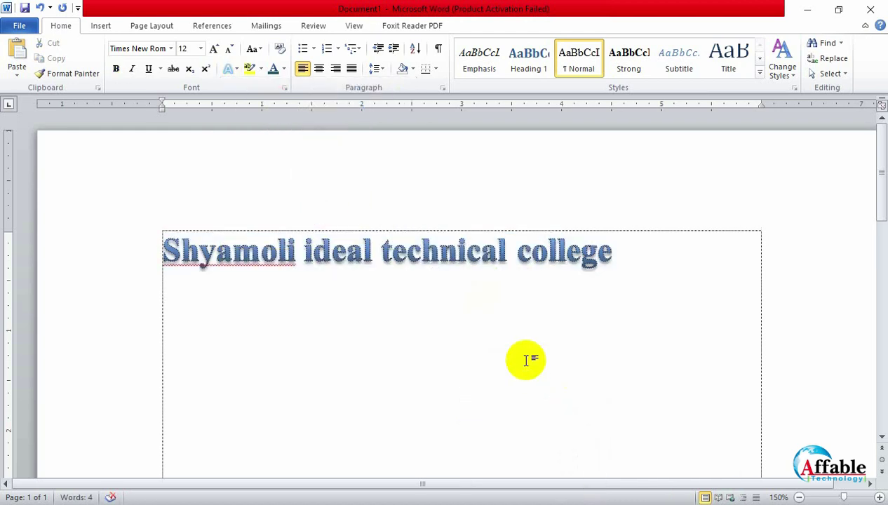
ctrl+scroll(297, 324, up, 10)
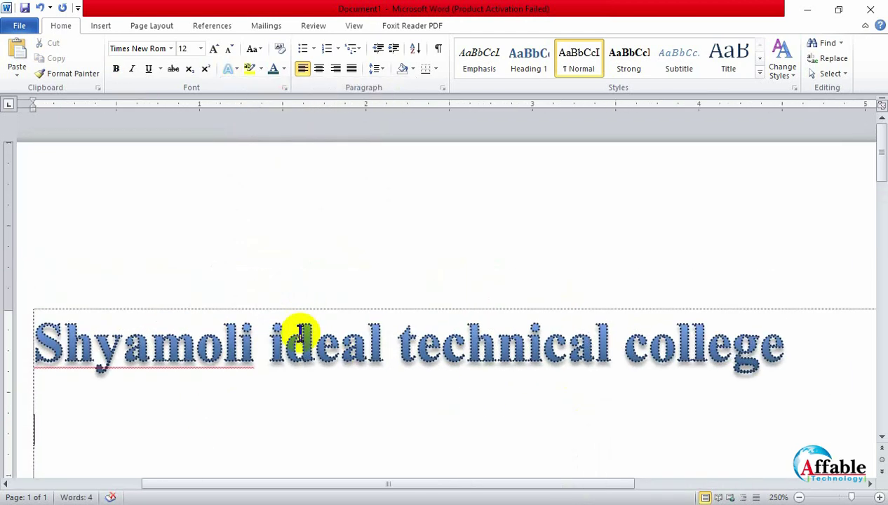
ctrl+scroll(300, 333, up, 3)
scroll(301, 333, down, 3)
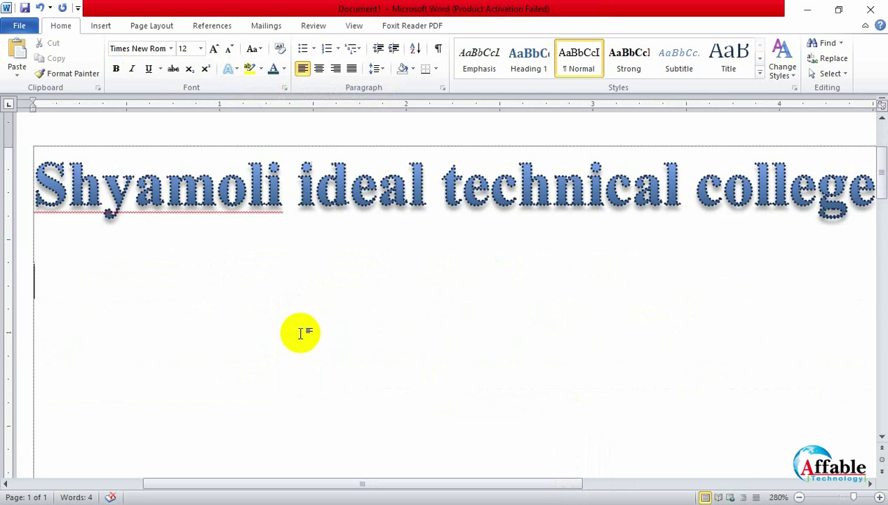
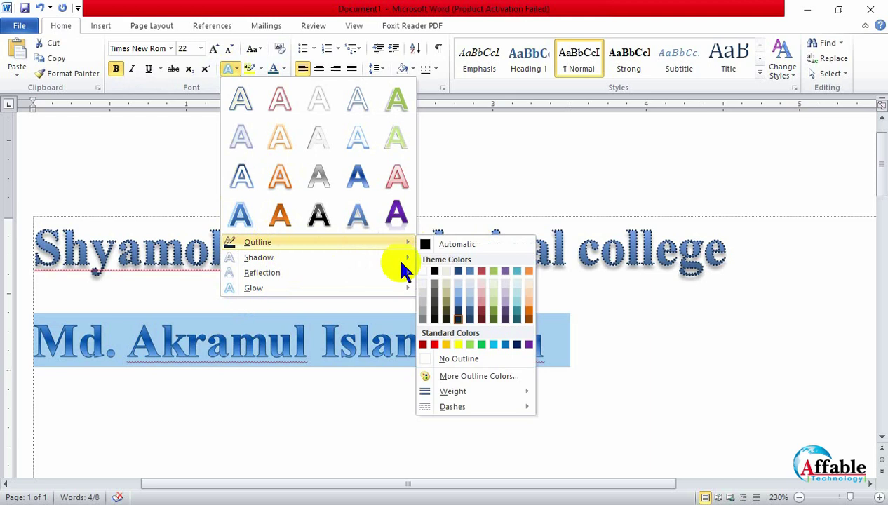
Set the text outline of the person's name line to the long dash style
mouse_move(402, 241)
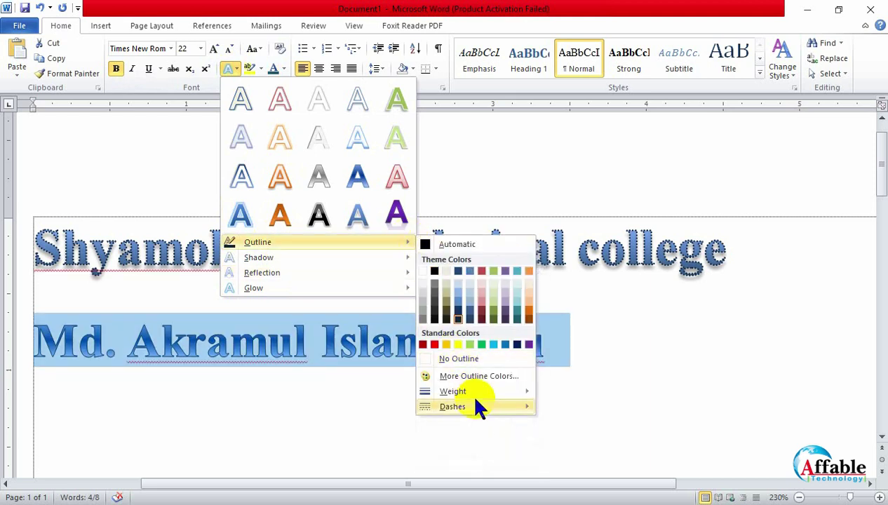
mouse_move(471, 392)
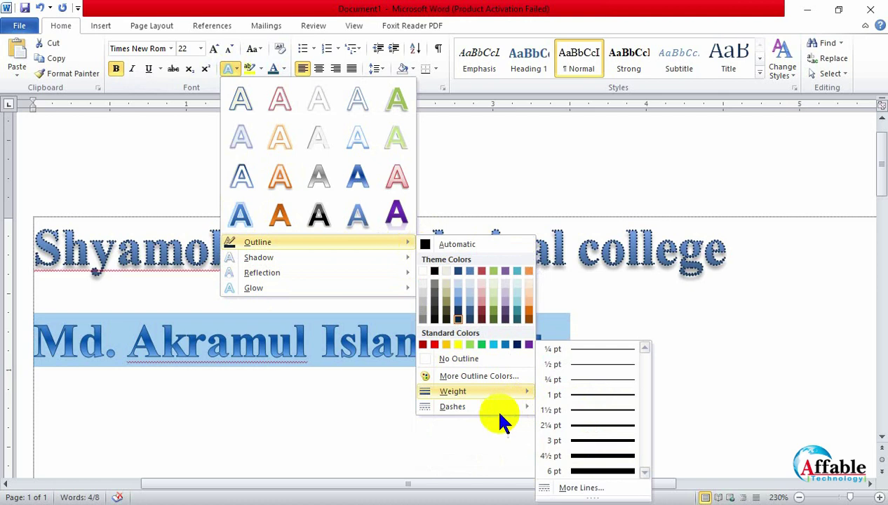
mouse_move(502, 410)
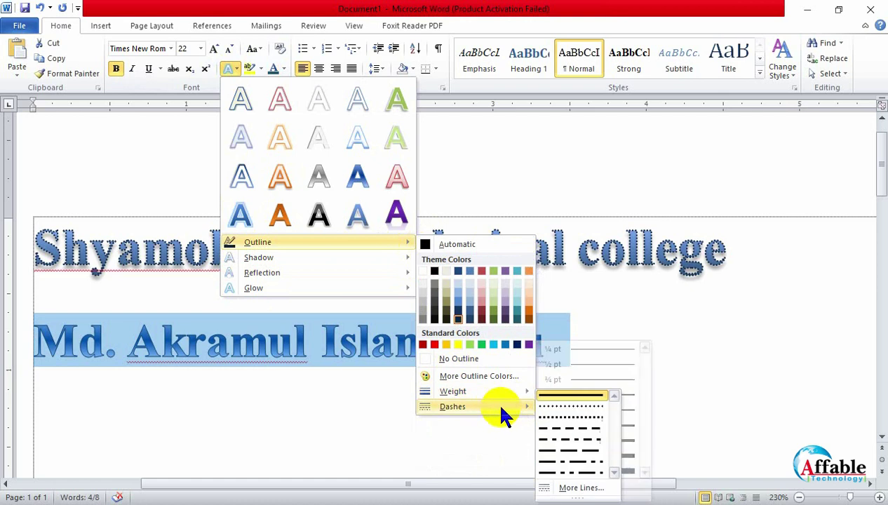
click(571, 453)
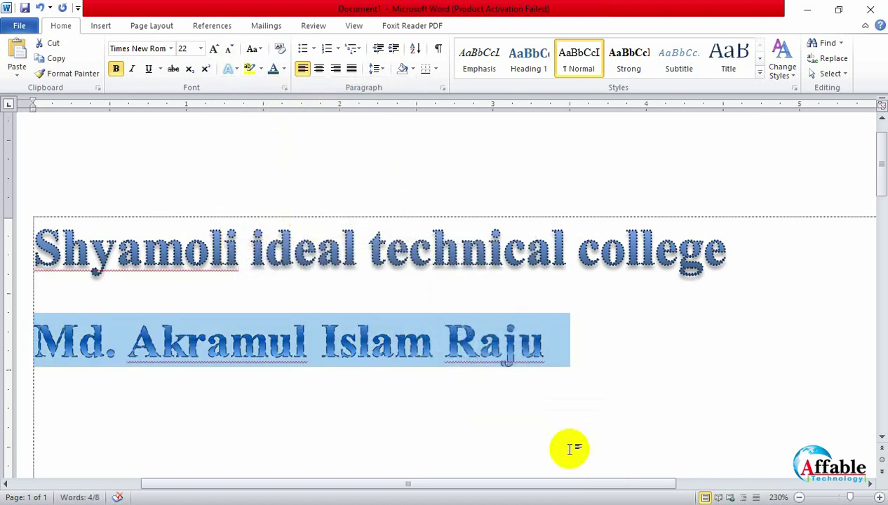
Give the person's name line a custom shadow with 29% transparency, 107% size, 11 pt blur, 160° angle and 42 pt distance
click(228, 69)
mouse_move(266, 261)
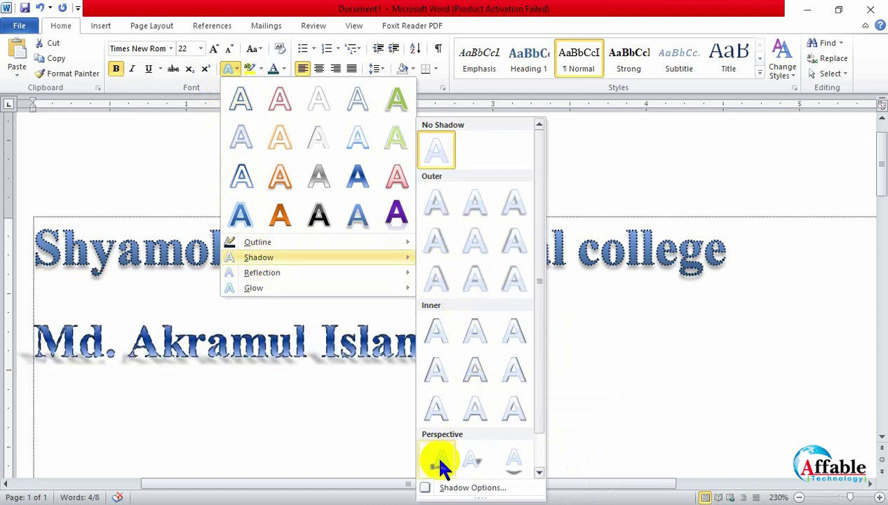
click(463, 489)
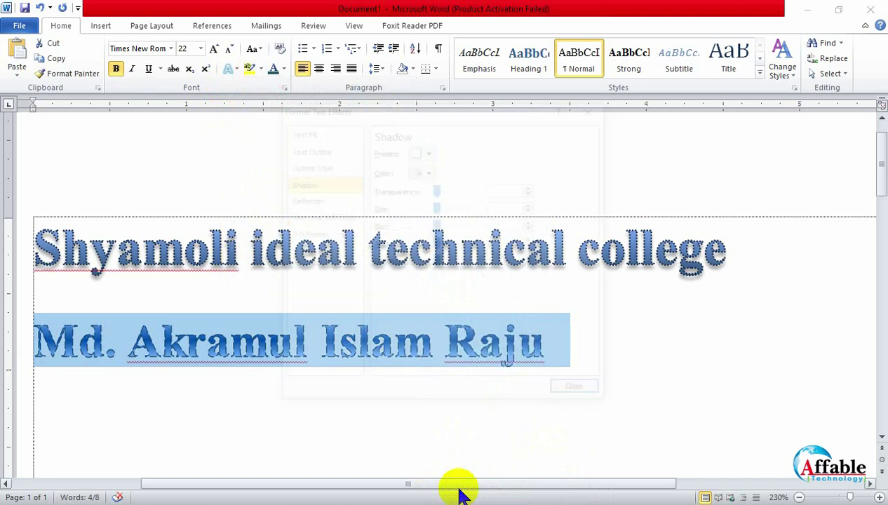
drag(432, 113, 646, 116)
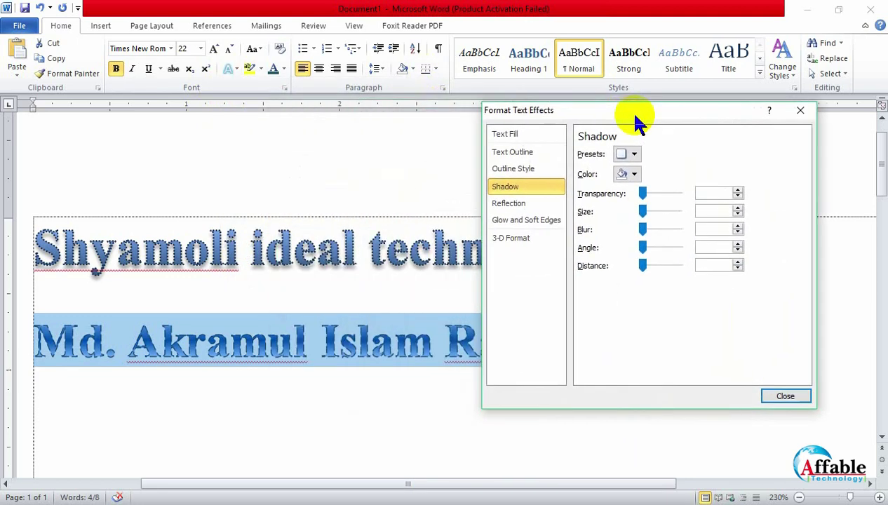
click(651, 191)
drag(653, 192, 663, 217)
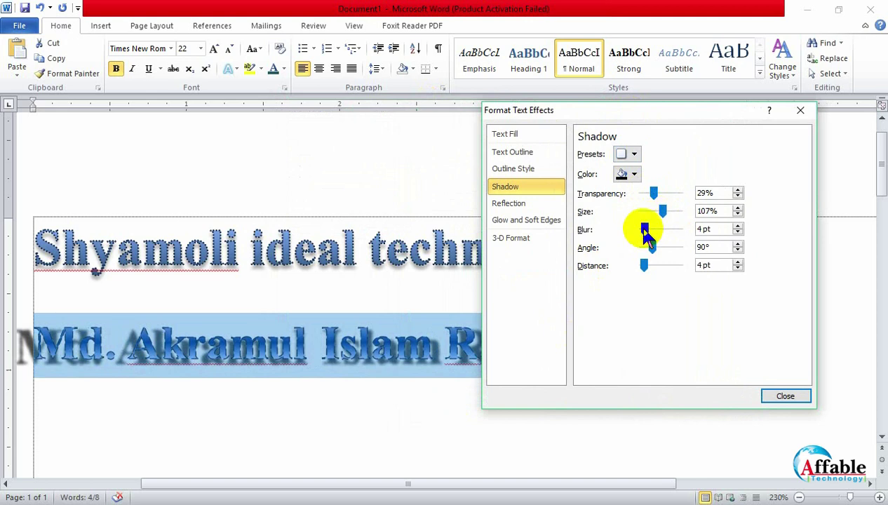
drag(645, 229, 658, 252)
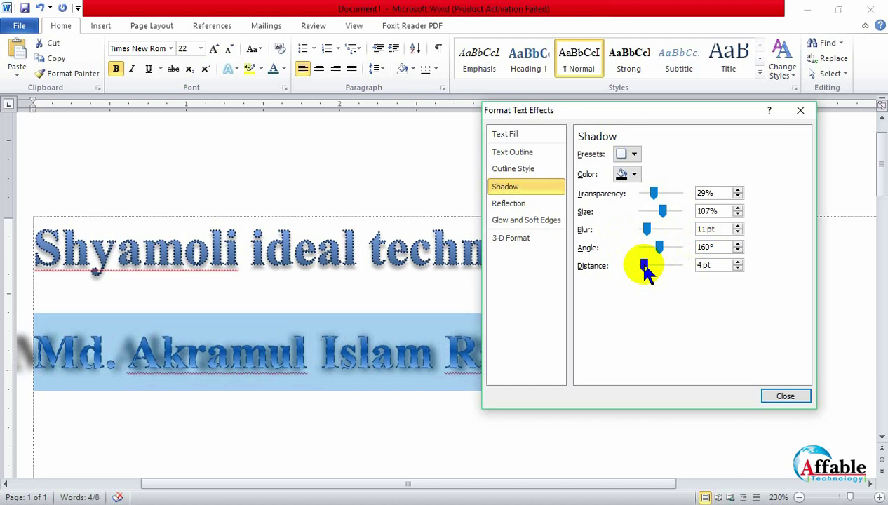
drag(648, 266, 651, 267)
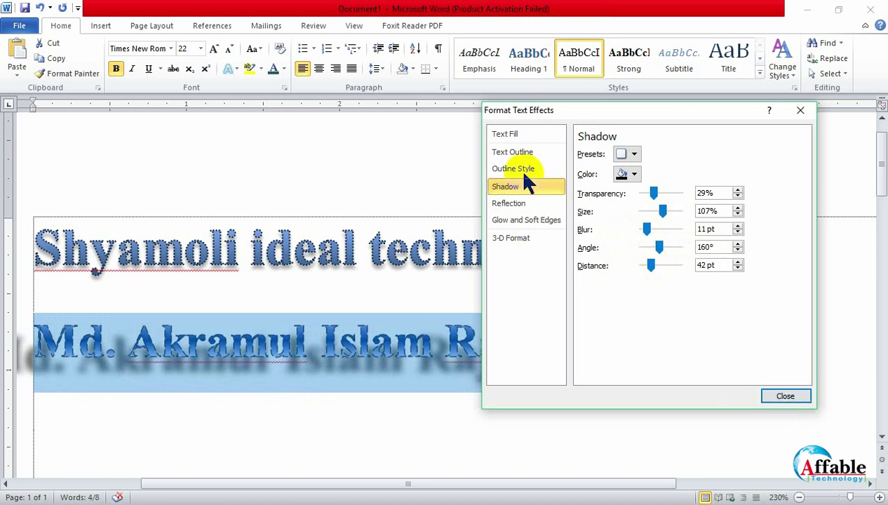
Set the reflection size of the person's name line to 35% and close the text effects settings
click(516, 205)
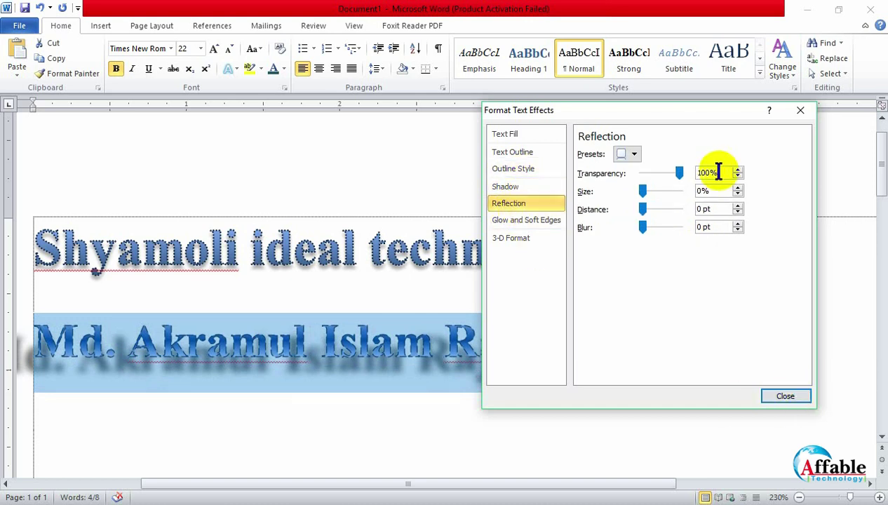
mouse_move(644, 192)
mouse_down()
mouse_move(660, 198)
mouse_move(656, 192)
mouse_up()
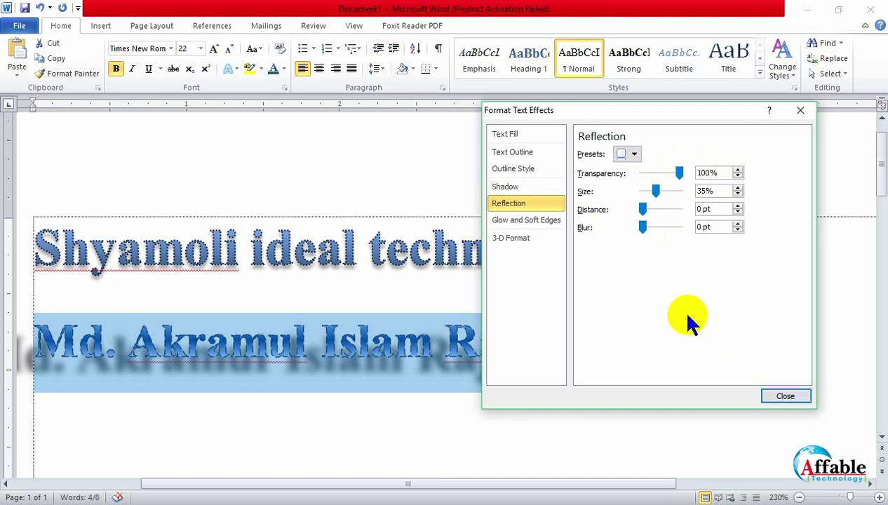
click(771, 395)
click(579, 421)
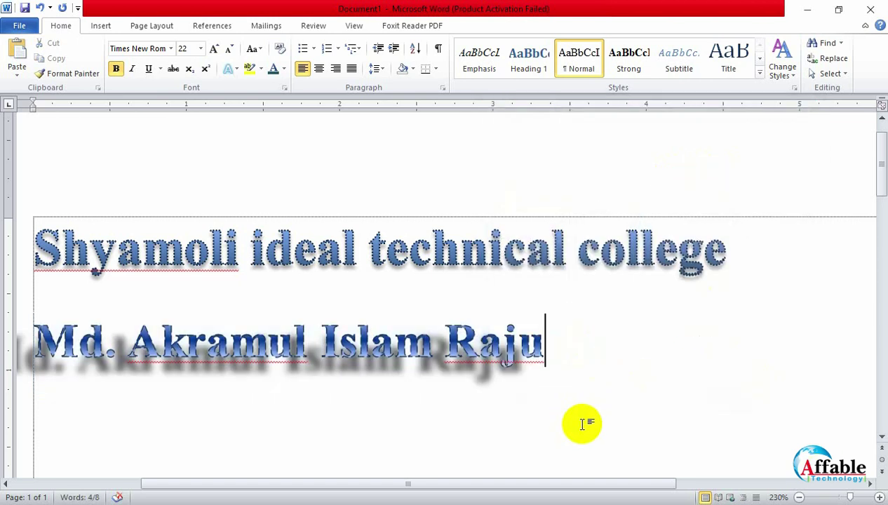
Preview the reflection variations on the person's name line without applying one
click(76, 339)
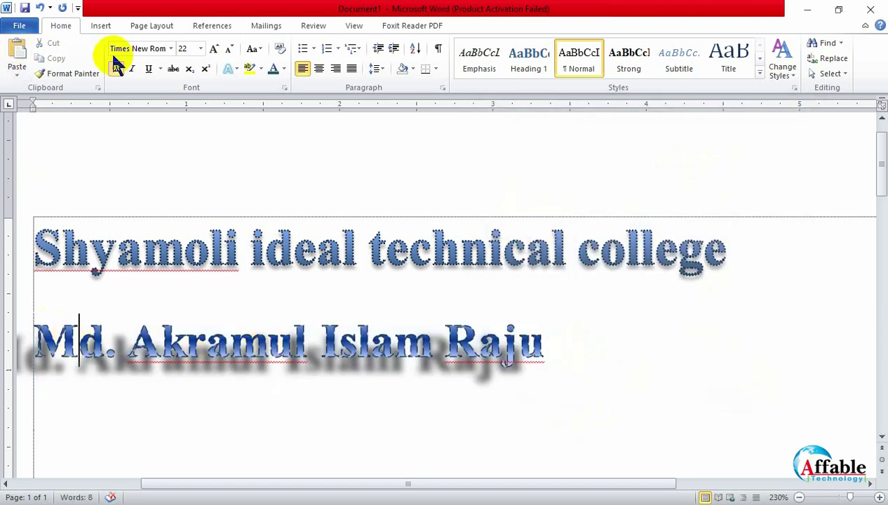
drag(85, 347, 484, 363)
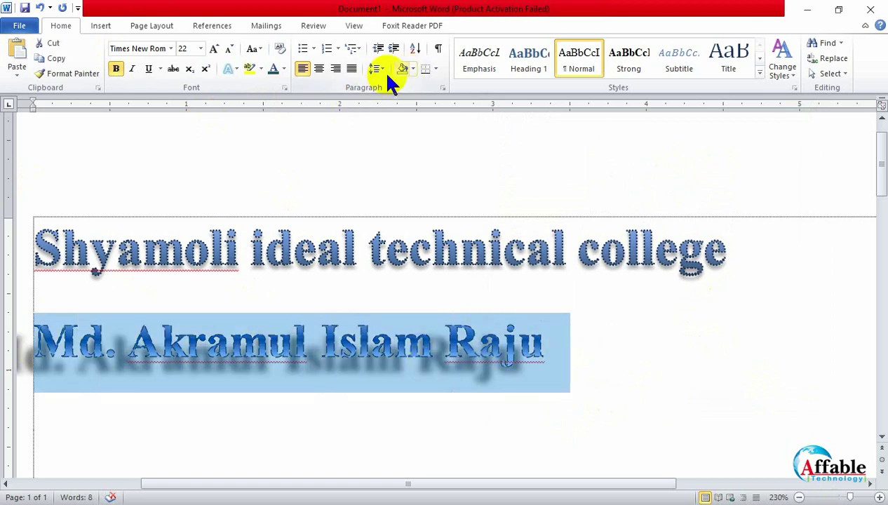
click(234, 71)
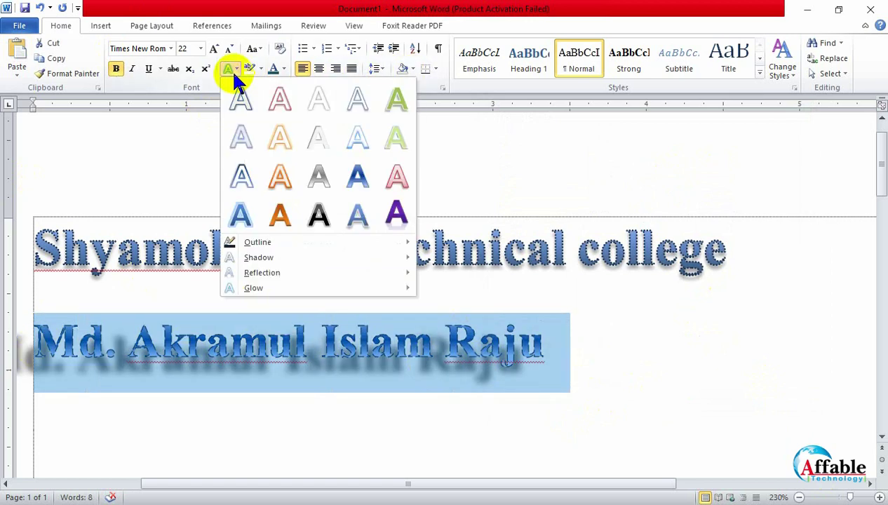
mouse_move(262, 277)
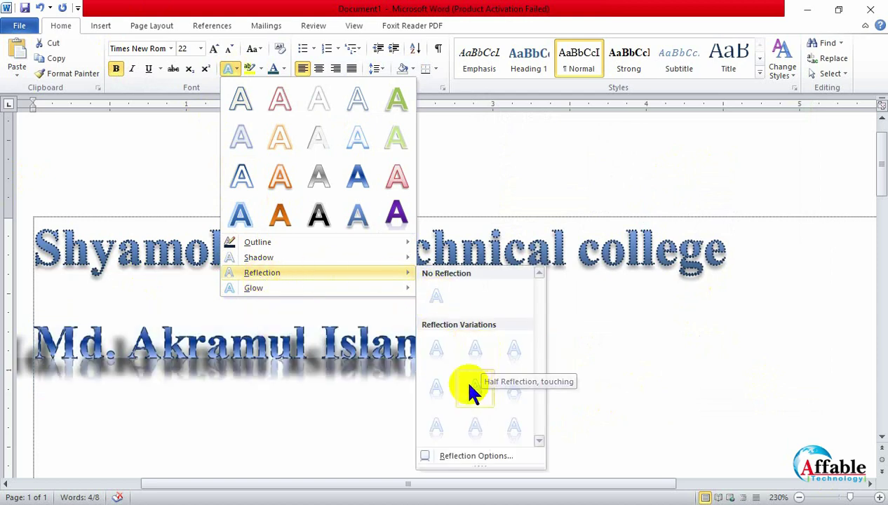
click(274, 411)
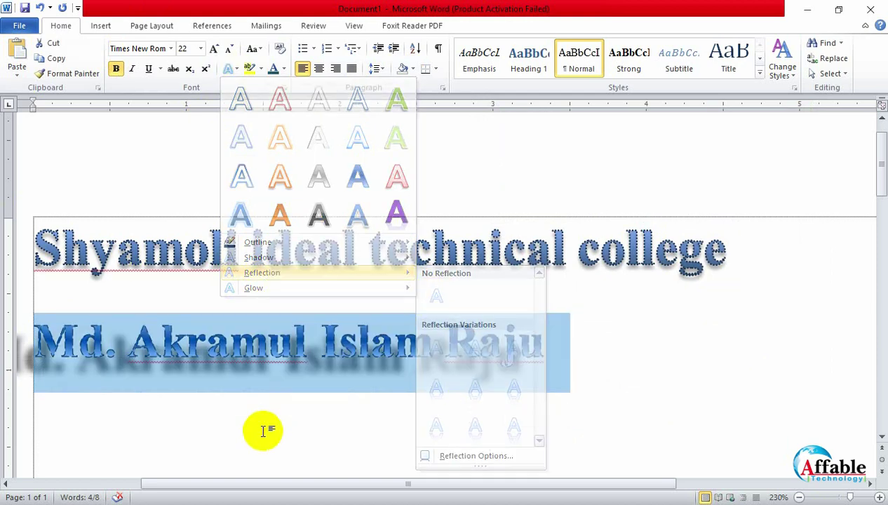
click(577, 373)
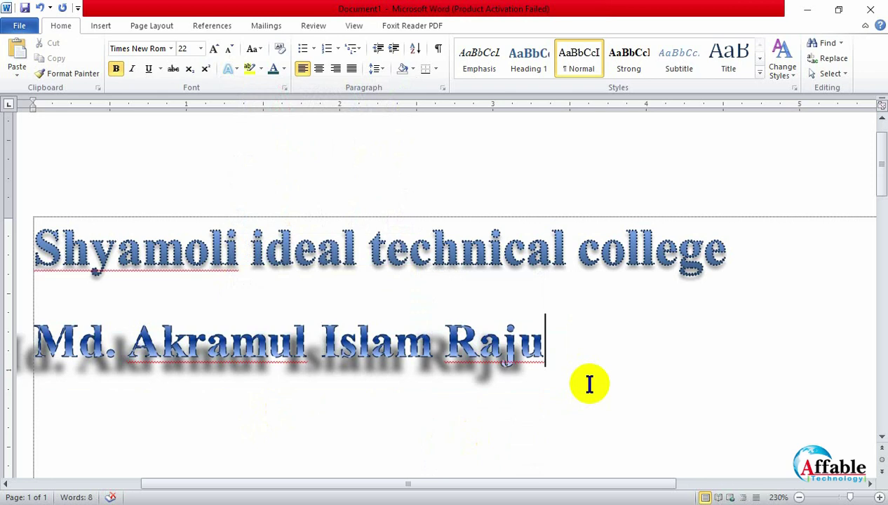
Remove the shadow from the entire person's name line
click(233, 68)
mouse_move(270, 261)
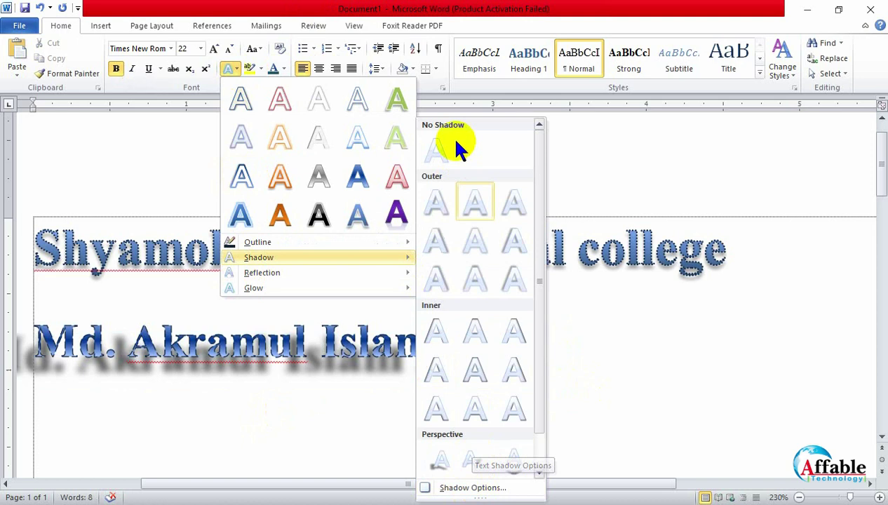
click(435, 149)
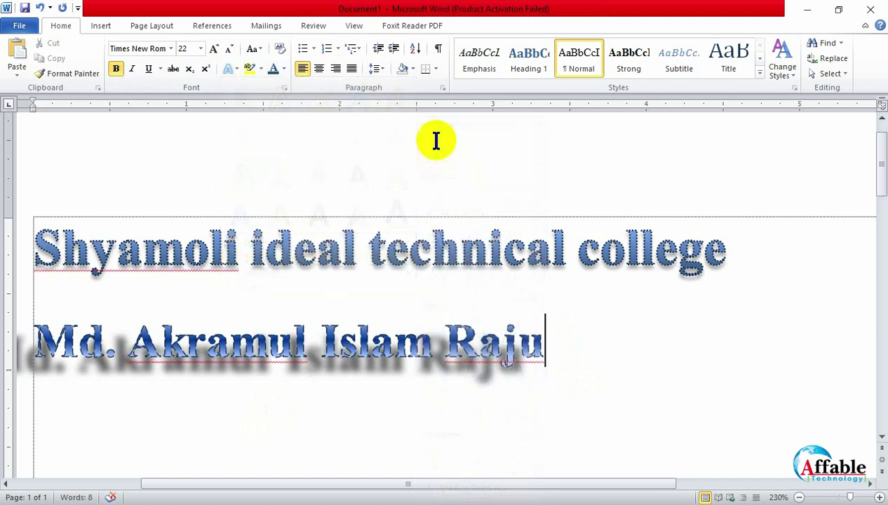
drag(531, 357, 25, 340)
click(232, 68)
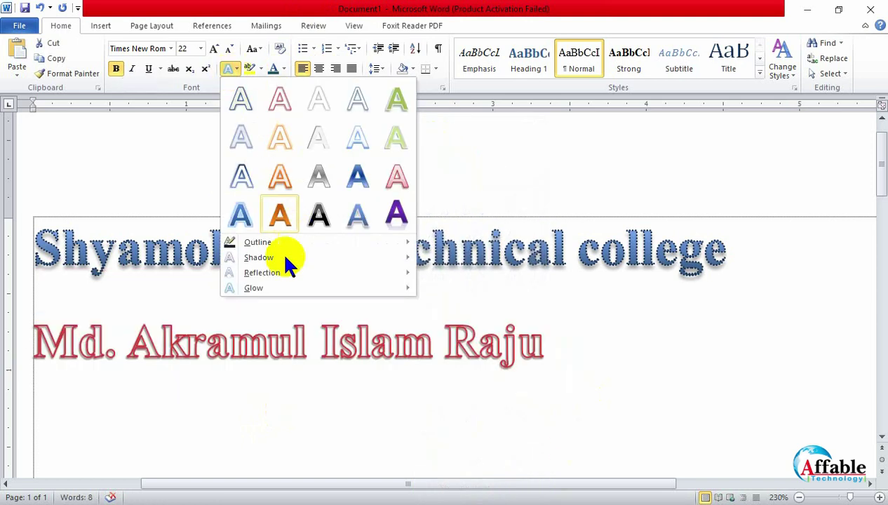
mouse_move(284, 257)
click(436, 149)
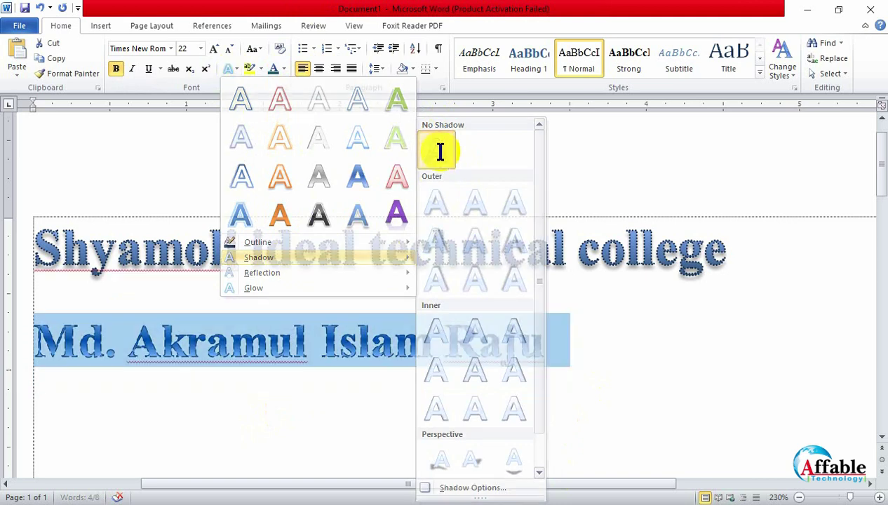
Try custom reflection values on the person's name line, and replace them with the third reflection preset in the first row of variations
click(231, 68)
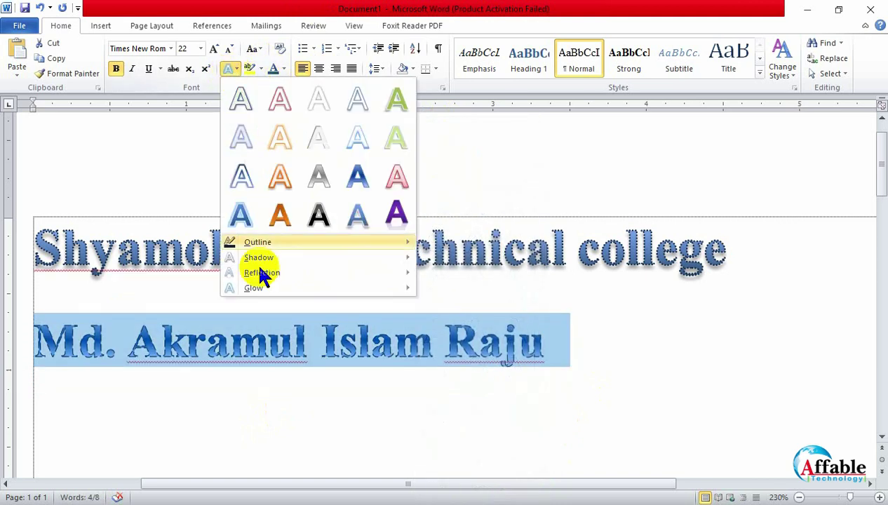
mouse_move(259, 273)
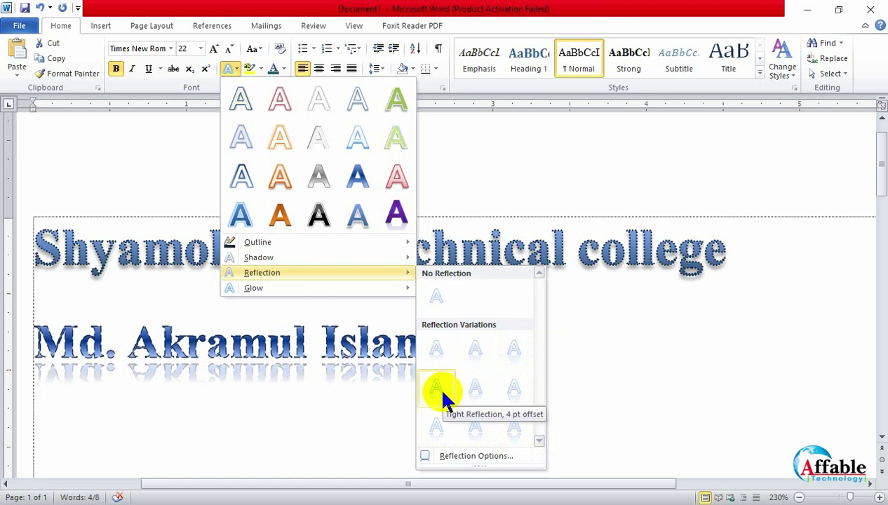
click(450, 455)
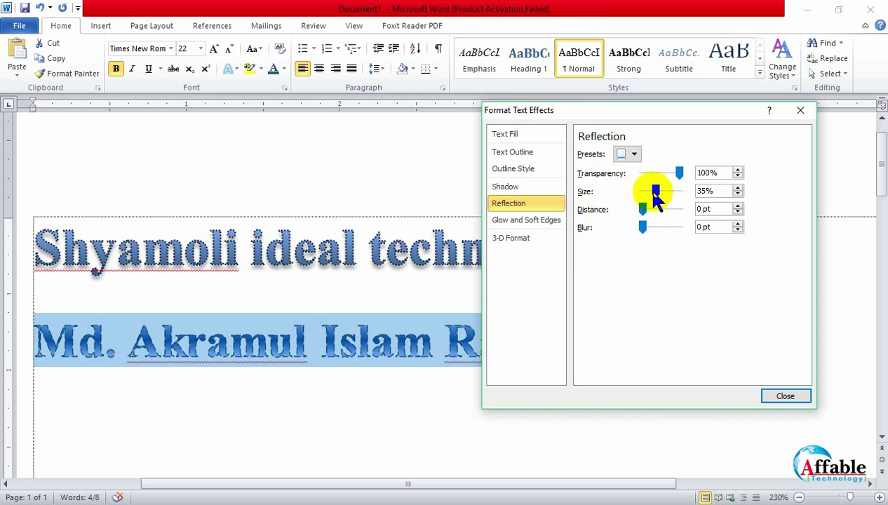
click(643, 210)
mouse_move(644, 214)
mouse_down()
mouse_move(657, 217)
mouse_move(651, 227)
mouse_up()
mouse_move(679, 173)
mouse_down()
mouse_move(660, 177)
mouse_move(666, 173)
mouse_up()
click(630, 155)
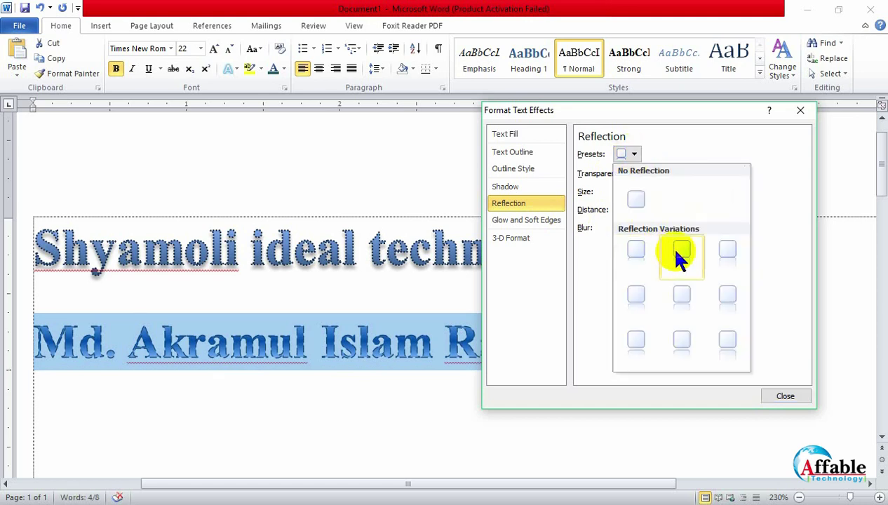
click(725, 252)
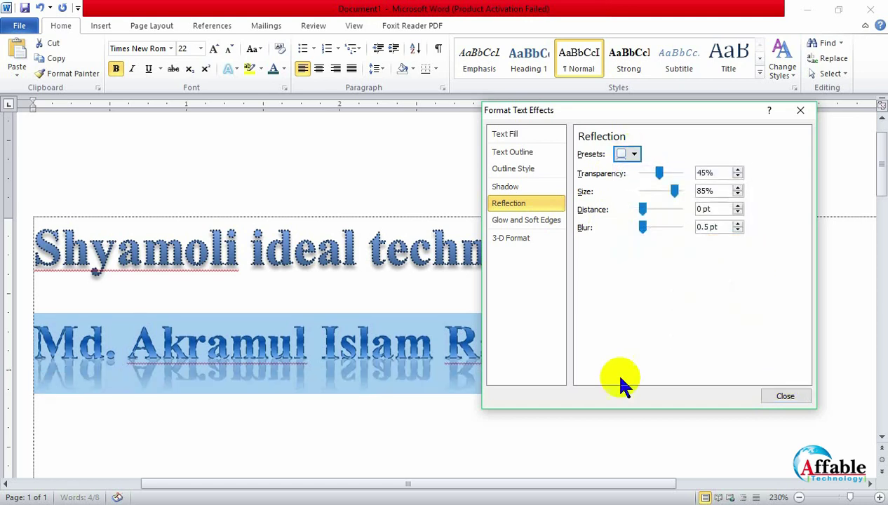
click(784, 397)
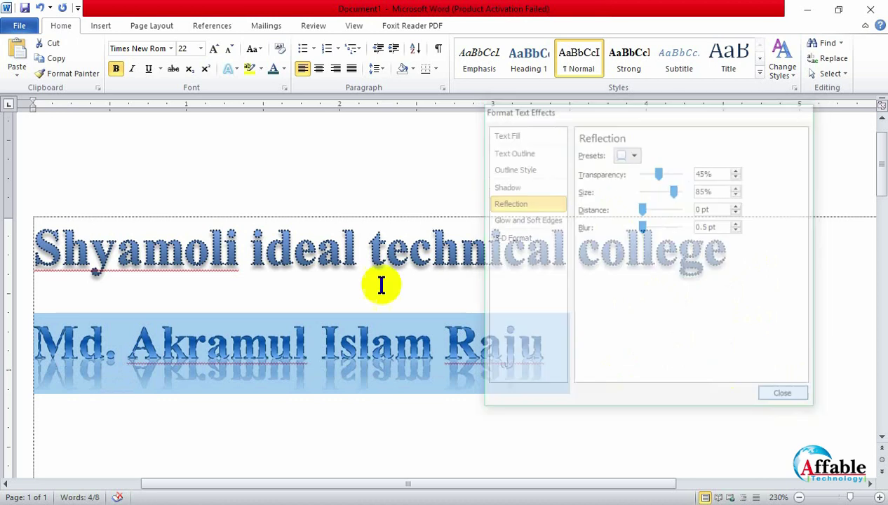
click(561, 370)
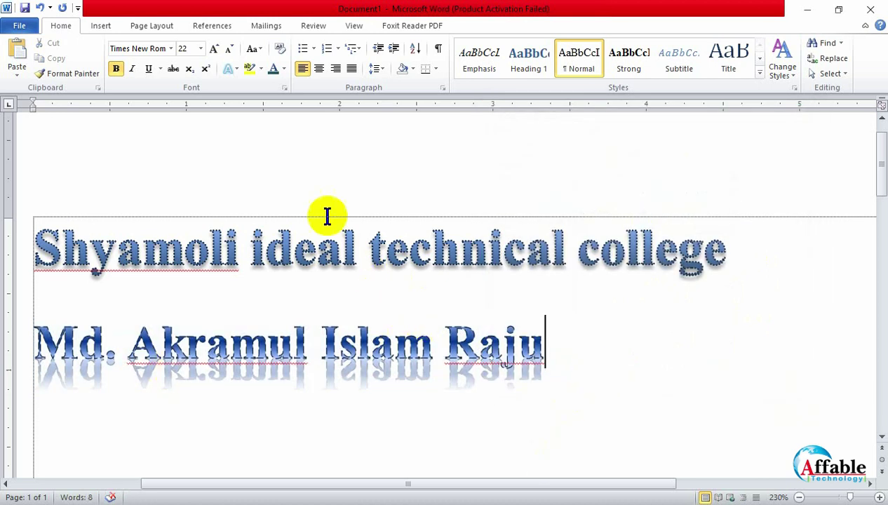
Change the font color of the person's name line to dark brown
click(236, 71)
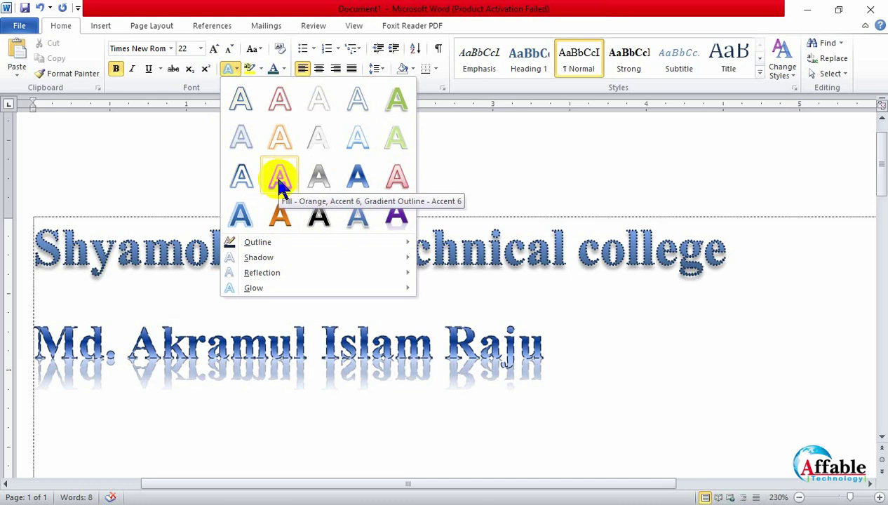
click(134, 358)
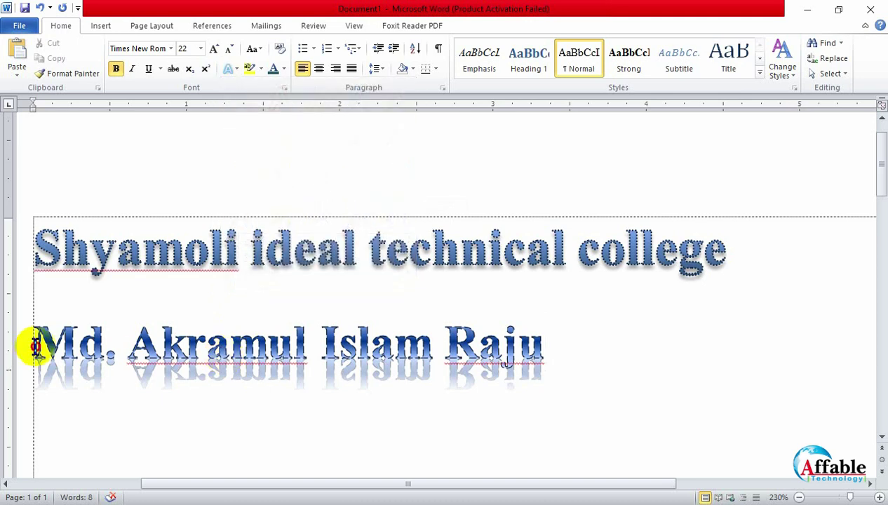
drag(28, 345, 549, 369)
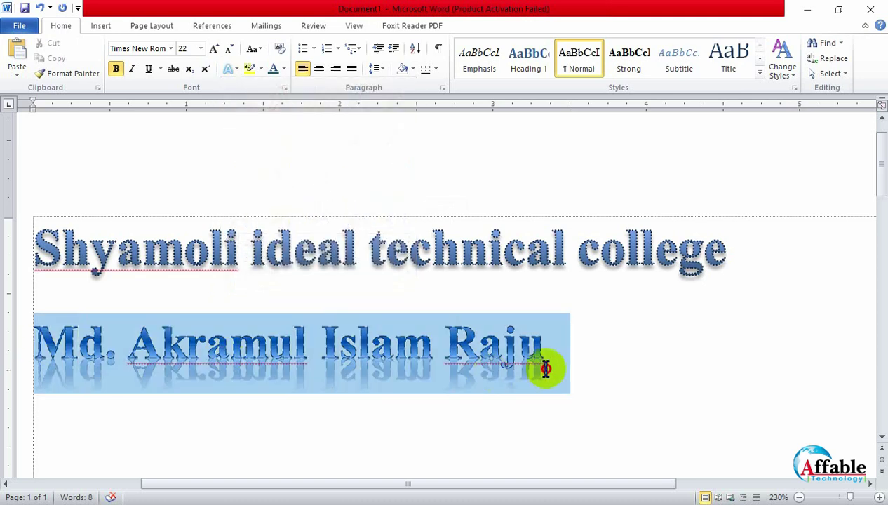
click(282, 68)
click(377, 160)
click(569, 339)
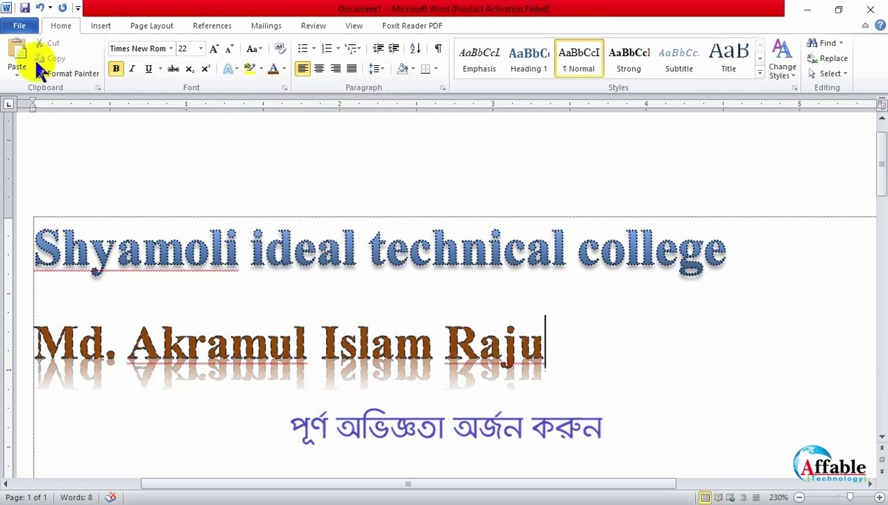
Remove the reflection from the entire person's name line
click(230, 66)
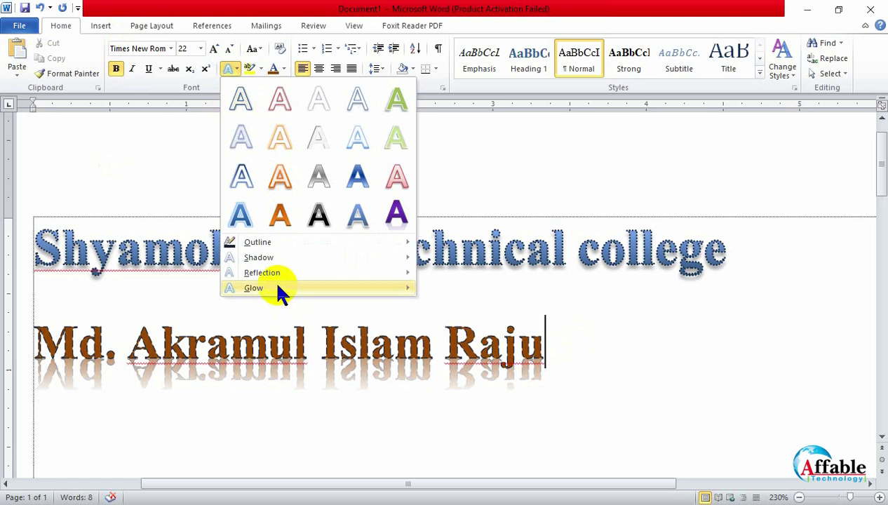
mouse_move(278, 289)
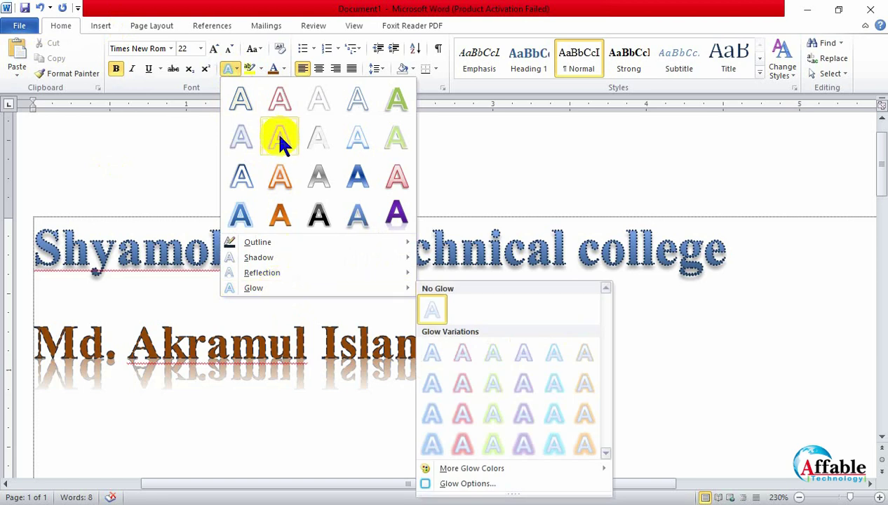
mouse_move(274, 276)
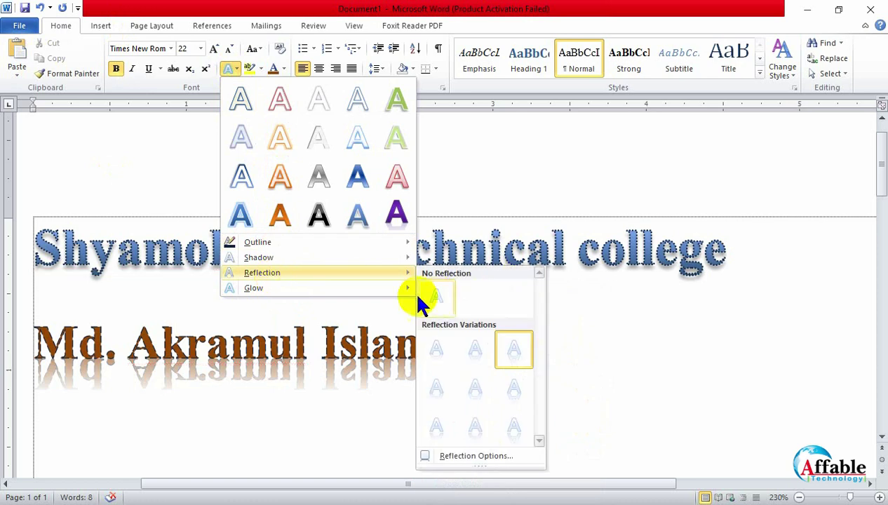
click(198, 357)
drag(130, 358, 591, 370)
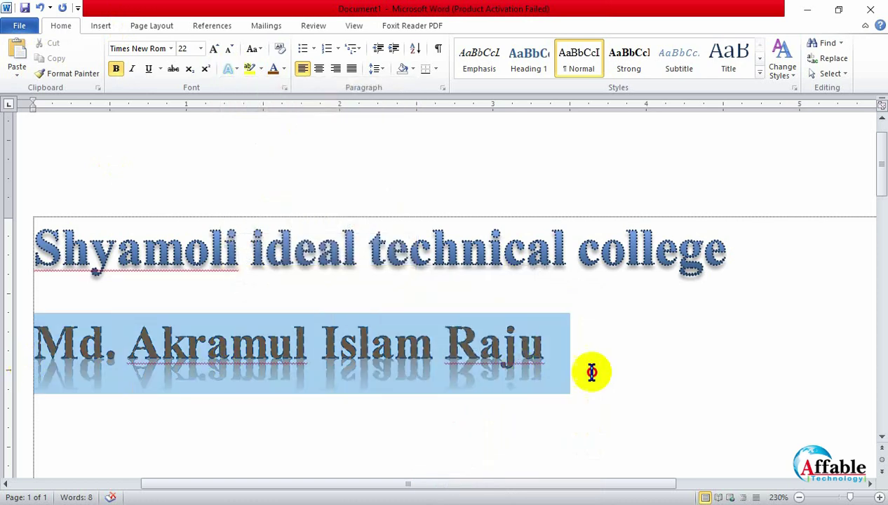
click(232, 67)
mouse_move(297, 281)
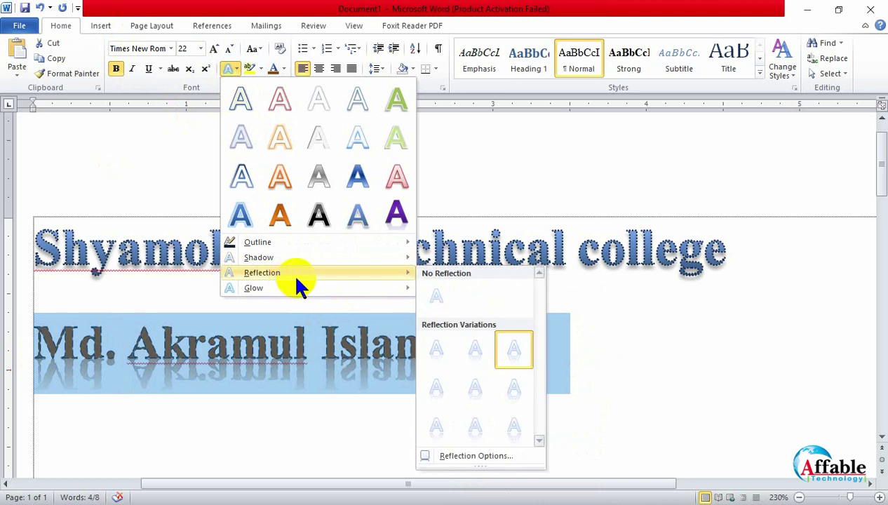
click(449, 293)
Apply the red 11 pt glow variation to the person's name line
click(231, 70)
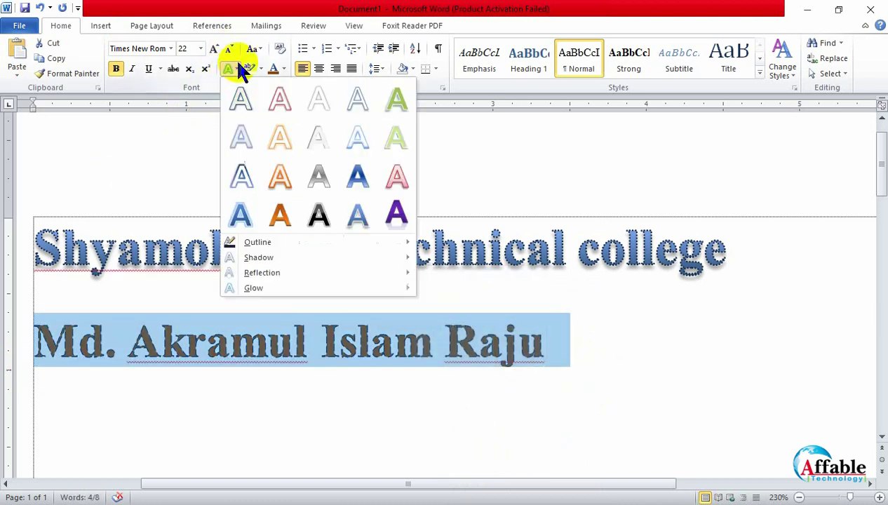
mouse_move(280, 288)
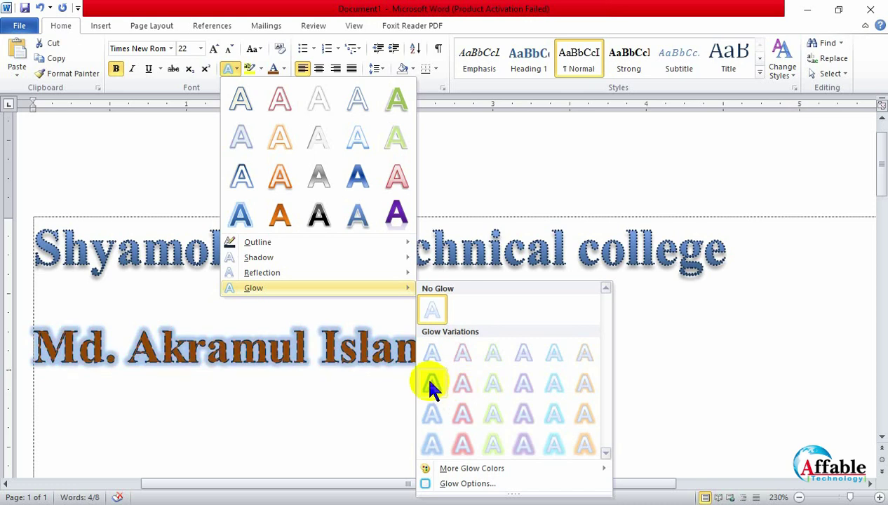
click(460, 415)
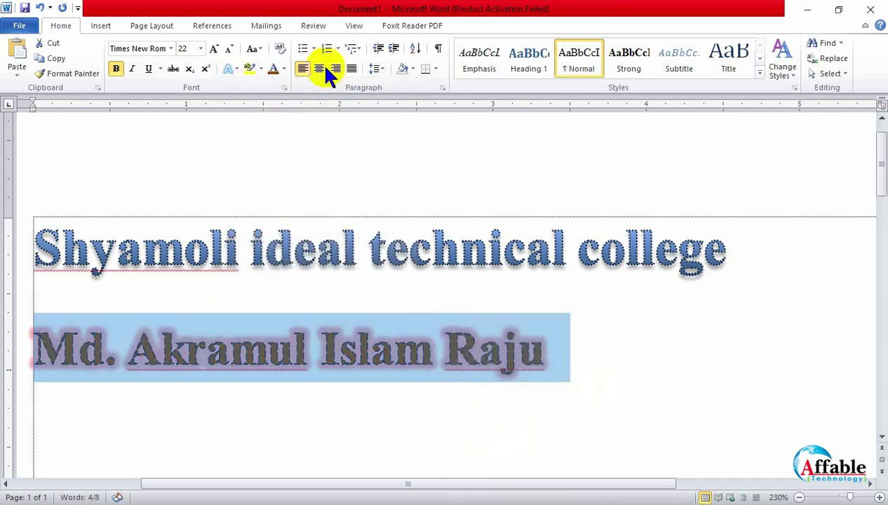
Change the glow color of the person's name line to the darkest red theme color through the glow options
click(226, 69)
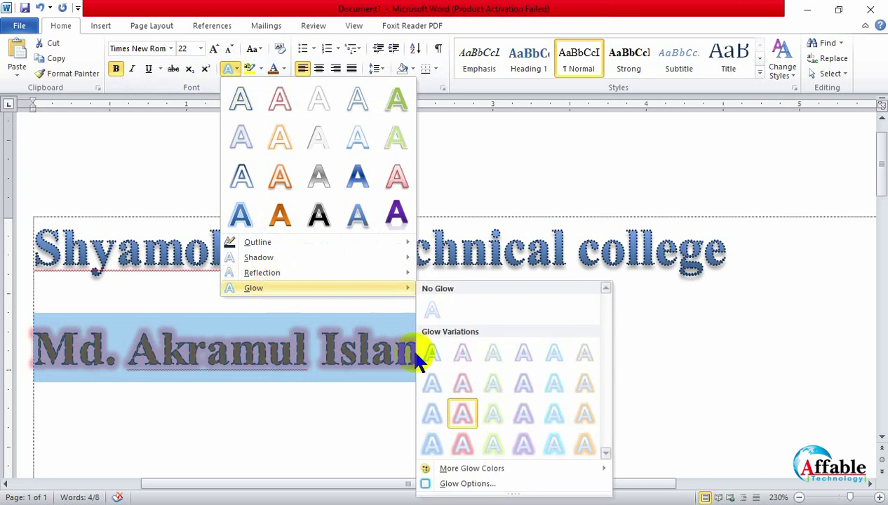
click(475, 485)
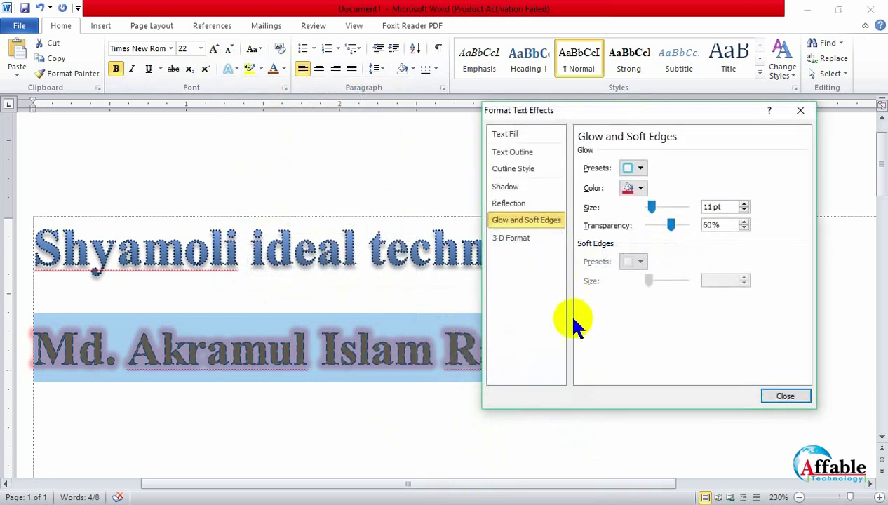
click(633, 188)
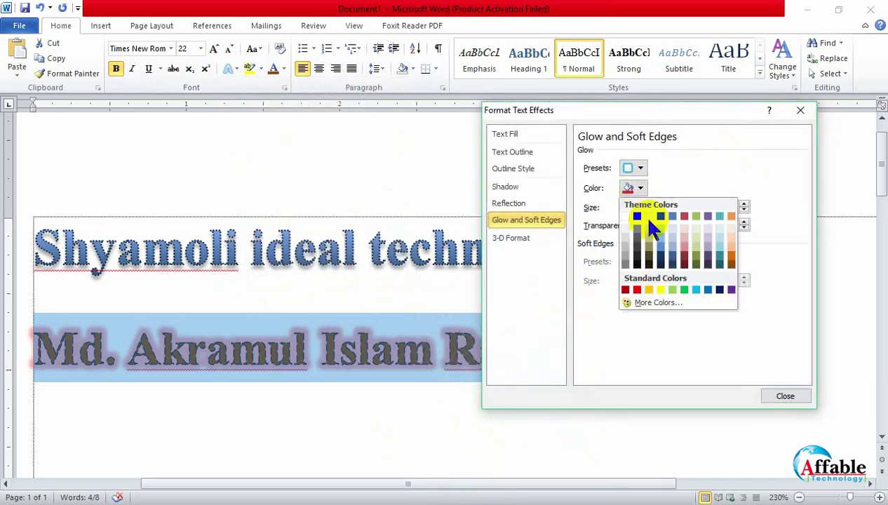
click(676, 261)
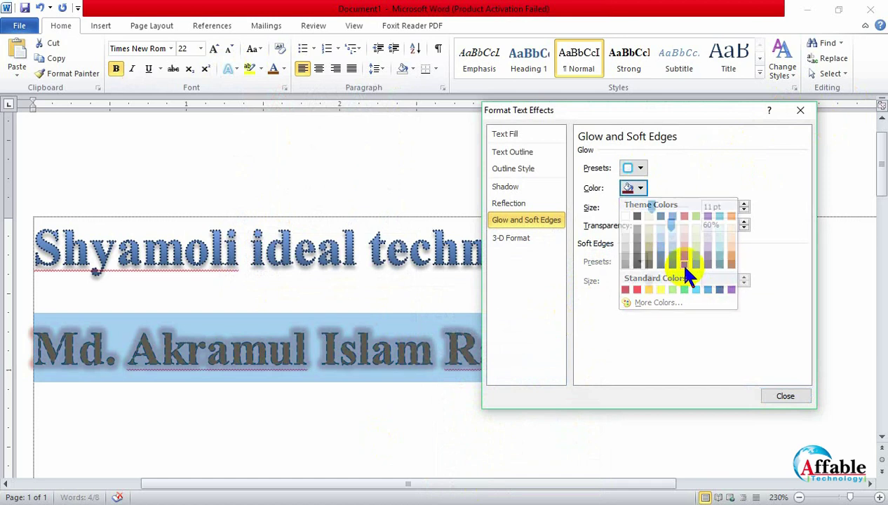
click(789, 397)
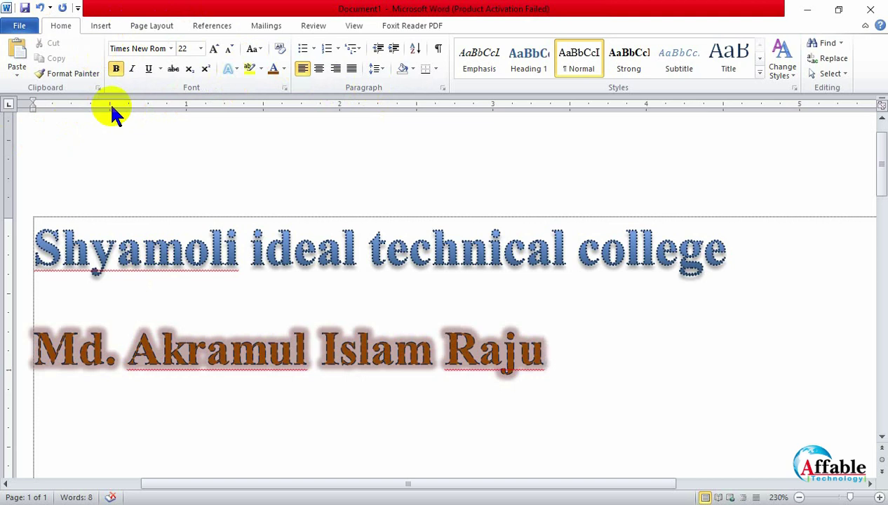
Switch to the WORKPLACE COMMUNICATION.doc document and display its paragraph marks and other formatting symbols
key(alt+Tab)
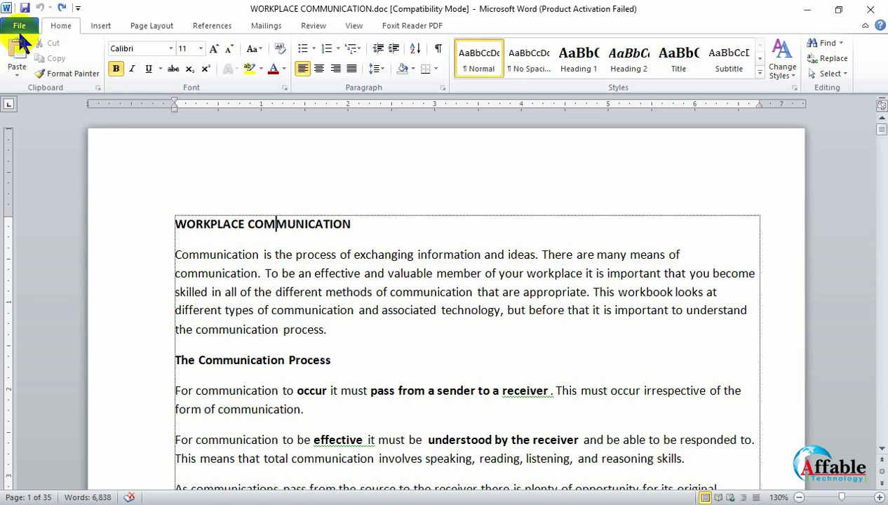
click(439, 50)
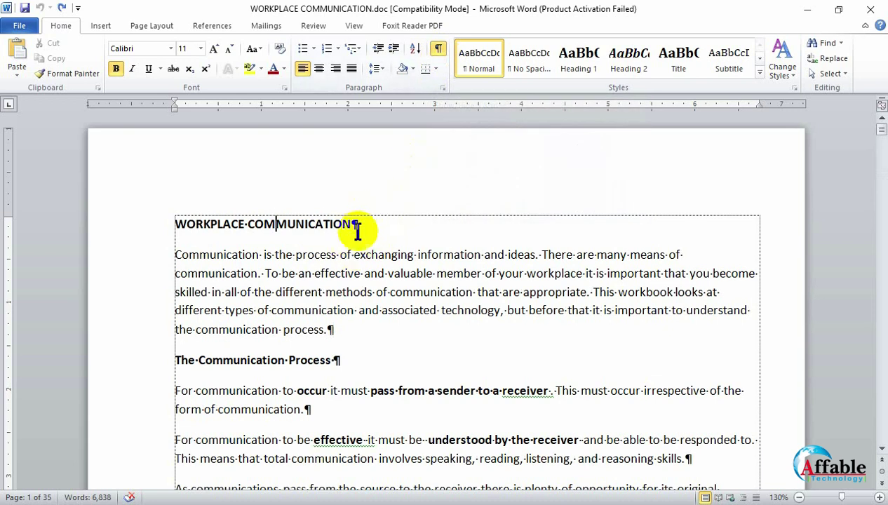
scroll(371, 339, down, 2)
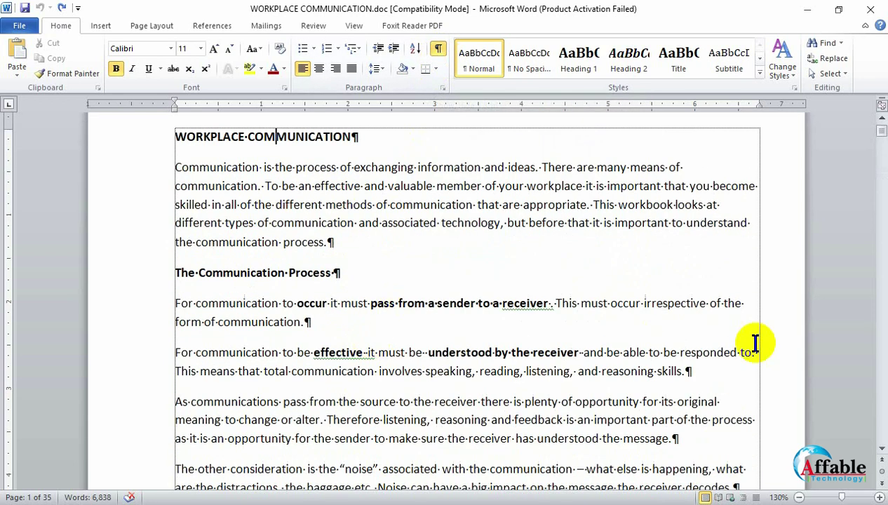
scroll(737, 293, down, 8)
scroll(376, 283, down, 6)
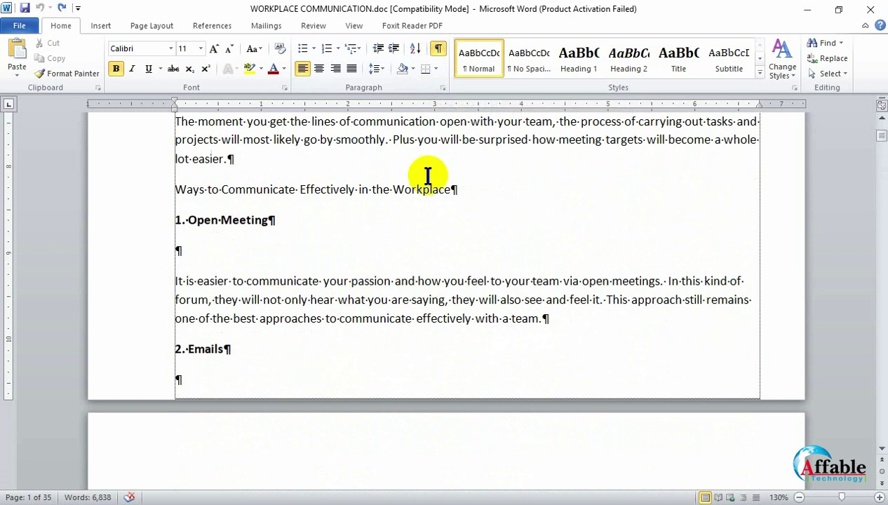
scroll(428, 175, up, 20)
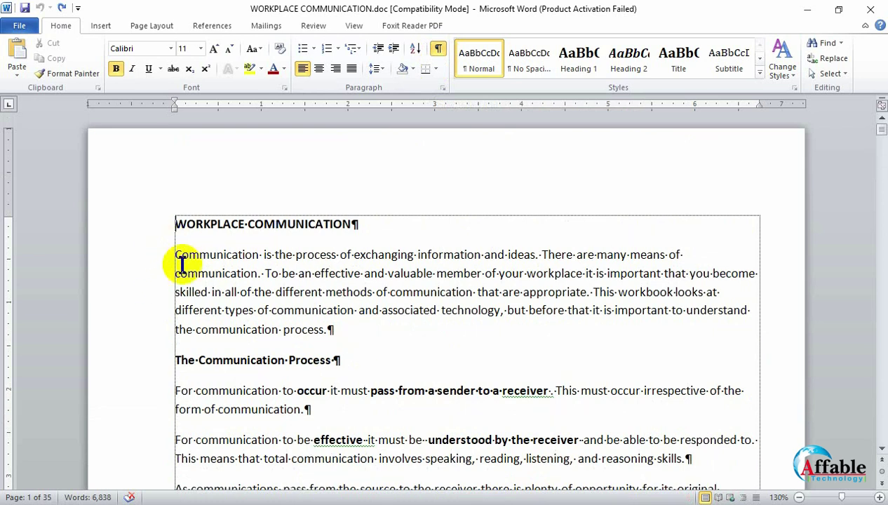
Insert three blank paragraphs and several leading spaces before the opening body paragraph
click(185, 244)
click(179, 254)
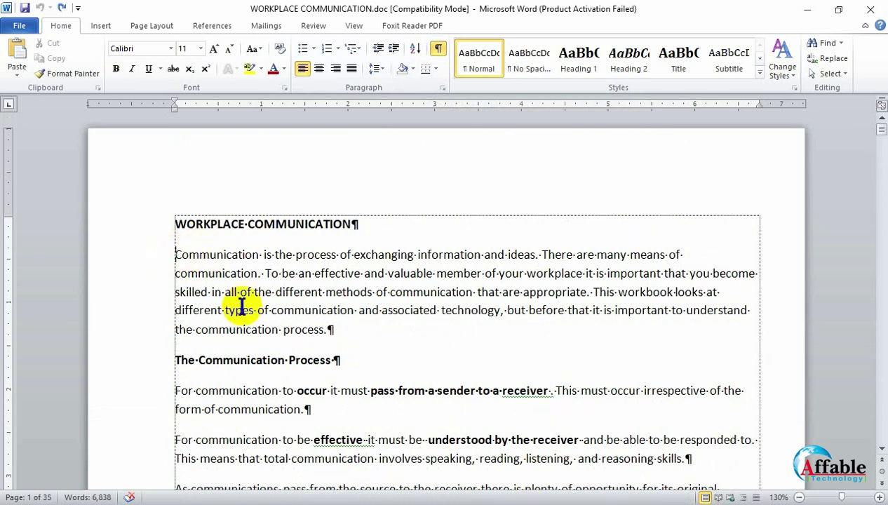
key(Return)
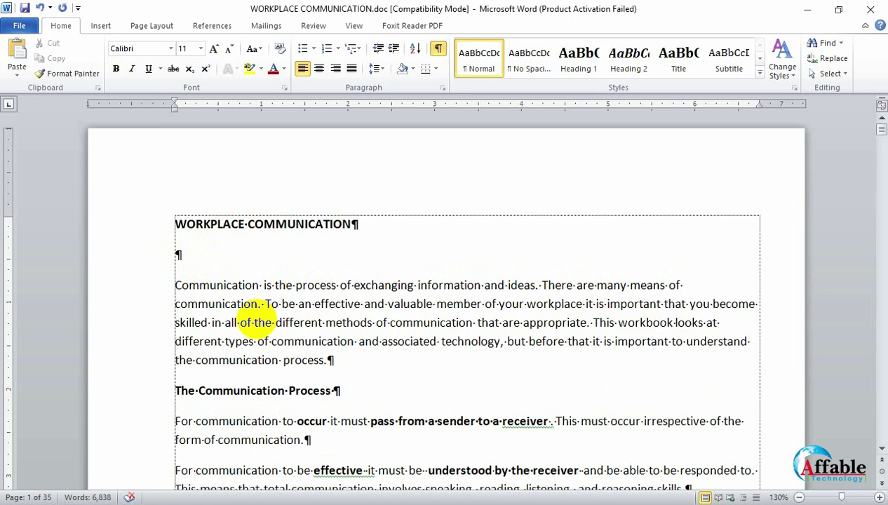
key(Return)
key(Return)
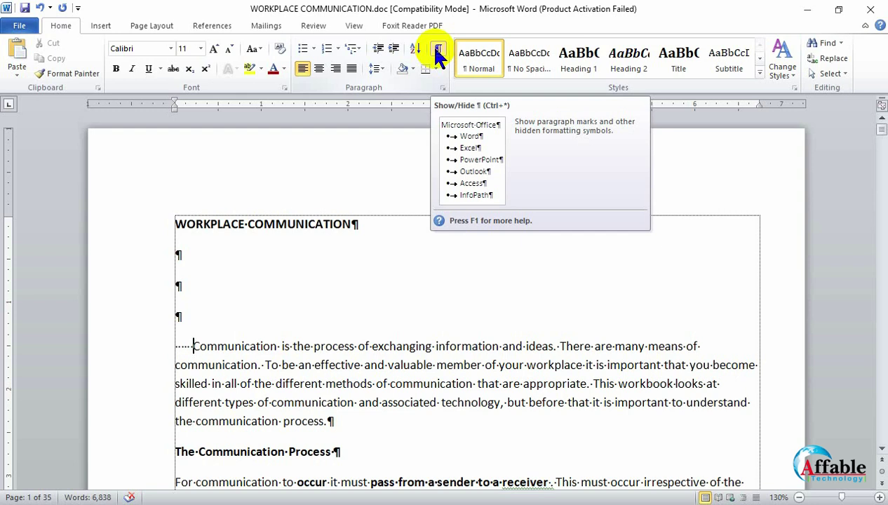
Toggle the formatting marks off and back on while adding more spaces before the opening body paragraph
ctrl+scroll(190, 396, up, 8)
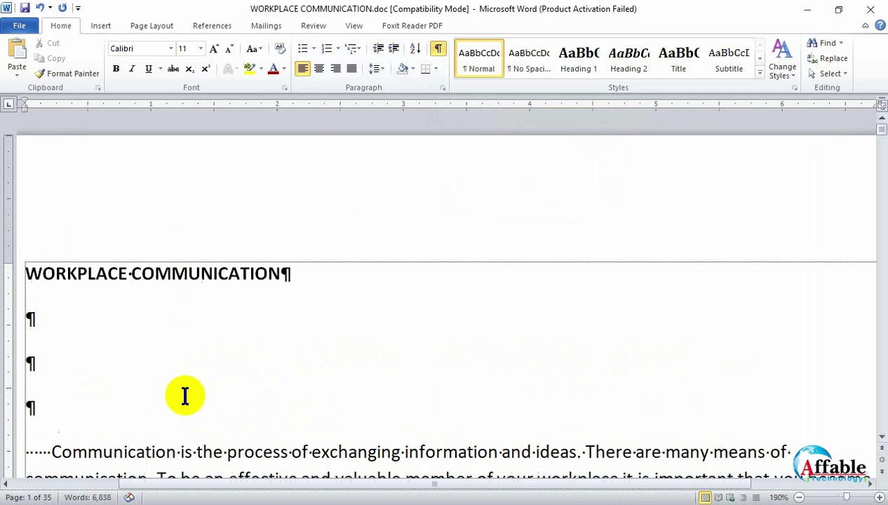
scroll(74, 388, down, 5)
scroll(44, 334, up, 5)
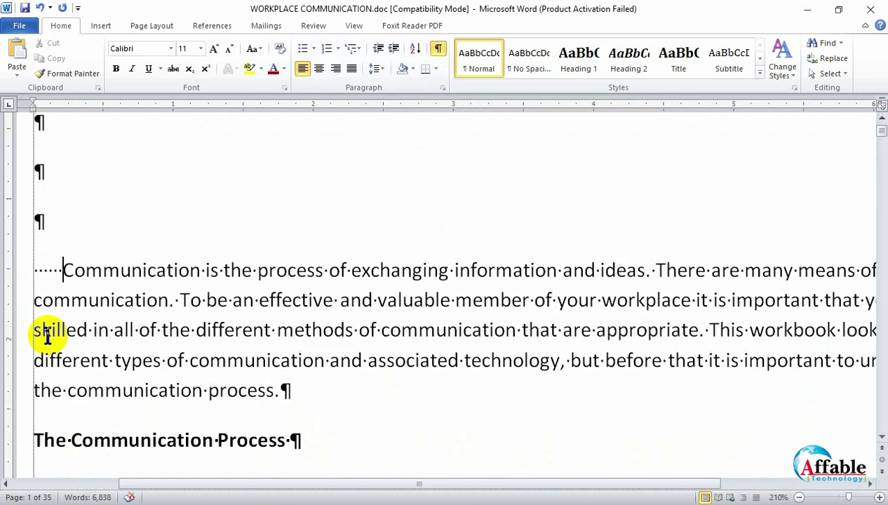
click(61, 275)
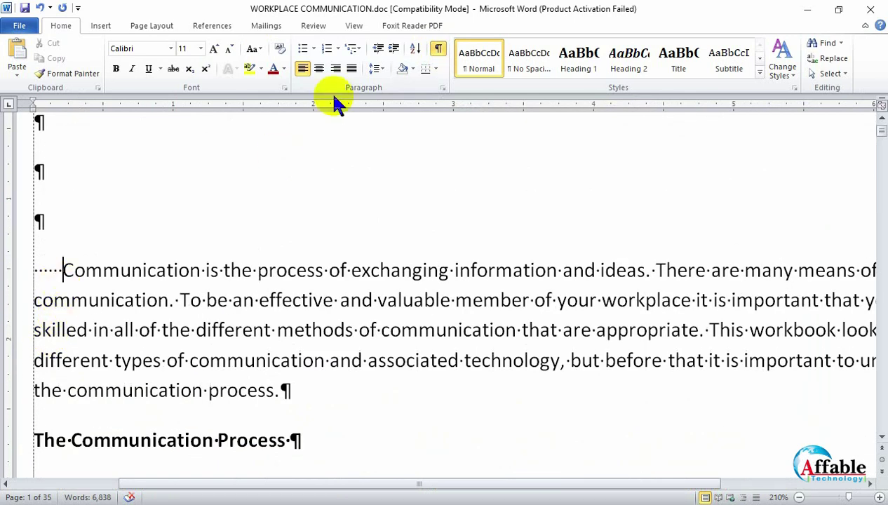
click(439, 49)
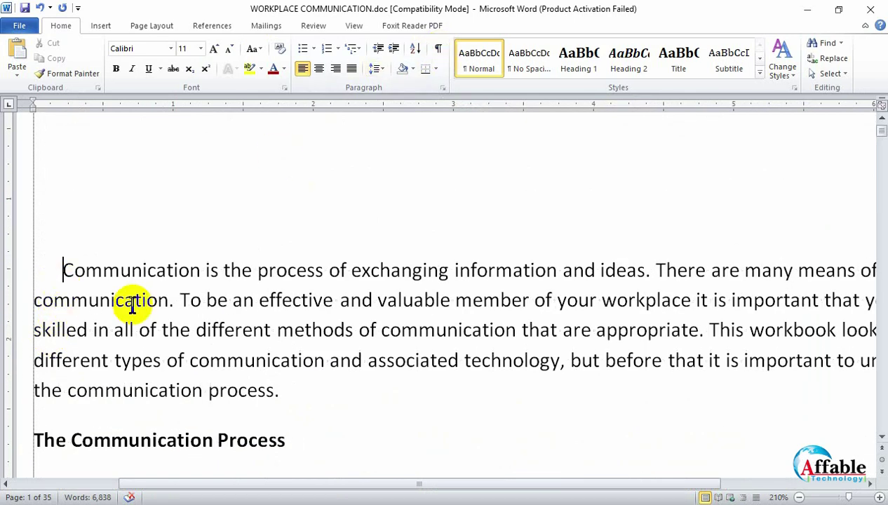
click(438, 49)
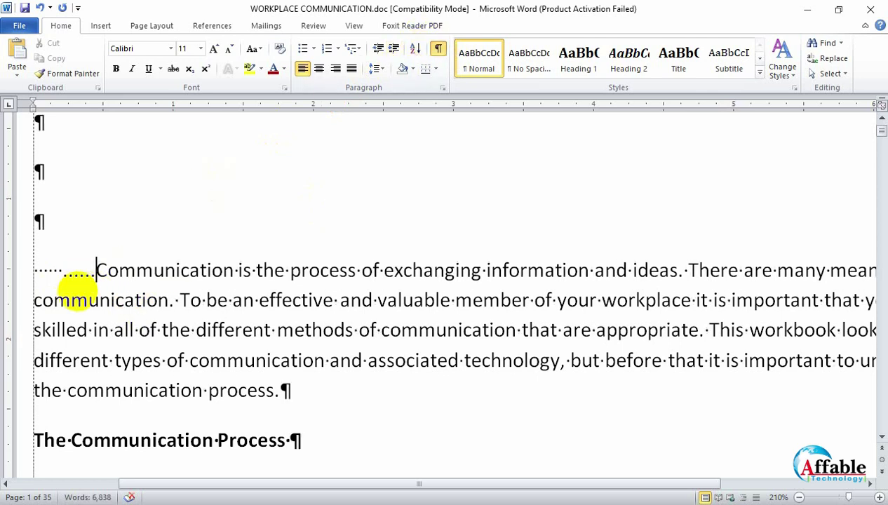
Delete the extra spaces before the opening body paragraph and insert two more paragraph breaks there
key(BackSpace)
key(BackSpace)
key(BackSpace)
key(BackSpace)
key(BackSpace)
key(BackSpace)
key(BackSpace)
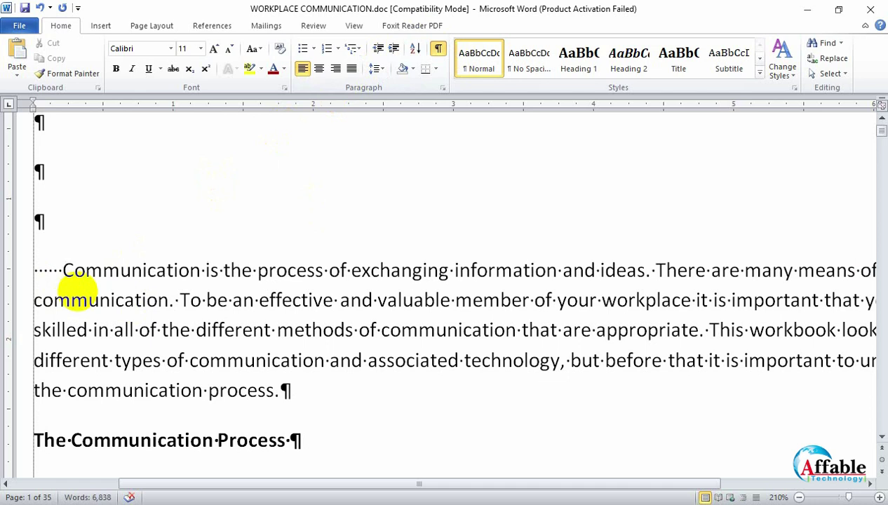
key(Return)
key(Return)
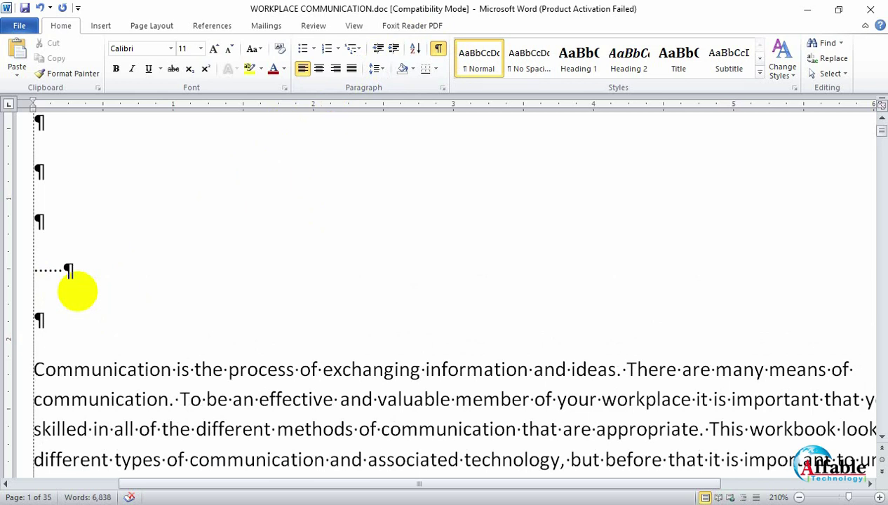
Delete all the added blank paragraphs and spaces between the title and the opening body paragraph
ctrl+scroll(214, 277, down, 8)
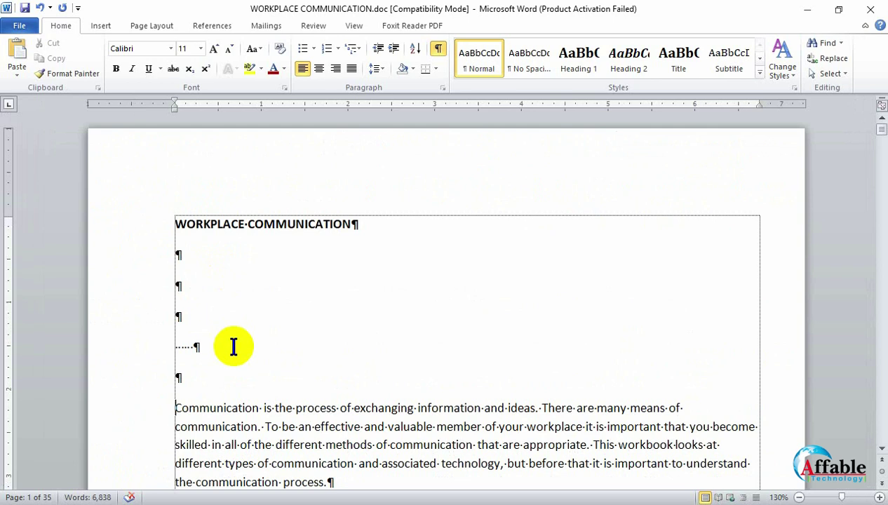
key(BackSpace)
key(BackSpace)
key(BackSpace)
key(BackSpace)
key(BackSpace)
key(BackSpace)
key(BackSpace)
key(BackSpace)
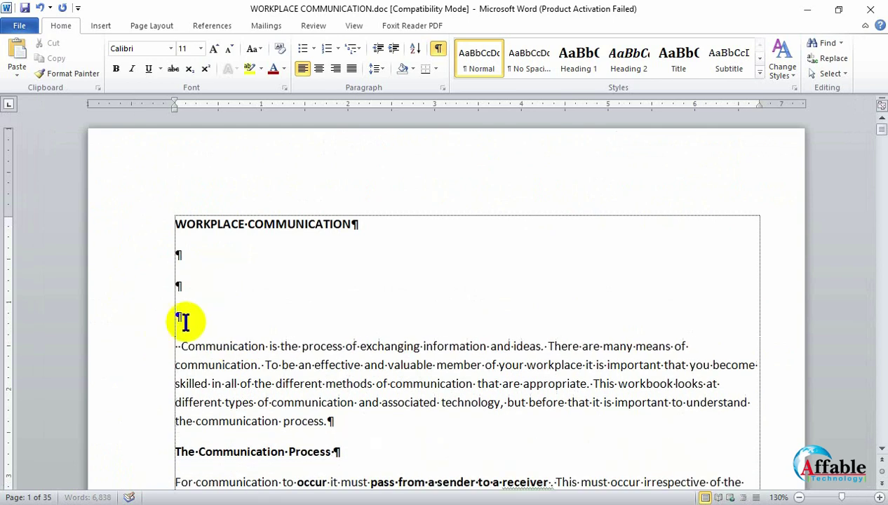
key(BackSpace)
key(BackSpace)
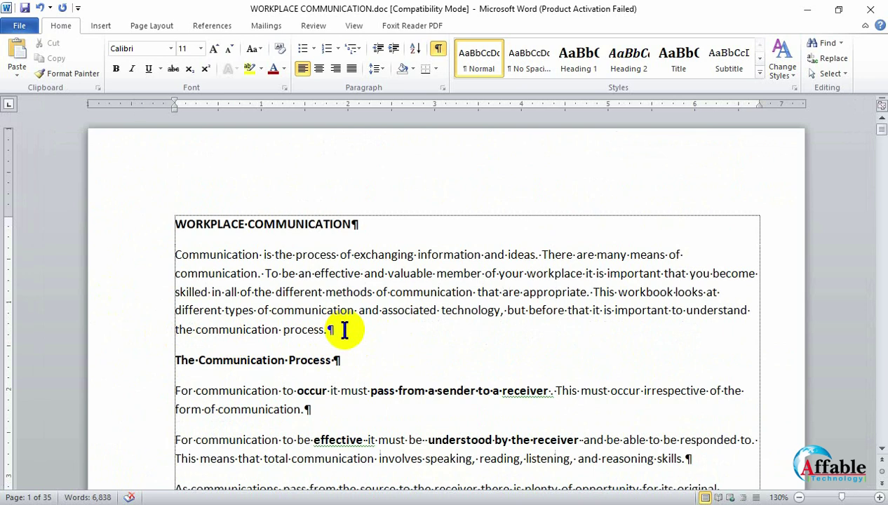
click(355, 224)
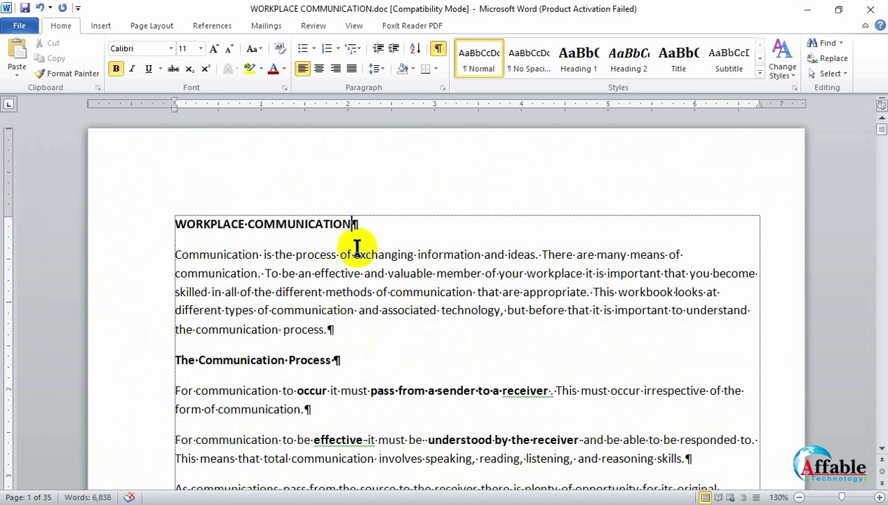
drag(174, 256, 323, 332)
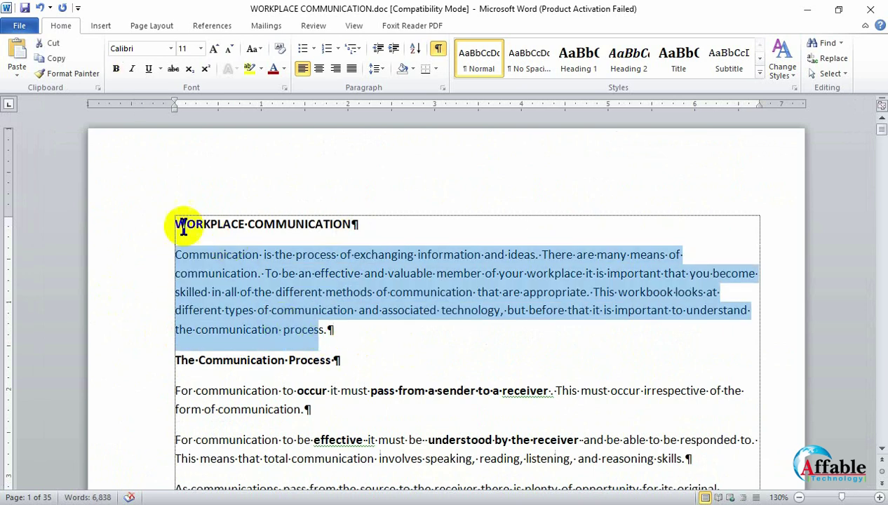
drag(177, 224, 327, 227)
click(403, 264)
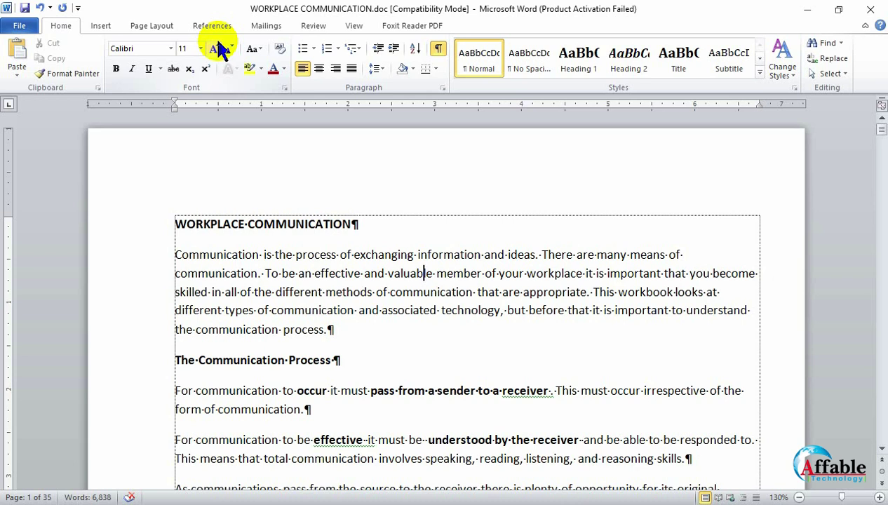
key(Right)
key(Right)
scroll(381, 364, down, 15)
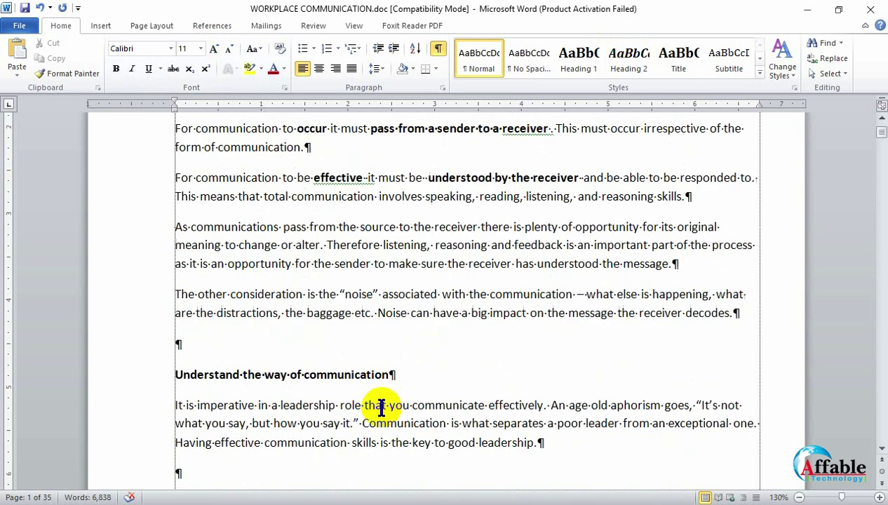
scroll(381, 407, down, 20)
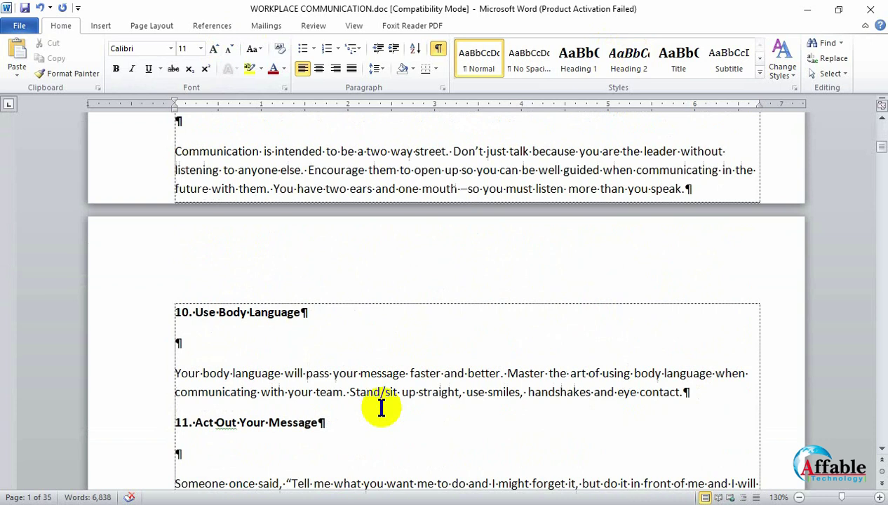
scroll(381, 407, down, 3)
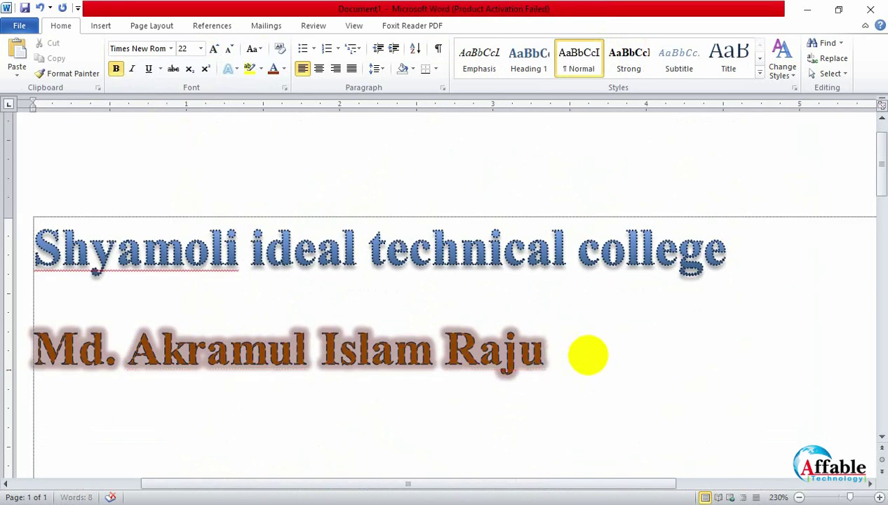
Add blank lines below the name line, enter the sample text "akfahs;dfha;sldhflaskdasdfjha", and start a new paragraph after it
key(Return)
key(Return)
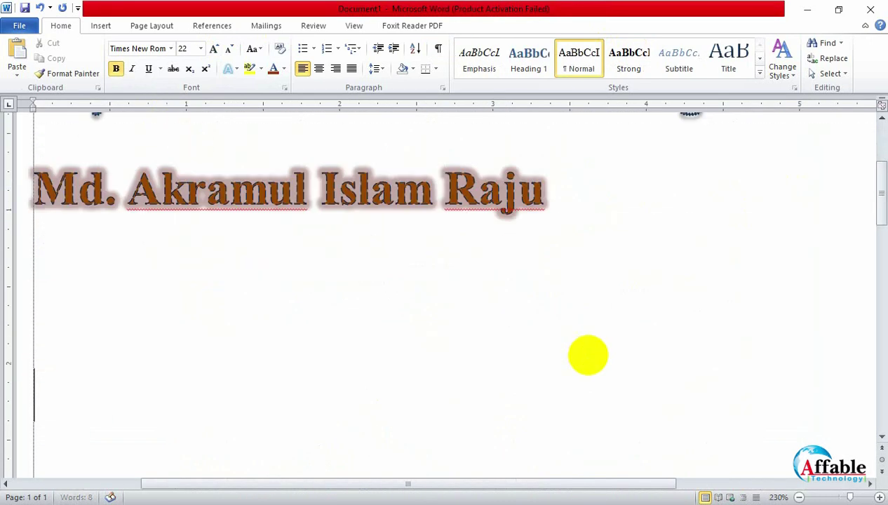
text(akfahs;dfha;sldhflaskd)
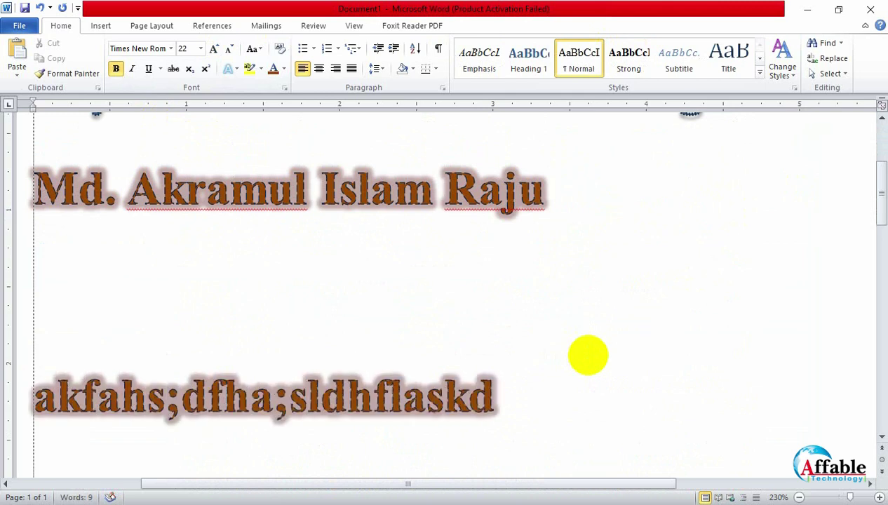
text(asdfjha)
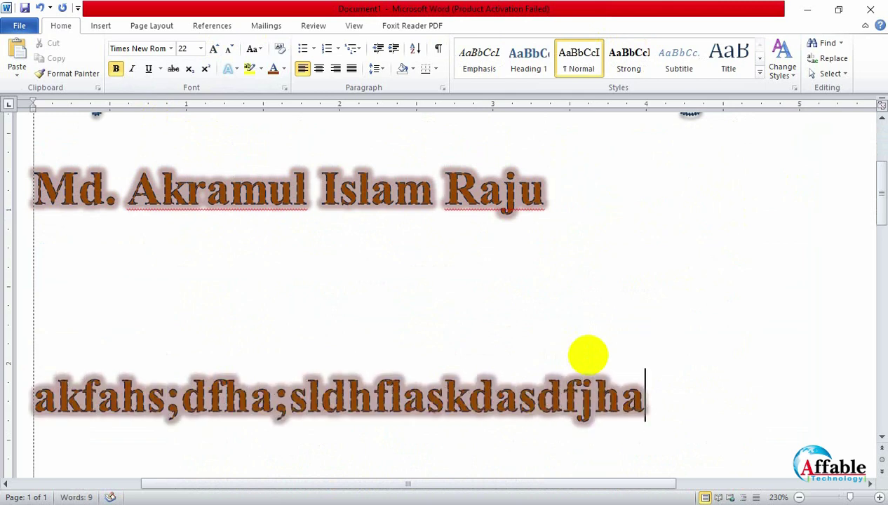
key(Return)
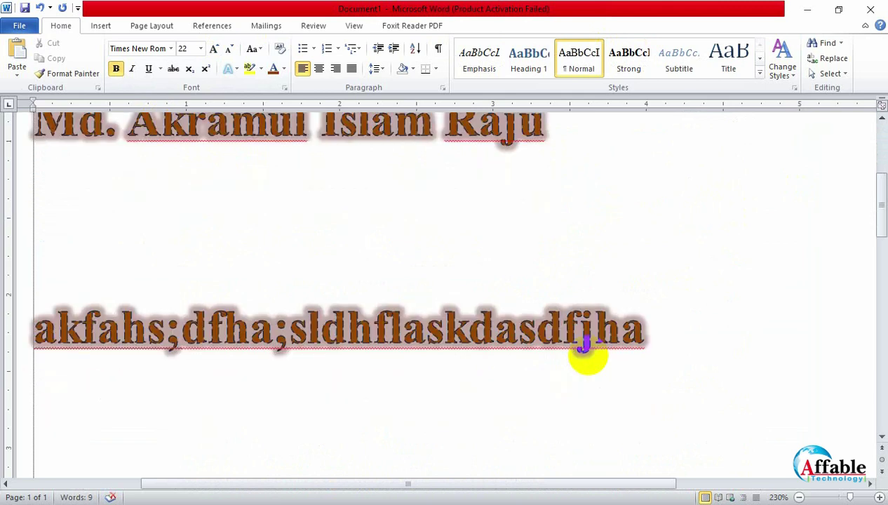
Change the whole name line below the college title to UPPERCASE
scroll(604, 330, up, 3)
drag(549, 287, 39, 275)
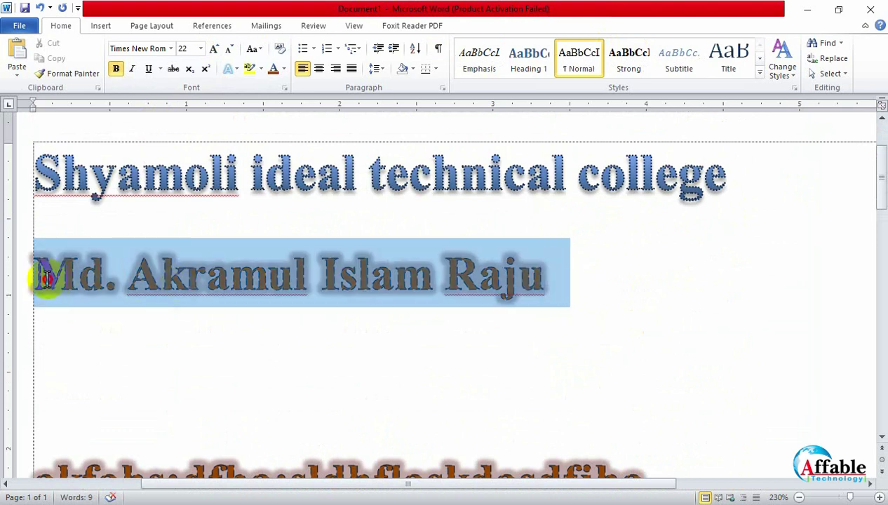
click(253, 49)
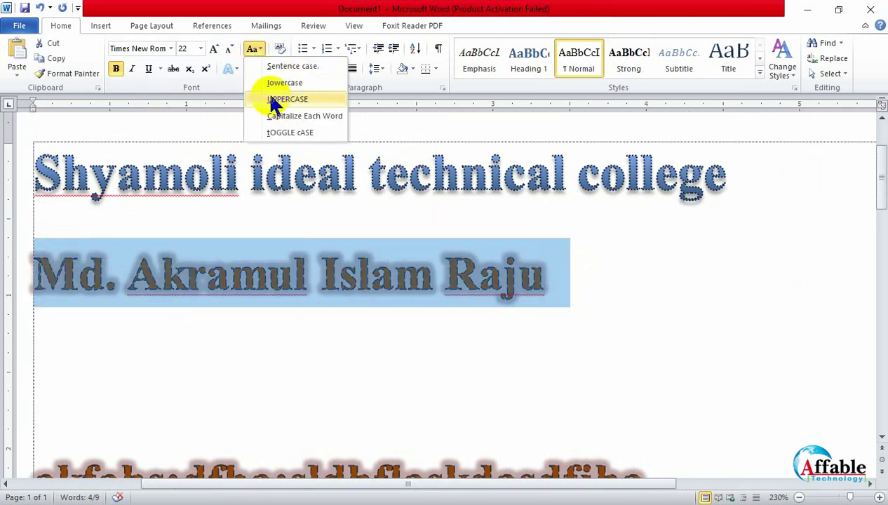
click(274, 99)
scroll(231, 294, down, 3)
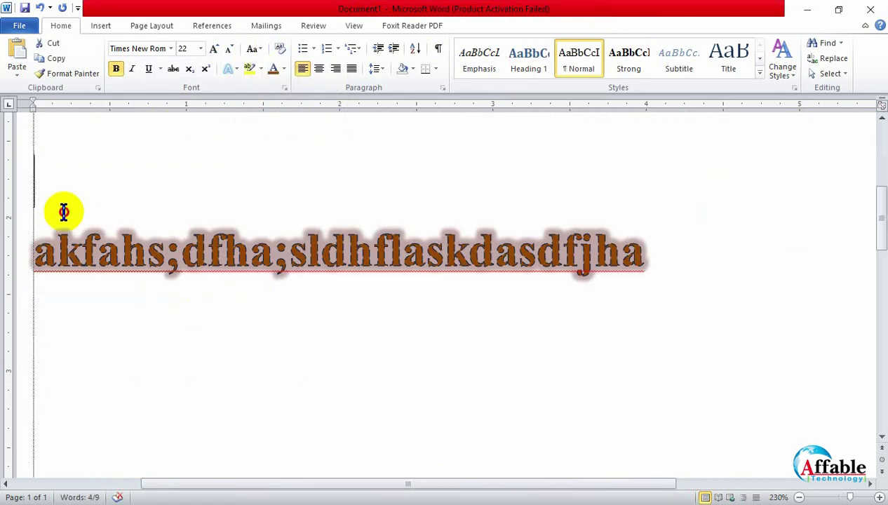
drag(208, 253, 217, 254)
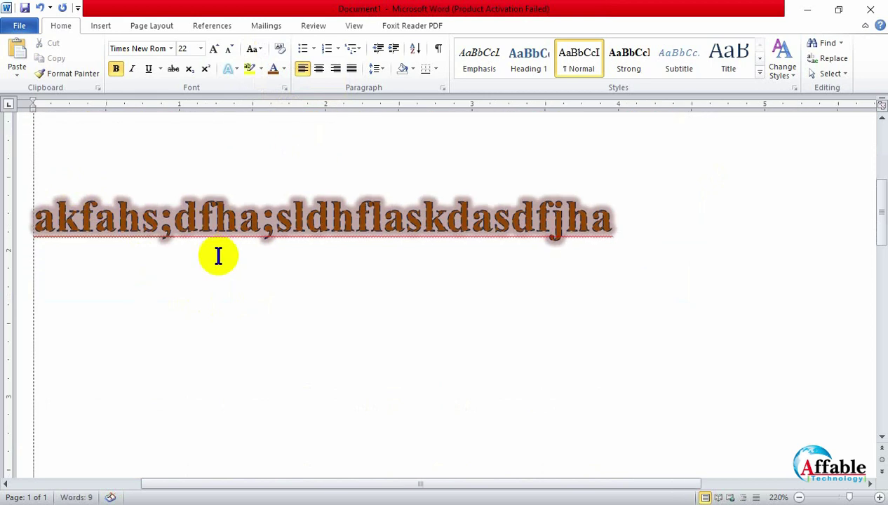
scroll(219, 254, up, 3)
ctrl+scroll(218, 254, down, 2)
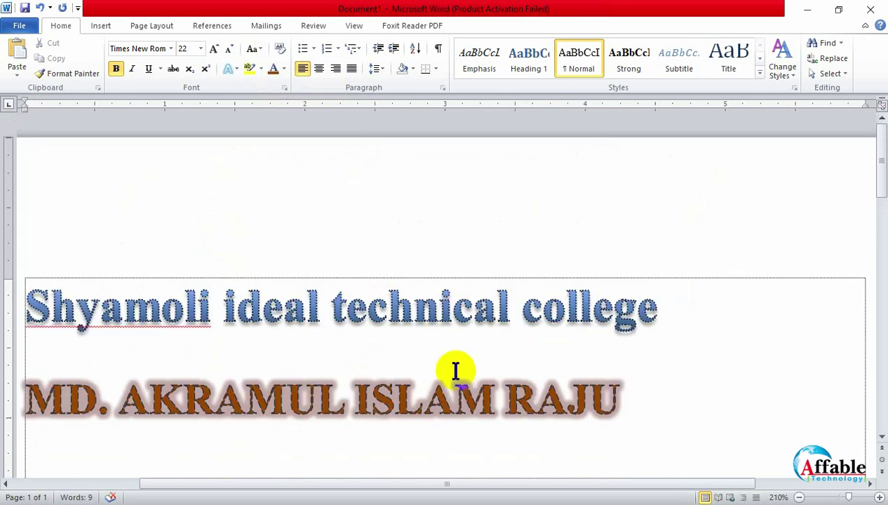
ctrl+scroll(456, 371, down, 2)
drag(494, 446, 26, 343)
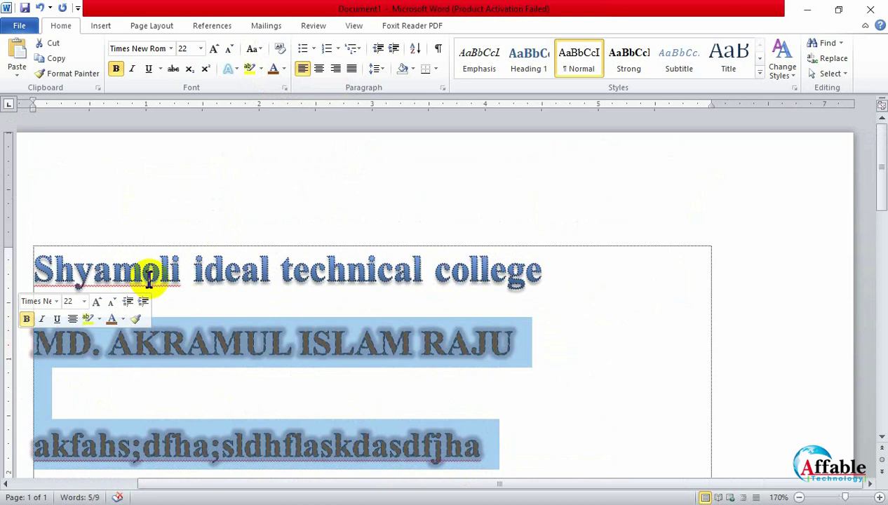
click(619, 411)
Insert a period followed by a space before the last word of the name line, then select the preceding word's first letter
click(416, 345)
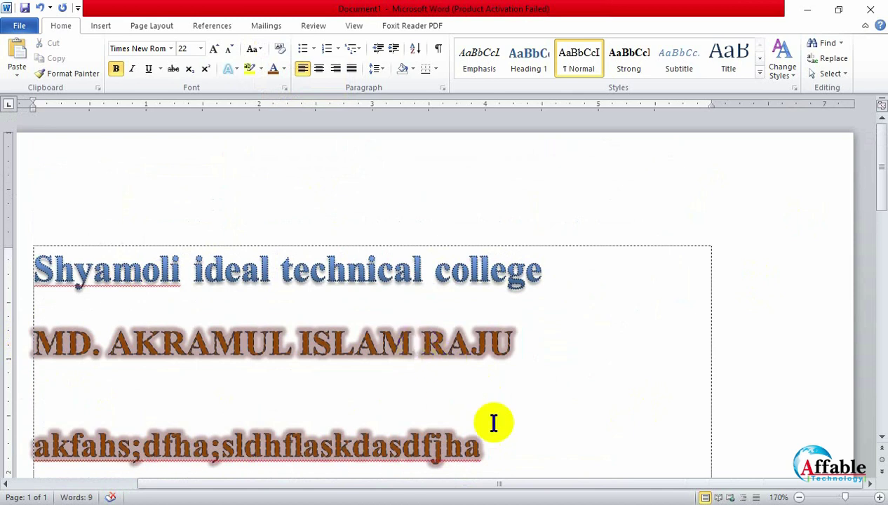
text(.)
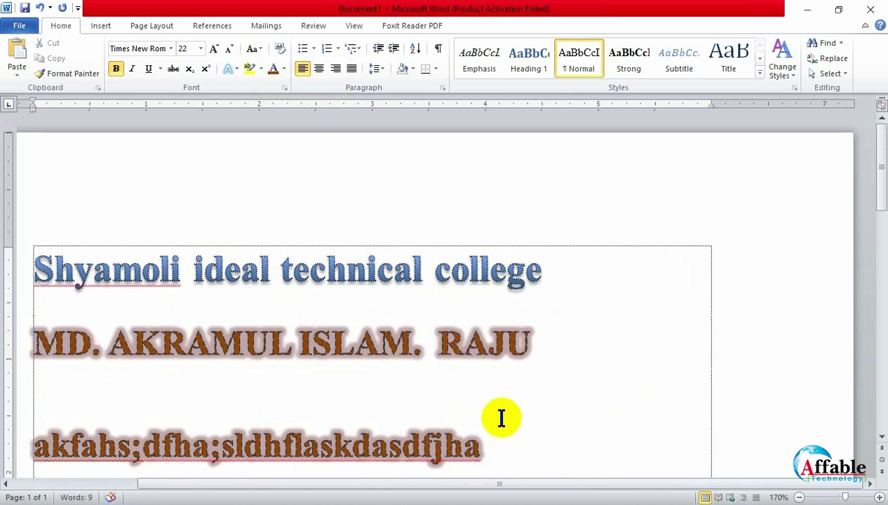
key(BackSpace)
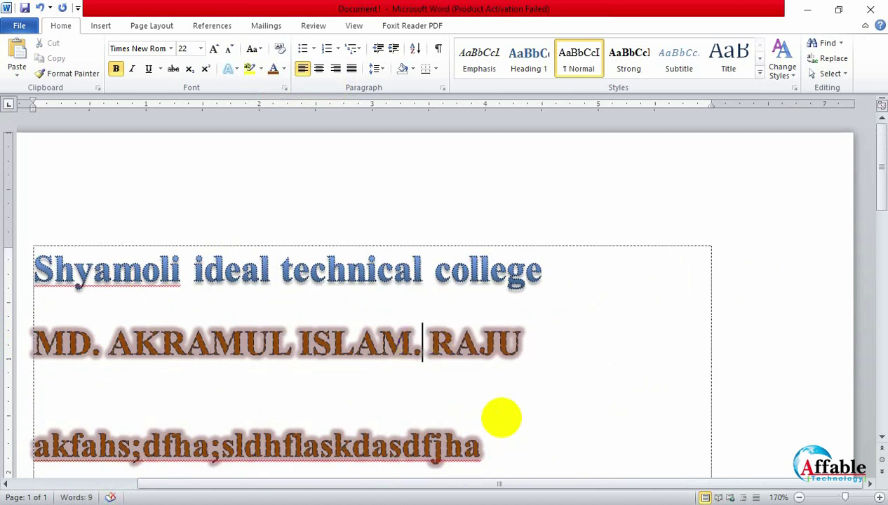
key(Delete)
key(BackSpace)
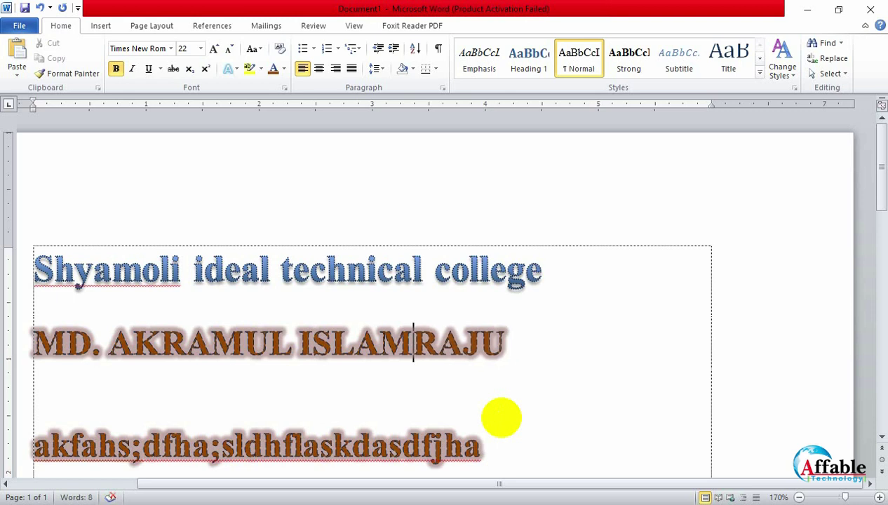
text(.)
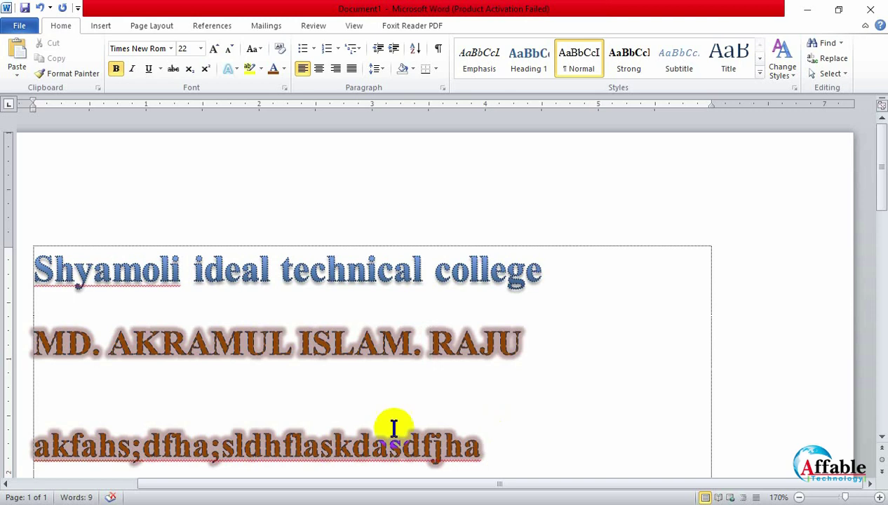
drag(299, 342, 311, 347)
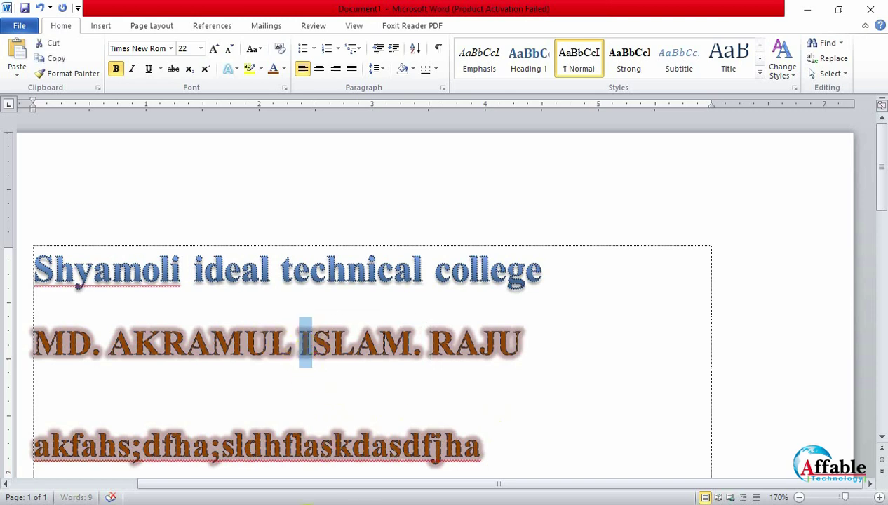
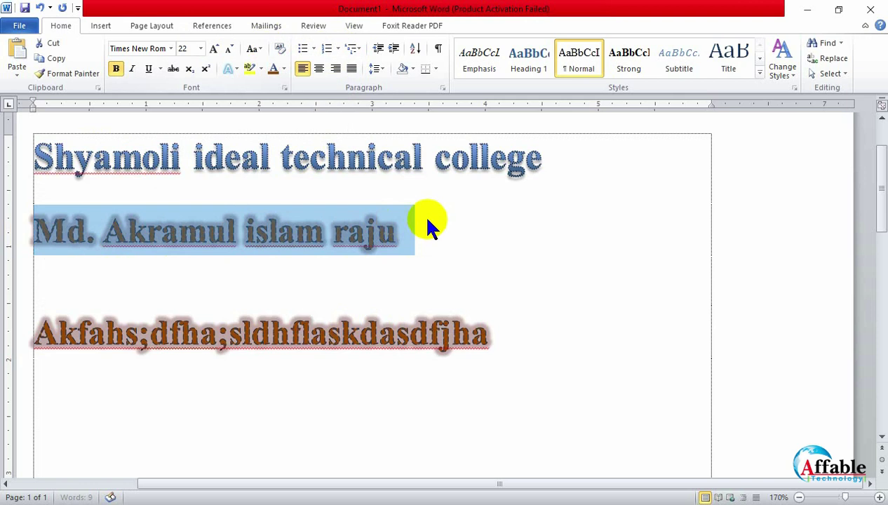
Replace the letter "s" after the second semicolon in the sample text line with a capital "T"
click(427, 221)
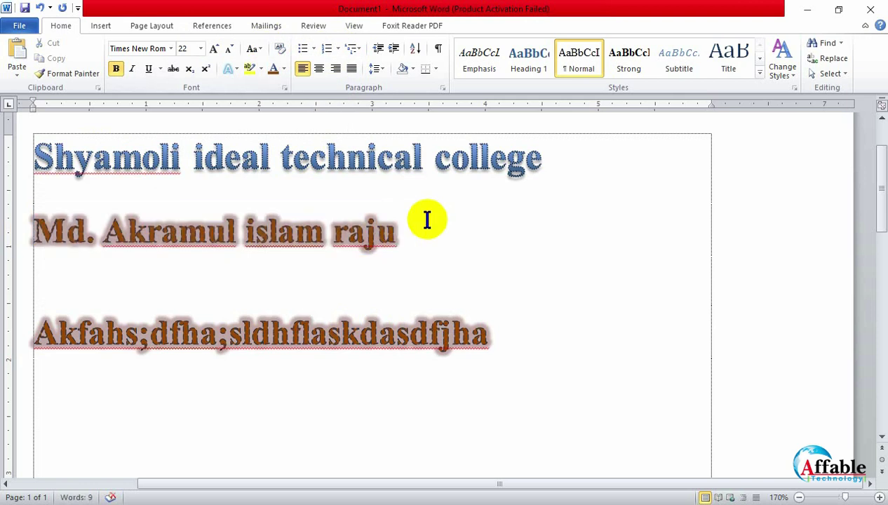
click(491, 343)
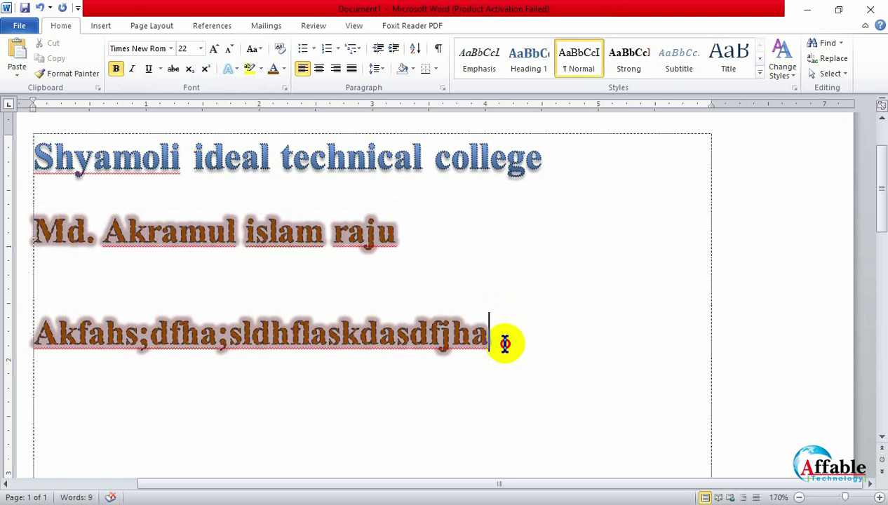
drag(44, 337, 503, 344)
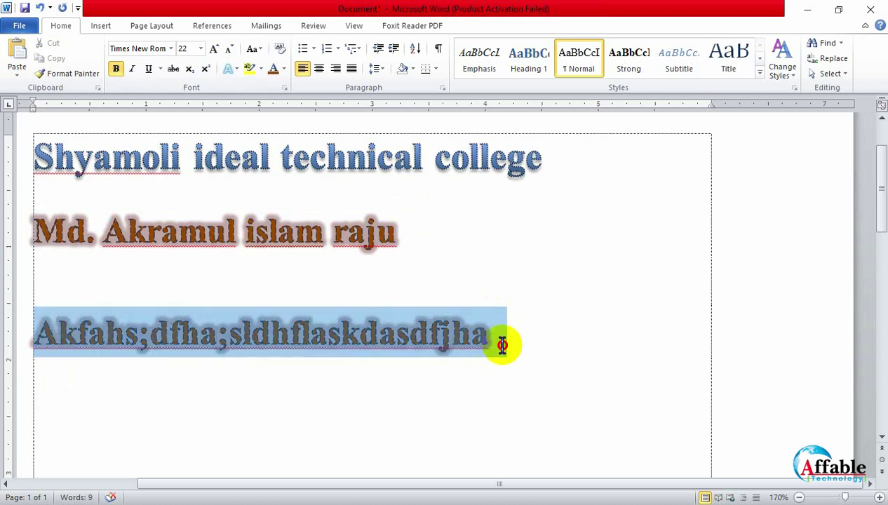
click(503, 344)
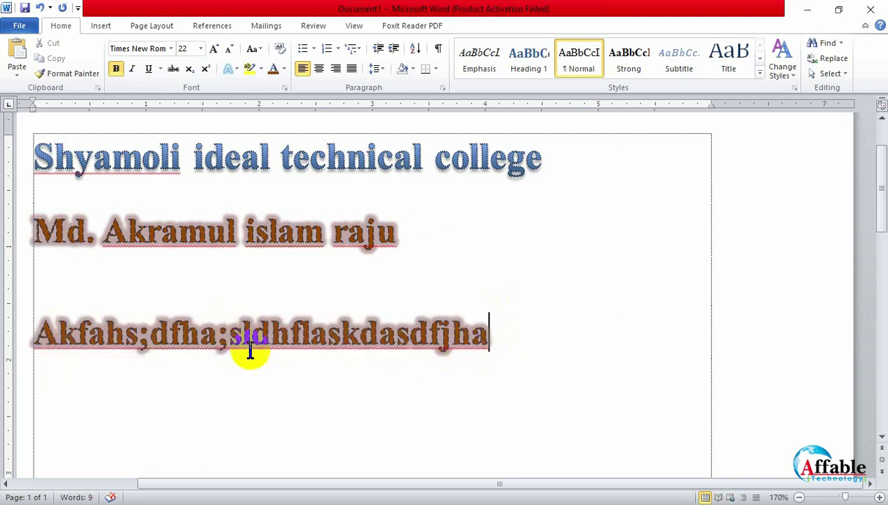
drag(229, 342, 242, 343)
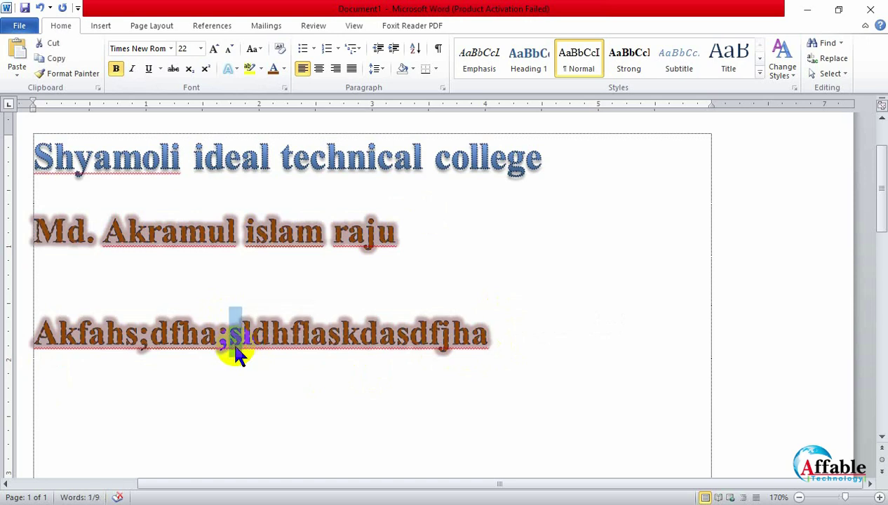
text(T)
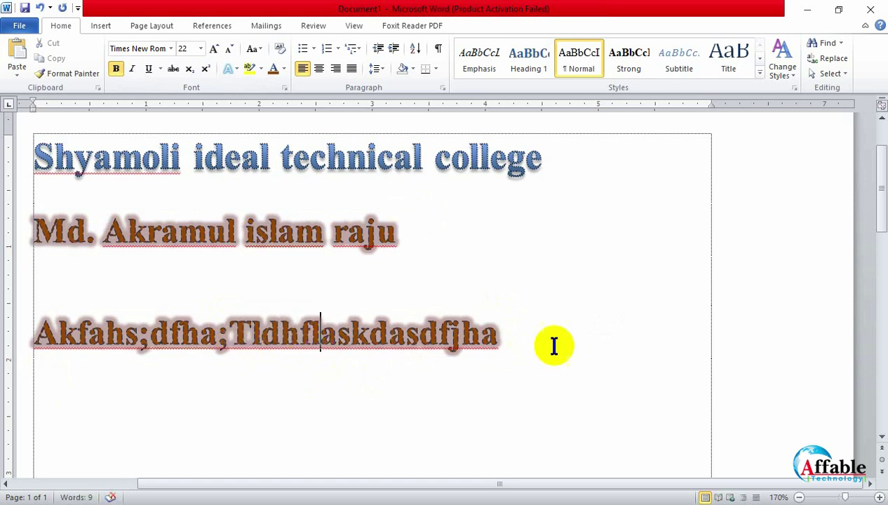
Change the whole sample text line to UPPERCASE and then to Sentence case
drag(555, 347, 349, 334)
drag(243, 344, 40, 340)
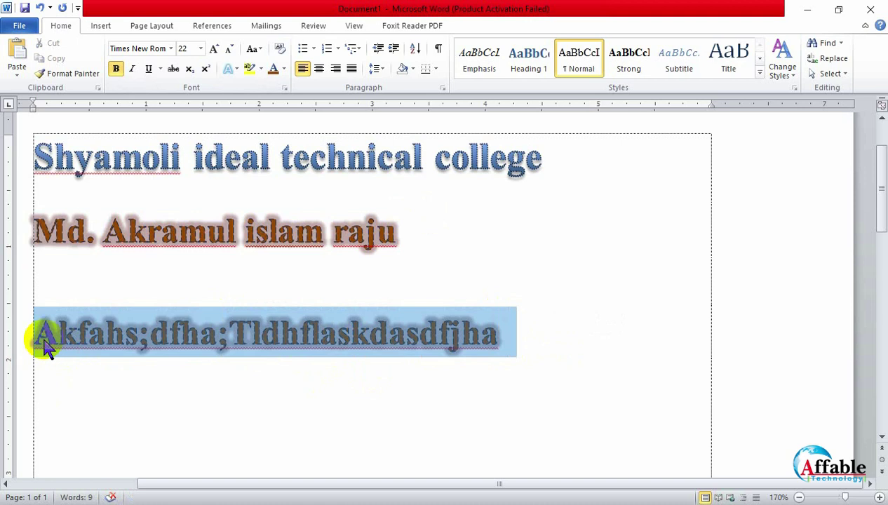
click(254, 48)
click(277, 99)
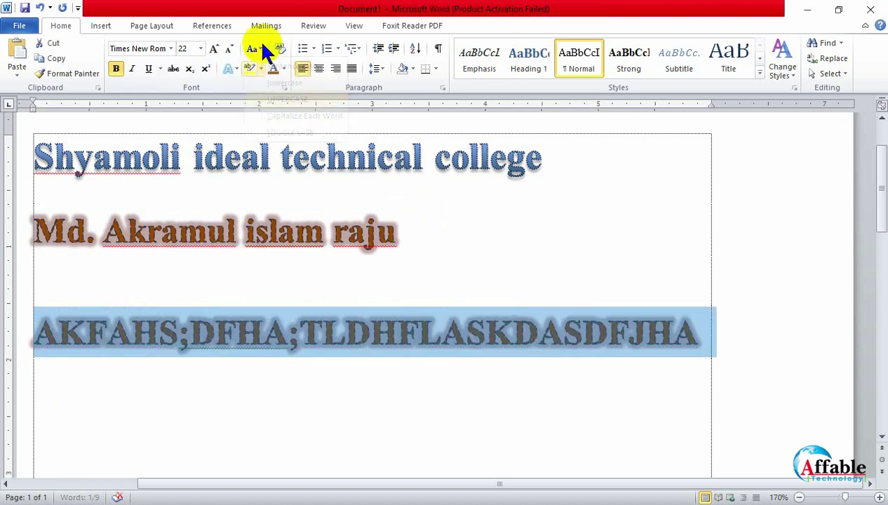
click(260, 50)
click(266, 67)
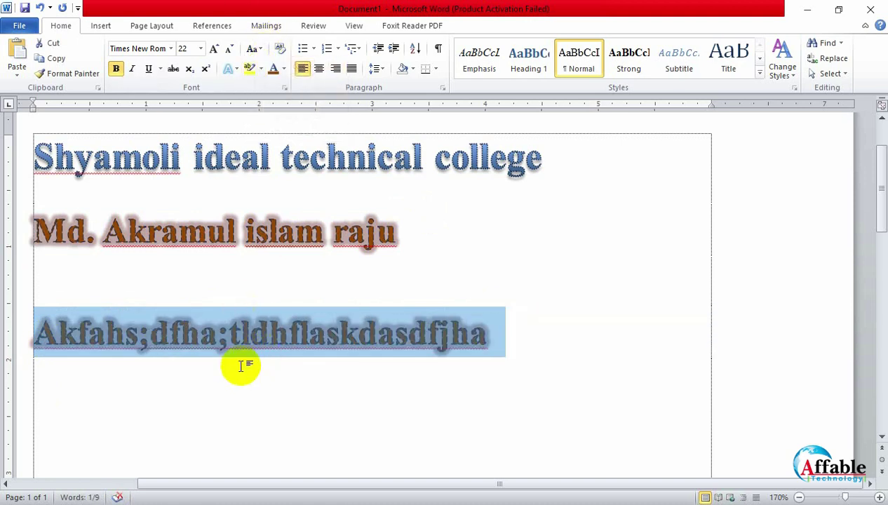
click(208, 356)
drag(341, 336, 358, 339)
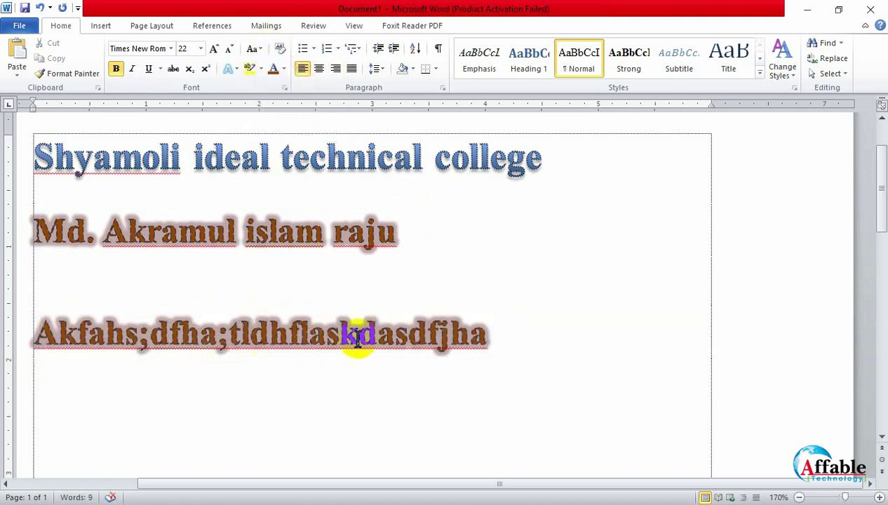
click(232, 348)
drag(232, 350, 224, 352)
click(258, 362)
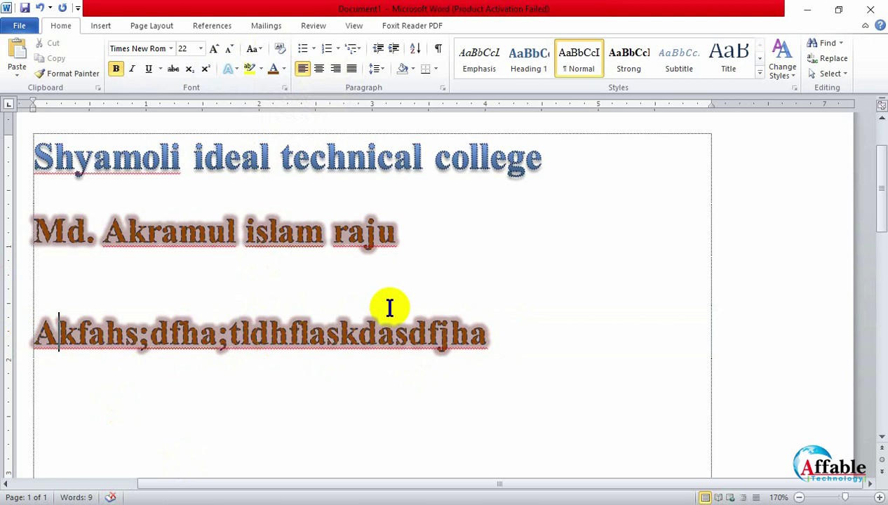
drag(55, 333, 39, 337)
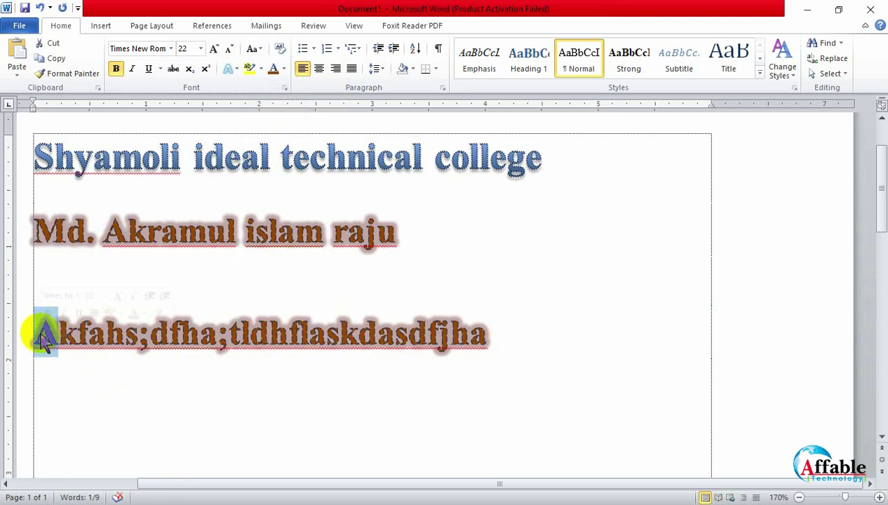
Split the sample text after "tldhf" with a space and a paragraph break, and show the formatting marks
click(297, 330)
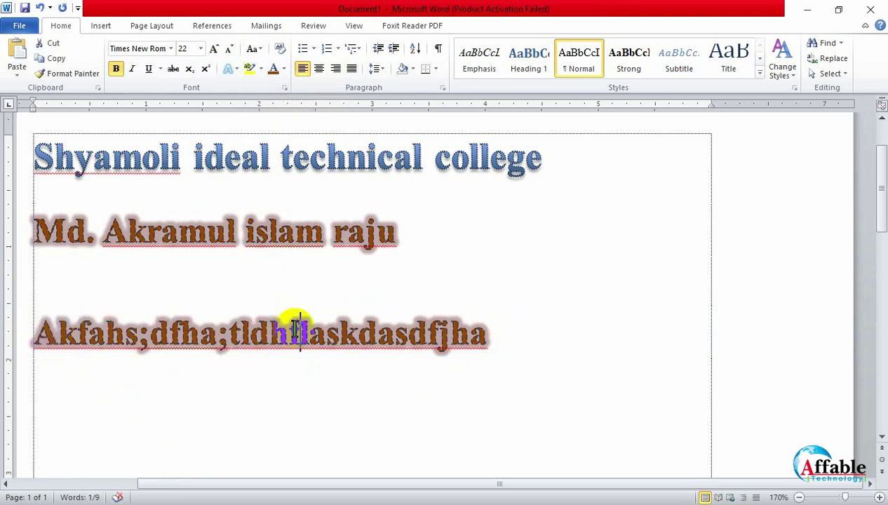
text(f)
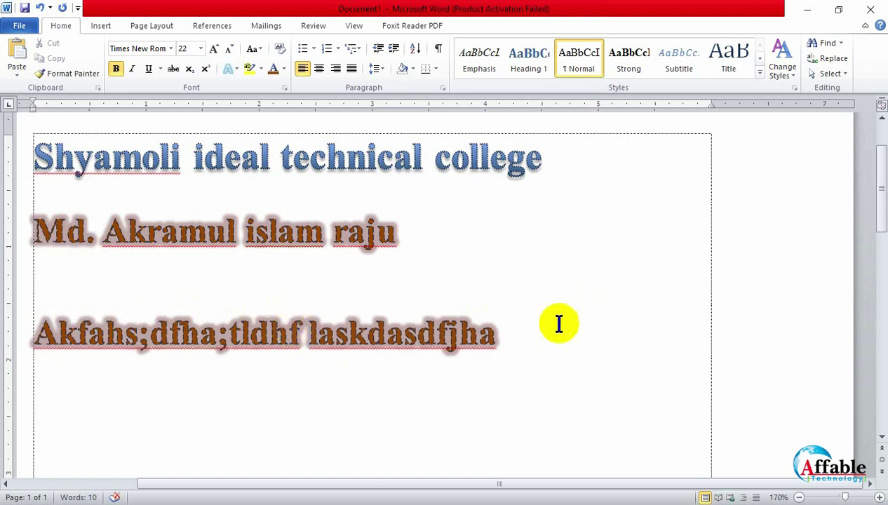
click(559, 323)
double_click(306, 335)
click(307, 336)
key(Return)
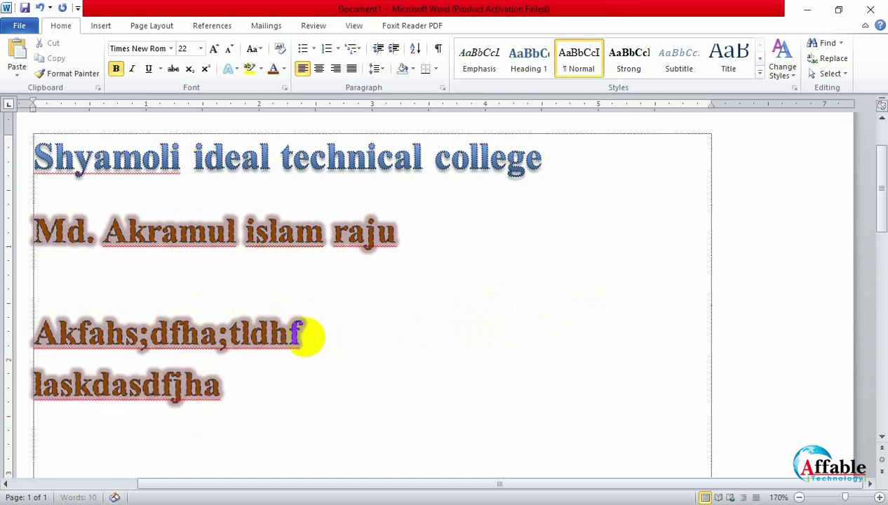
click(438, 47)
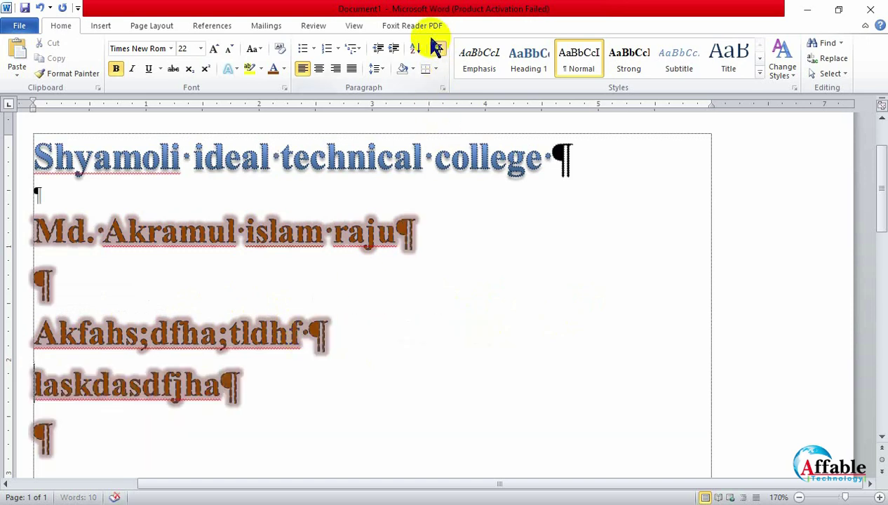
click(46, 287)
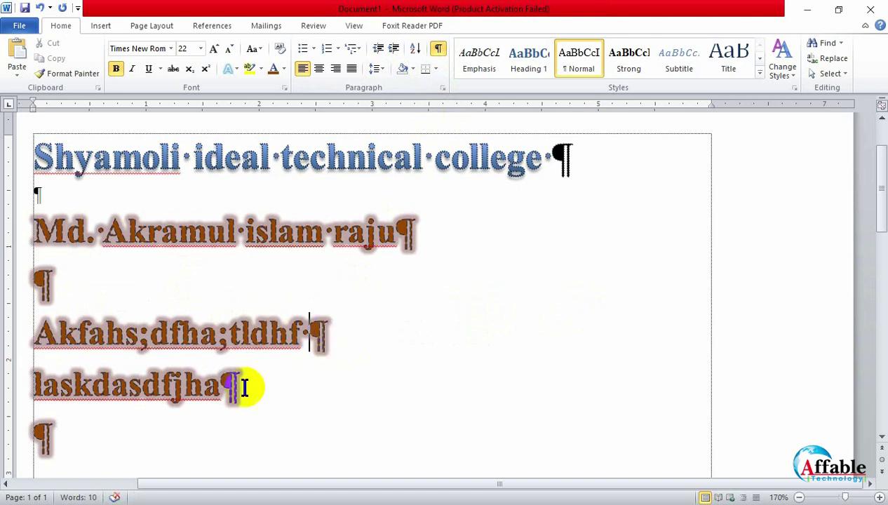
drag(244, 389, 219, 384)
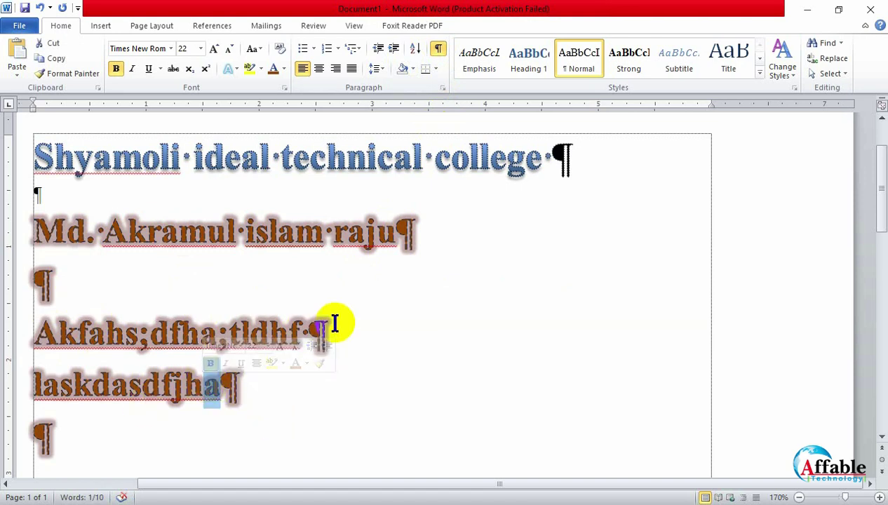
drag(191, 335, 213, 336)
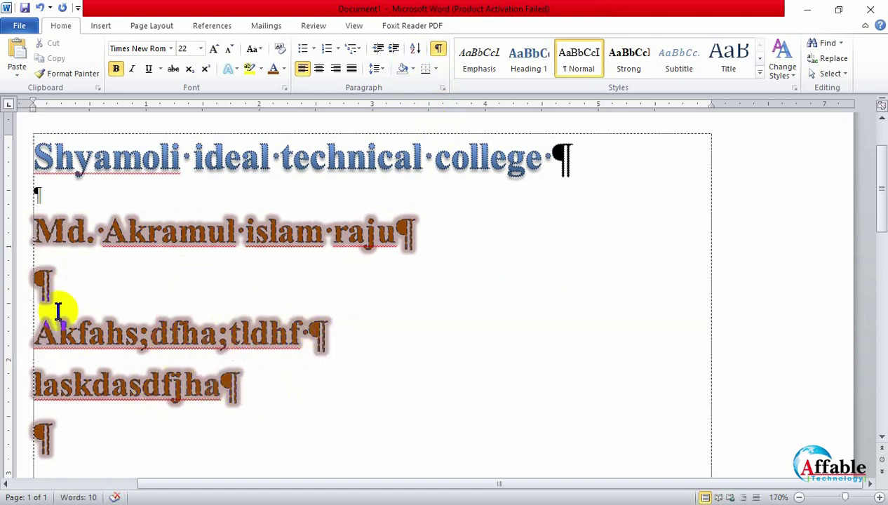
drag(90, 384, 188, 387)
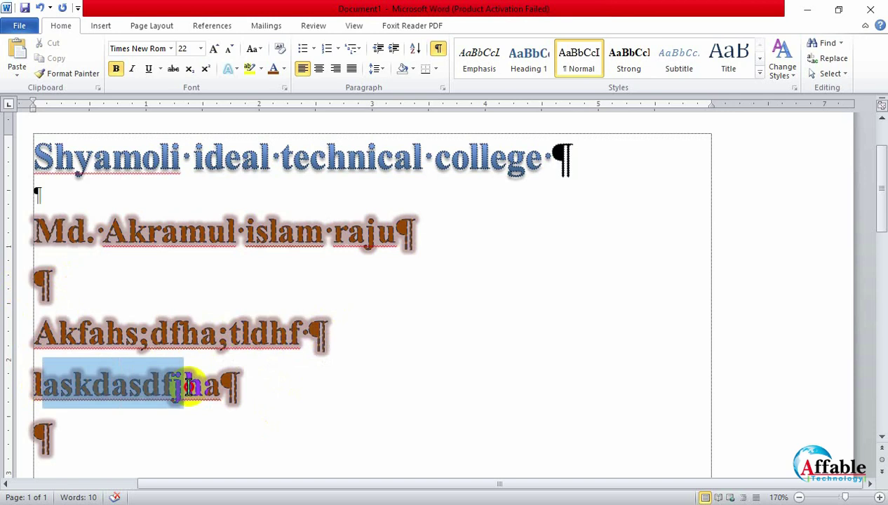
drag(34, 335, 327, 335)
Extend the "laskdasdfjha" paragraph with several lines of random sample text, starting with "kasnjfdjasd;kfa", and select the whole paragraph
click(291, 406)
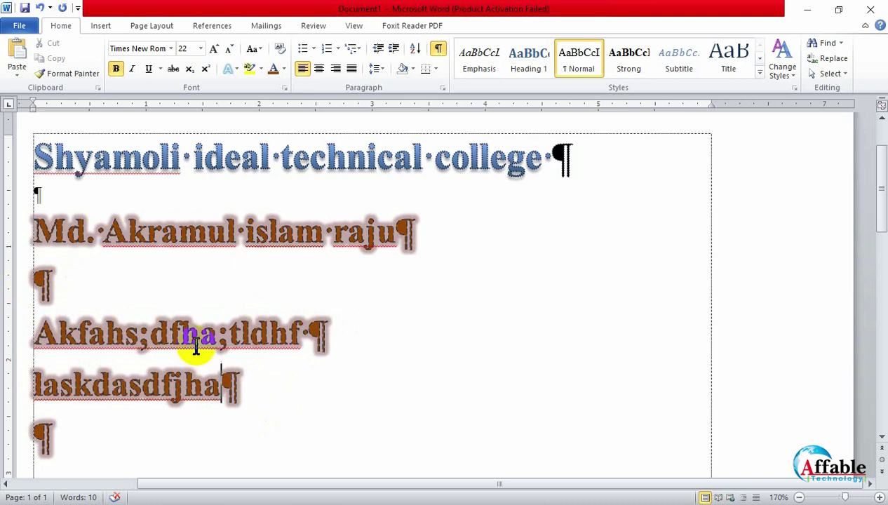
ctrl+scroll(363, 432, down, 4)
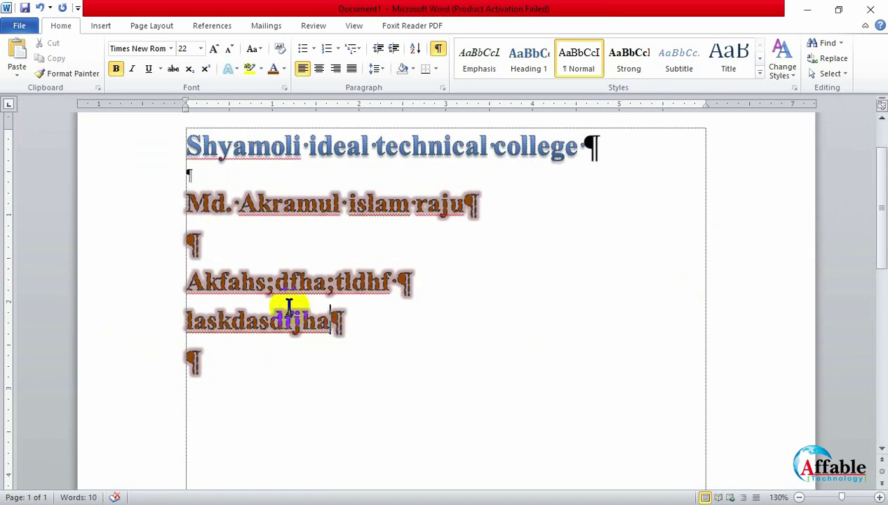
text(kasnjfdjasd;kf)
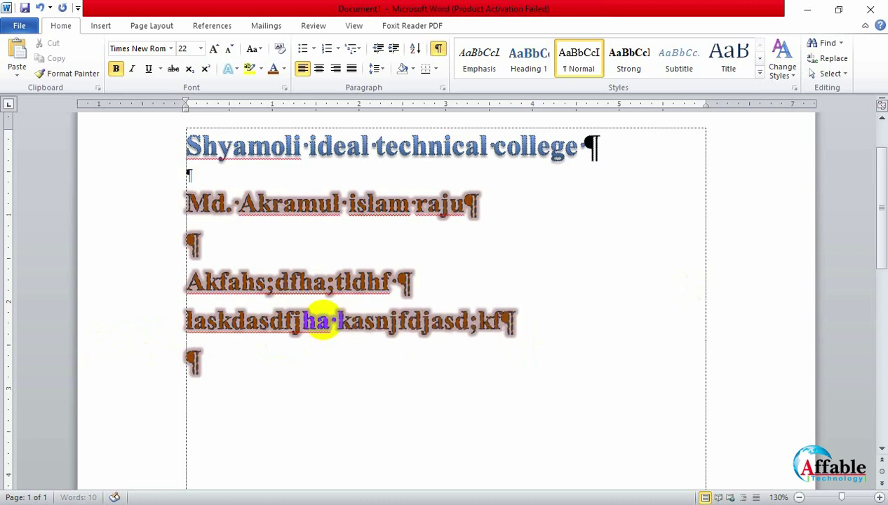
text(a sdamnf'kasmnd;flmasd asd;lfkasdkf)
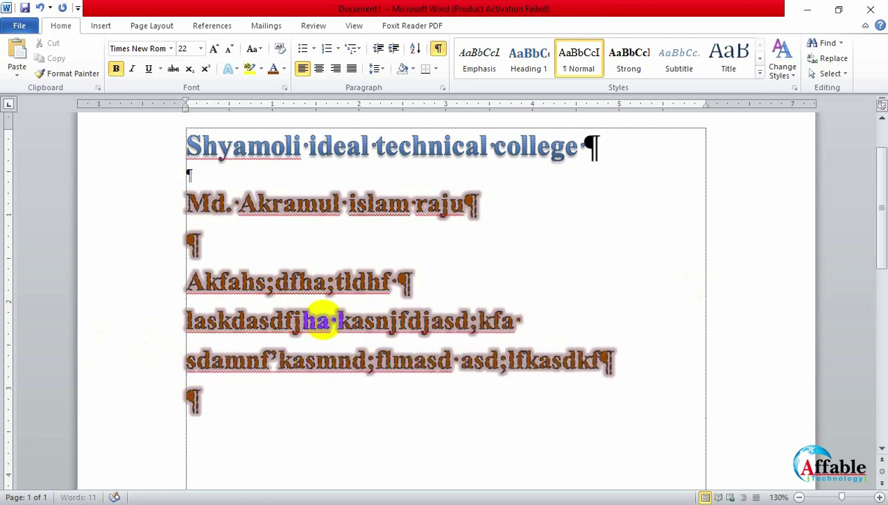
text(lasd asddjkfasld;f;lasdf;l ksdmnf;jasd;f;las ;lmasd;mfad)
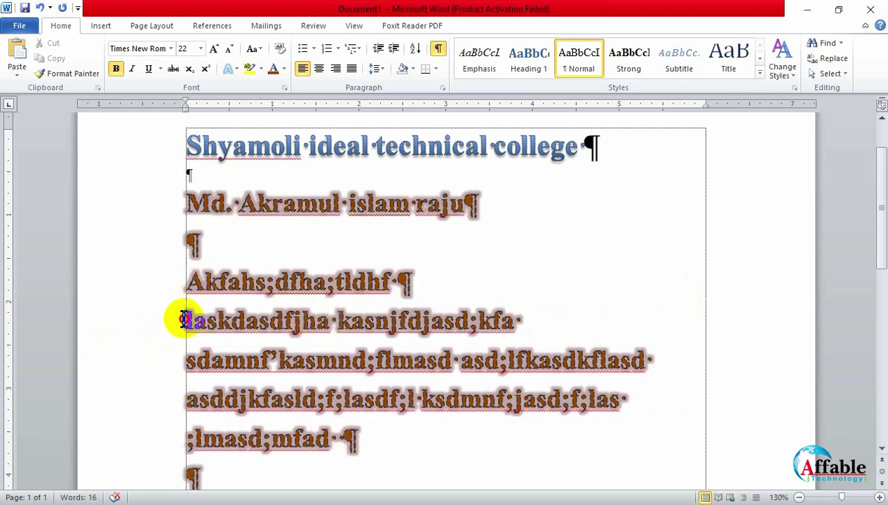
drag(188, 317, 317, 439)
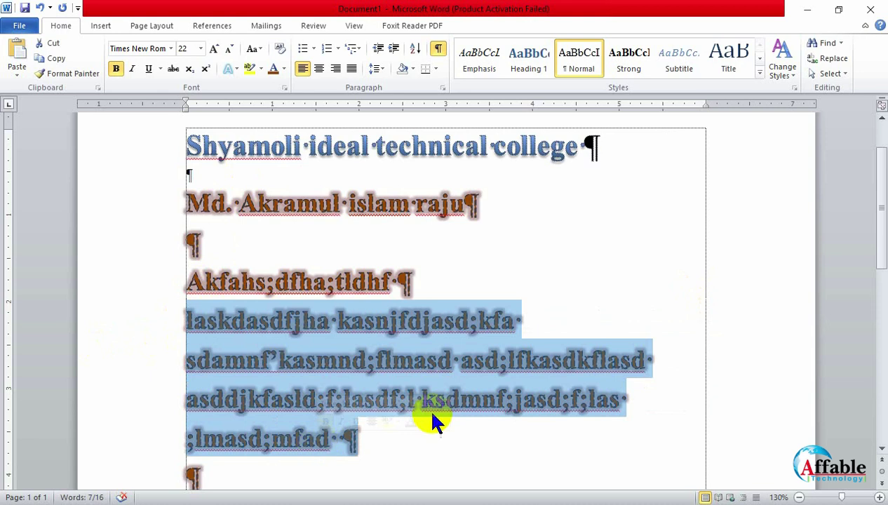
Switch to the WORKPLACE COMMUNICATION.doc document and go to its first page
click(659, 364)
key(Return)
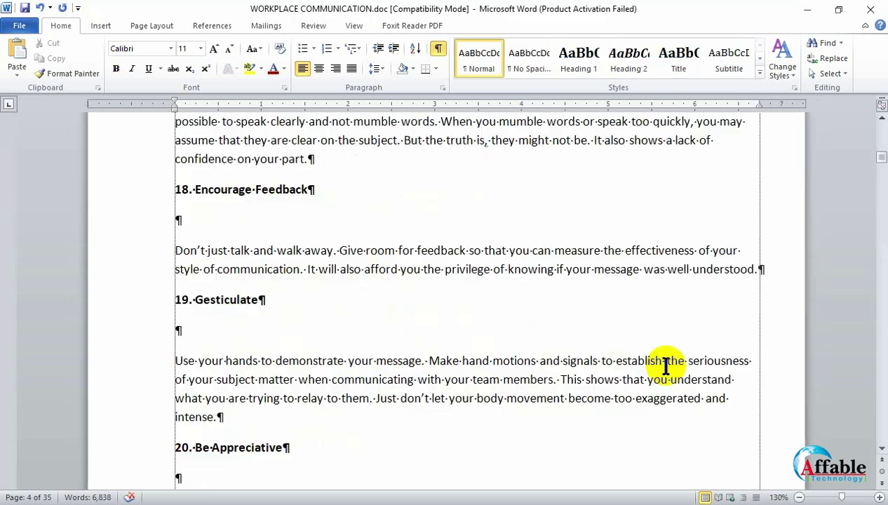
scroll(665, 364, up, 20)
scroll(665, 365, up, 12)
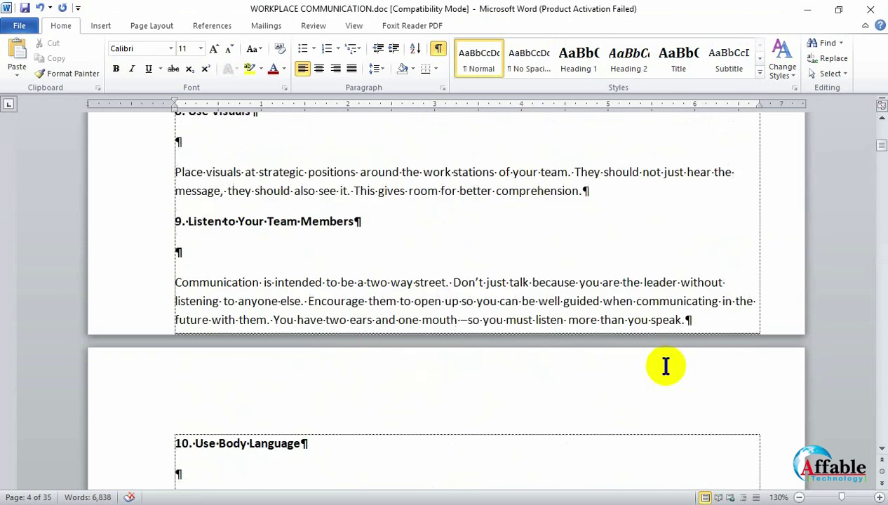
drag(881, 137, 881, 128)
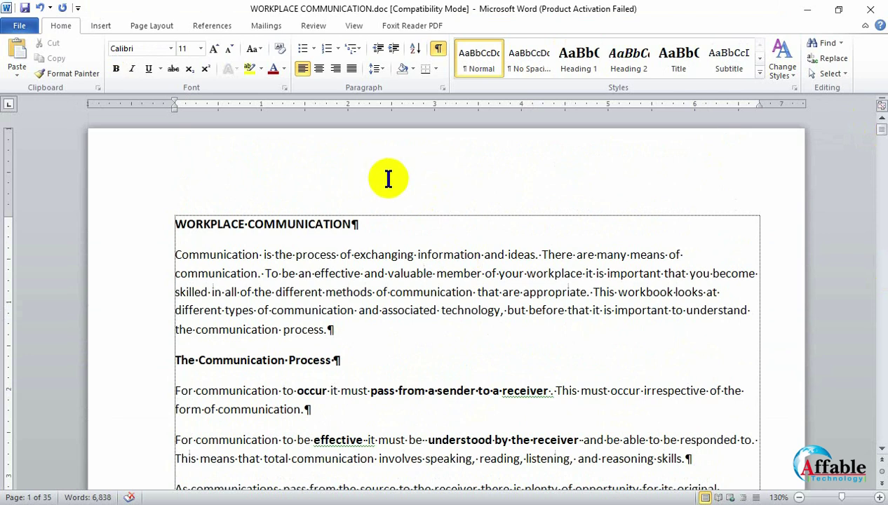
Select the content from the second page's "Open One" section area through the last page and delete it
scroll(497, 279, down, 6)
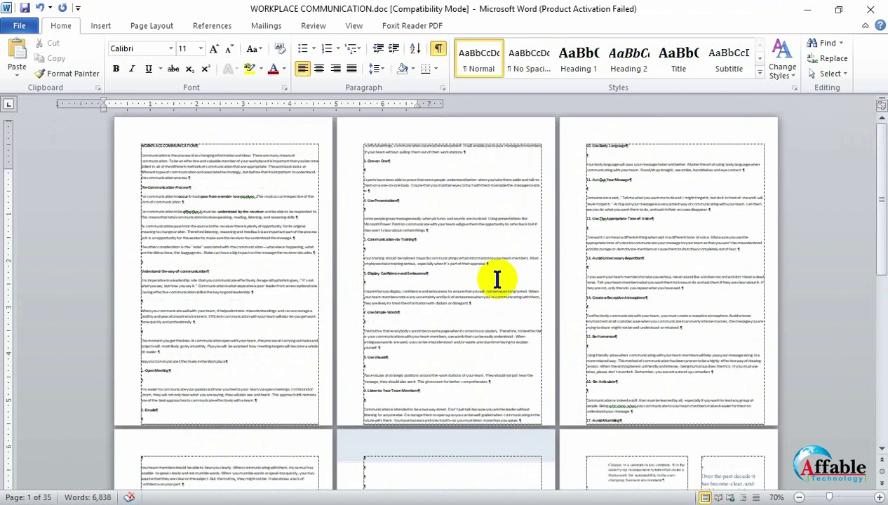
scroll(496, 279, down, 3)
scroll(497, 279, down, 6)
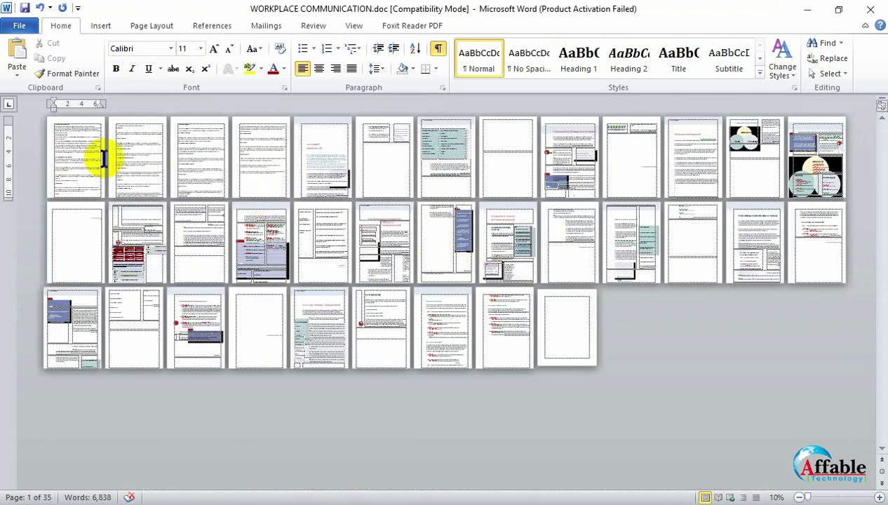
drag(117, 129, 624, 384)
key(Delete)
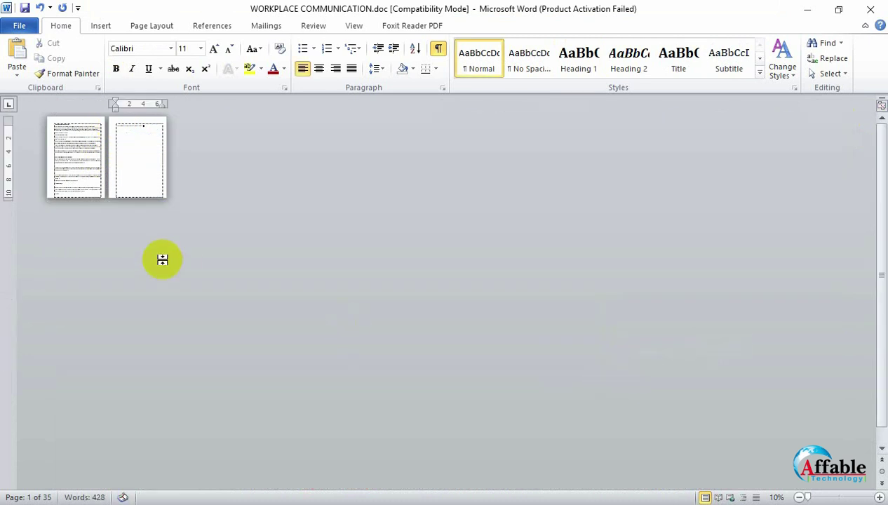
Delete the leftover "In official settings" paragraph together with the second page
scroll(158, 253, up, 7)
drag(505, 233, 214, 183)
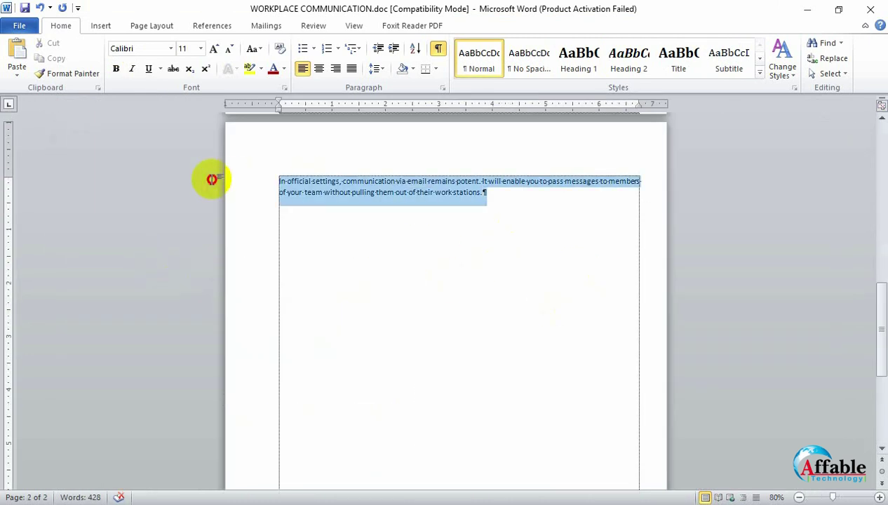
key(Delete)
key(BackSpace)
Insert two empty paragraphs after the introductory paragraph ending in "the communication process."
scroll(254, 213, up, 5)
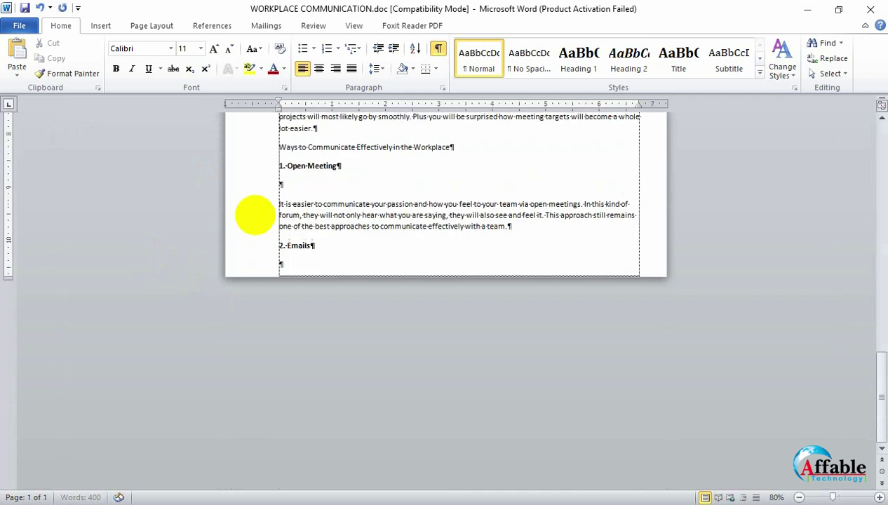
ctrl+scroll(617, 363, up, 3)
scroll(617, 363, up, 10)
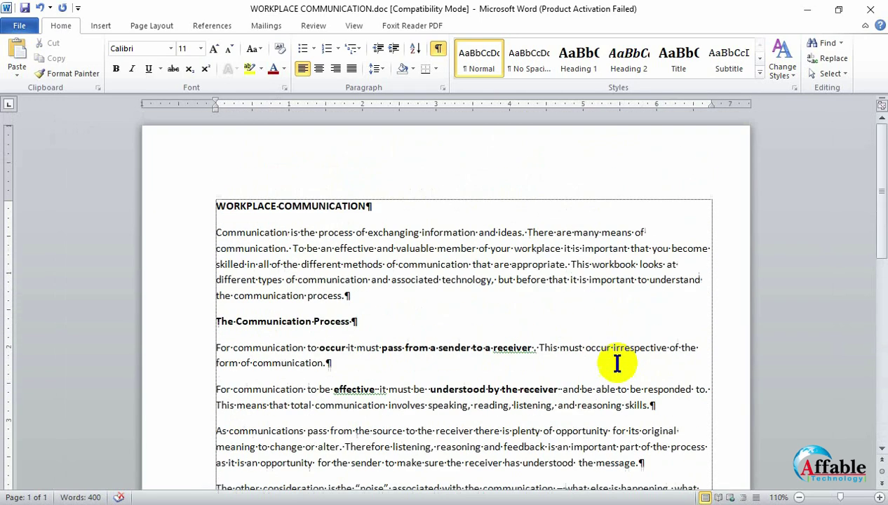
ctrl+scroll(616, 363, down, 1)
ctrl+scroll(617, 362, up, 2)
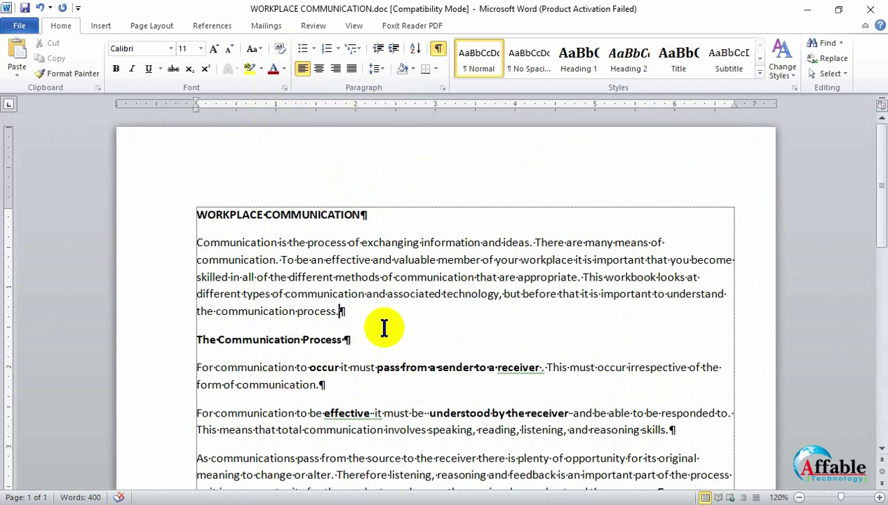
key(Return)
key(Return)
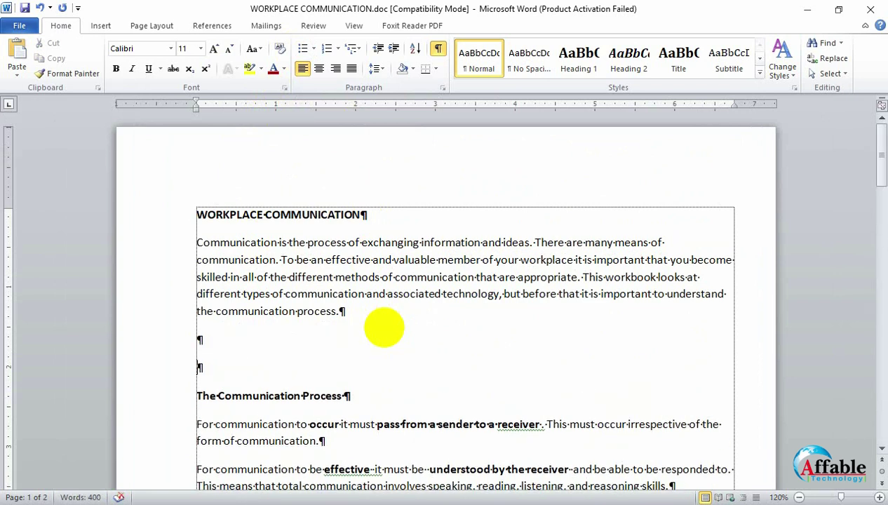
Enter "book", "pen" and "pencil" as three separate lines above the "The Communication Process" heading
text(book)
key(Return)
text(pe)
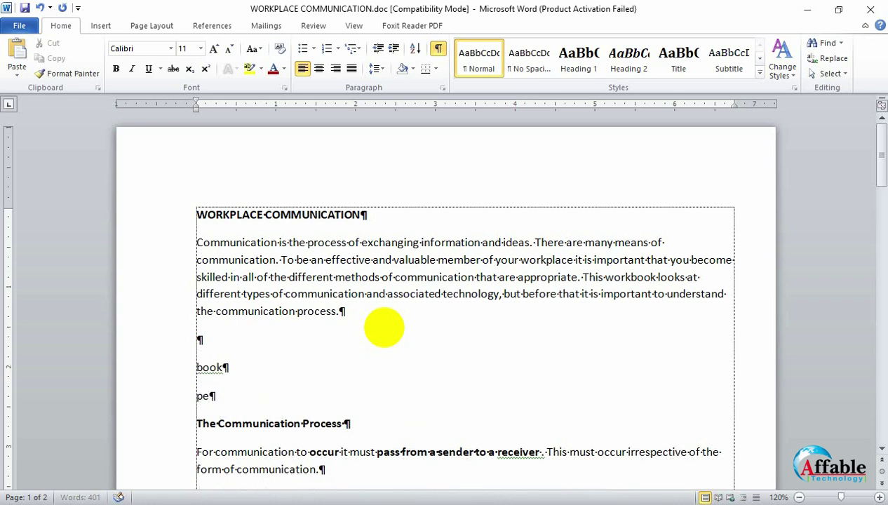
text(n)
key(Return)
text(pe)
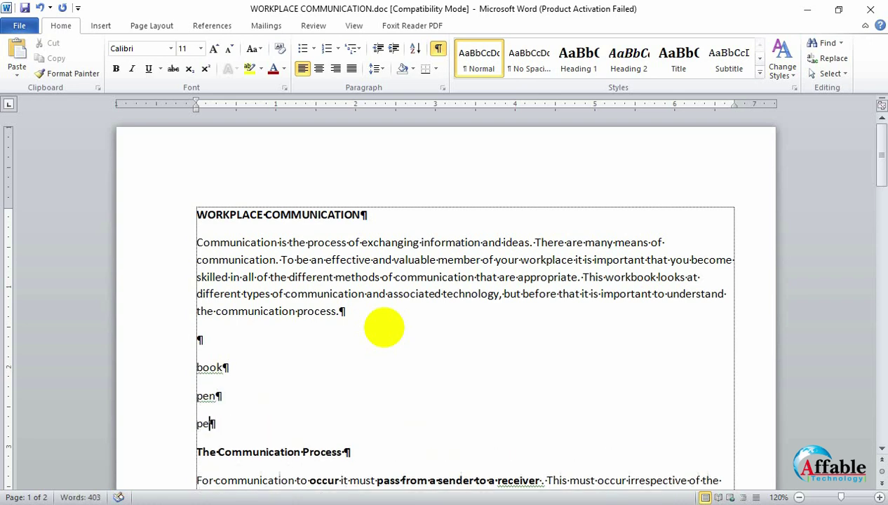
text(ncil)
Define a new heart bullet from the Symbol font, character code 169, and apply it to the book, pen and pencil lines
scroll(266, 407, down, 2)
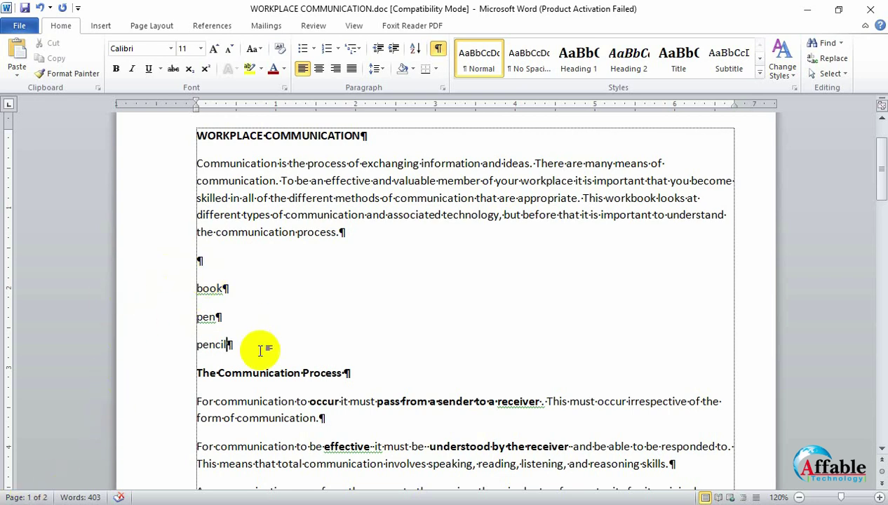
mouse_move(251, 350)
mouse_down()
mouse_move(224, 341)
mouse_move(188, 289)
mouse_up()
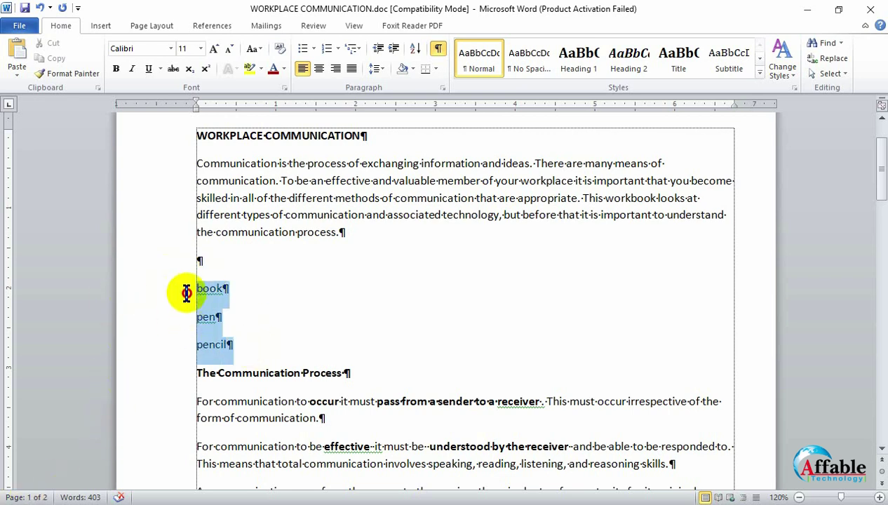
click(313, 49)
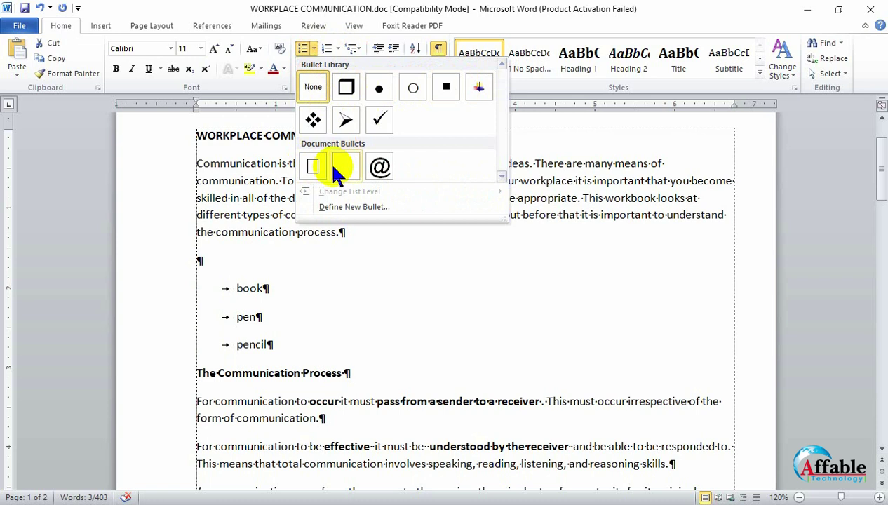
click(359, 207)
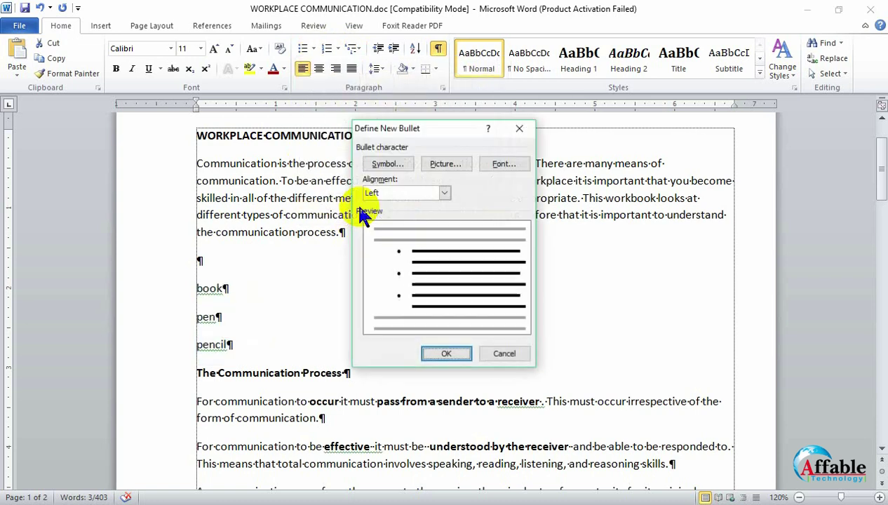
click(387, 164)
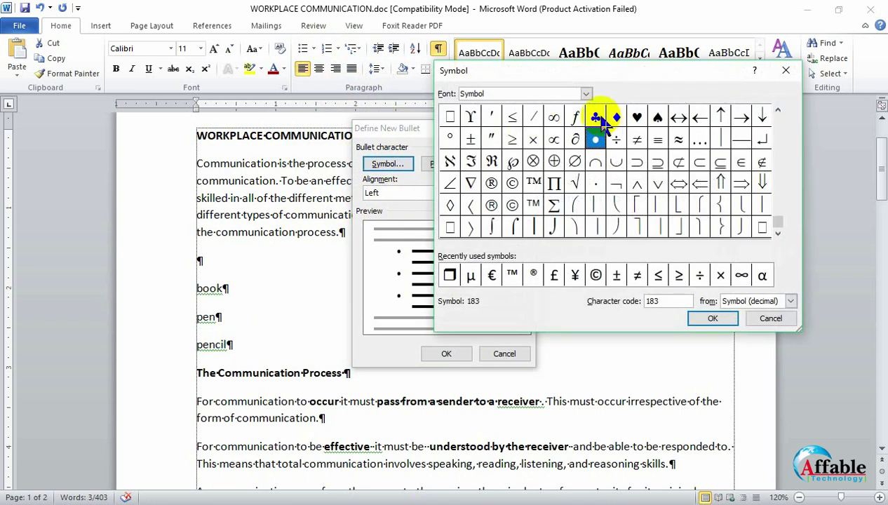
click(635, 118)
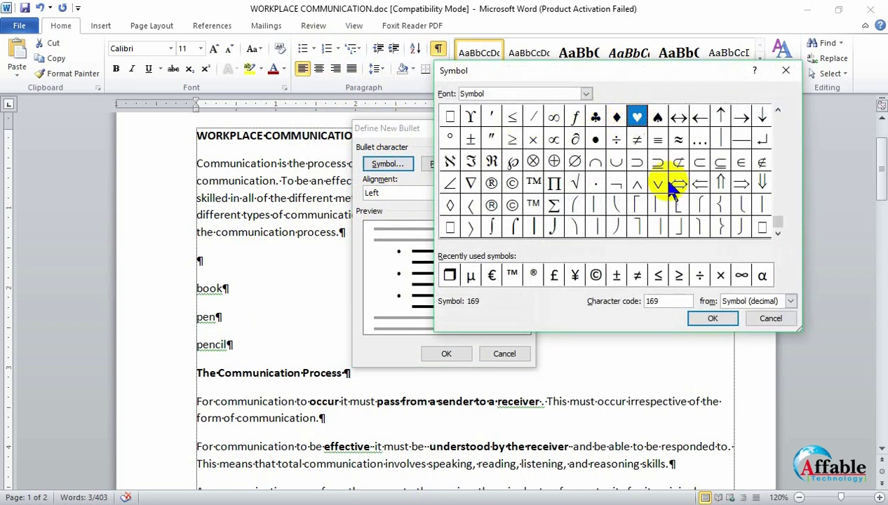
click(712, 318)
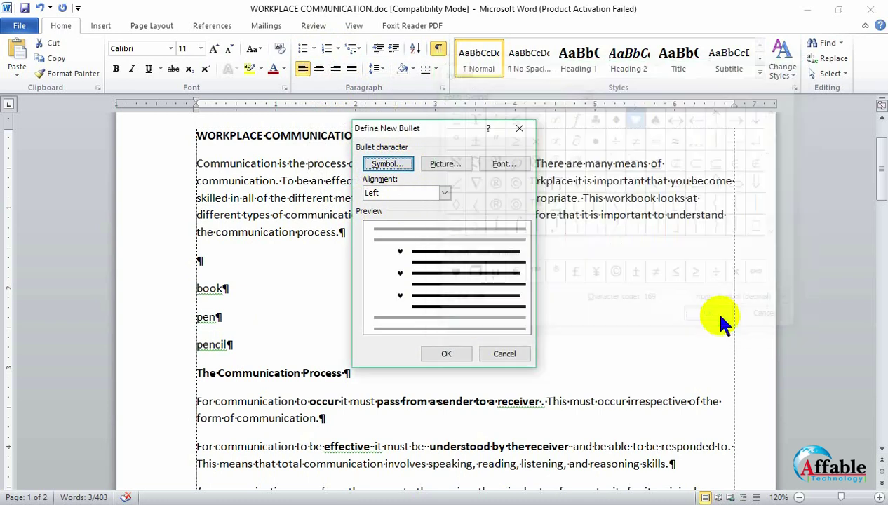
click(447, 354)
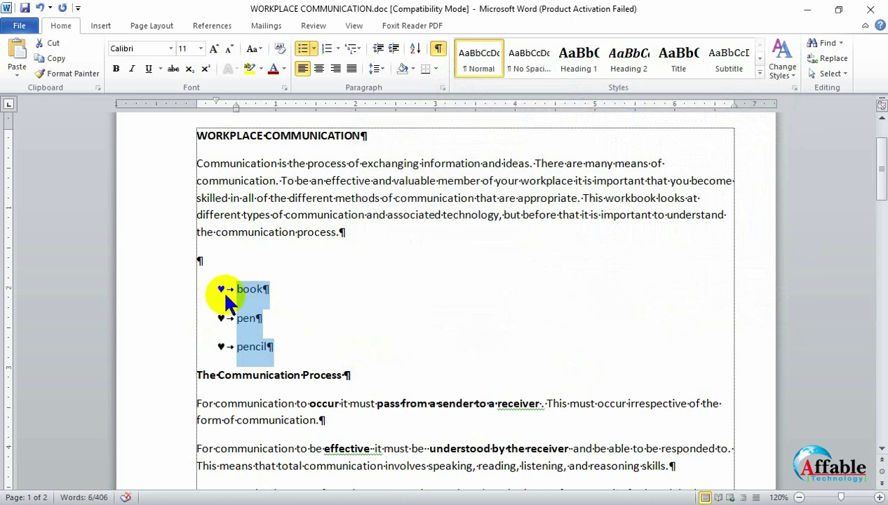
Append "gffgfd jhfkghfghf" to the pencil item and add a new bulleted item "kkjfjhfjf" below it
click(314, 342)
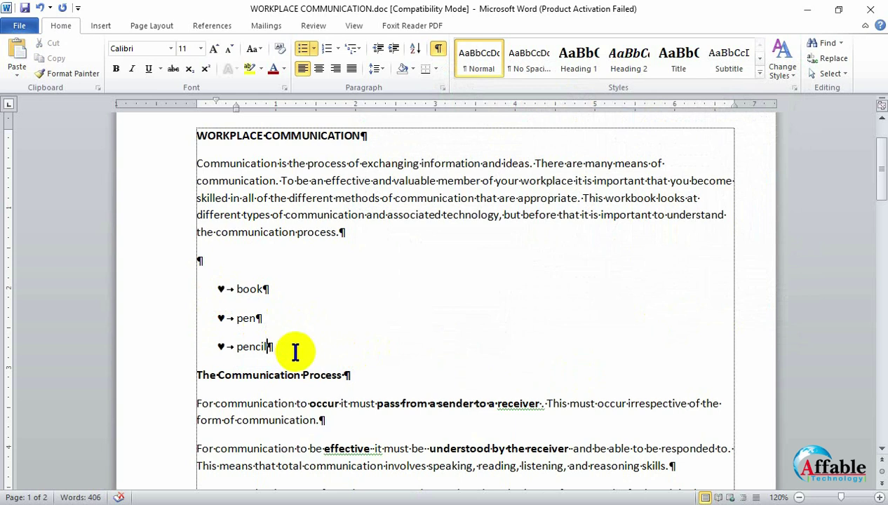
text(gffgfd )
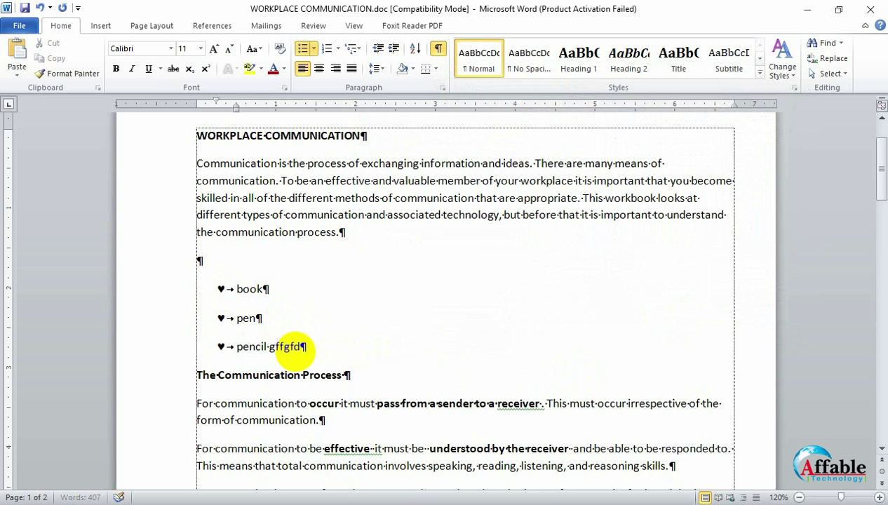
text(jhfkghfghf)
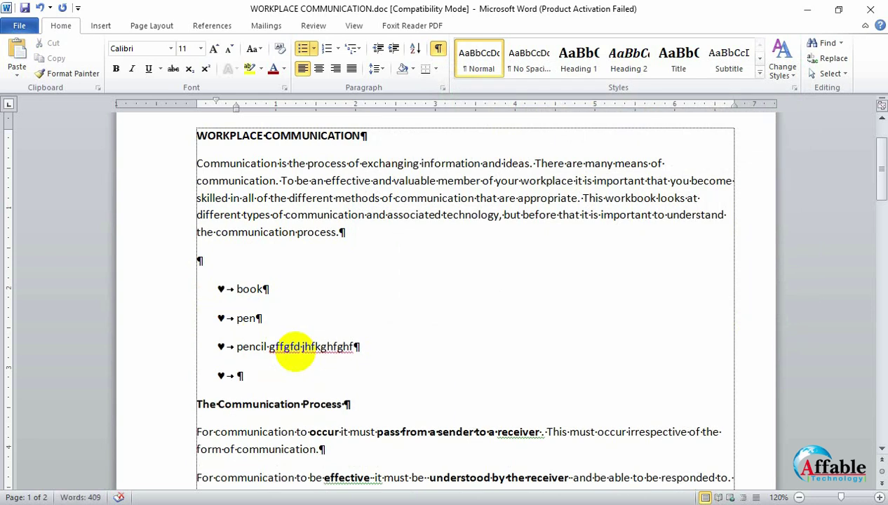
key(Return)
text(kkjfjhfjf)
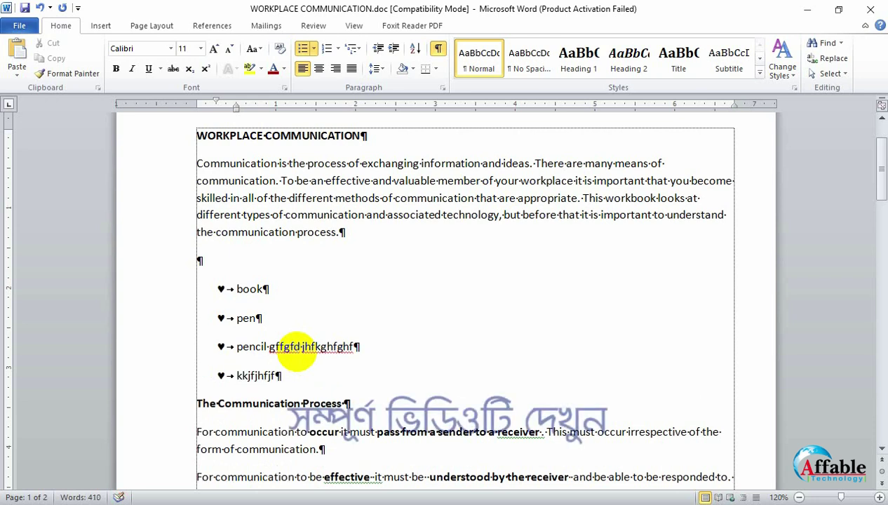
Add an empty bulleted item below "kkjfjhfjf"
key(Return)
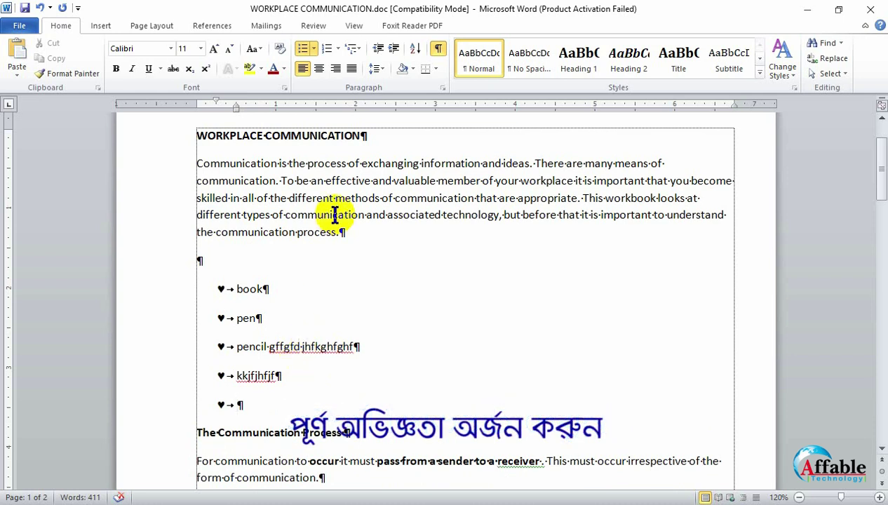
Apply the heart bullet to the three paragraphs from "For communication to be effective" through "the receiver decodes."
scroll(418, 303, down, 6)
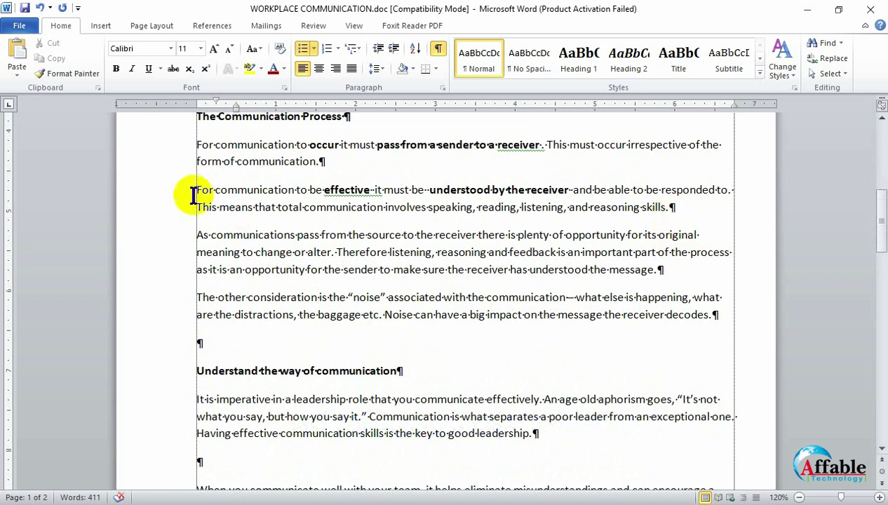
drag(195, 189, 684, 205)
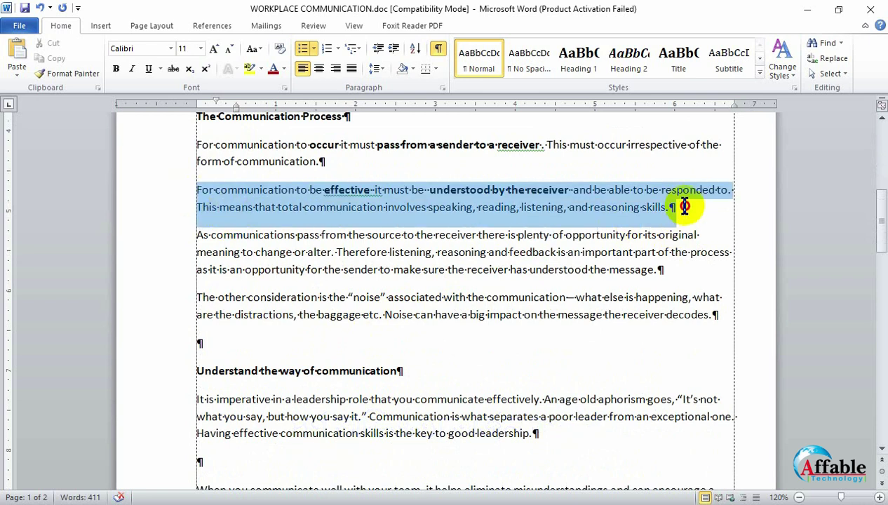
drag(684, 205, 726, 316)
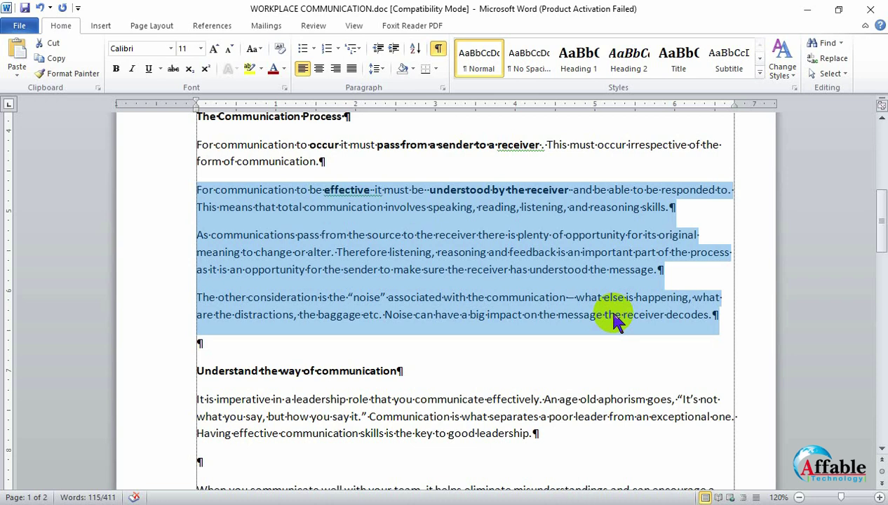
click(311, 48)
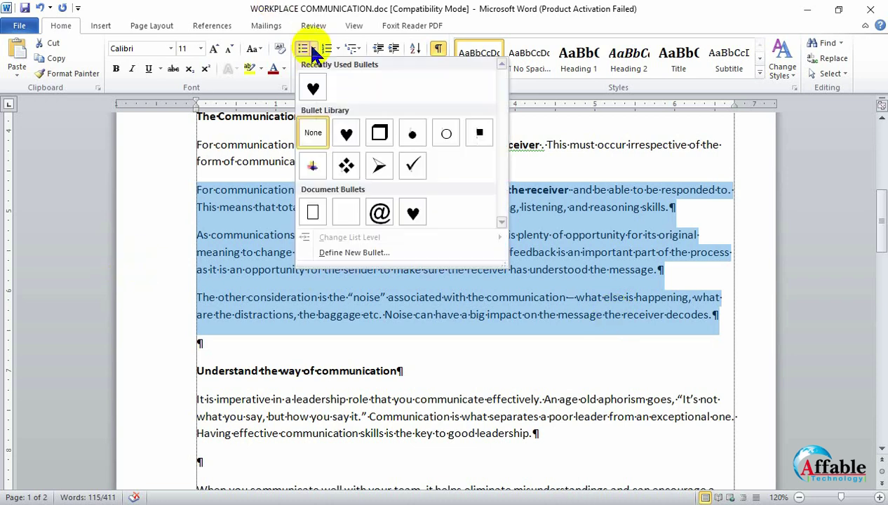
click(347, 133)
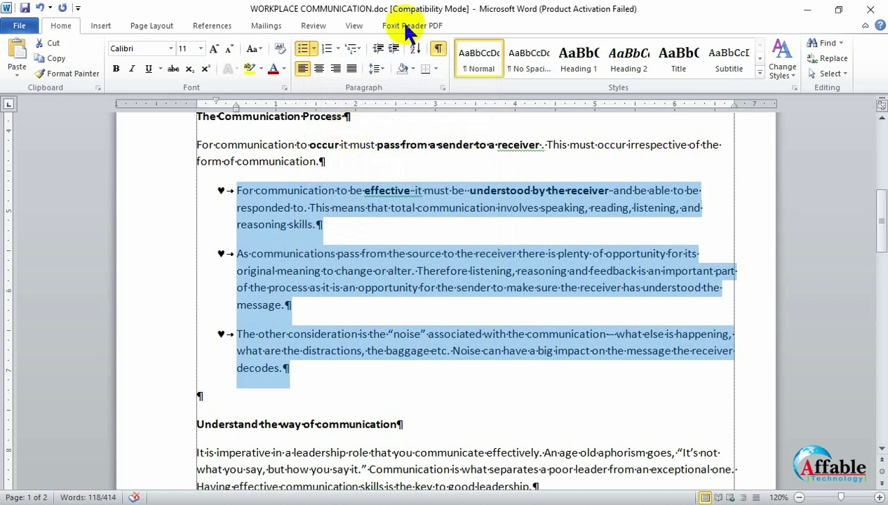
Switch the three bulleted paragraphs to the lowercase Roman numbering format (i., ii., iii.)
click(338, 48)
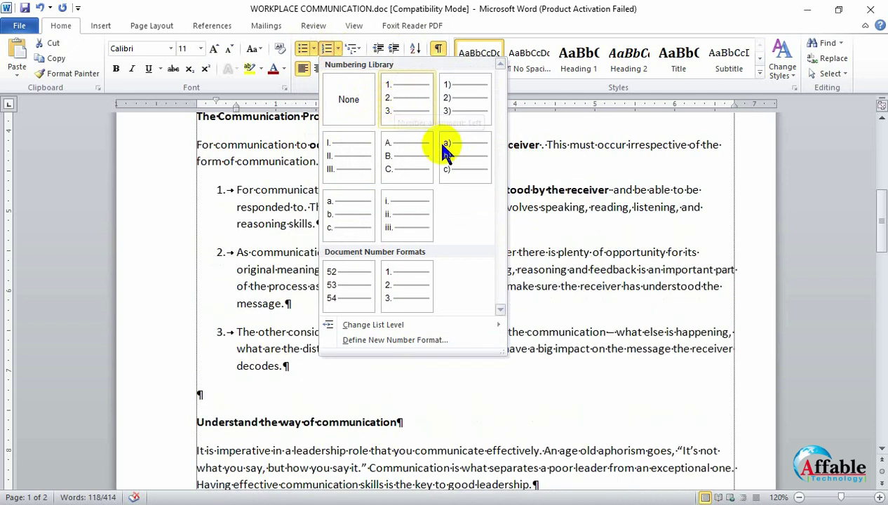
click(412, 219)
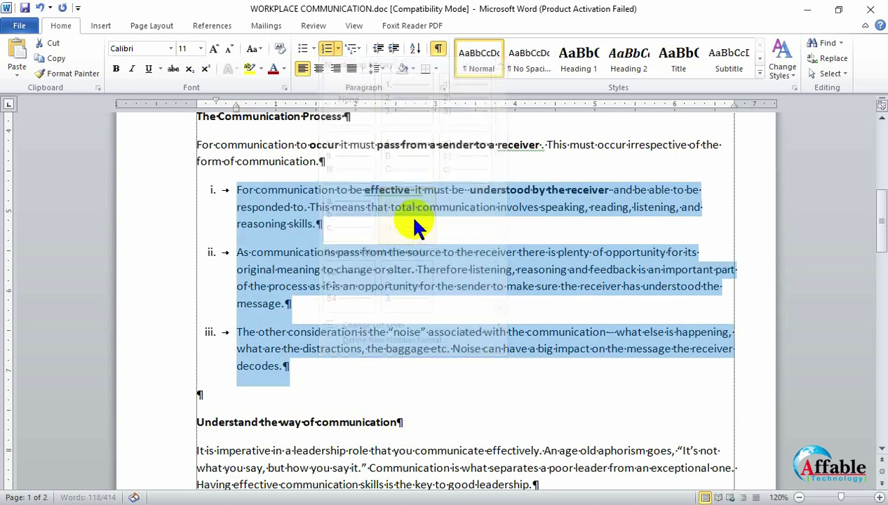
Give the three paragraphs under "The Communication Process" the shadowed box bullet, then deselect them
click(348, 47)
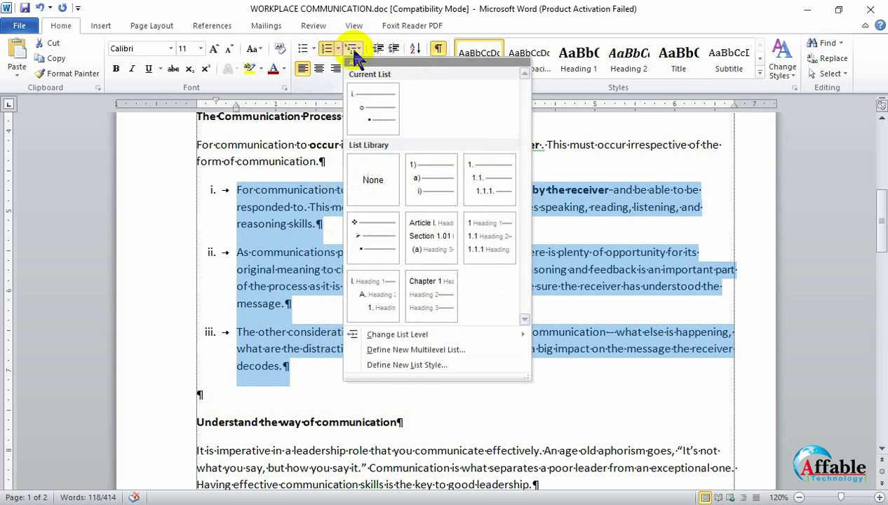
click(313, 48)
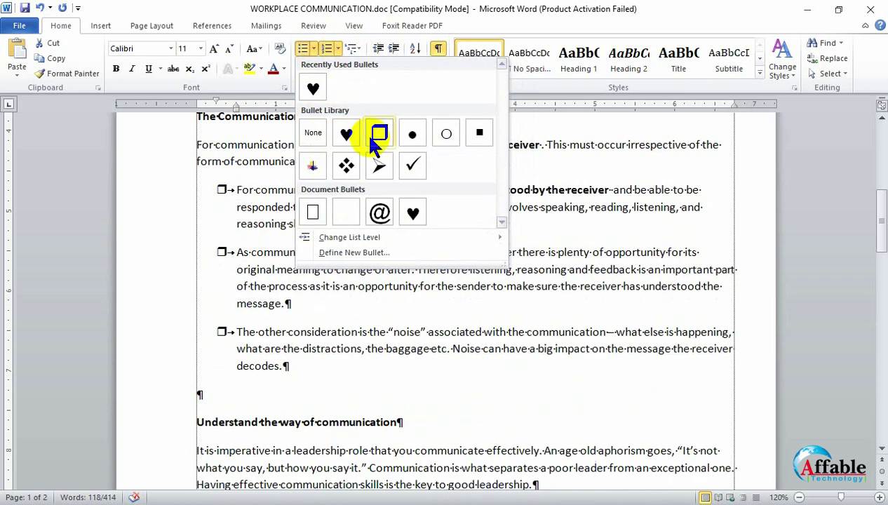
click(370, 137)
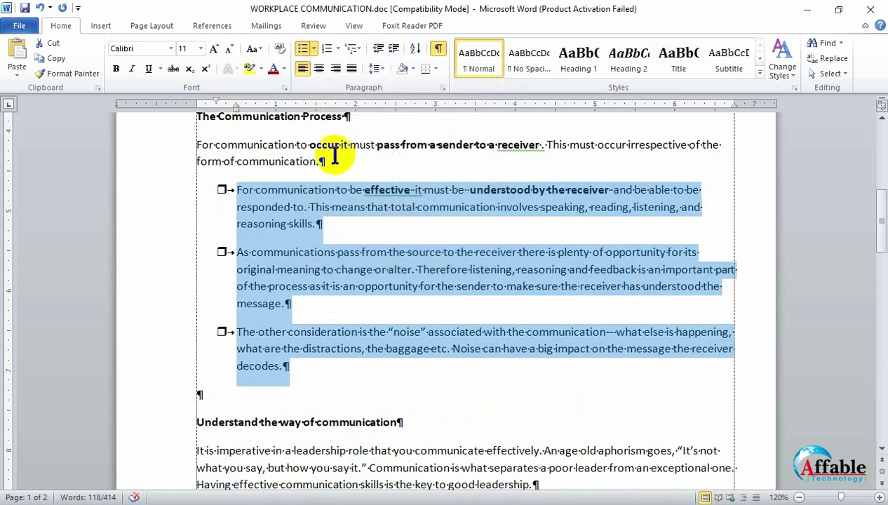
click(418, 349)
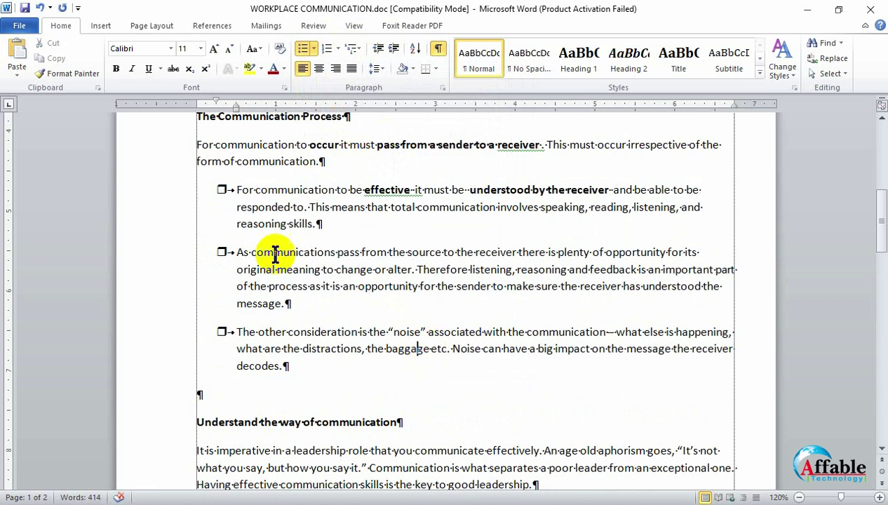
click(353, 47)
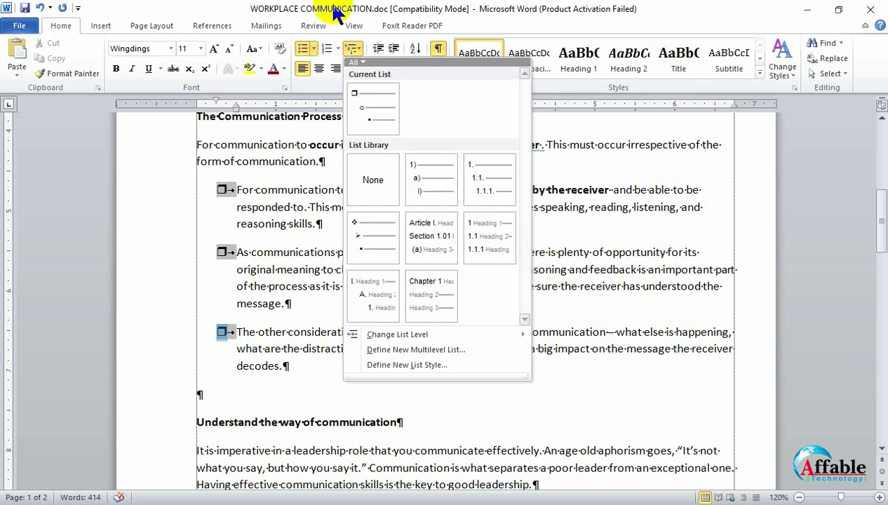
click(354, 27)
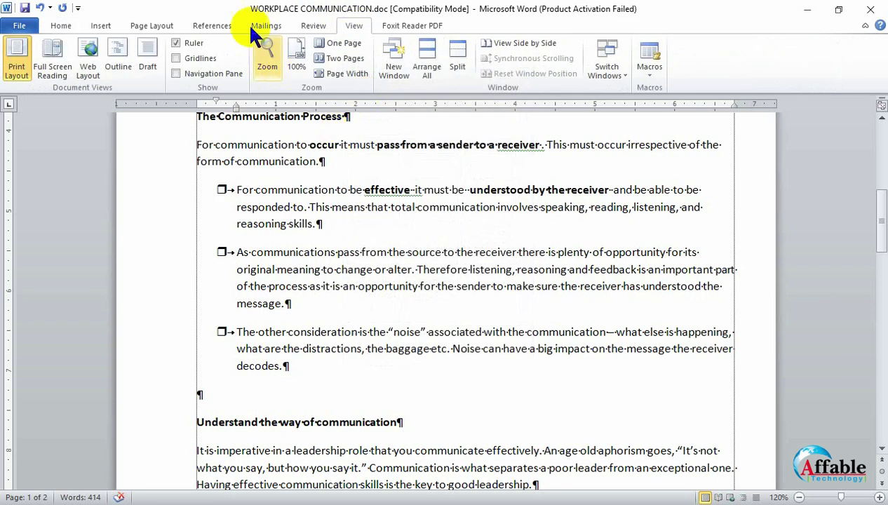
click(61, 26)
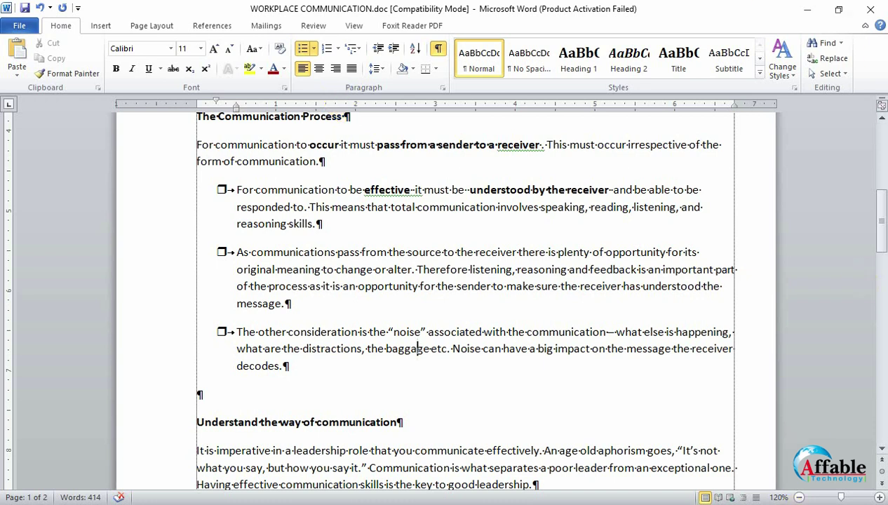
mouse_move(486, 327)
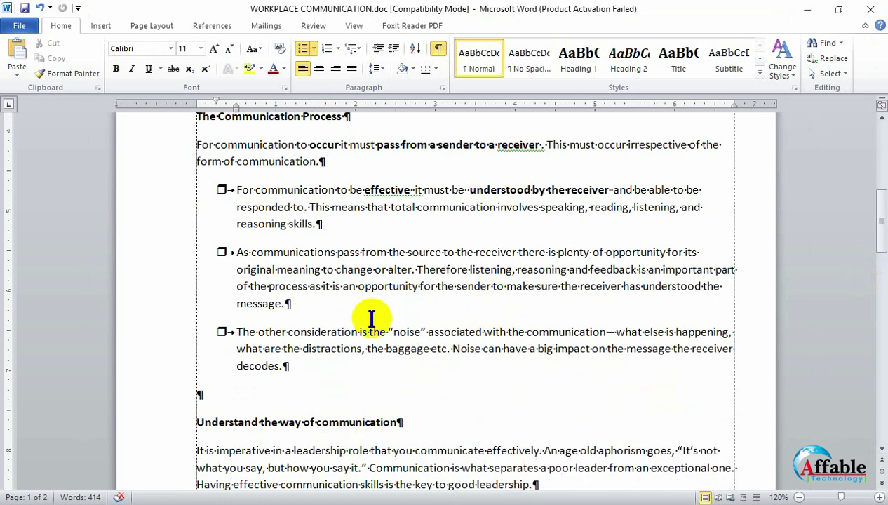
click(300, 370)
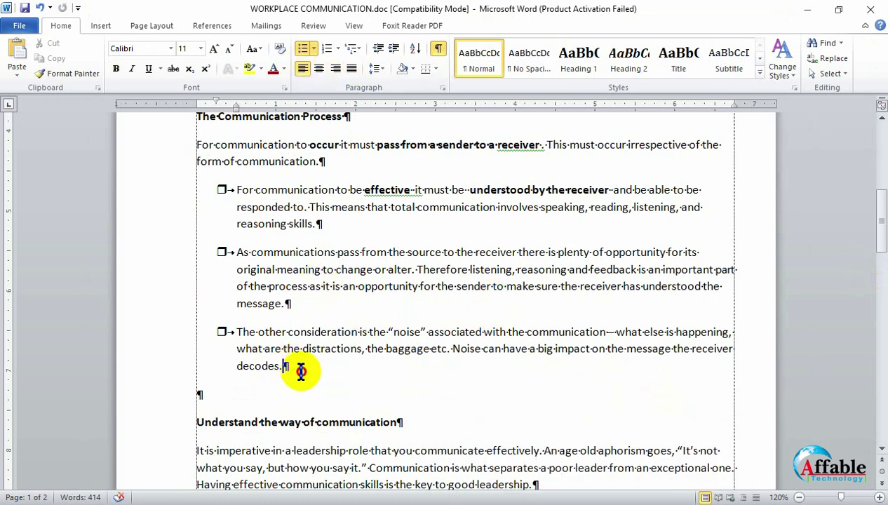
drag(301, 371, 231, 197)
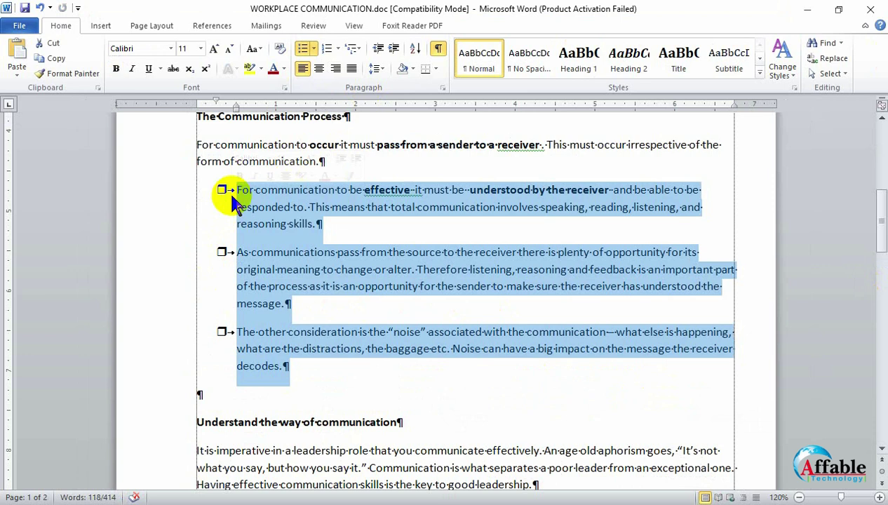
click(336, 286)
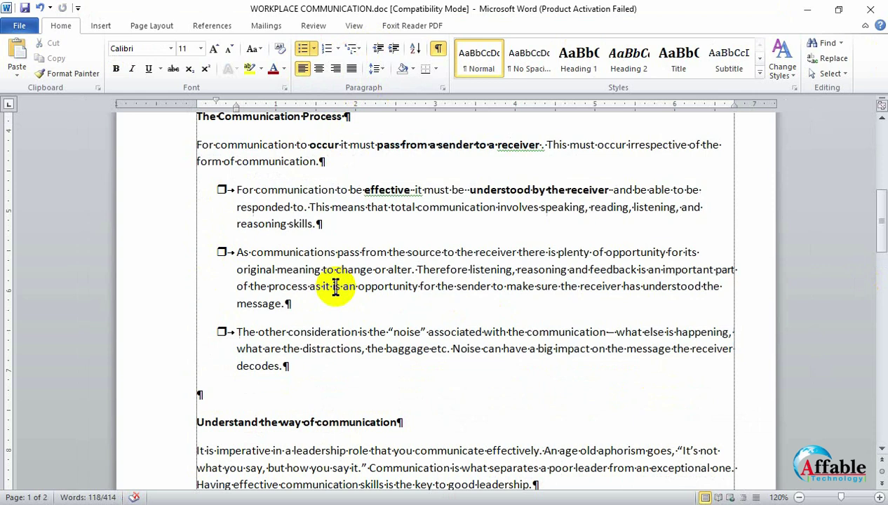
click(293, 307)
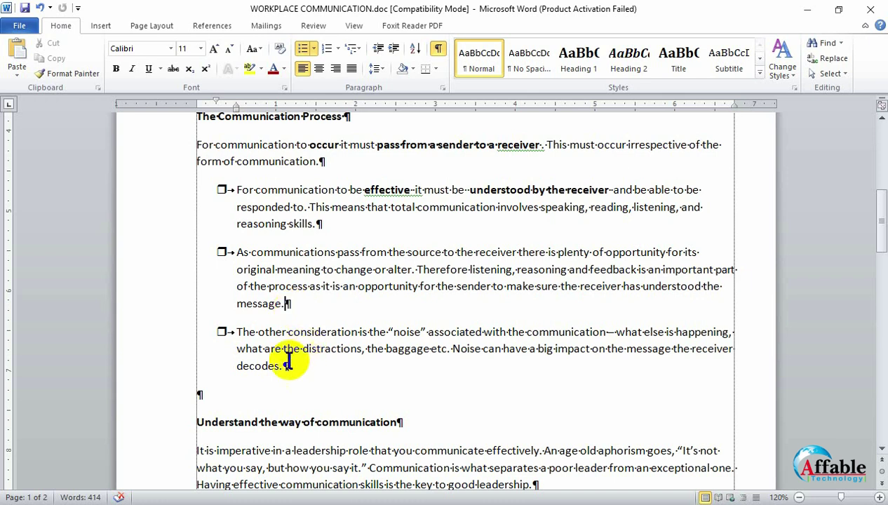
drag(293, 363, 236, 195)
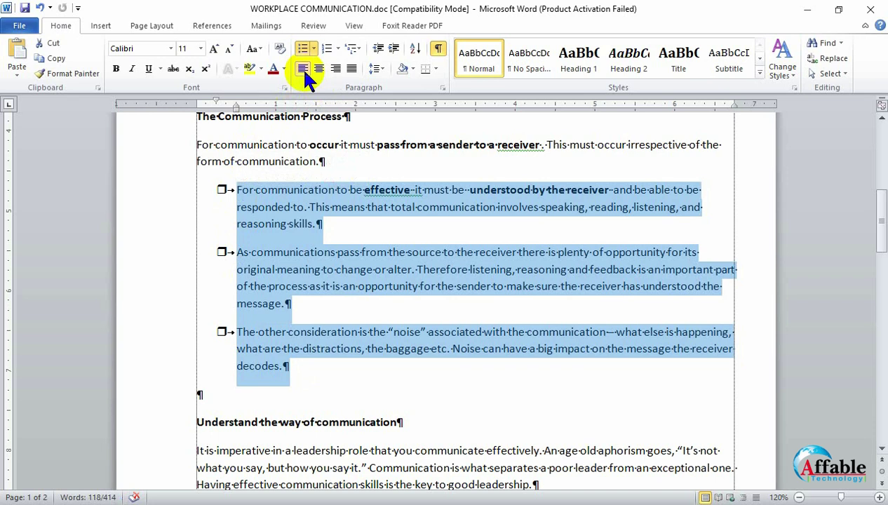
click(370, 346)
scroll(377, 342, up, 10)
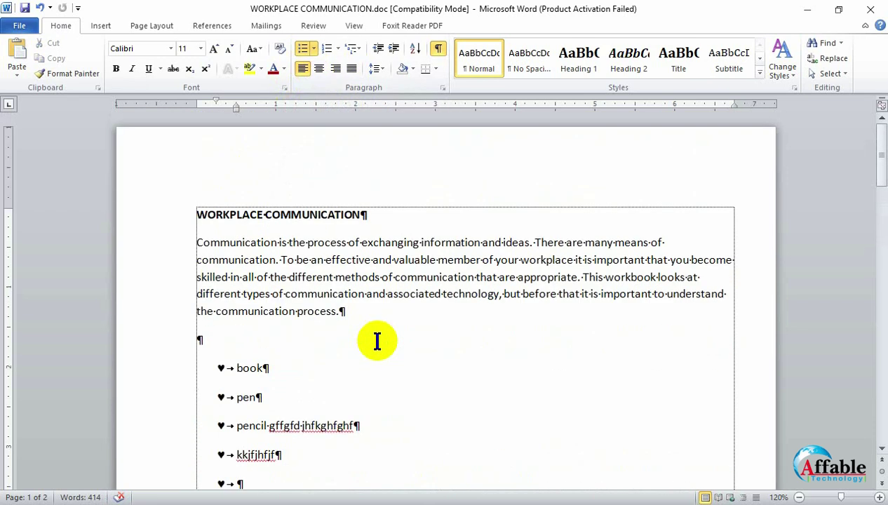
click(373, 304)
click(618, 394)
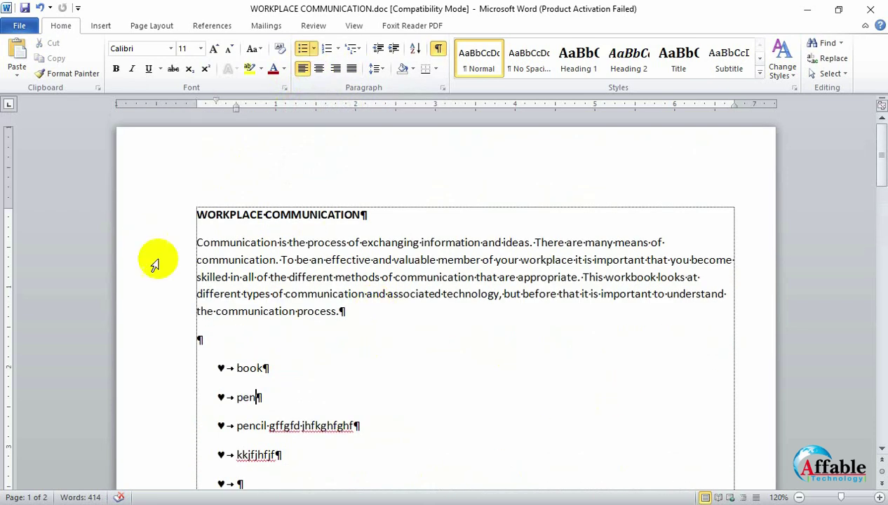
mouse_move(199, 215)
mouse_down()
mouse_move(216, 220)
mouse_move(199, 218)
mouse_up()
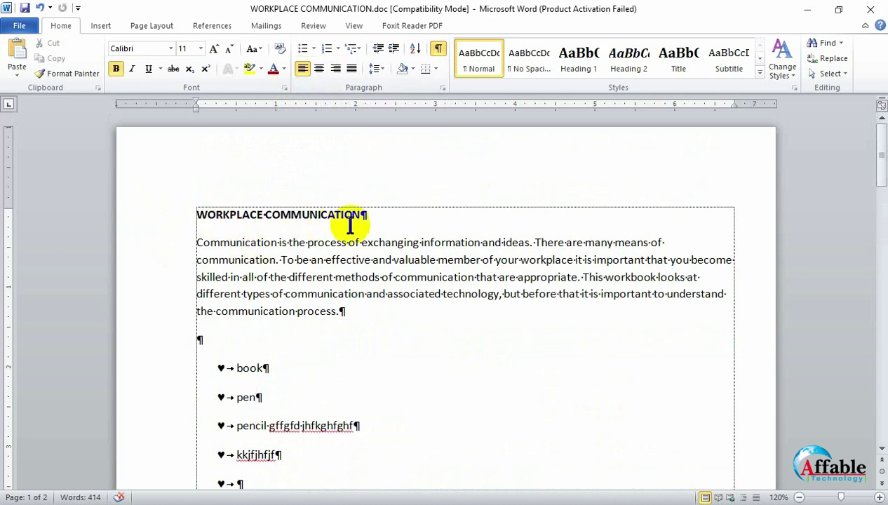
drag(360, 218, 187, 217)
click(220, 282)
click(242, 214)
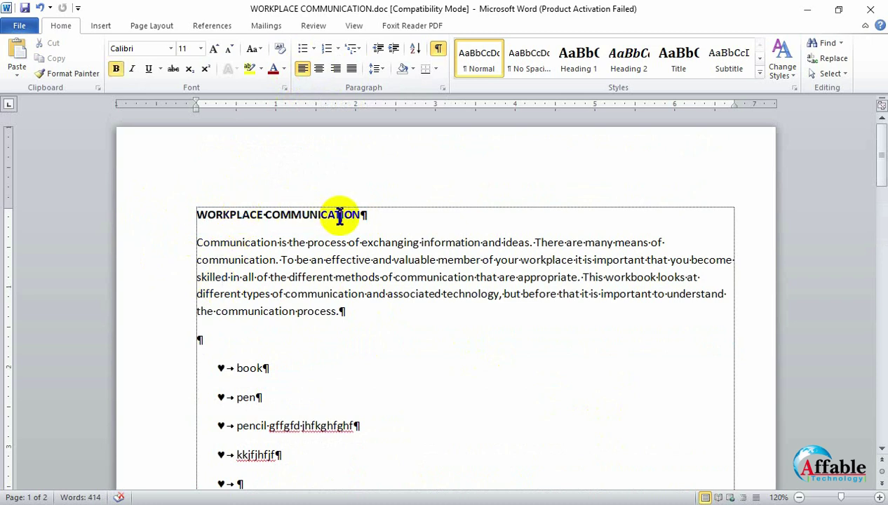
click(377, 224)
Center the introductory paragraph beginning "Communication is the process of exchanging information and ideas."
click(345, 310)
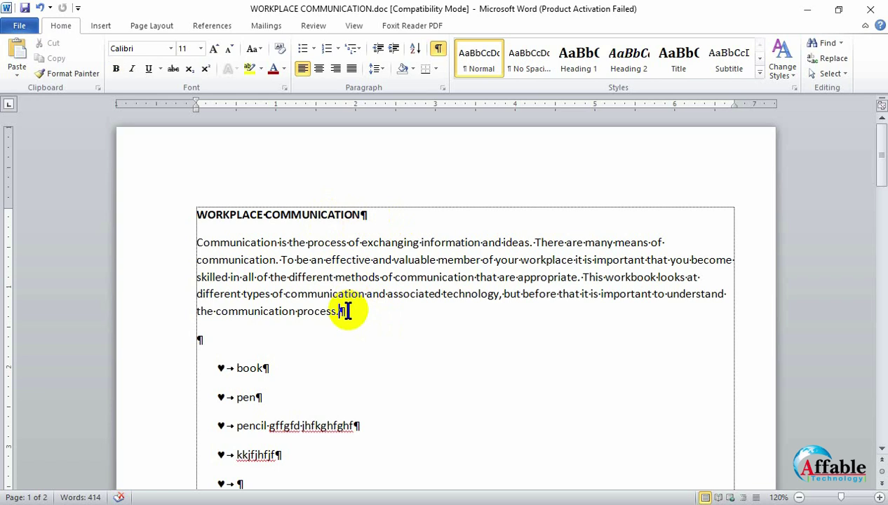
click(370, 260)
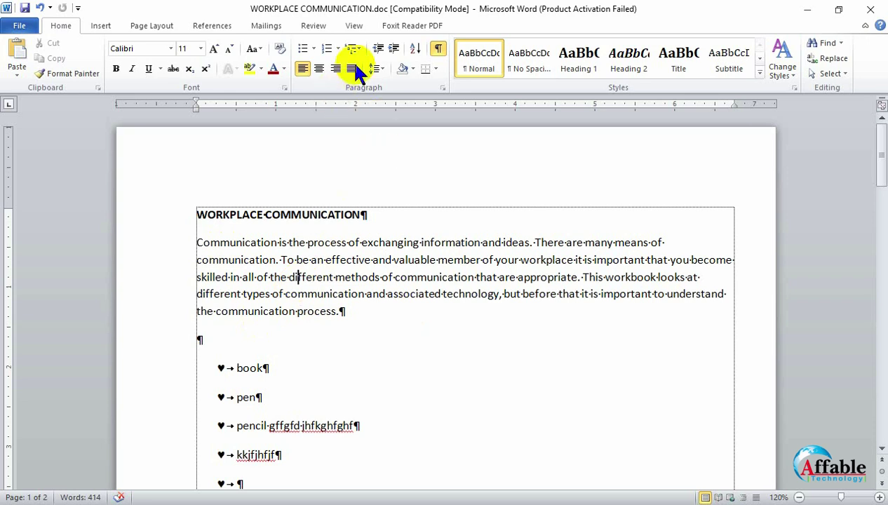
click(320, 68)
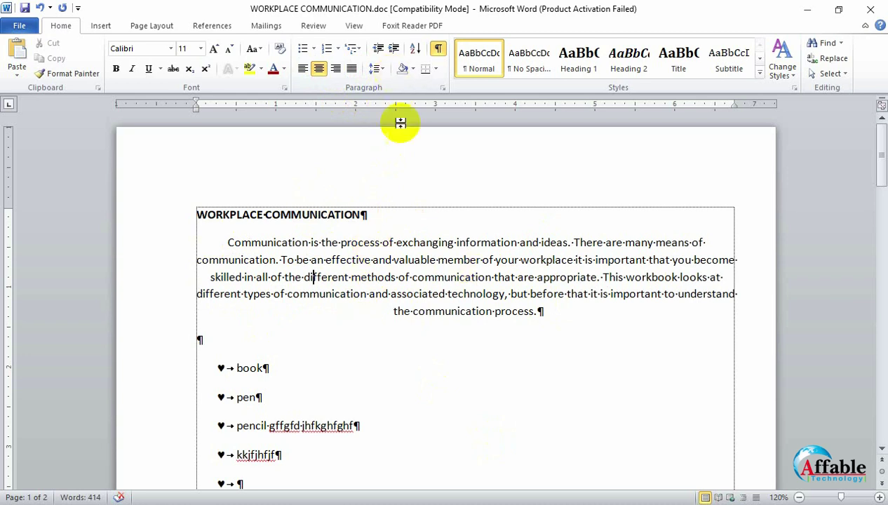
click(227, 243)
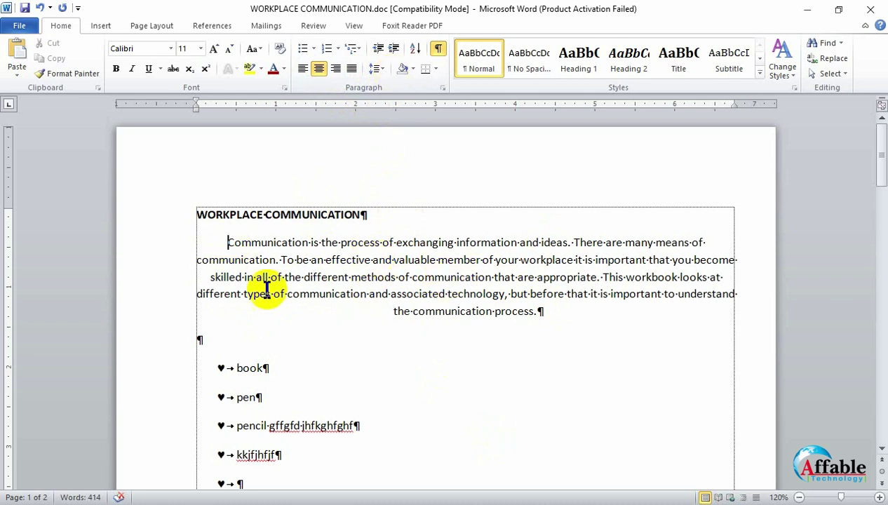
text(gfg)
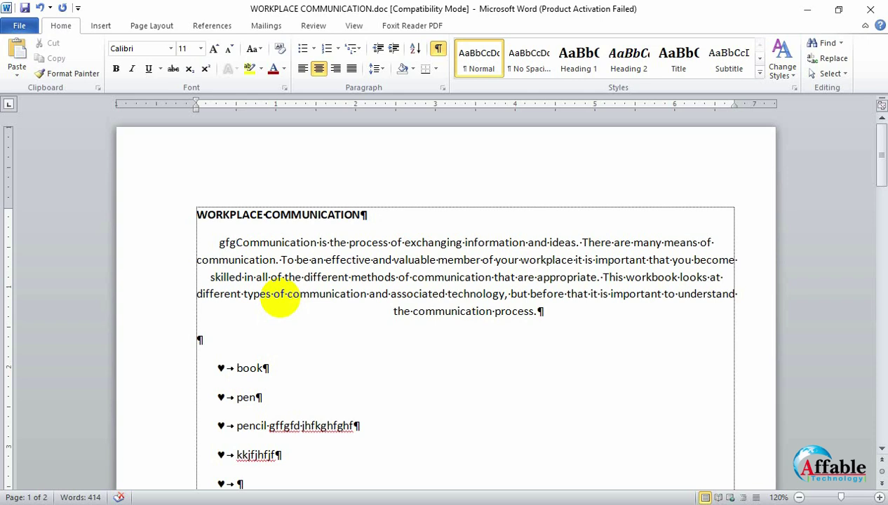
key(BackSpace)
key(BackSpace)
key(BackSpace)
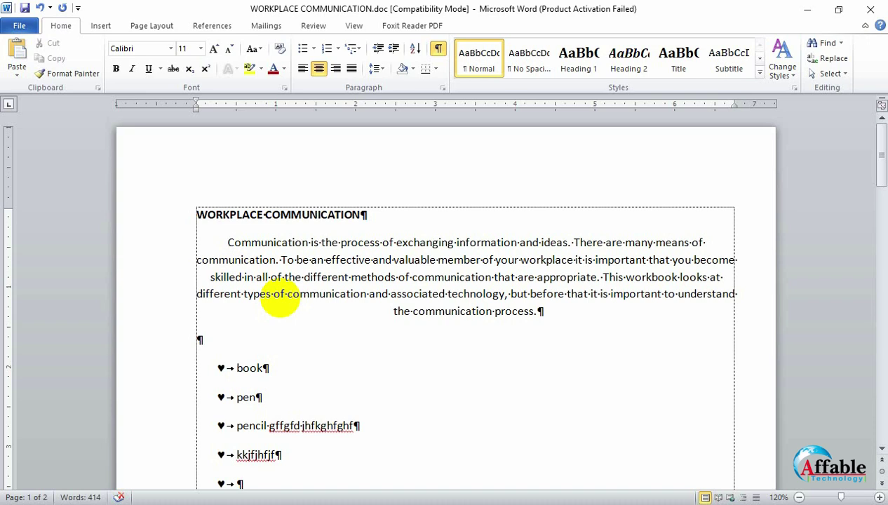
Insert an empty paragraph above the centered introduction, and add "fgdjfdghgh" plus an empty line directly below the WORKPLACE COMMUNICATION title
key(Return)
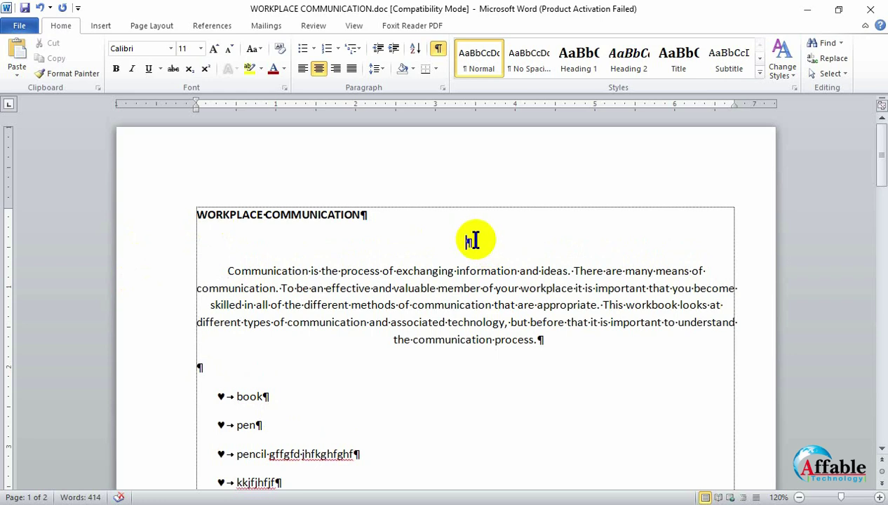
key(Up)
key(Up)
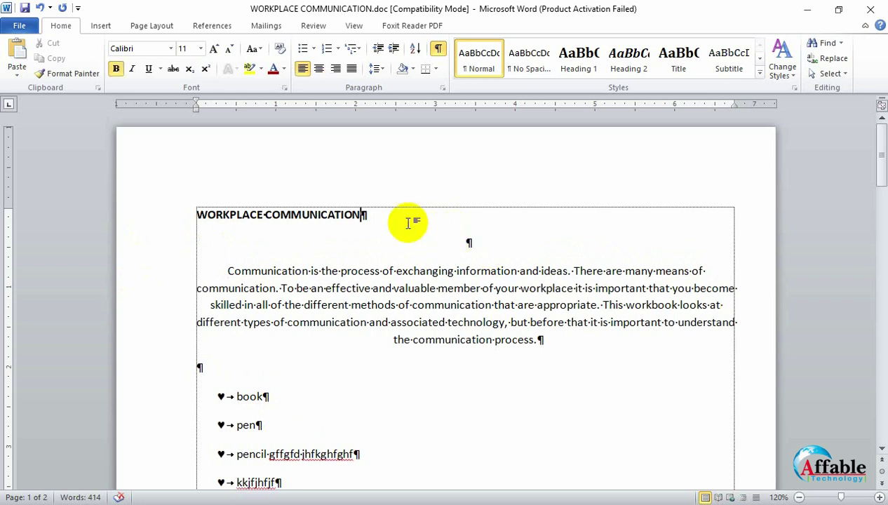
key(Return)
text(fgdjfdghgh)
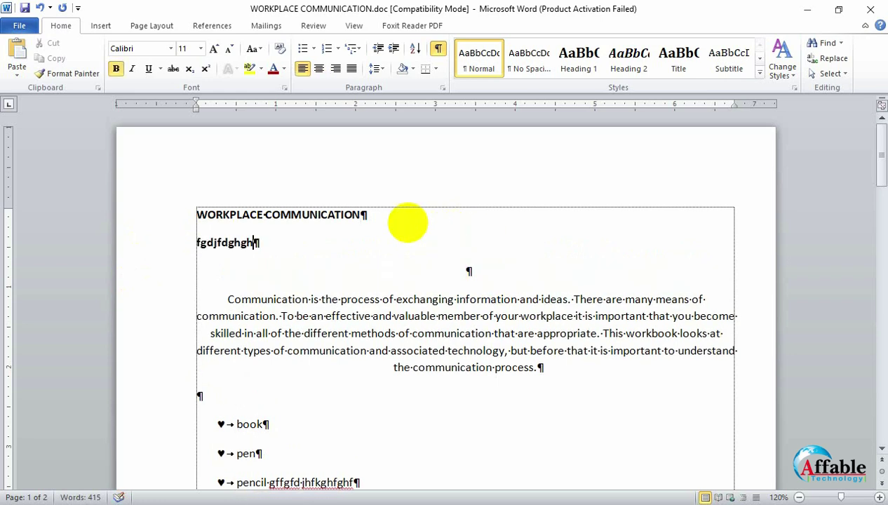
key(Return)
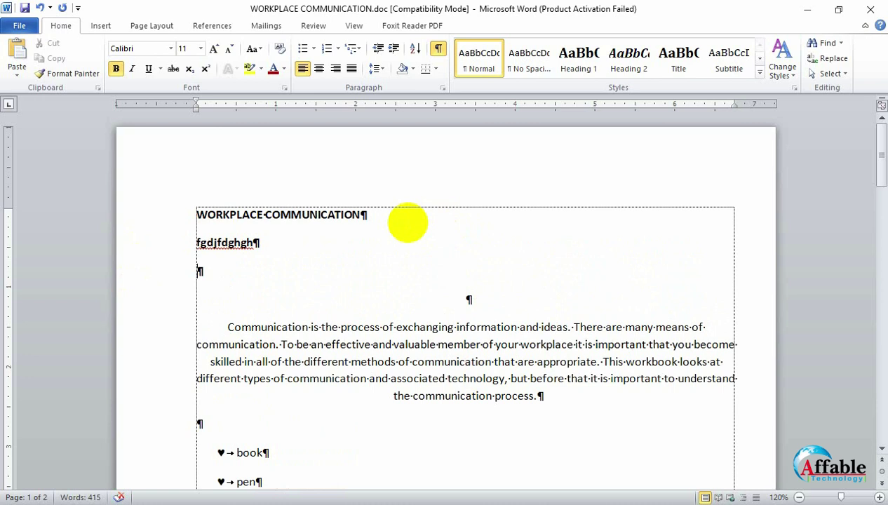
Add "hhjjhjhjh" on the empty line below "fgdjfdghgh", and center the "fgdjfdghgh" line with its text replaced by "hdfdgdhfgdfghdfgd"
text(hhjjhjhjh)
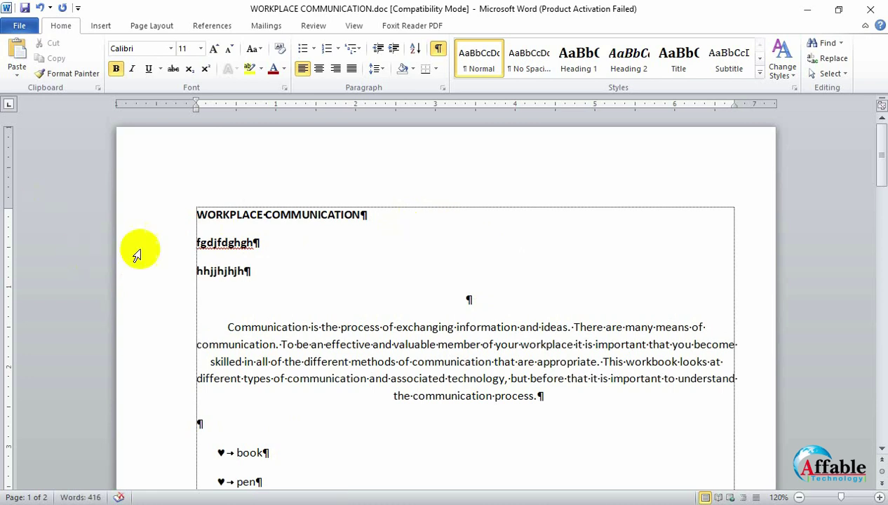
click(197, 242)
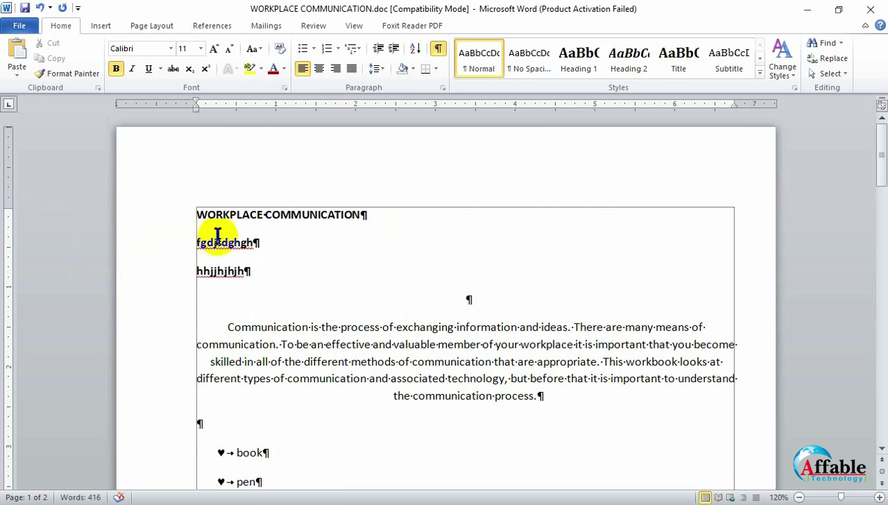
click(320, 68)
drag(436, 242, 493, 245)
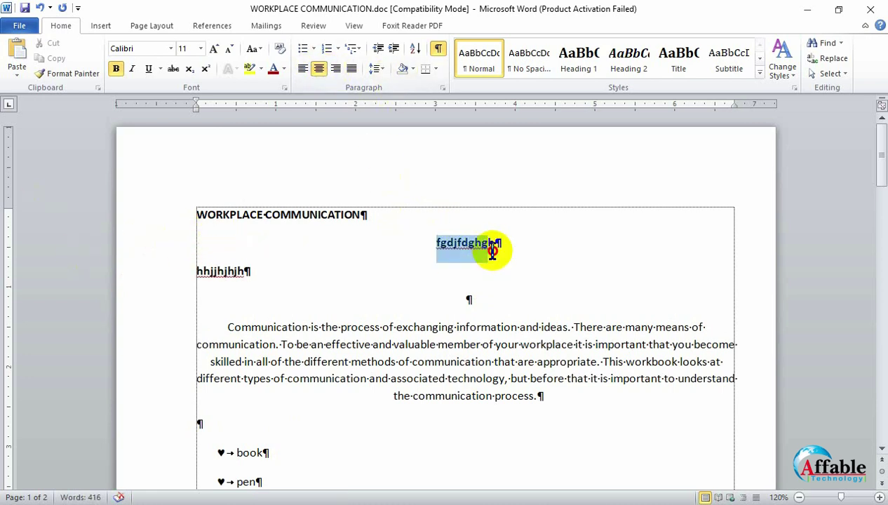
text(hdfdgdhfgdfghdfgd)
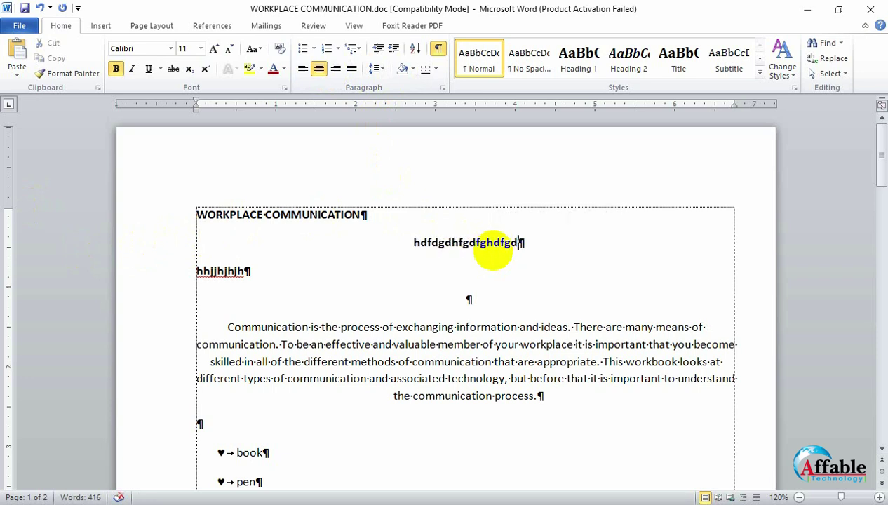
Right-align the introductory paragraph beginning "Communication is the process", then justify it
click(508, 345)
scroll(491, 324, down, 3)
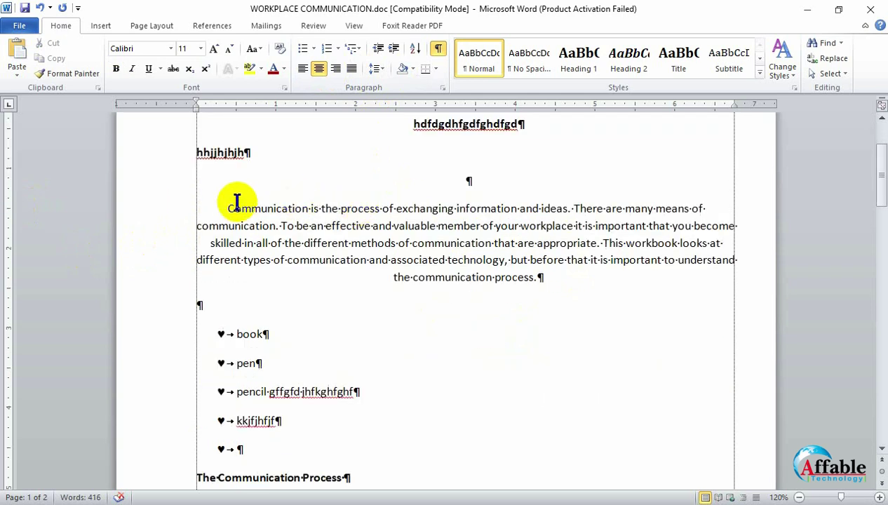
drag(236, 204, 497, 312)
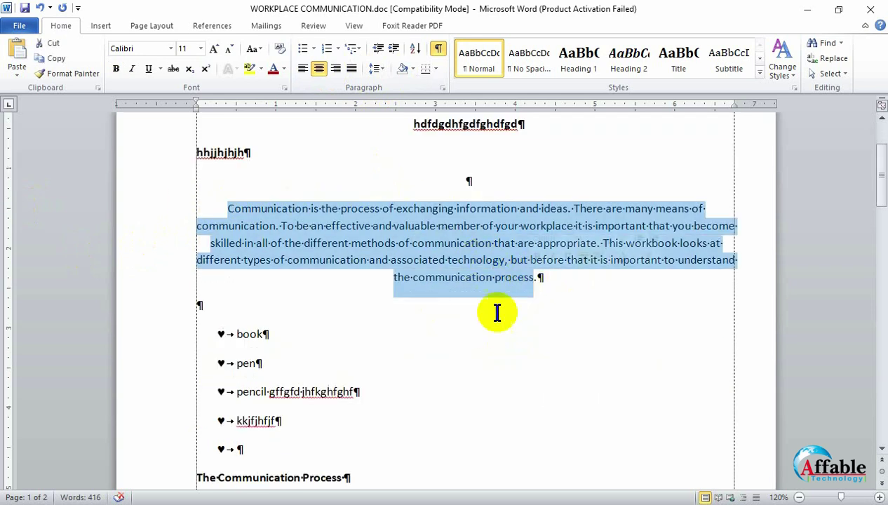
click(503, 358)
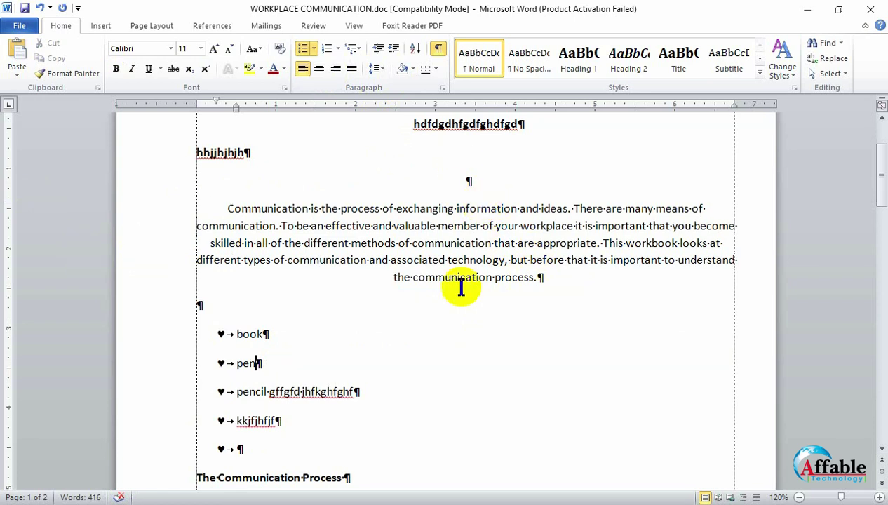
scroll(456, 231, up, 1)
click(461, 265)
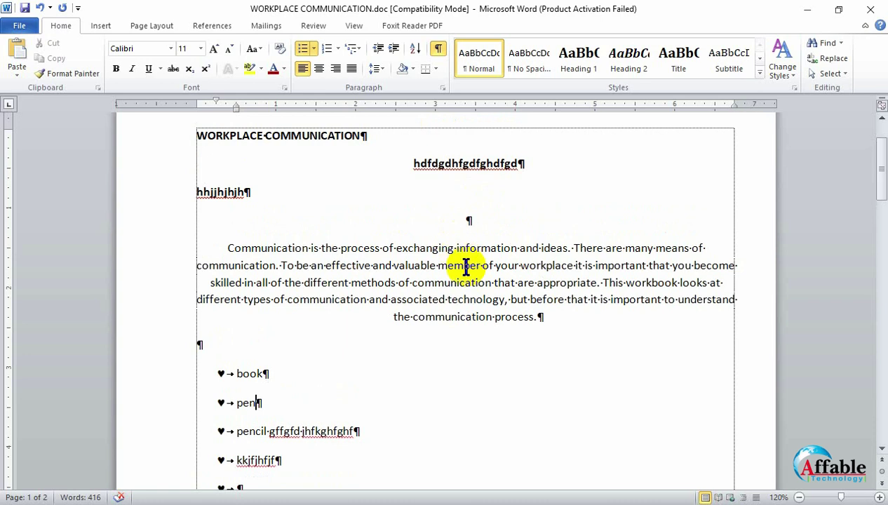
click(336, 69)
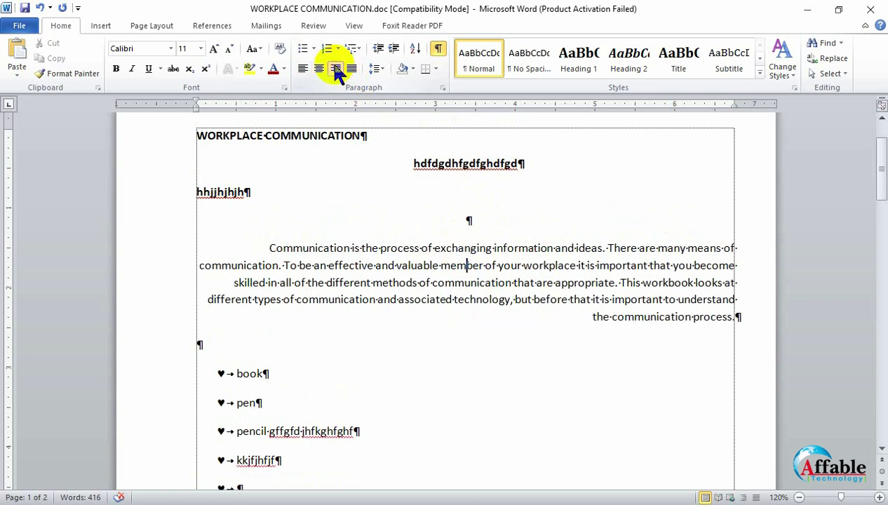
click(351, 69)
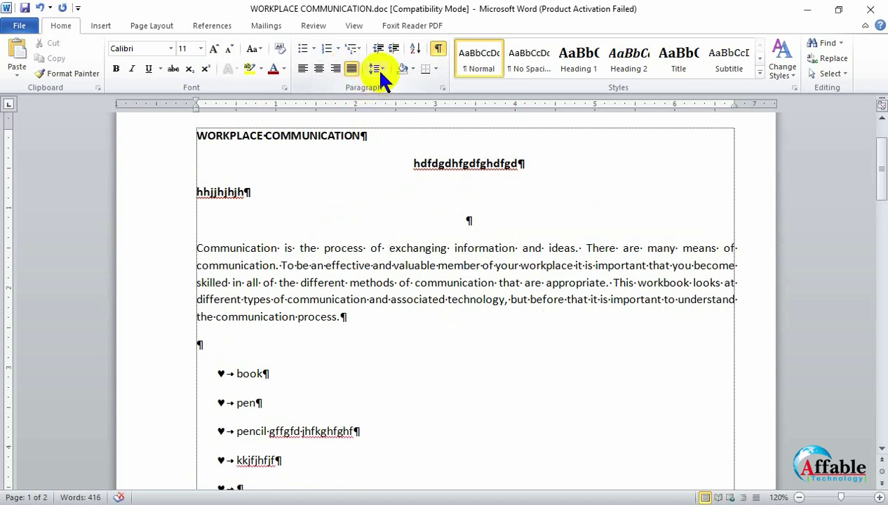
click(376, 69)
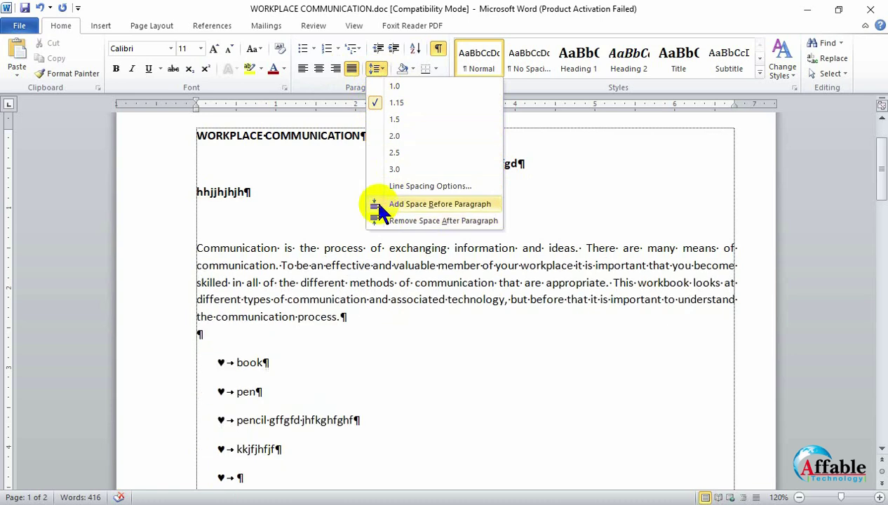
click(396, 264)
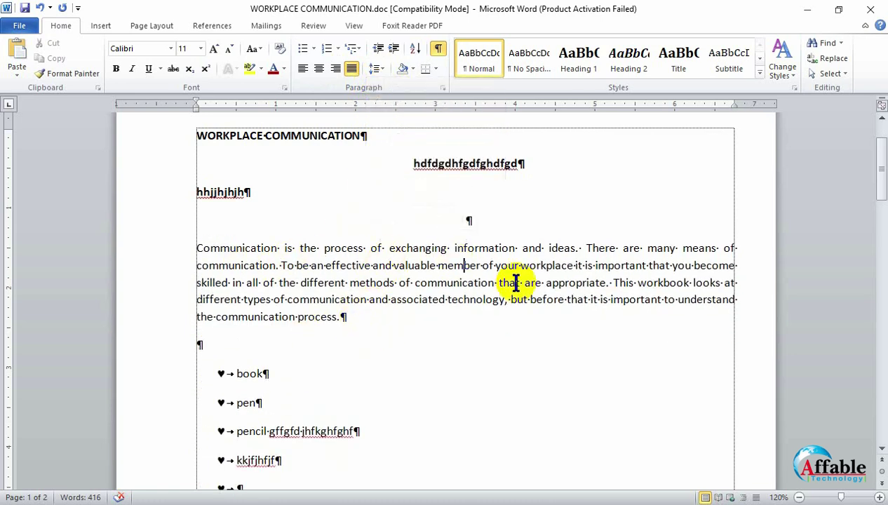
Delete the heart-bulleted list together with the empty paragraph above it and the heading "The Communication Process" below it
scroll(451, 331, down, 3)
scroll(397, 317, down, 3)
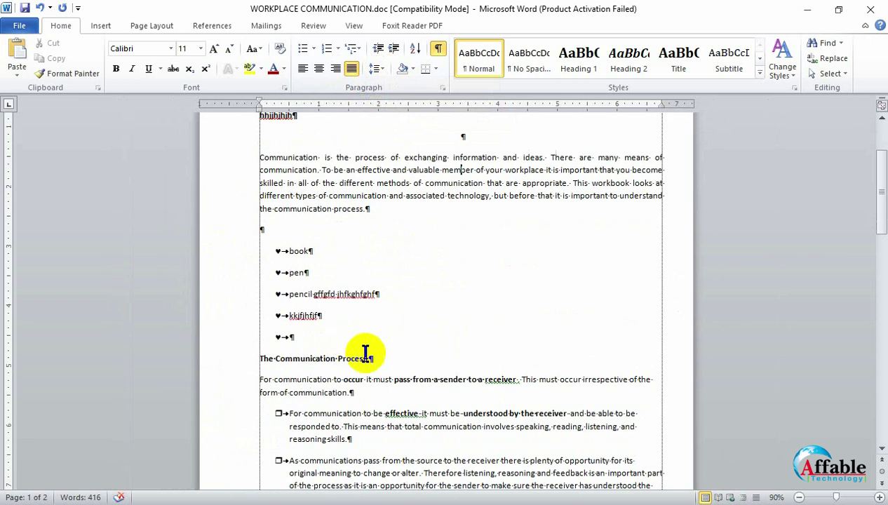
drag(389, 360, 232, 234)
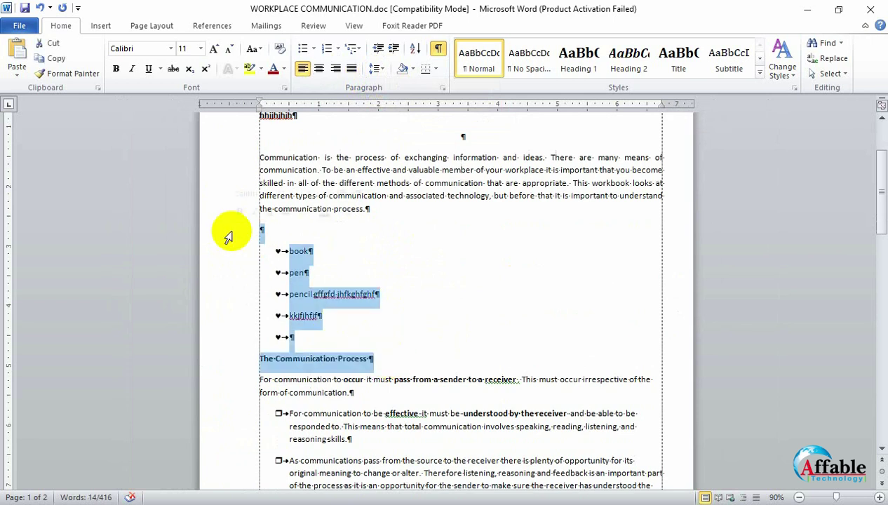
key(Delete)
scroll(519, 327, up, 2)
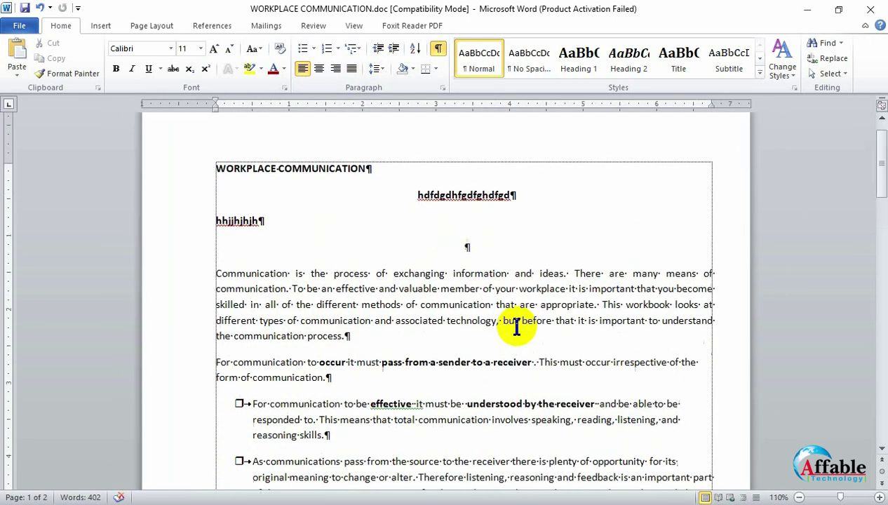
scroll(516, 326, down, 3)
scroll(516, 326, up, 1)
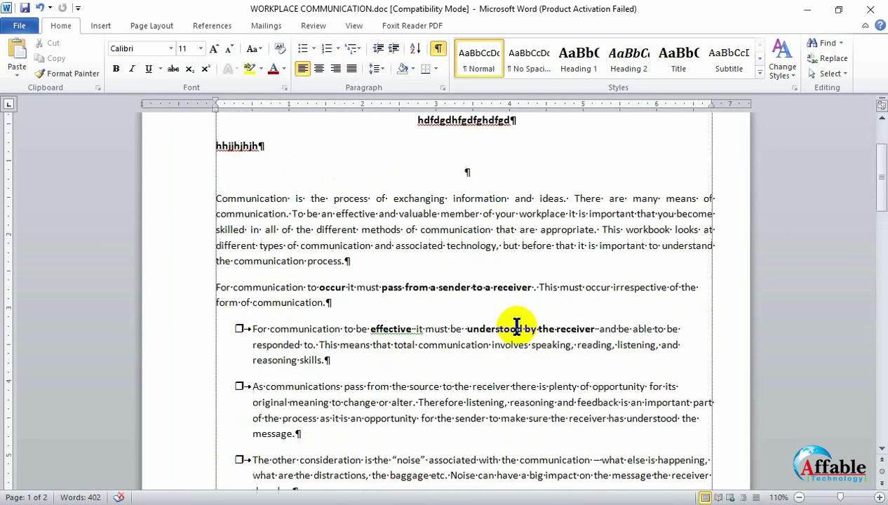
Set the line spacing of the justified introductory paragraph to 1.0
click(391, 216)
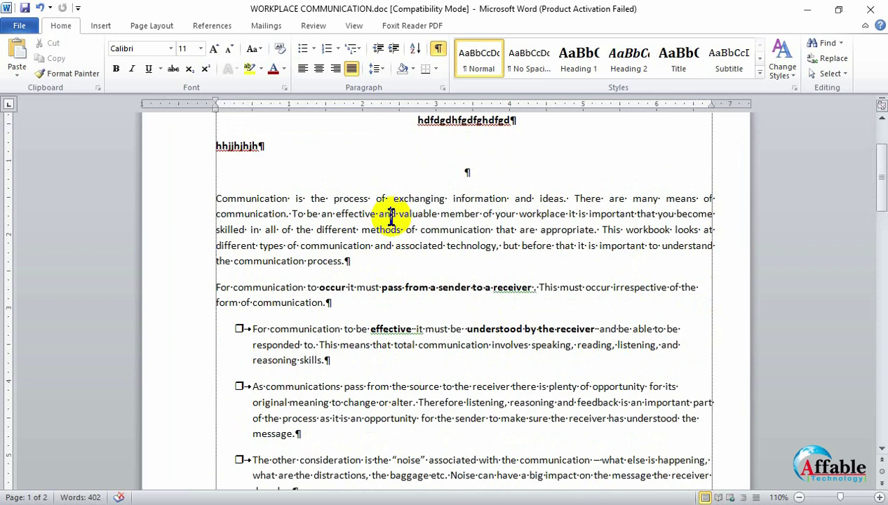
click(400, 214)
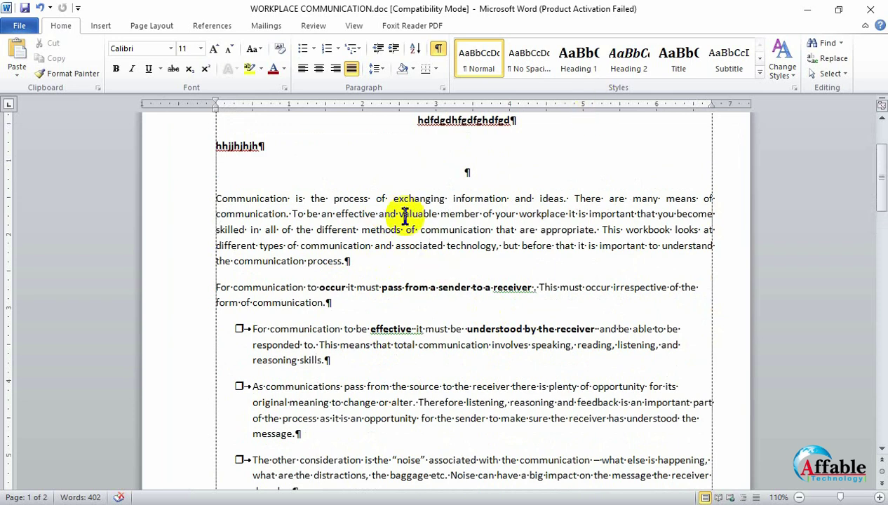
click(379, 69)
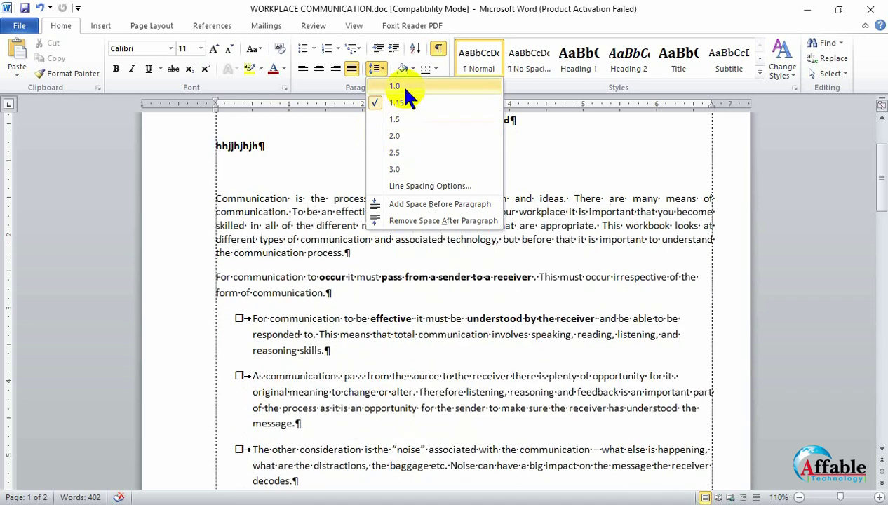
click(405, 86)
scroll(407, 317, down, 2)
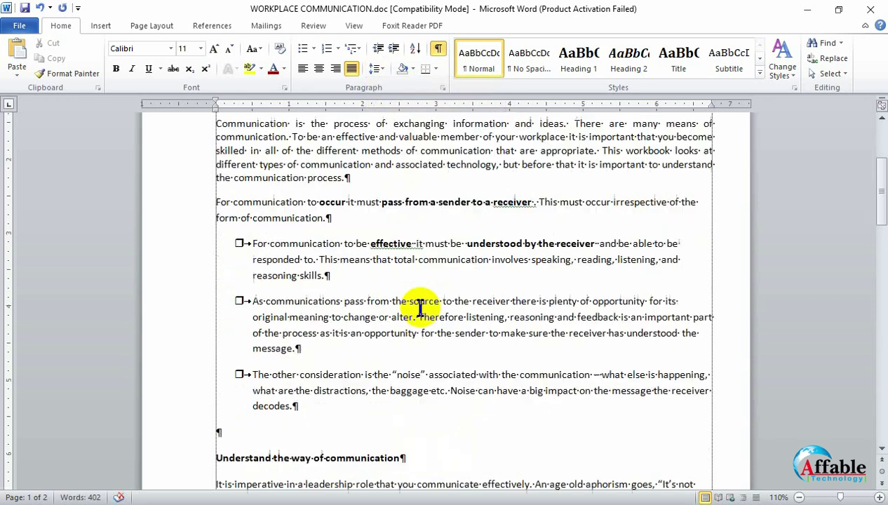
click(360, 259)
scroll(337, 313, down, 3)
scroll(541, 349, down, 3)
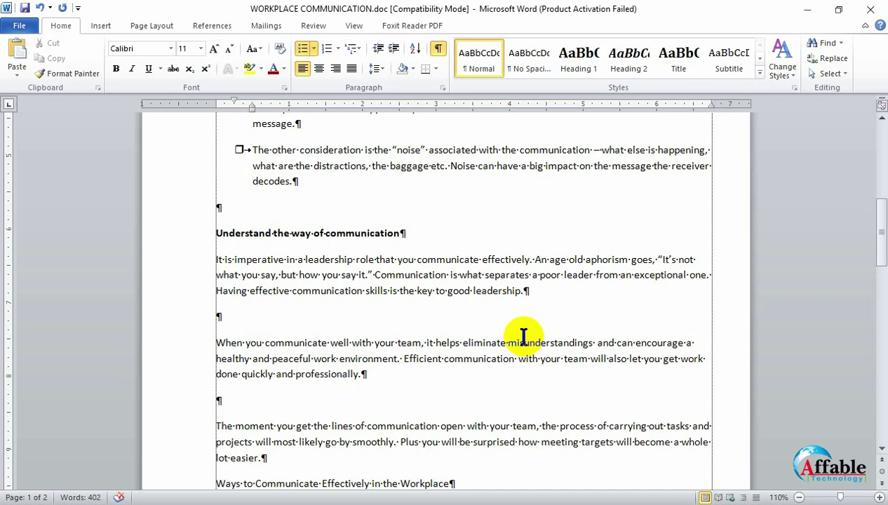
Add the filler line ";ahsdf;ihasdlkflsdajfskldfjskdj" below the "2. Emails" heading, leaving a blank paragraph between them
scroll(522, 335, down, 11)
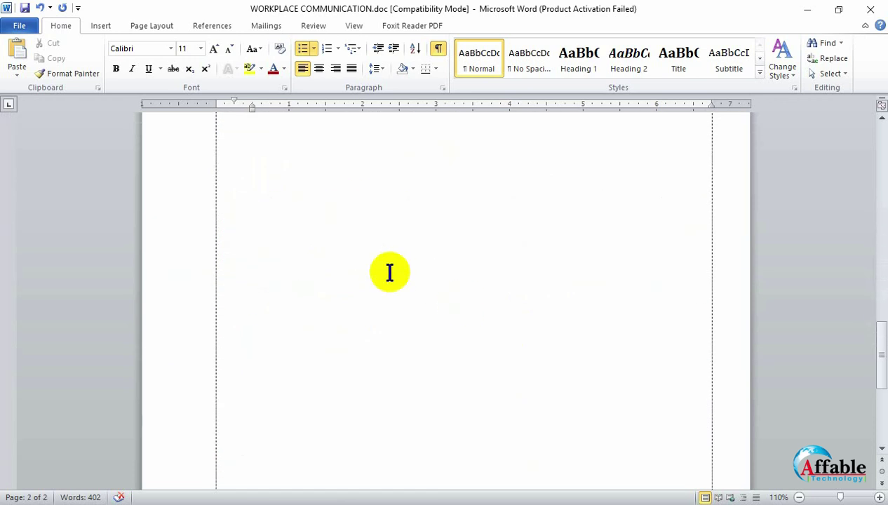
click(346, 339)
key(Return)
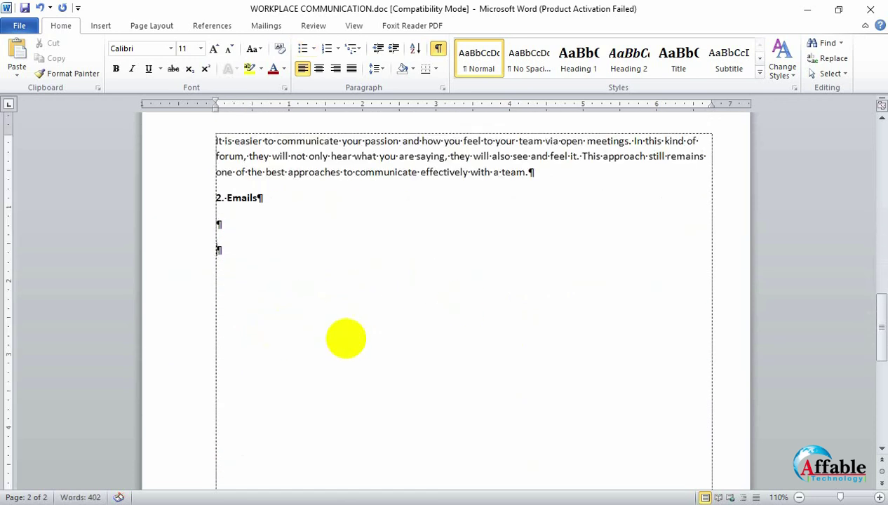
text(;ahsdf;ihasdlkflsdajfskldfjskdj)
key(Return)
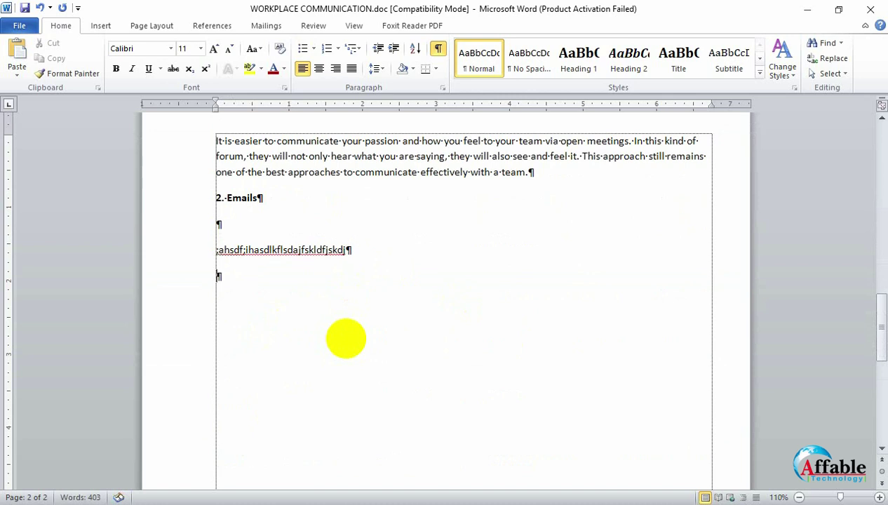
Enter a "Name:" line followed by a long row of dots beneath the filler text
text(Name:: .)
key(Return)
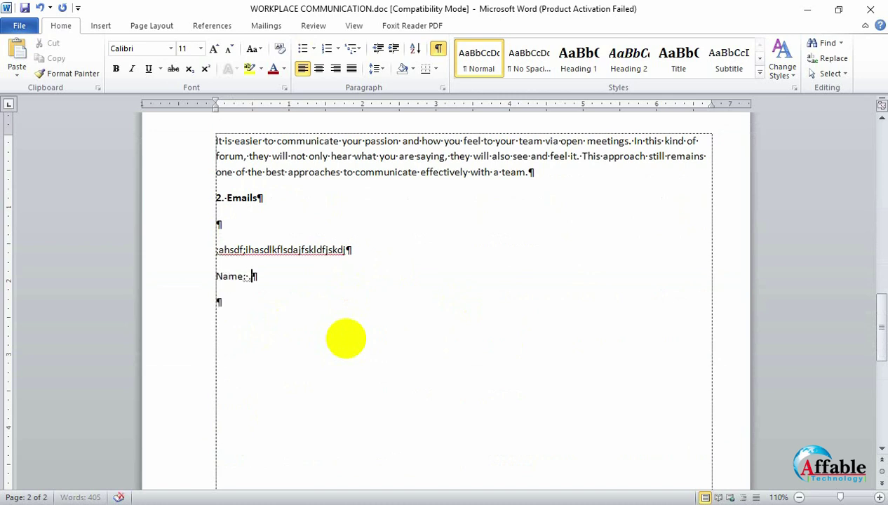
text(....................................................................)
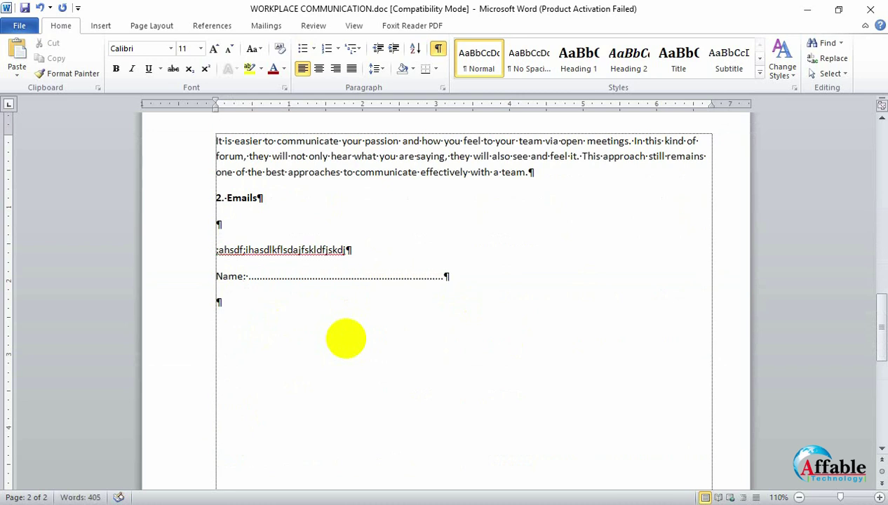
Add the labels "Father's Name:" and "Mother's Name" on separate lines under the Name line
key(Return)
text(Father's Name:)
key(Return)
text(Mot)
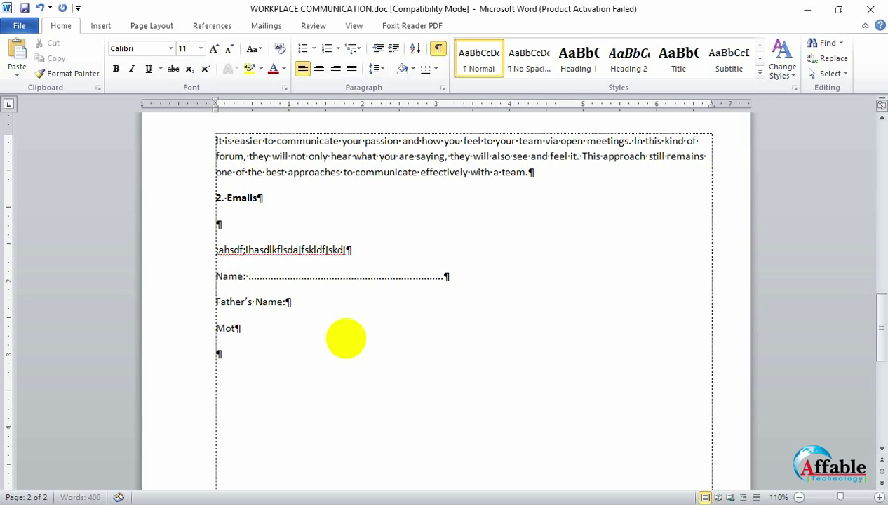
text(her's Name)
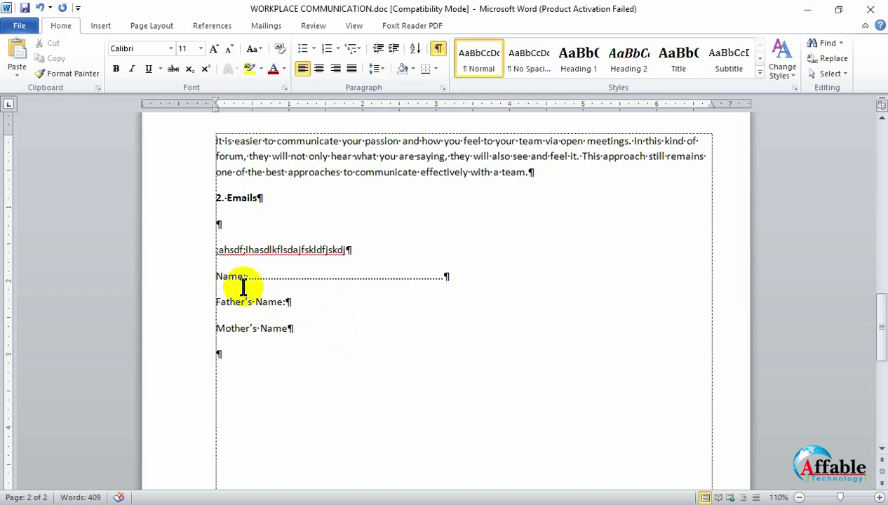
Copy the dotted line after "Name:" to the end of the "Father's Name:" label, removing the extra empty paragraph
drag(252, 278, 441, 292)
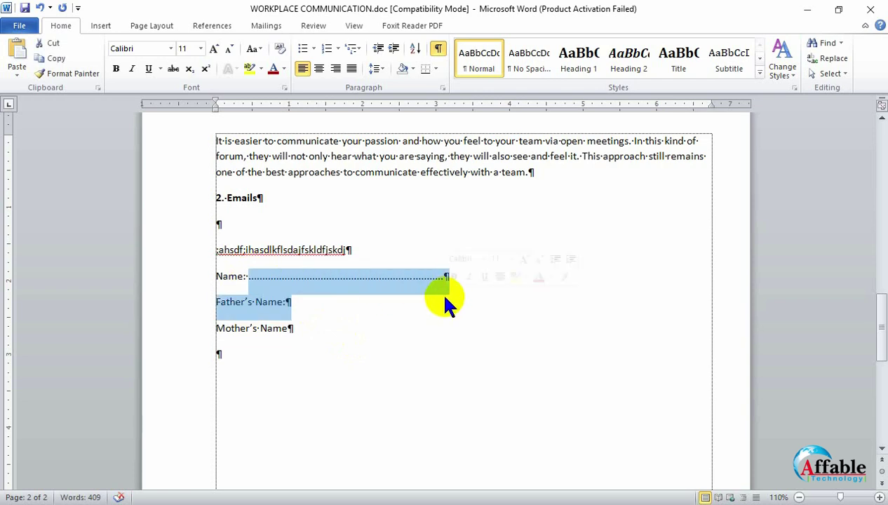
key(ctrl+b)
key(ctrl+z)
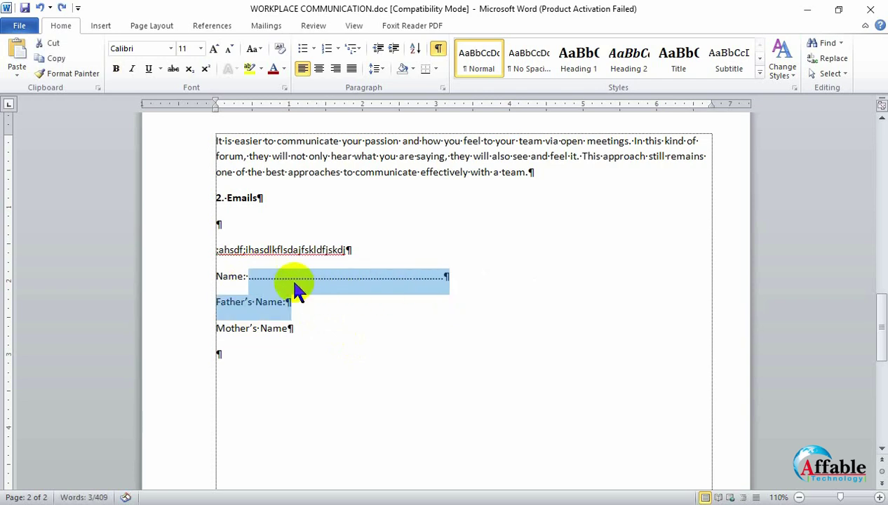
click(263, 278)
drag(303, 288, 451, 289)
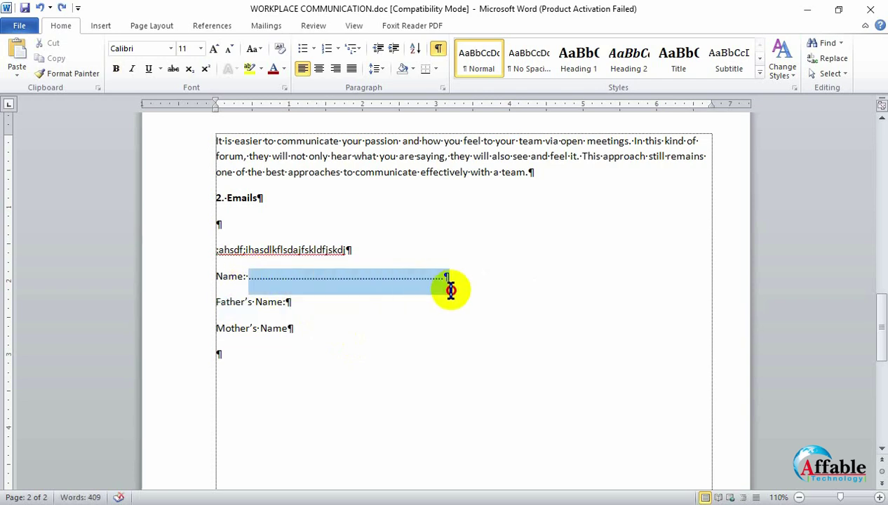
click(377, 309)
text(.....................................................................)
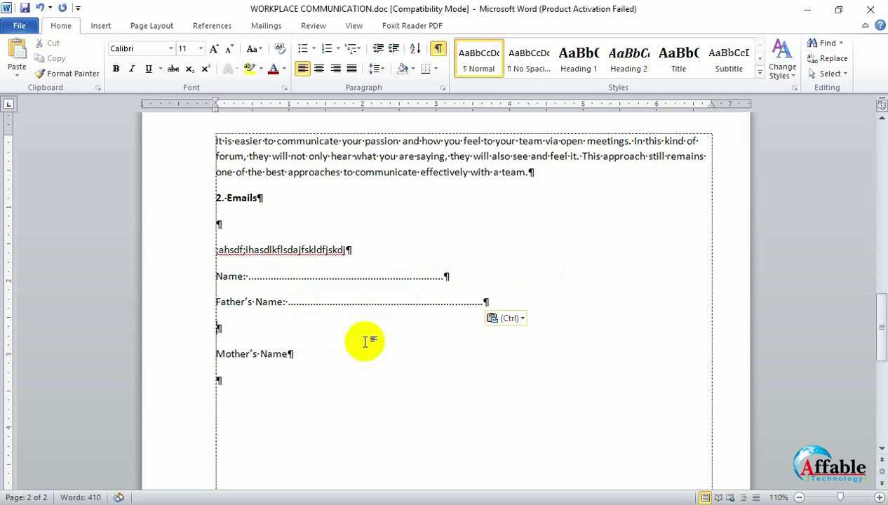
key(BackSpace)
Paste the copied dotted line after the "Mother's Name" label and remove the extra empty paragraph
click(341, 337)
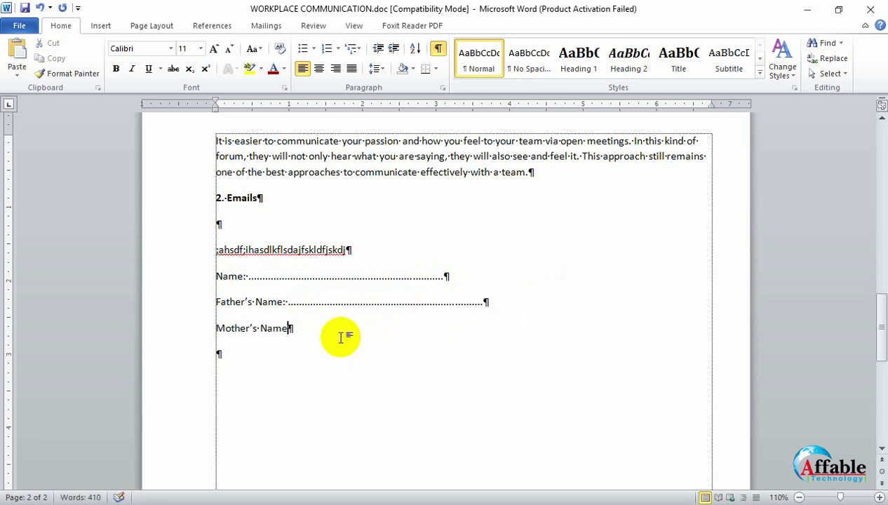
key(ctrl+v)
key(BackSpace)
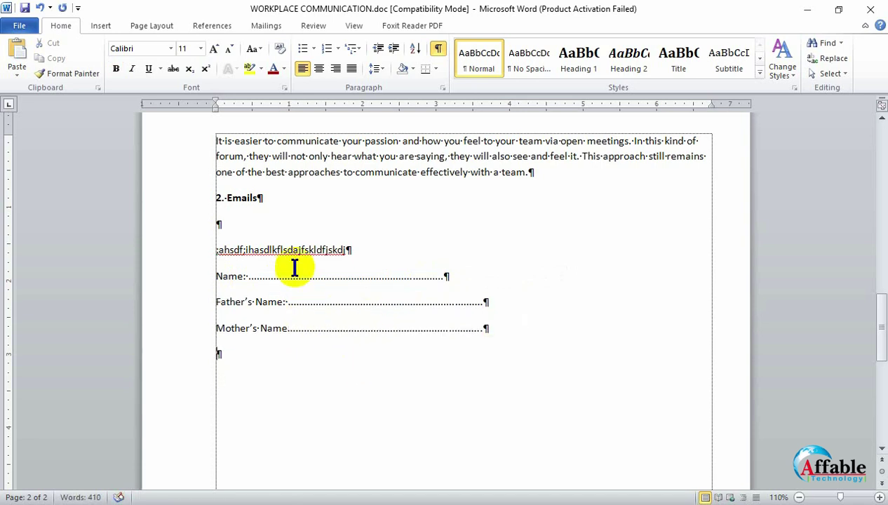
Move the Name, Father's Name and Mother's Name lines from page 2 to directly below the opening paragraph on page 1
click(507, 341)
drag(507, 341, 218, 291)
click(367, 406)
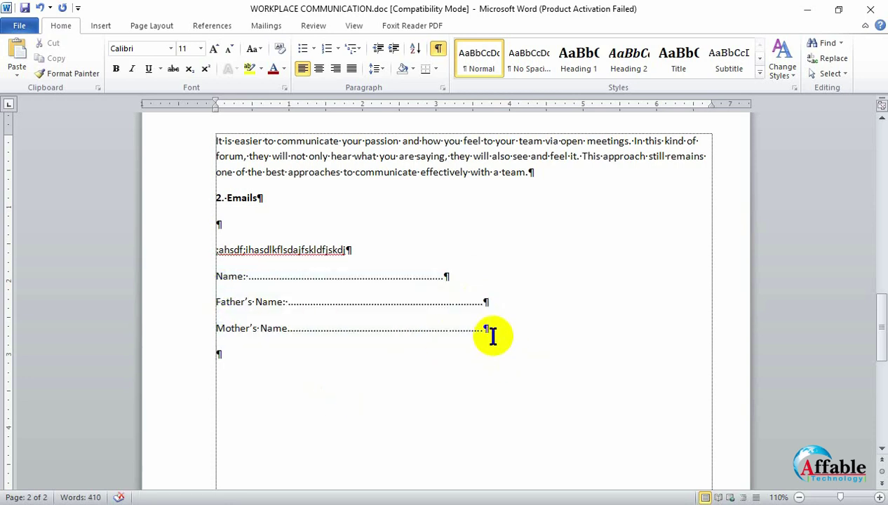
drag(490, 336, 203, 294)
key(Delete)
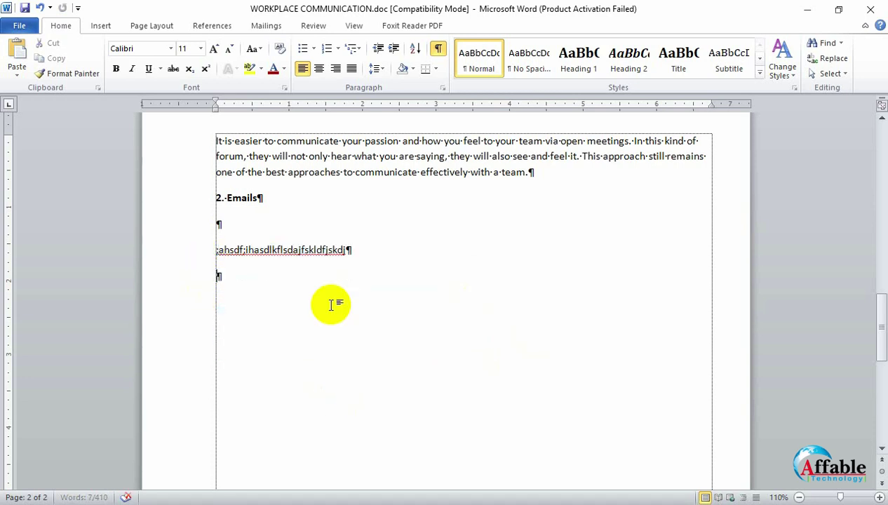
scroll(327, 301, up, 17)
scroll(330, 306, up, 3)
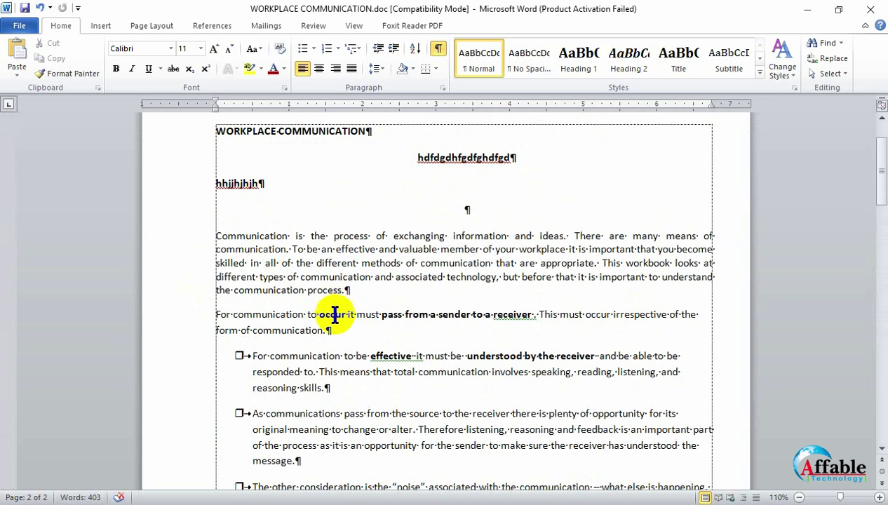
click(370, 297)
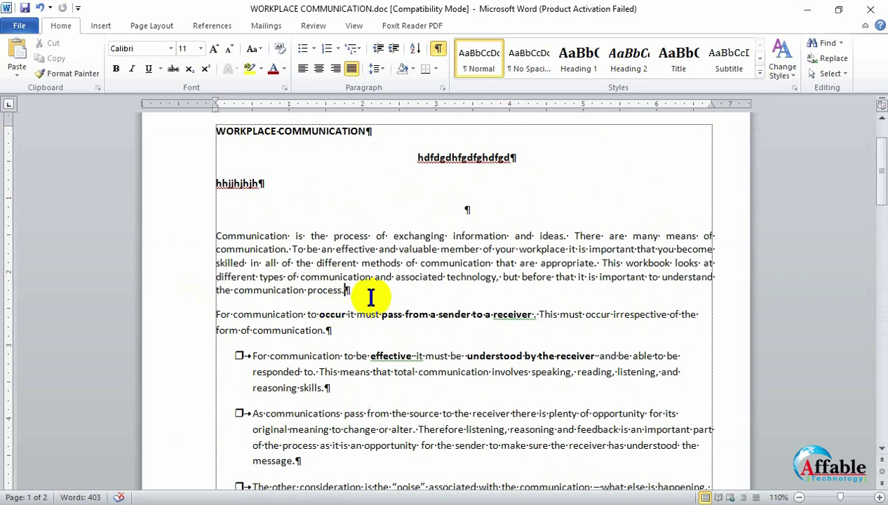
key(Return)
key(ctrl+v)
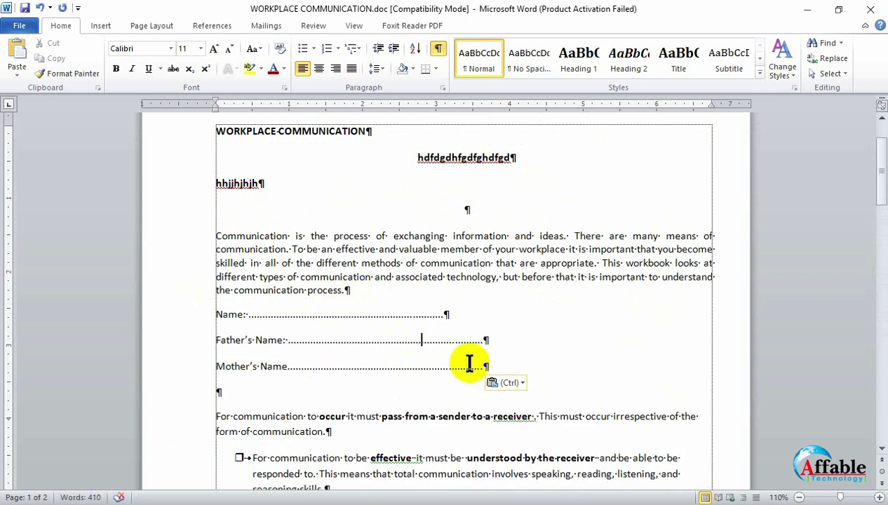
Select the three dotted name lines and examine their indentation and spacing settings in the Paragraph dialog
drag(490, 367, 211, 312)
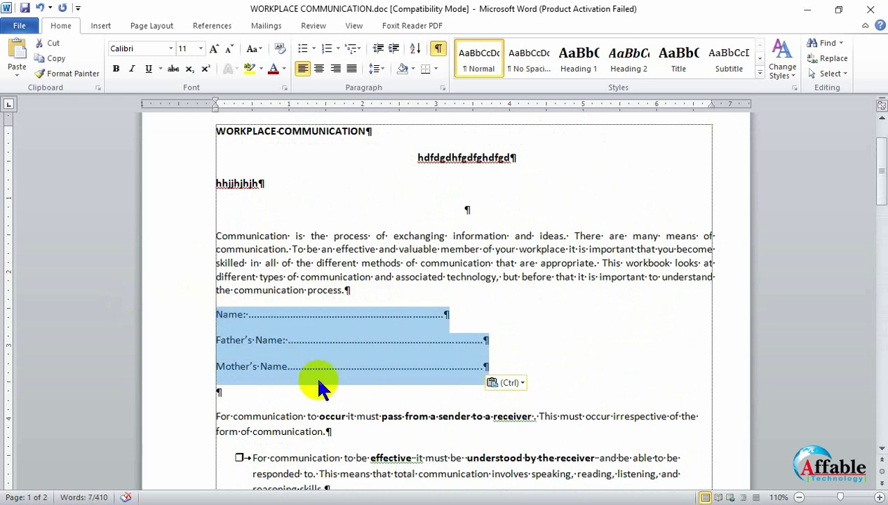
key(ctrl+s)
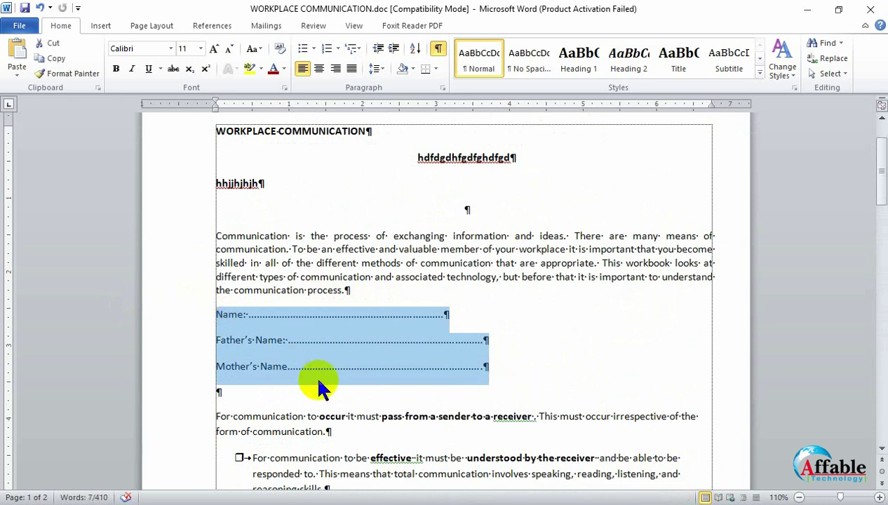
drag(485, 369, 216, 315)
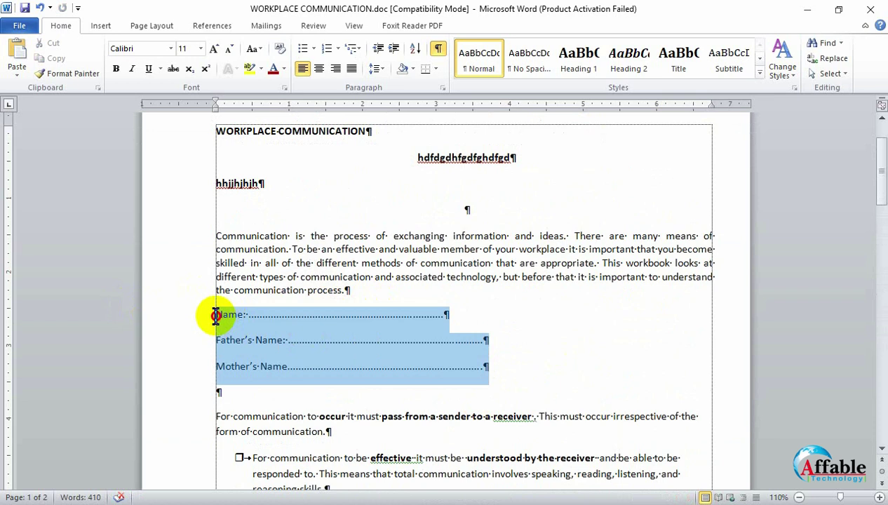
click(376, 68)
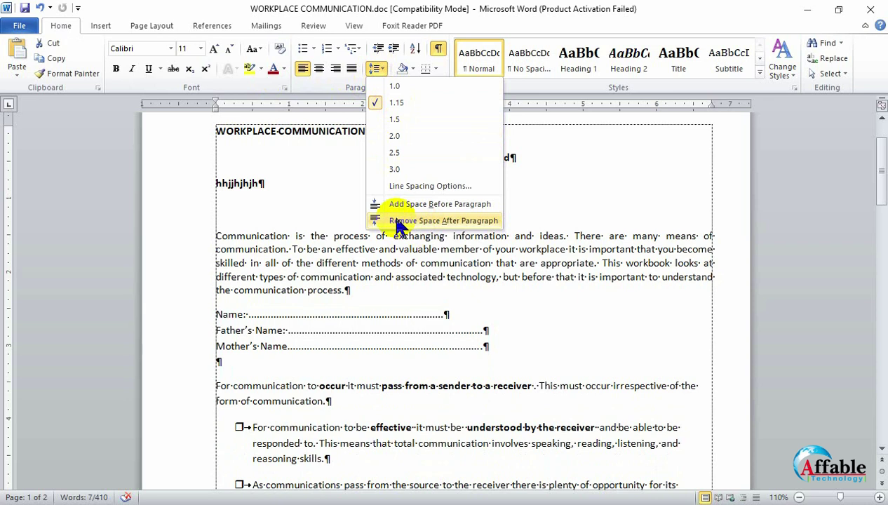
click(428, 191)
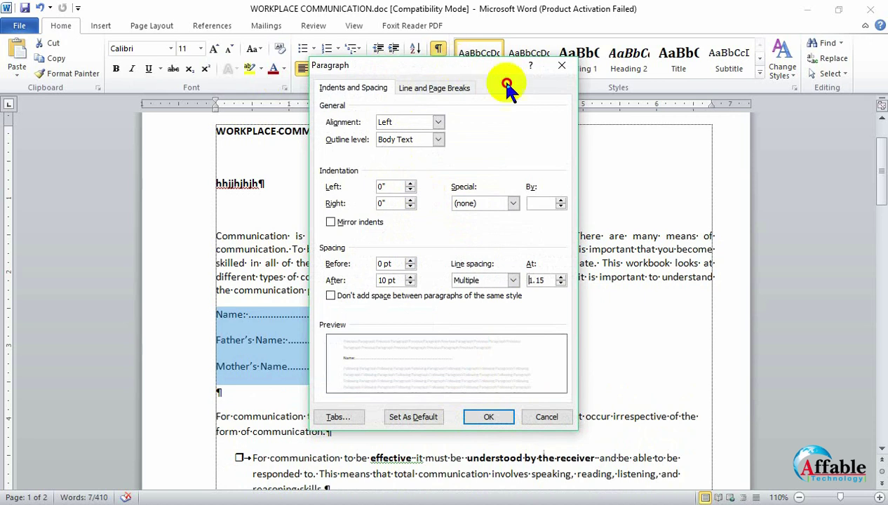
drag(460, 64, 651, 63)
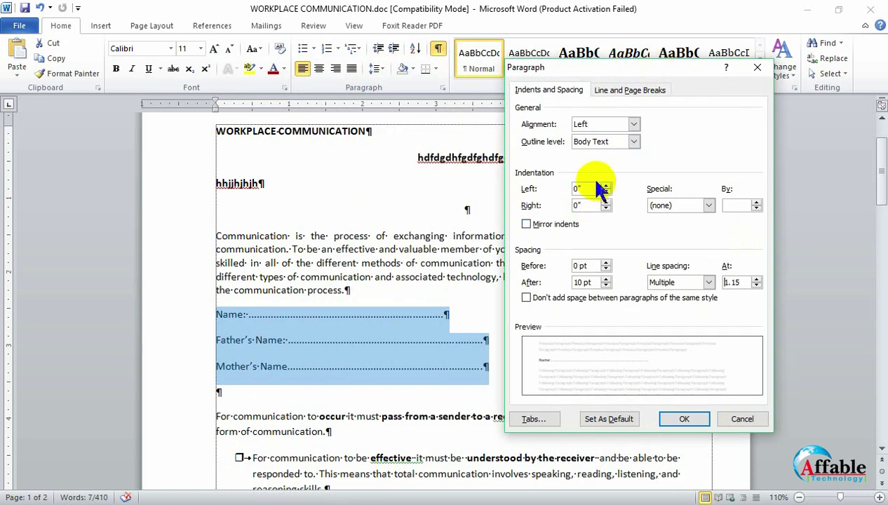
click(741, 420)
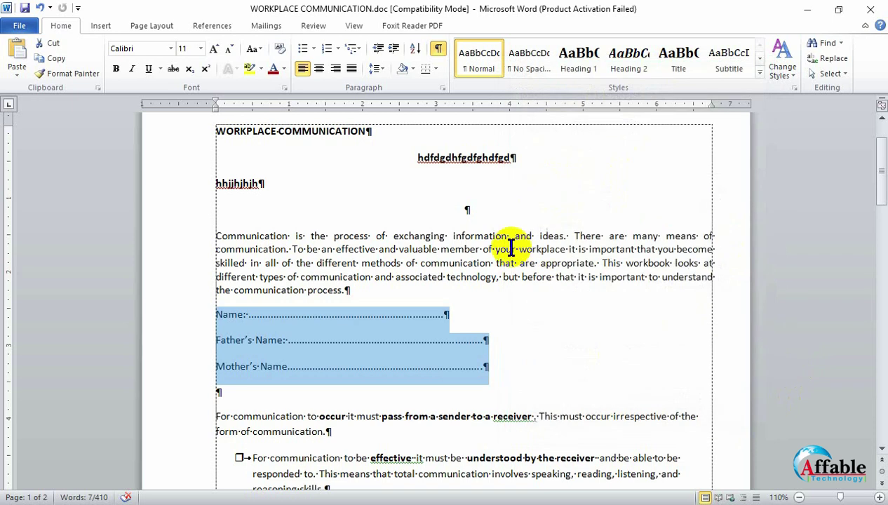
Set the line spacing of the three selected name lines to 2.0
click(377, 70)
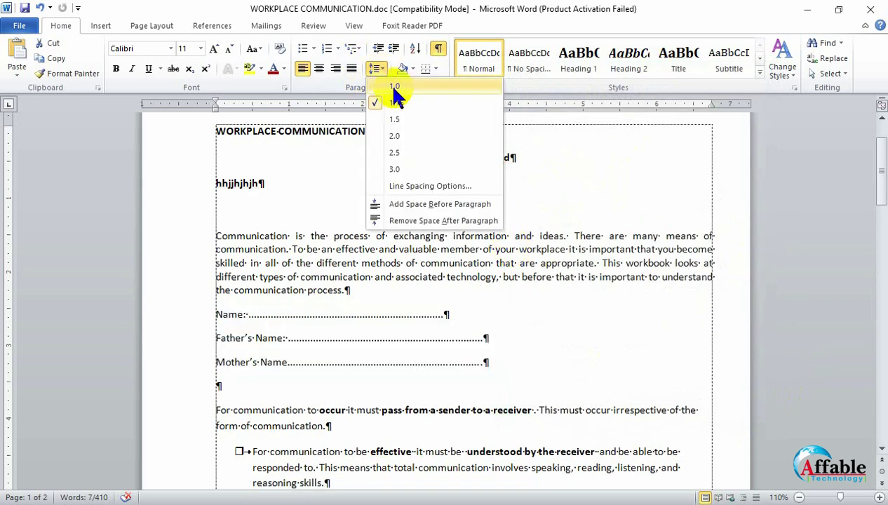
click(397, 137)
click(545, 405)
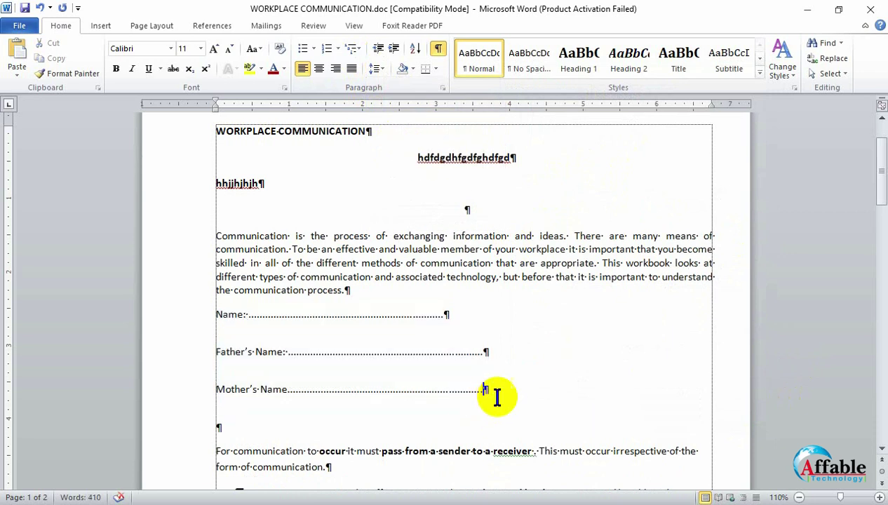
drag(497, 396, 208, 317)
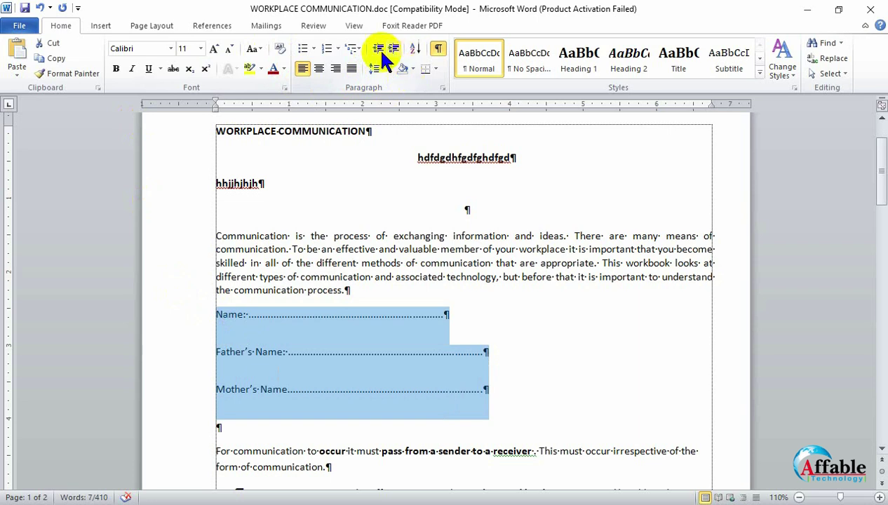
click(525, 348)
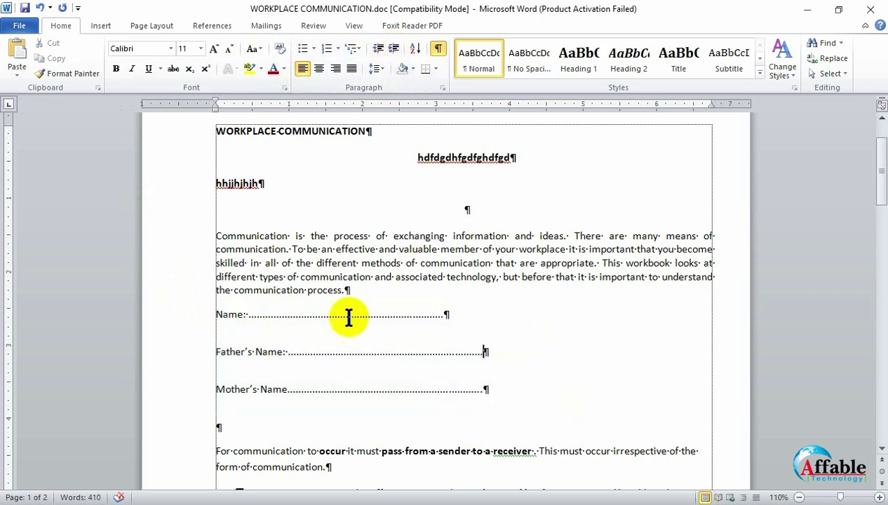
click(218, 235)
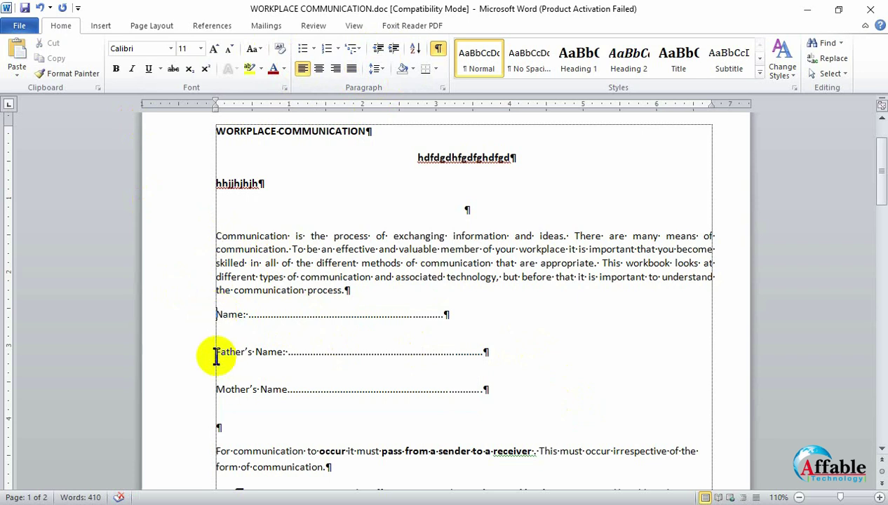
click(216, 389)
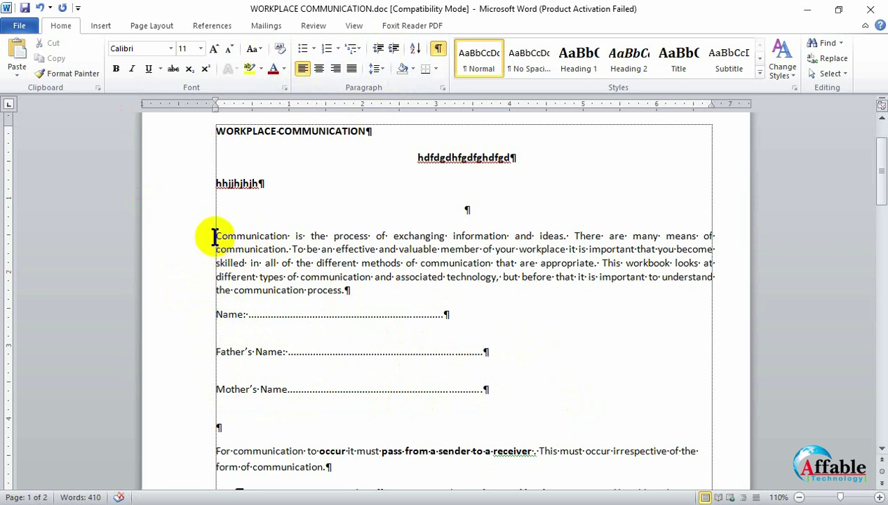
Increase the left indent of the opening "Communication is the process" paragraph by three levels
click(375, 251)
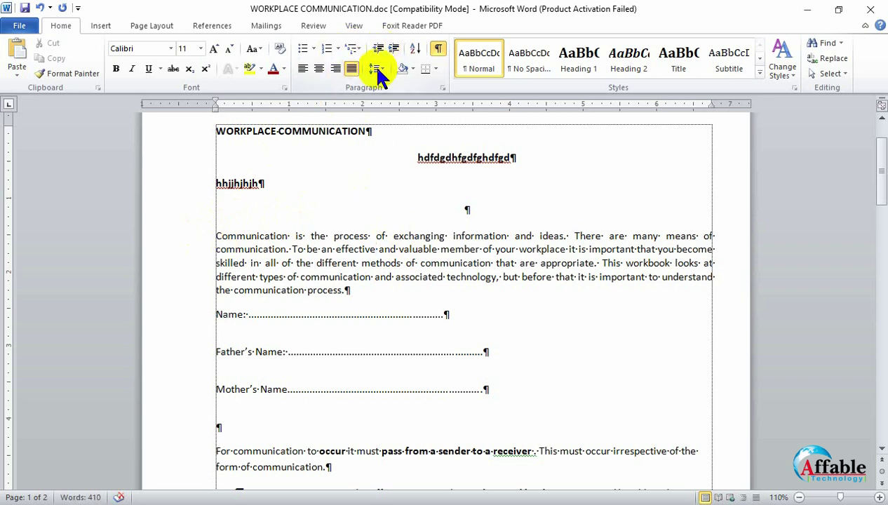
click(394, 49)
click(394, 49)
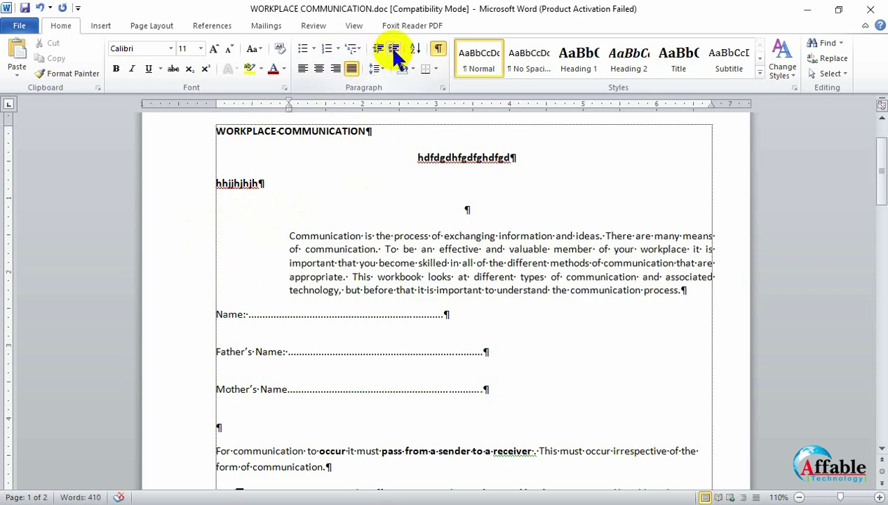
click(394, 50)
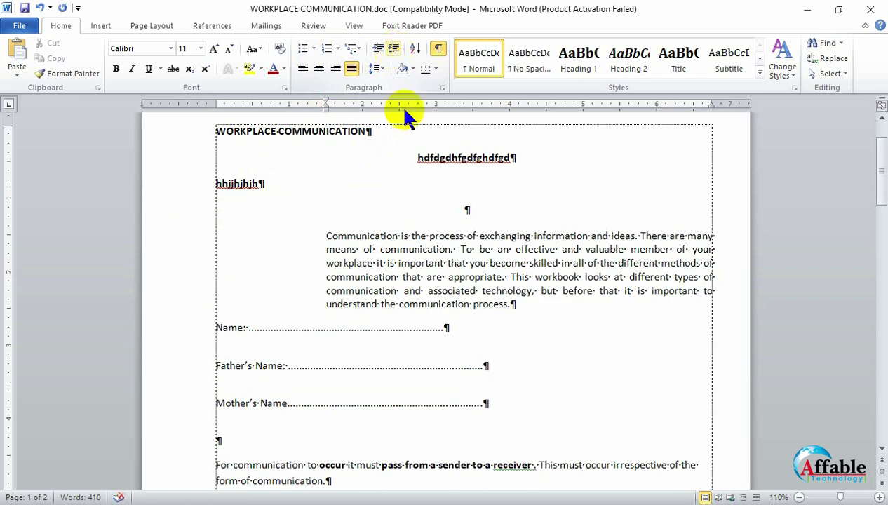
click(275, 329)
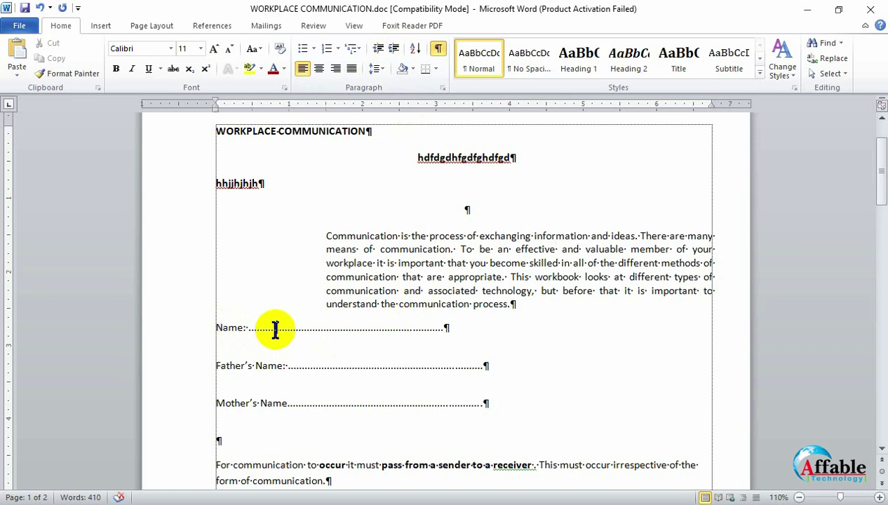
Increase the left indent of the Name line by two levels and undo both changes
click(394, 51)
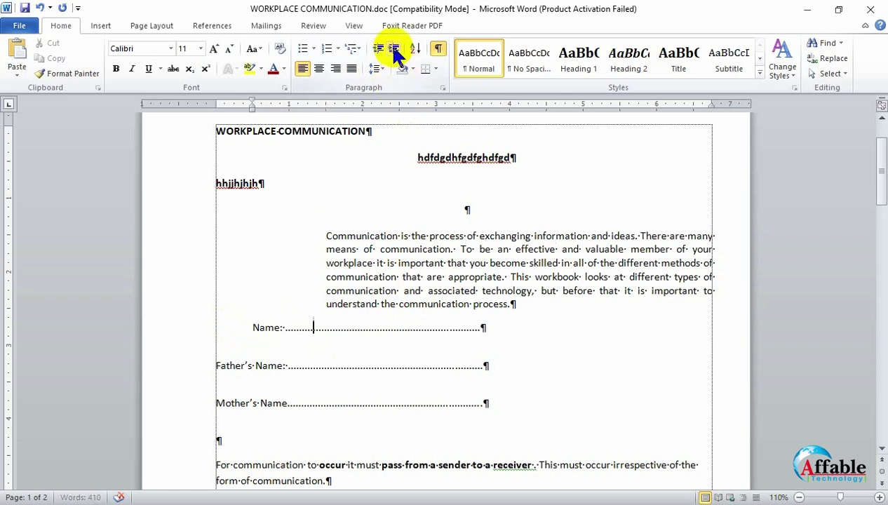
click(394, 50)
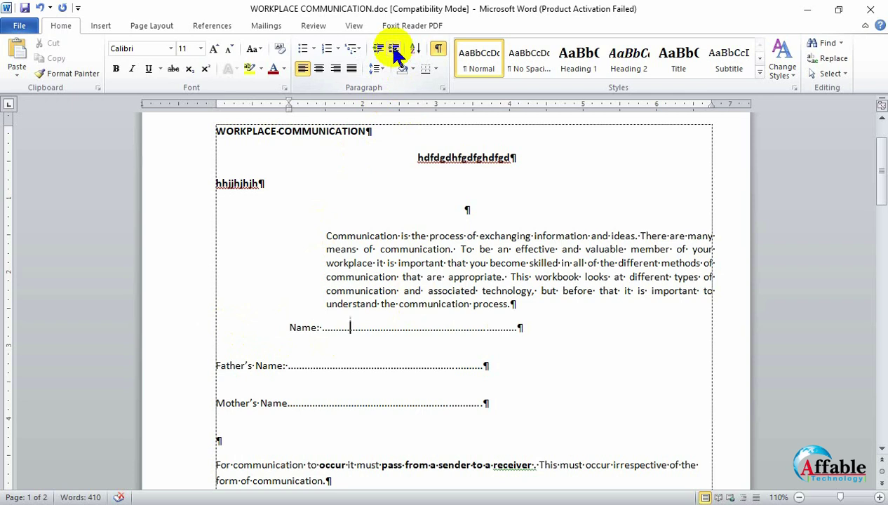
key(ctrl+z)
key(ctrl+z)
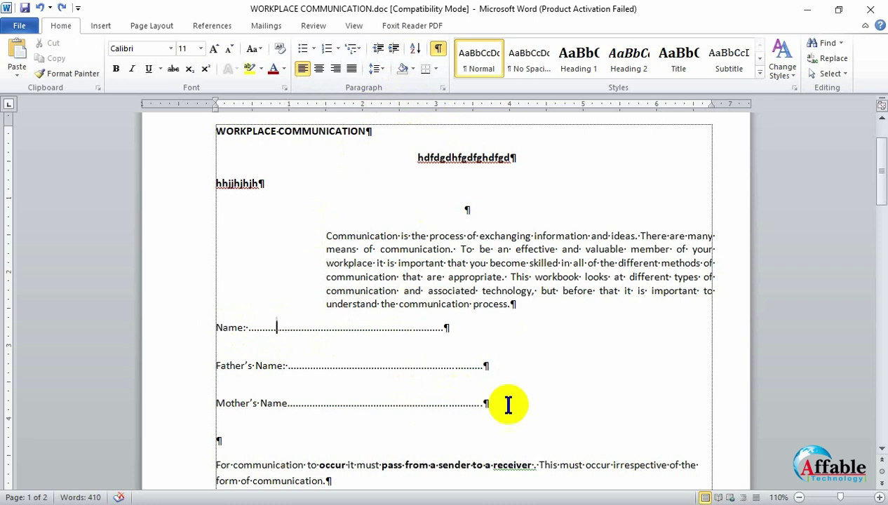
Increase the left indent of all three dotted name lines by two levels, and reduce it by one level
drag(502, 406, 253, 331)
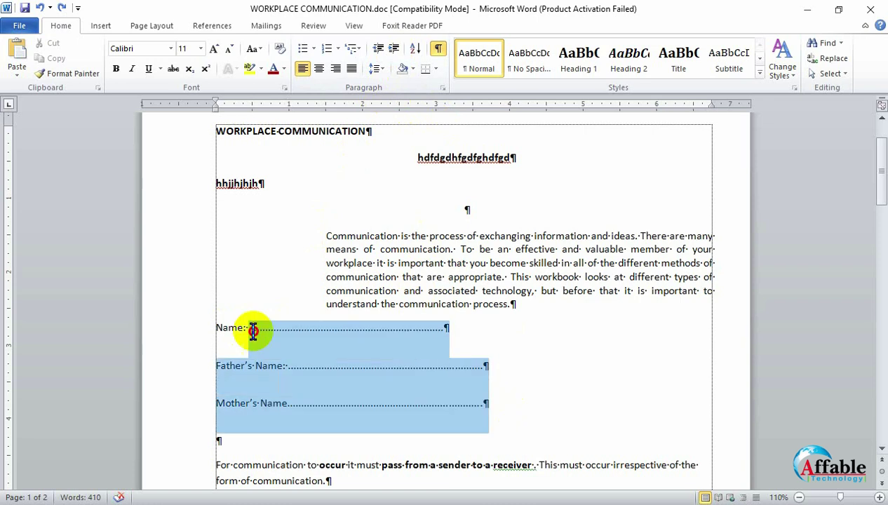
click(394, 49)
click(394, 49)
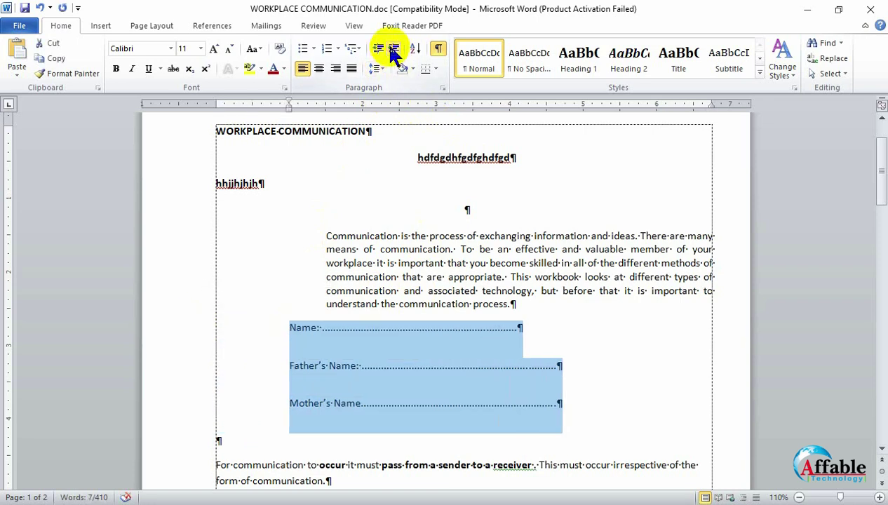
click(377, 48)
Decrease the left indent of the opening "Communication is the process" paragraph by three levels, back to the margin
click(421, 277)
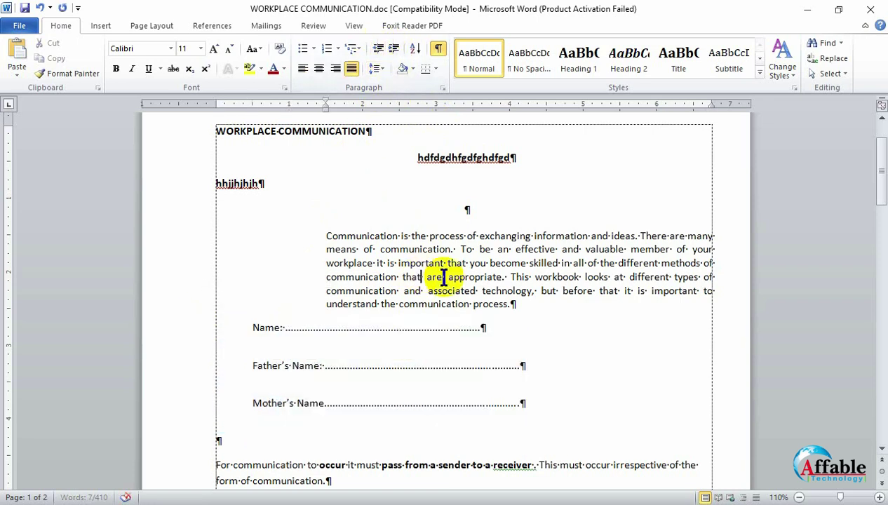
click(377, 49)
click(377, 49)
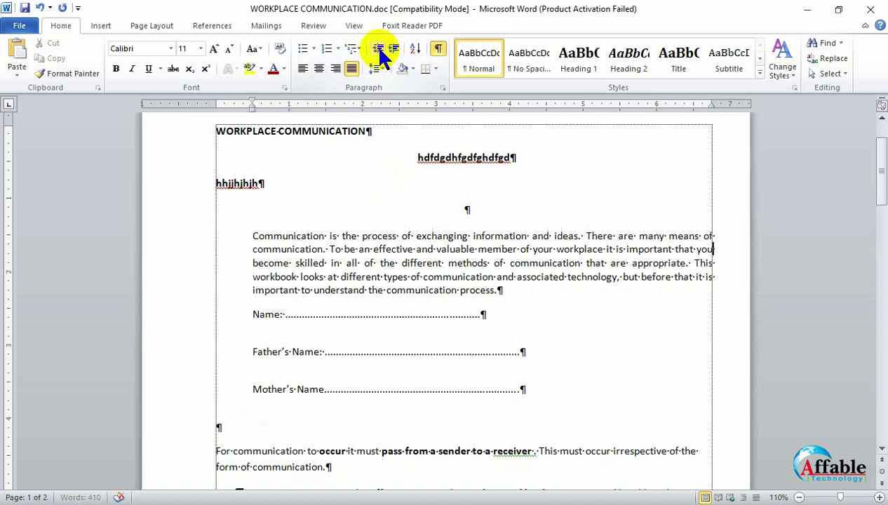
click(378, 51)
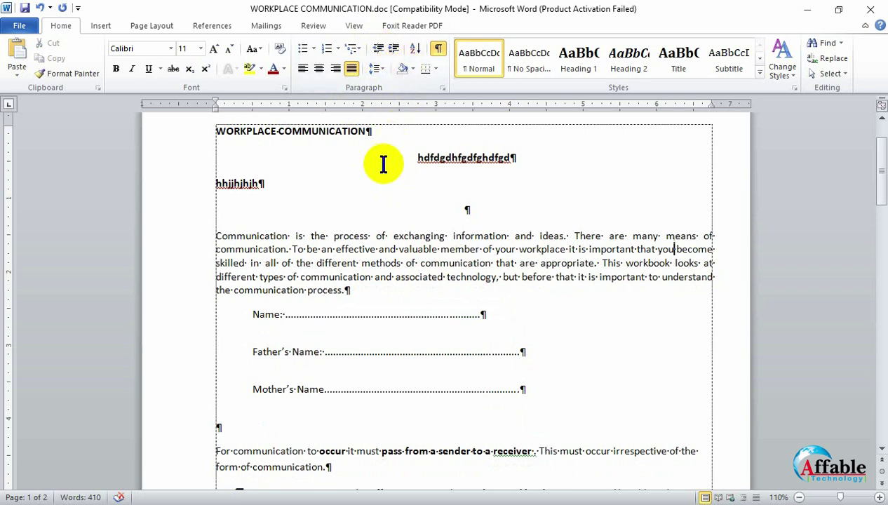
click(394, 278)
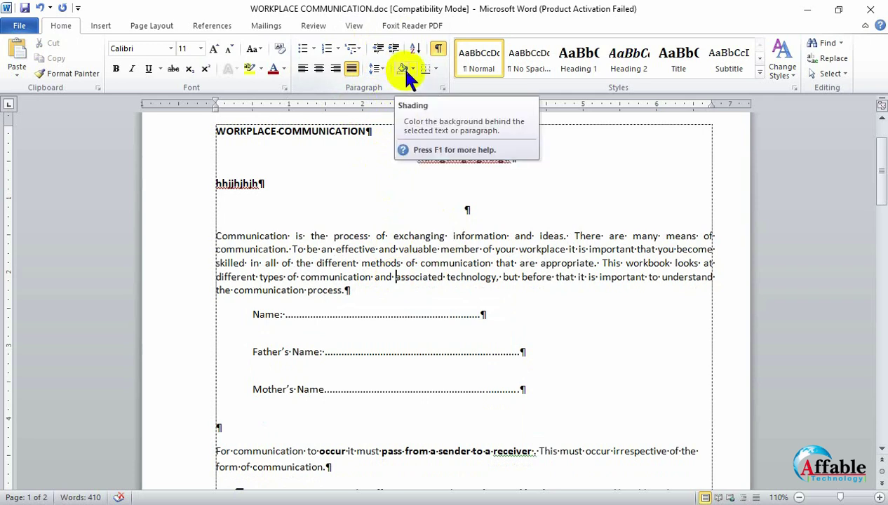
click(412, 68)
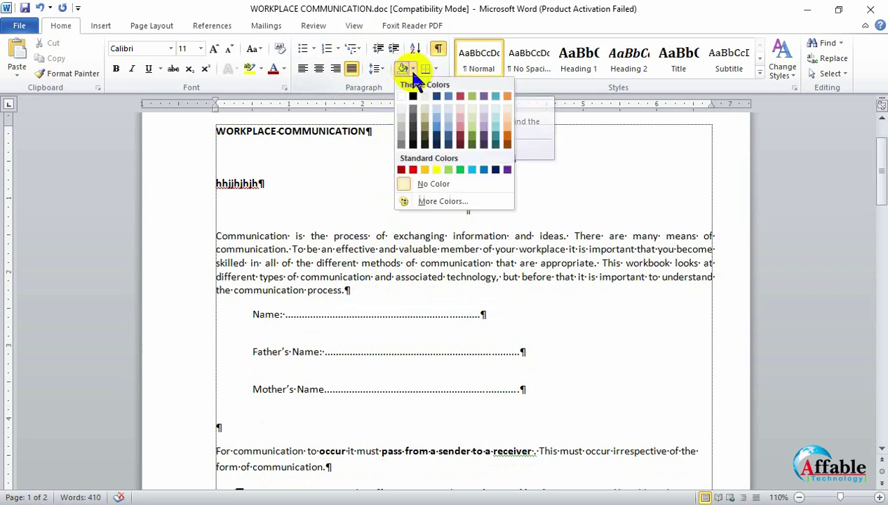
click(251, 289)
Highlight the entire opening "Communication is the process" paragraph in bright green
drag(216, 241, 595, 287)
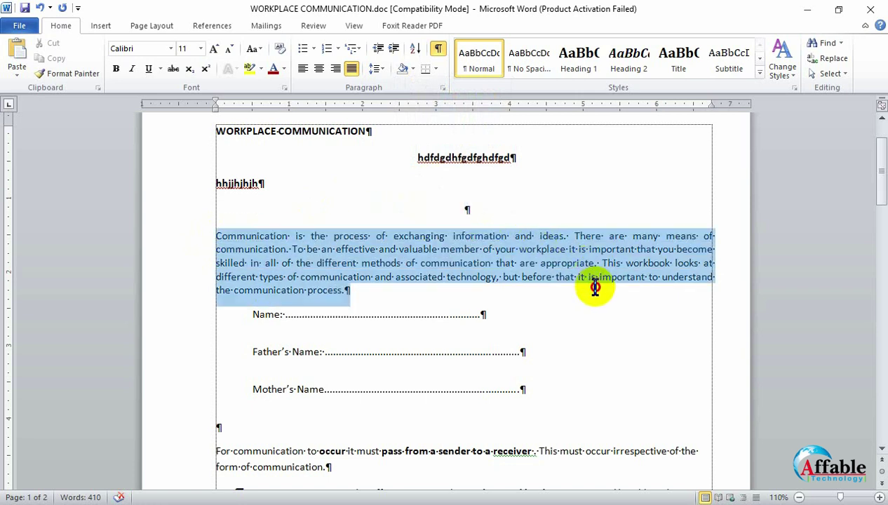
click(283, 69)
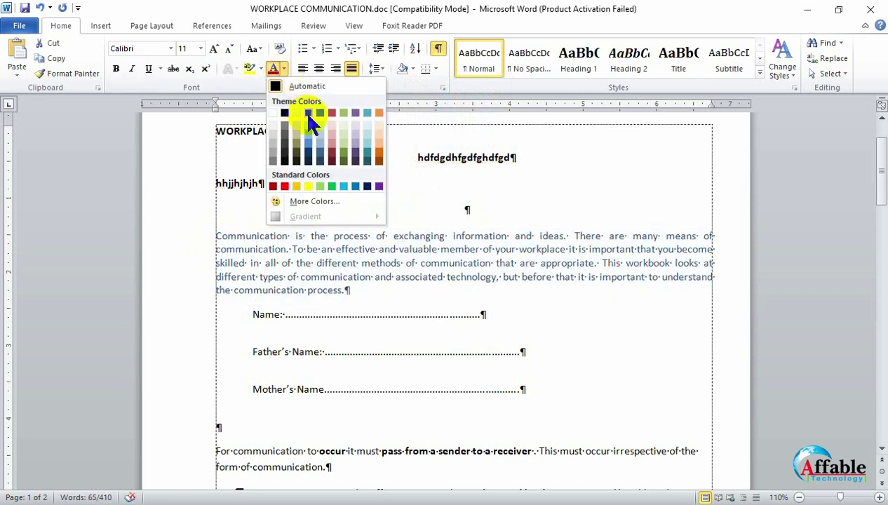
click(261, 69)
click(273, 85)
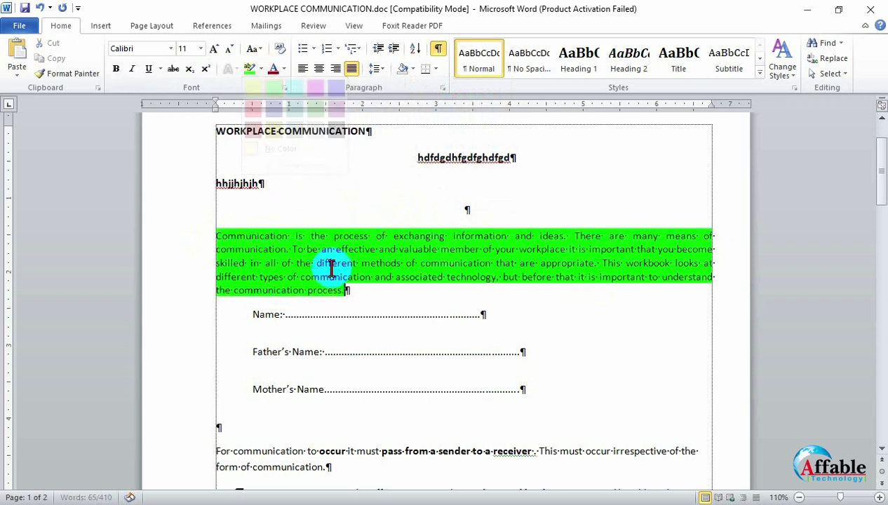
Set the opening paragraph's line spacing to 2.0 and undo the change
click(348, 287)
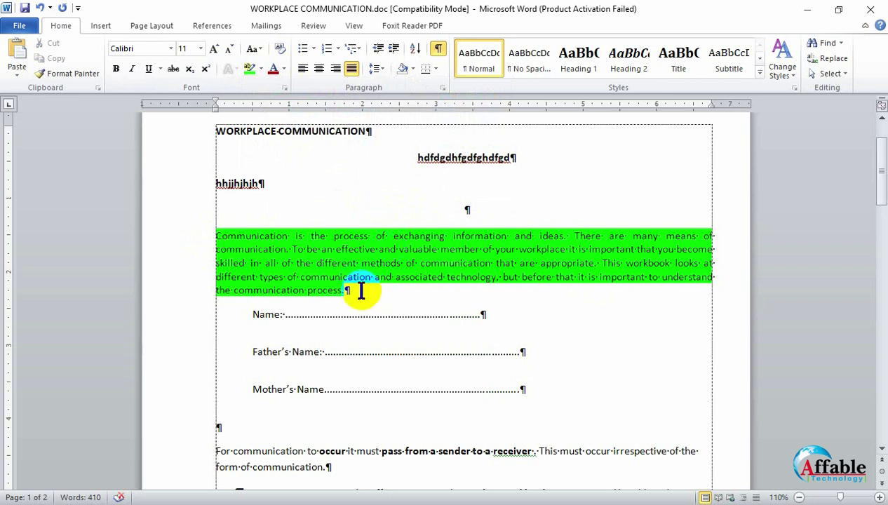
click(383, 68)
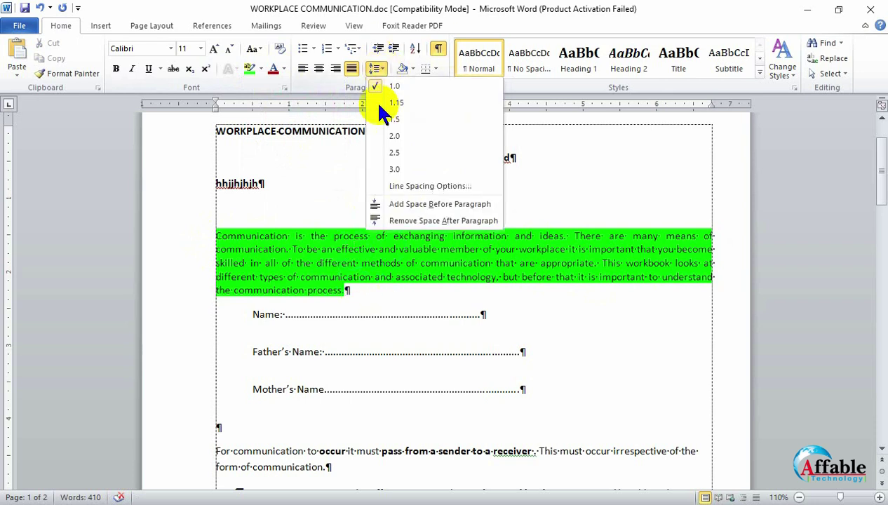
click(394, 140)
click(546, 203)
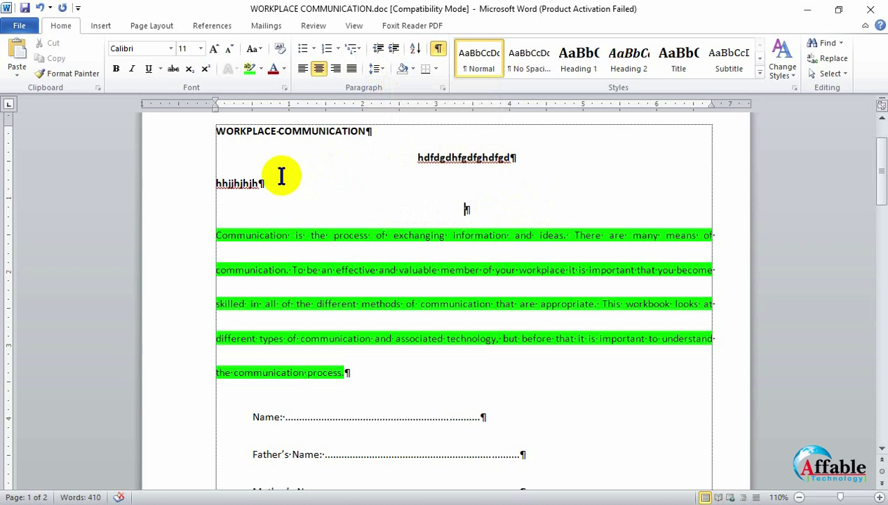
key(ctrl+z)
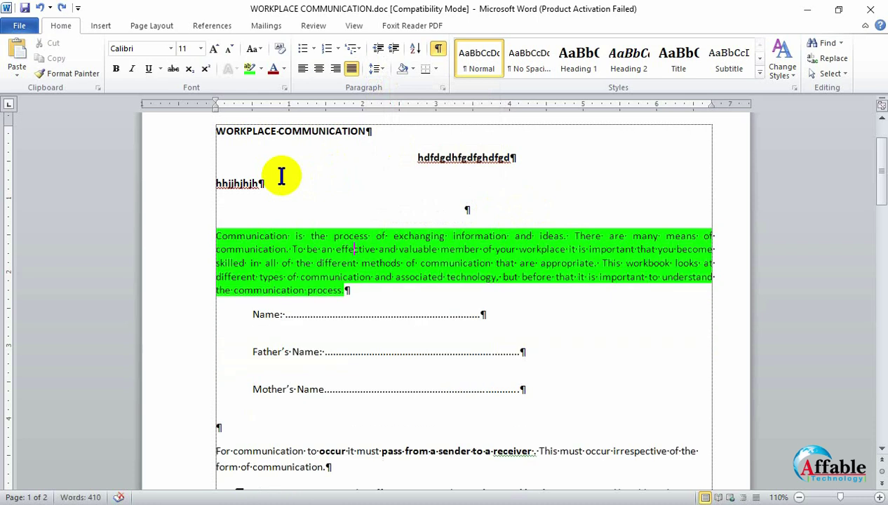
Apply dark purple shading to the opening paragraph and remove its text highlight
click(285, 291)
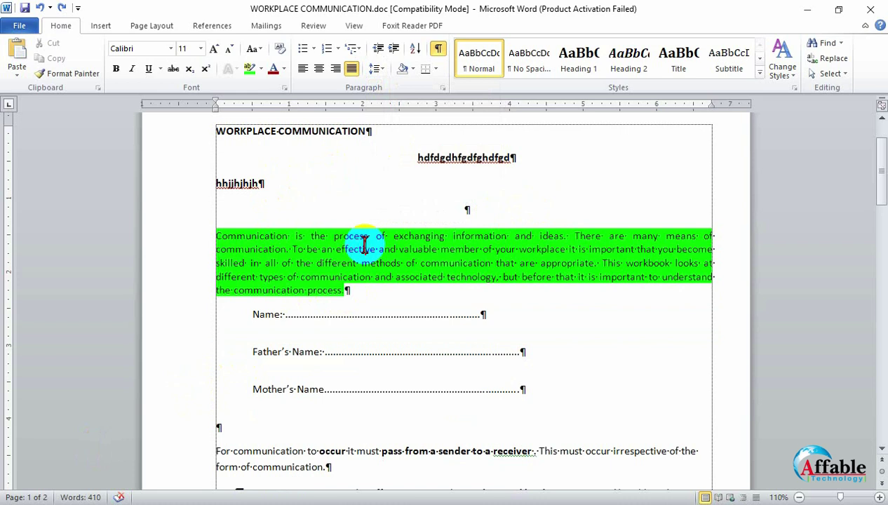
click(413, 69)
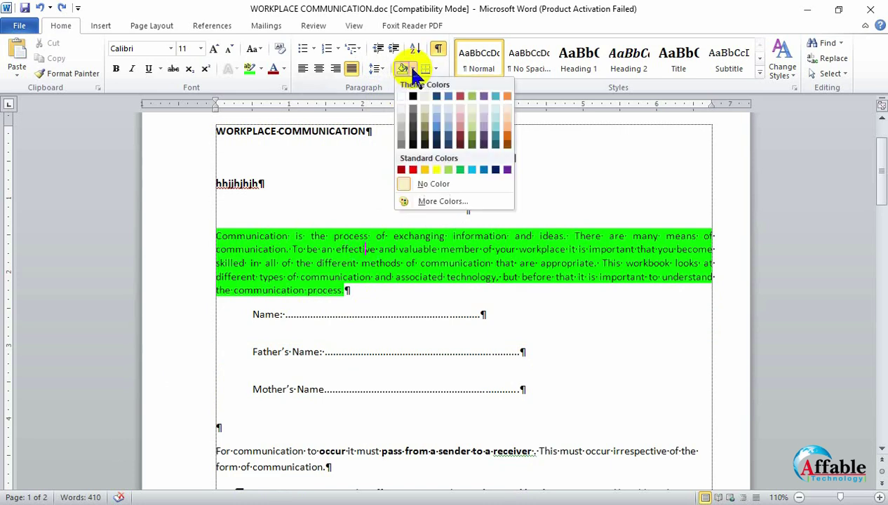
click(483, 138)
drag(357, 298, 148, 218)
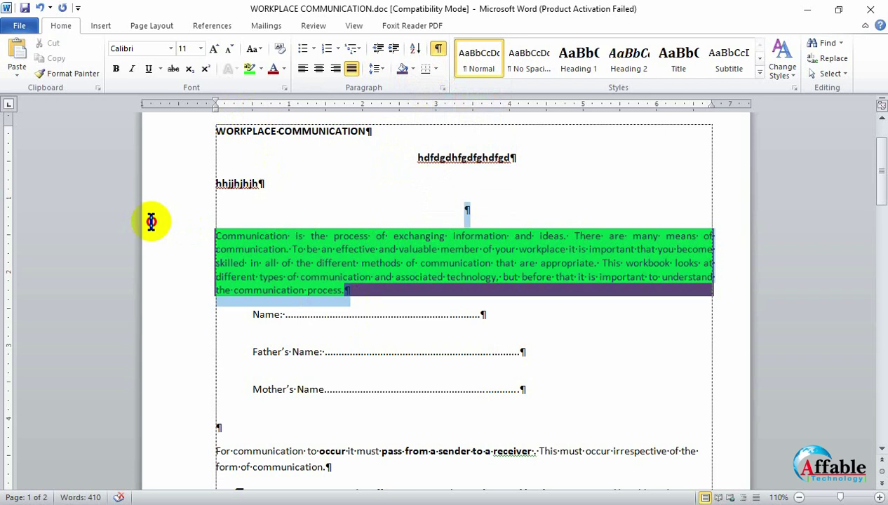
click(260, 68)
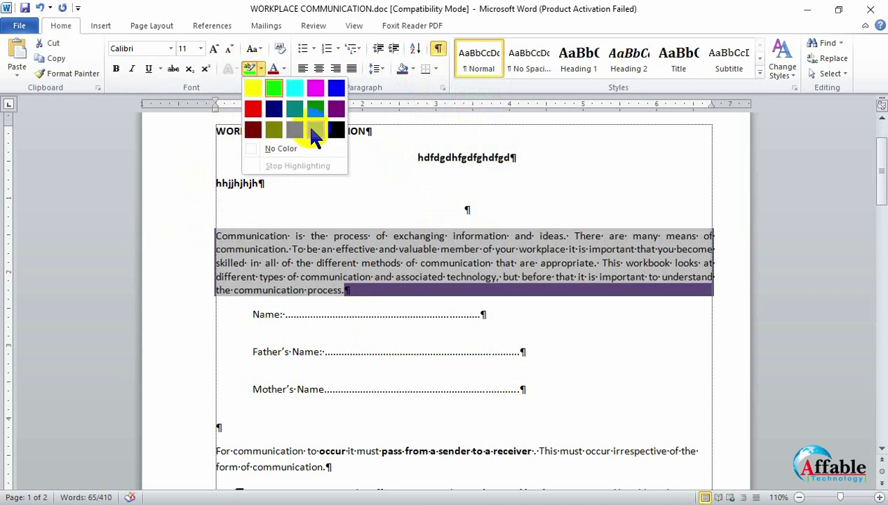
click(297, 149)
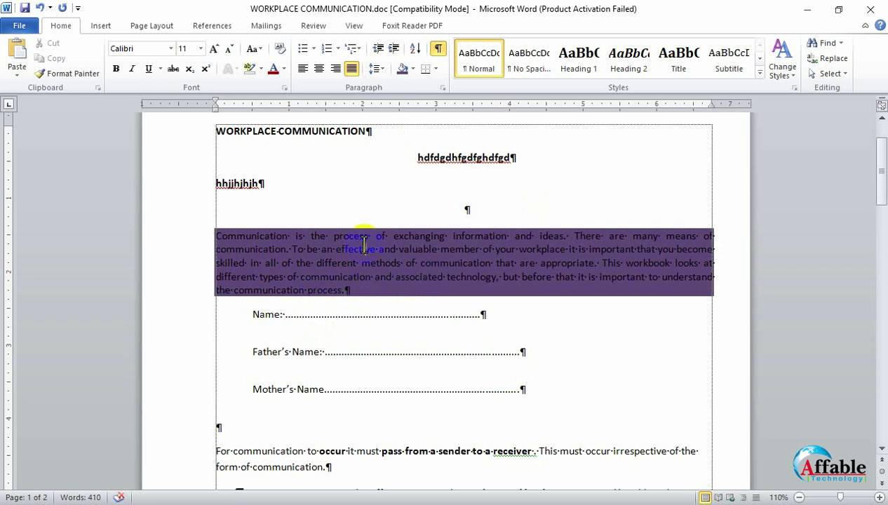
Try to apply a blue font color in the first bulleted paragraph with only the cursor placed at "effective"
scroll(350, 302, down, 5)
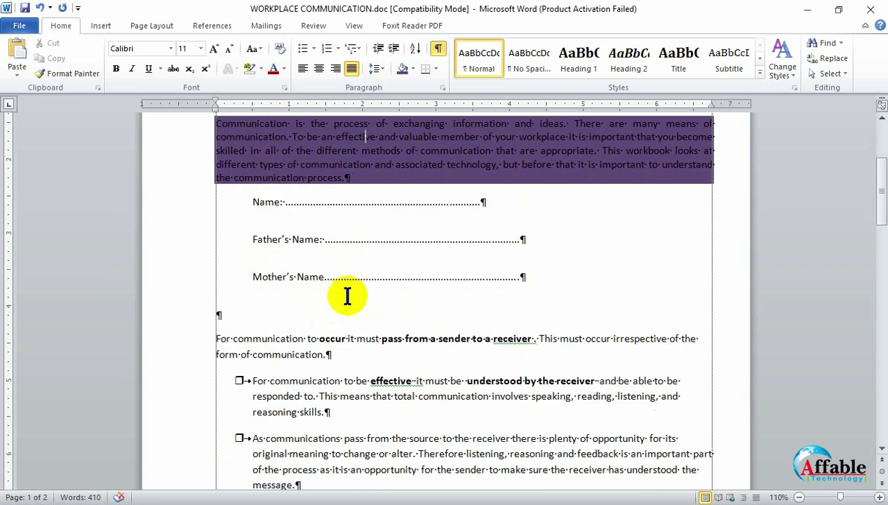
click(372, 311)
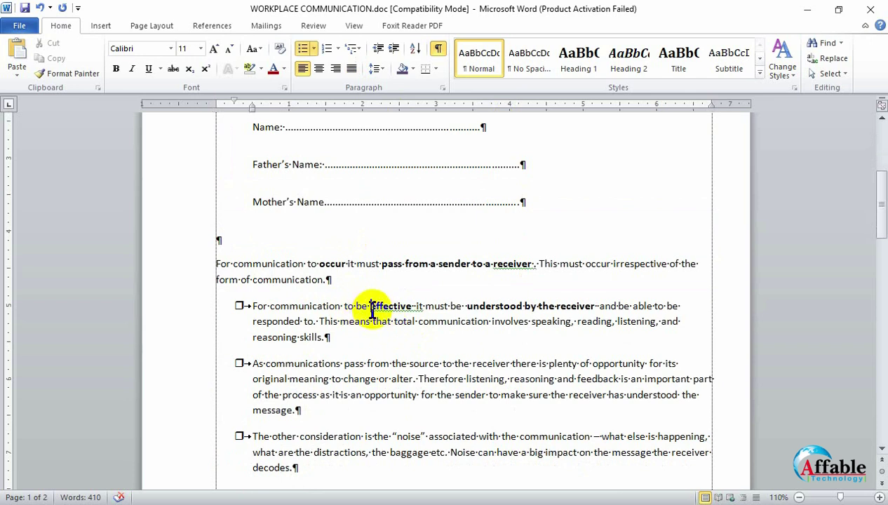
click(284, 69)
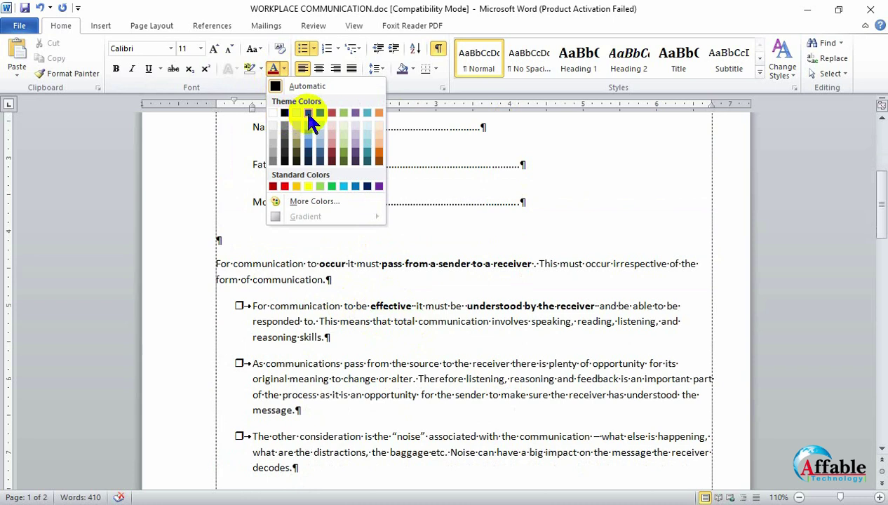
click(296, 113)
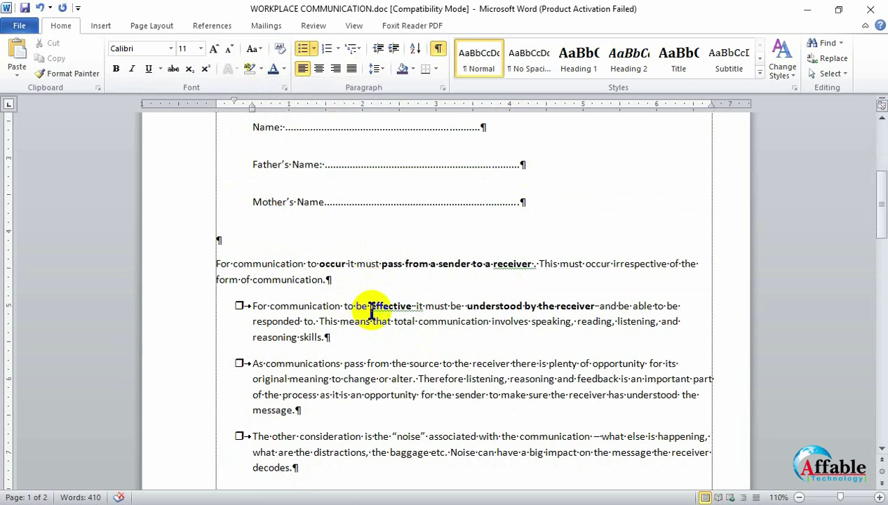
scroll(372, 312, up, 3)
click(376, 338)
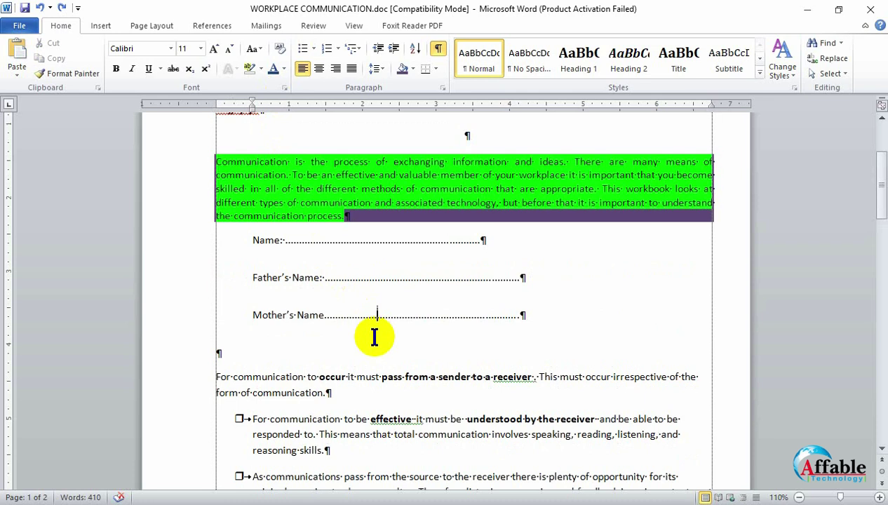
key(ctrl+z)
Try to apply a teal highlight to the word "effective" in the first bulleted paragraph without selecting it
click(379, 420)
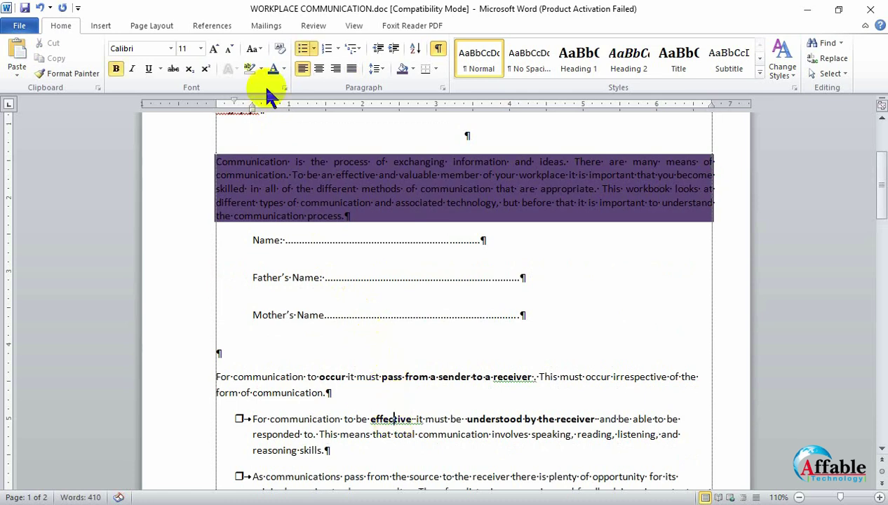
click(259, 69)
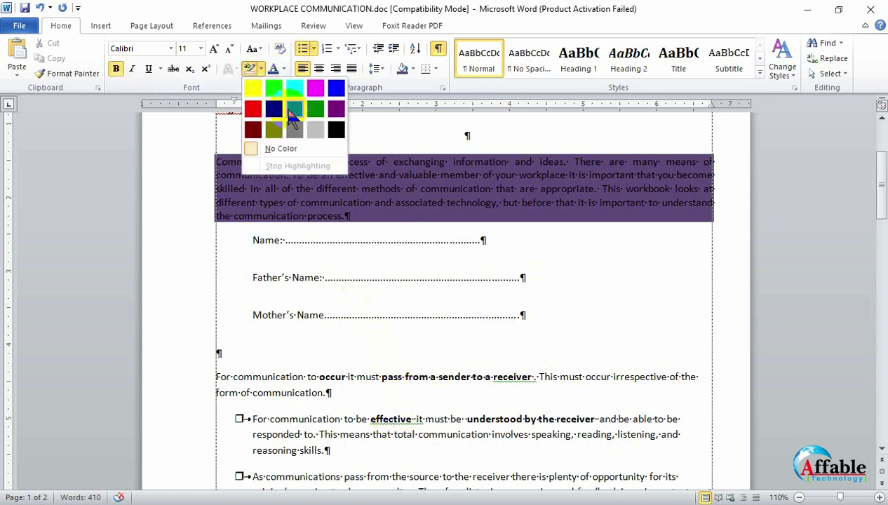
click(391, 424)
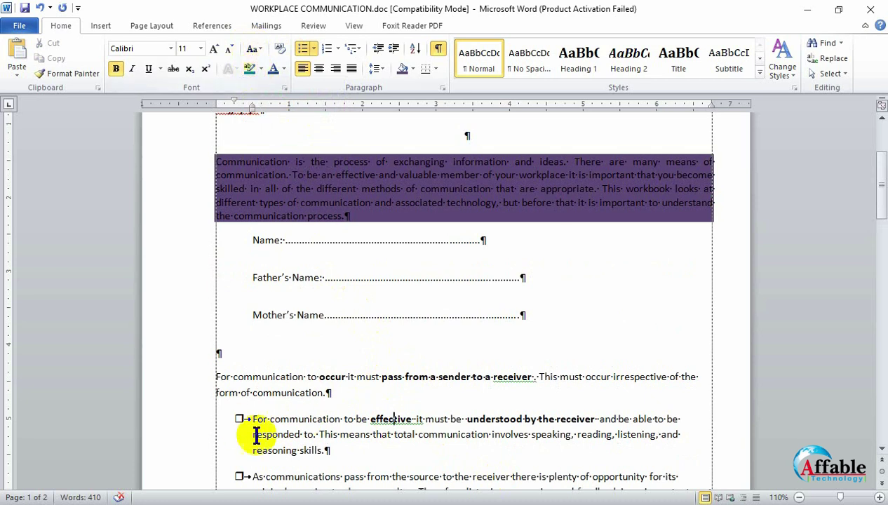
Apply dark aqua shading to the second bulleted paragraph, "As communications pass from the source"
scroll(409, 339, down, 3)
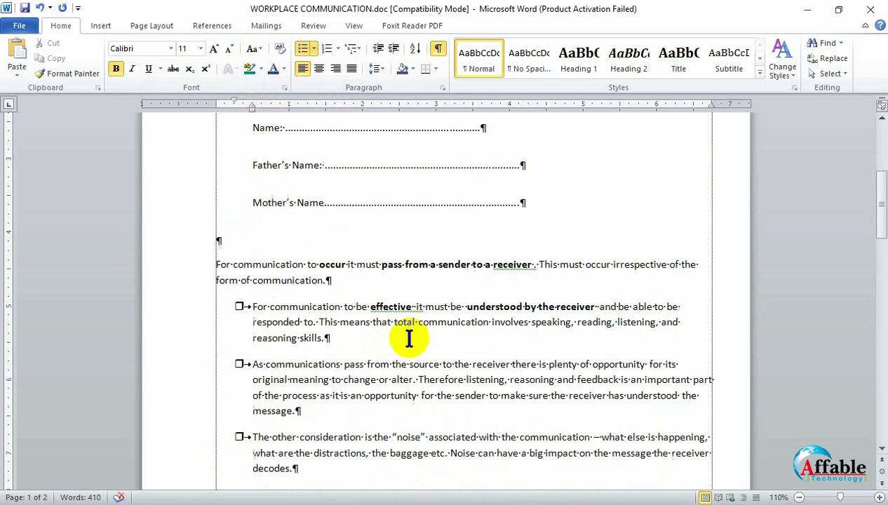
click(401, 394)
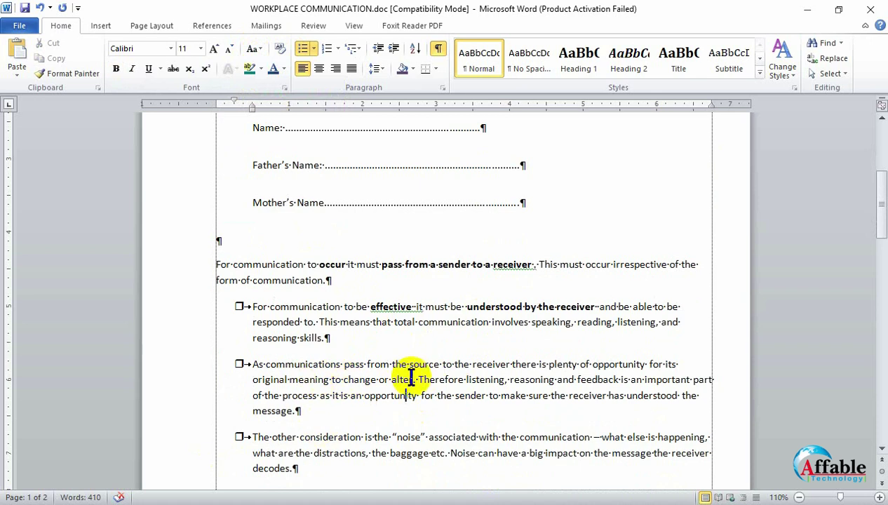
click(411, 379)
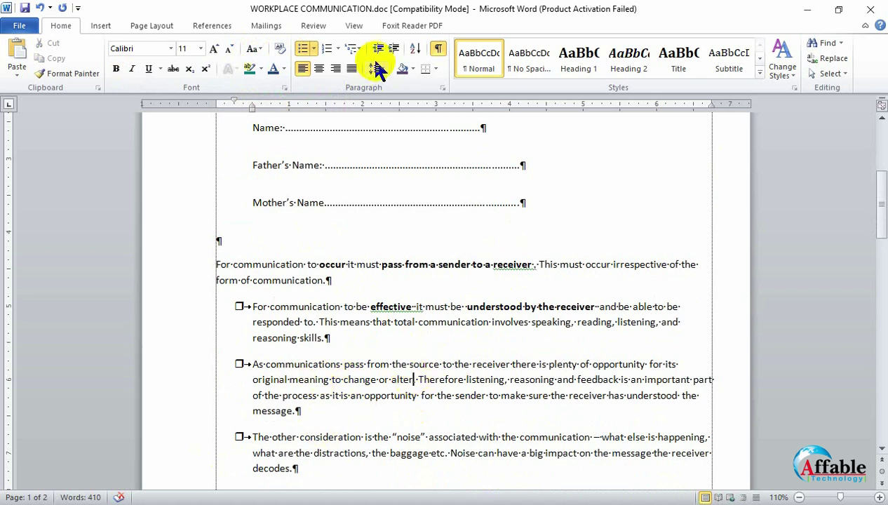
click(412, 69)
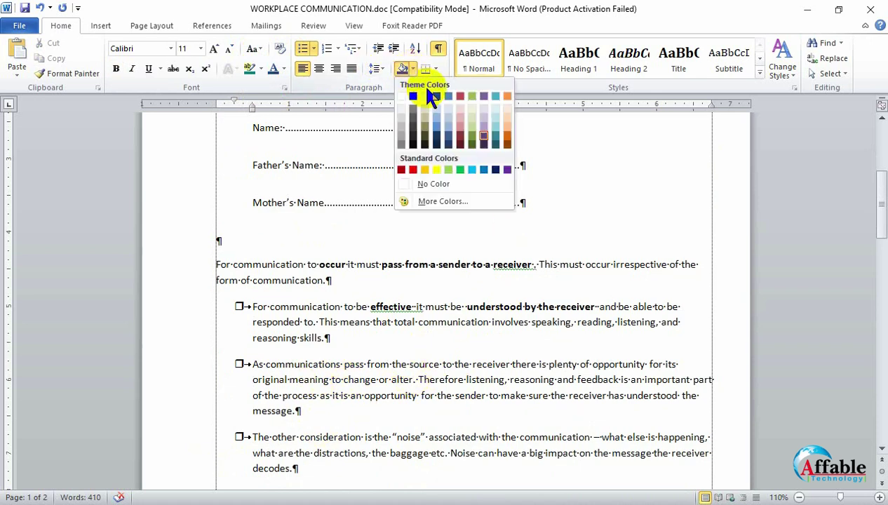
click(494, 143)
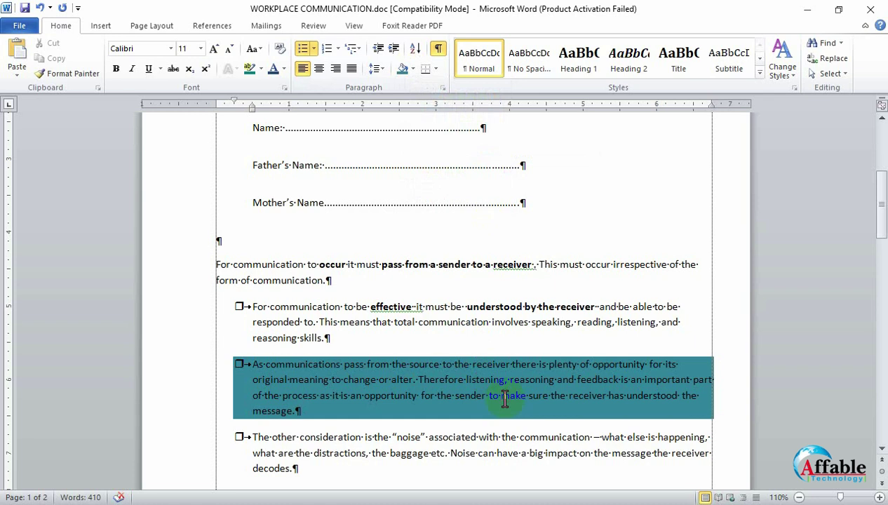
Set the line spacing of the second bulleted paragraph, "As communications pass from the source", to 2.0
click(502, 397)
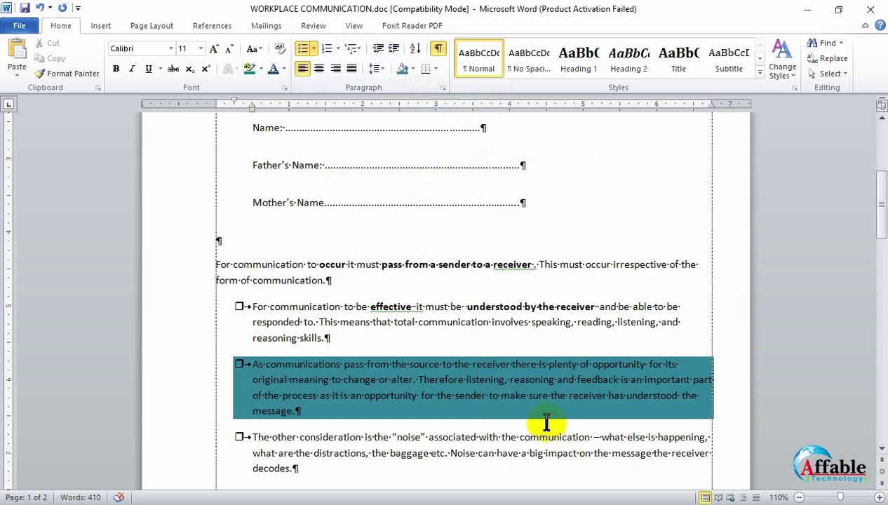
click(379, 67)
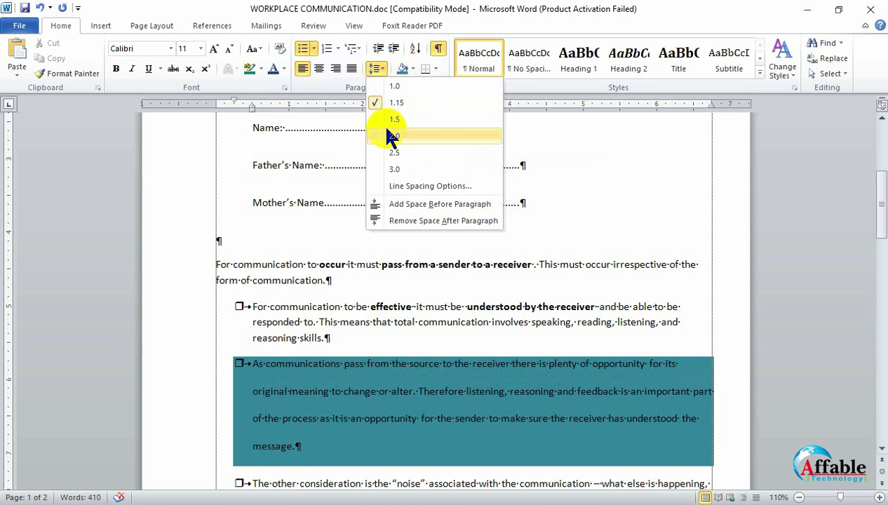
click(392, 135)
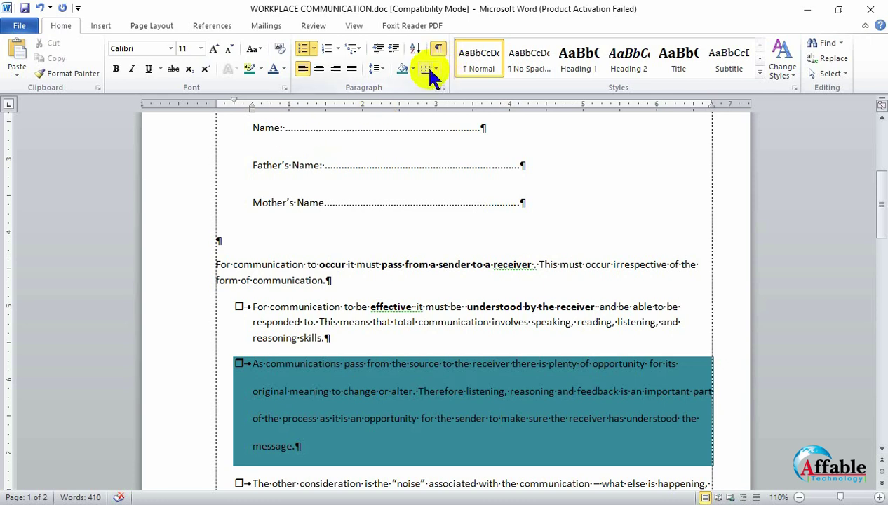
Try all borders on the Name line alone, below the opening paragraph, and undo them
scroll(482, 386, up, 6)
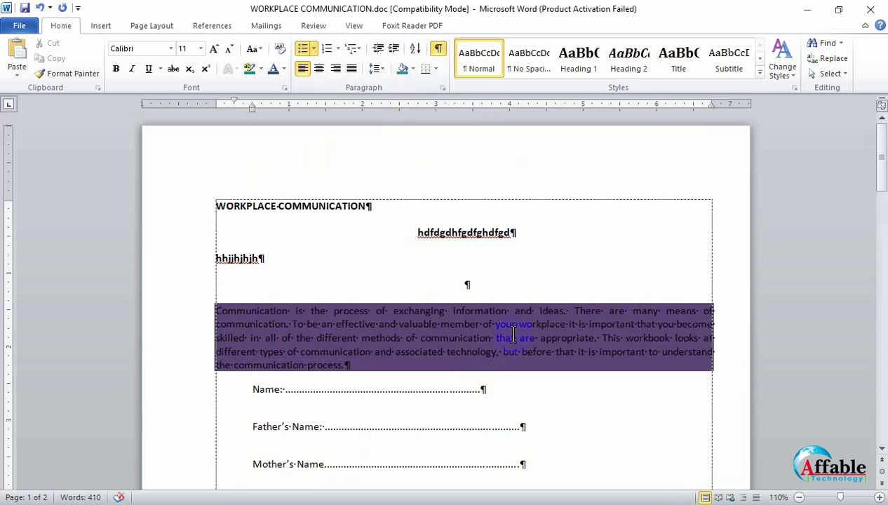
click(514, 338)
mouse_move(209, 311)
mouse_down()
mouse_move(605, 370)
mouse_move(597, 428)
mouse_up()
click(597, 427)
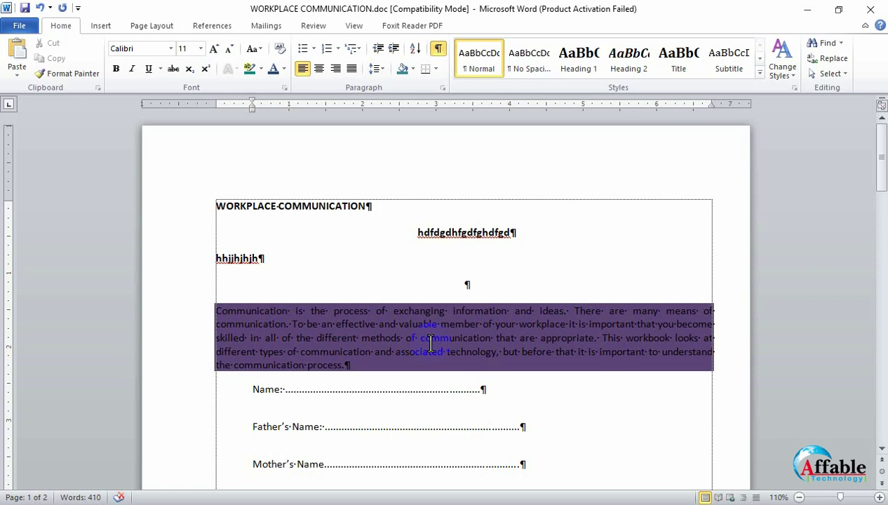
scroll(430, 341, down, 2)
drag(251, 314, 521, 382)
click(361, 314)
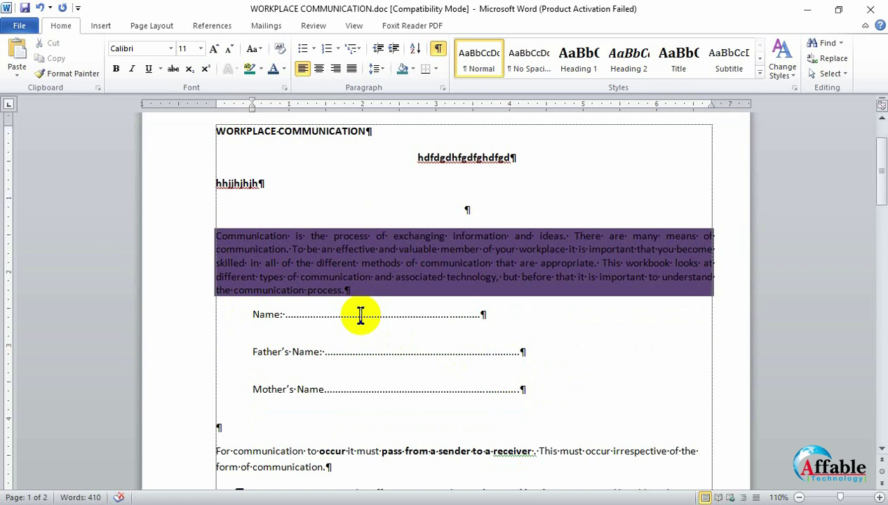
click(436, 68)
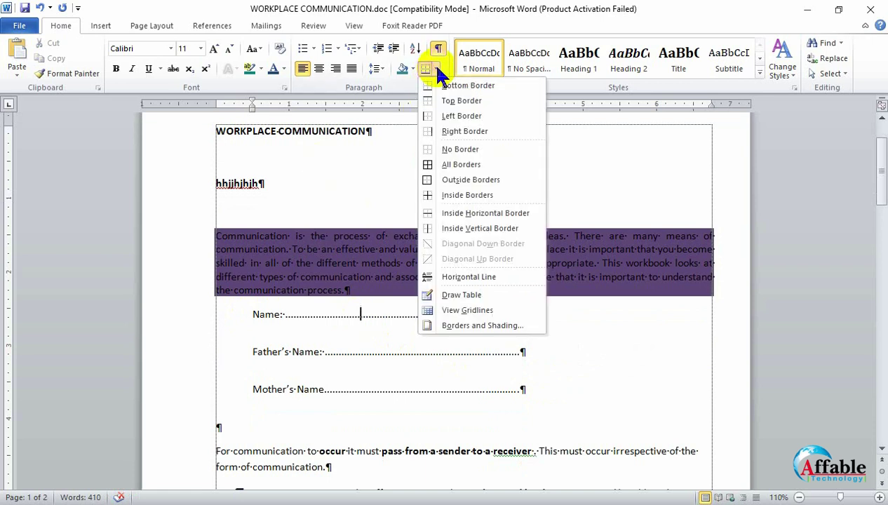
click(460, 164)
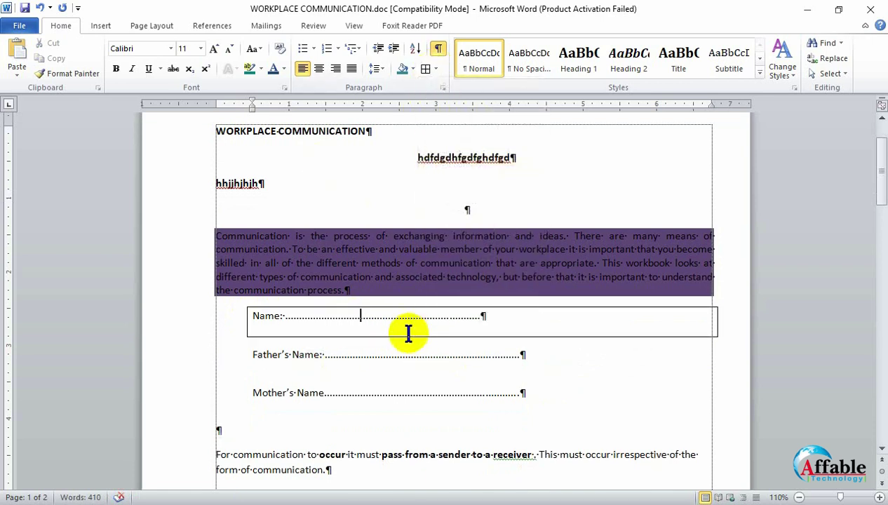
key(ctrl+z)
Try a bottom border and a top border on the Name, Father's Name and Mother's Name lines
drag(531, 394, 246, 313)
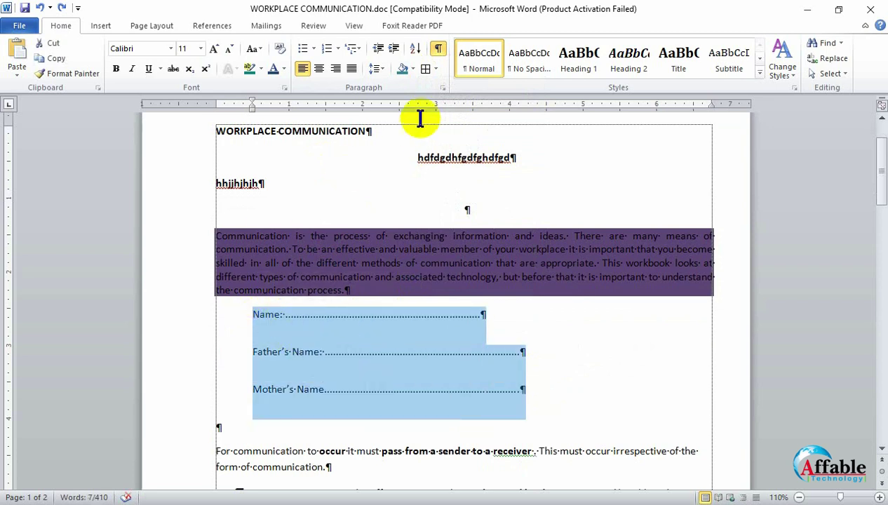
click(434, 69)
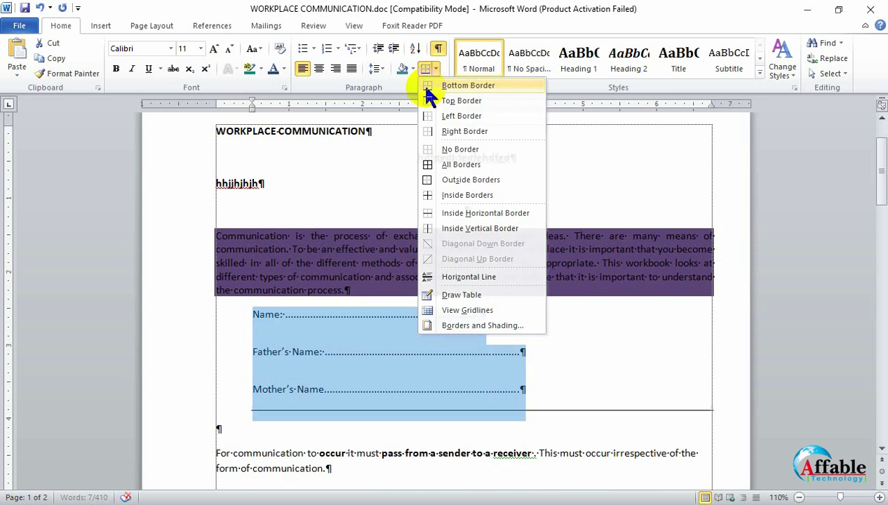
click(426, 88)
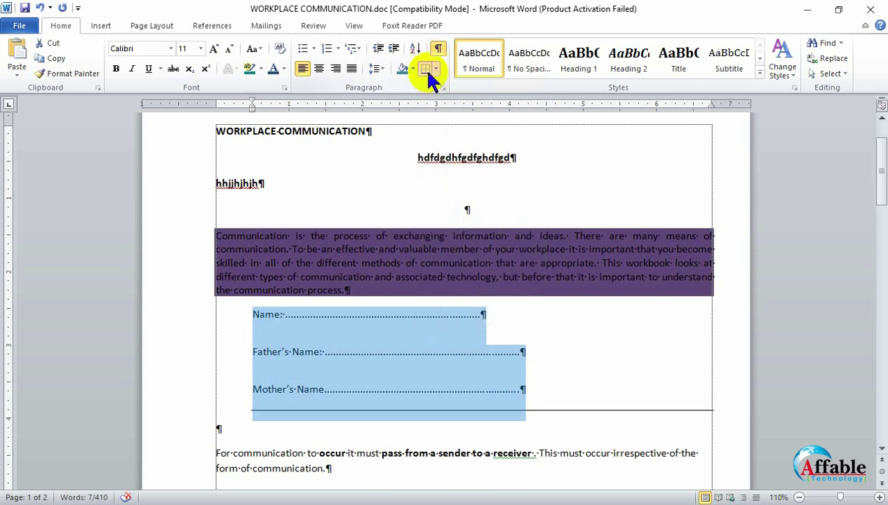
click(434, 69)
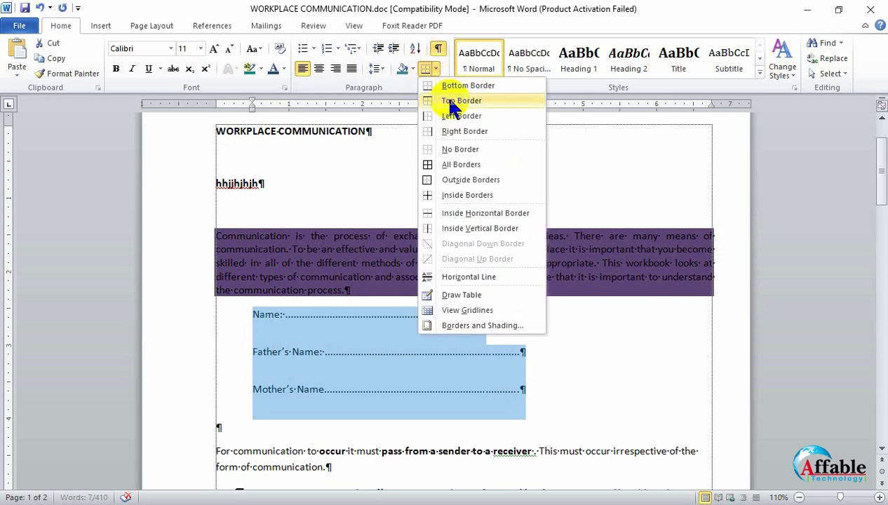
click(452, 102)
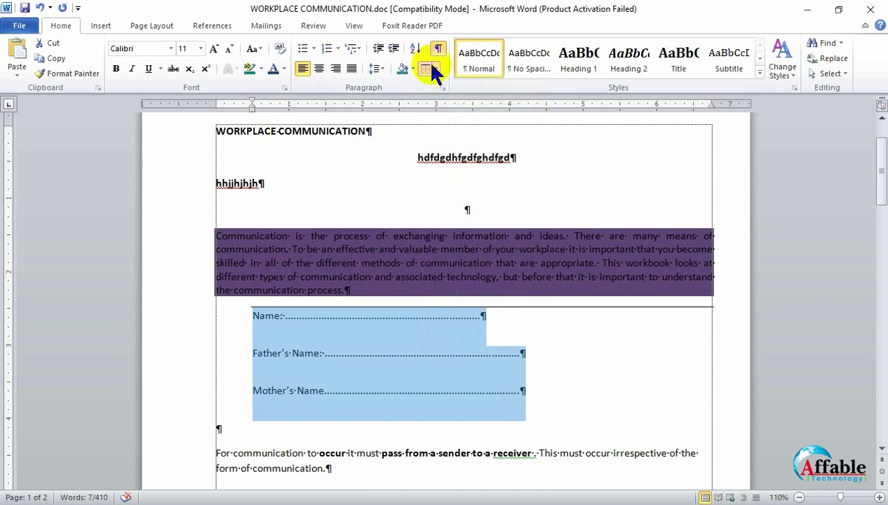
Apply all borders to the Name, Father's Name and Mother's Name lines and pull the box's right edge slightly inward
click(434, 68)
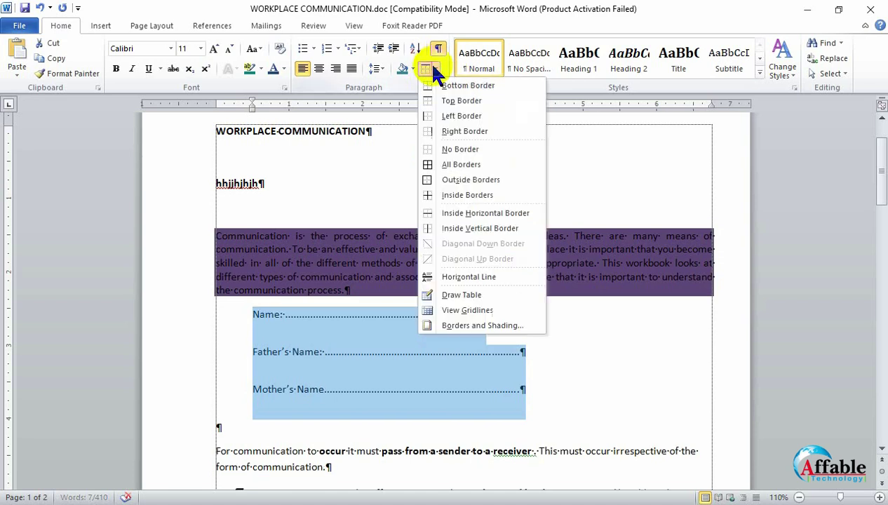
click(462, 166)
click(621, 450)
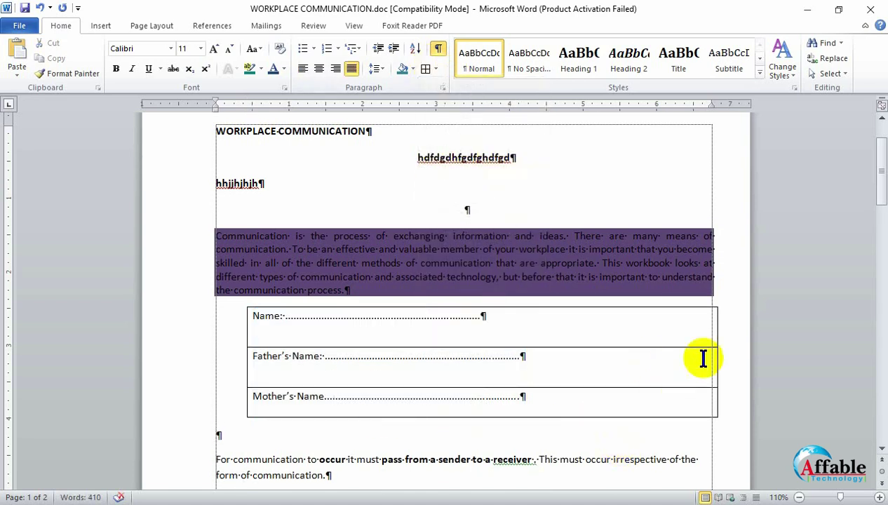
drag(718, 357, 674, 389)
click(664, 390)
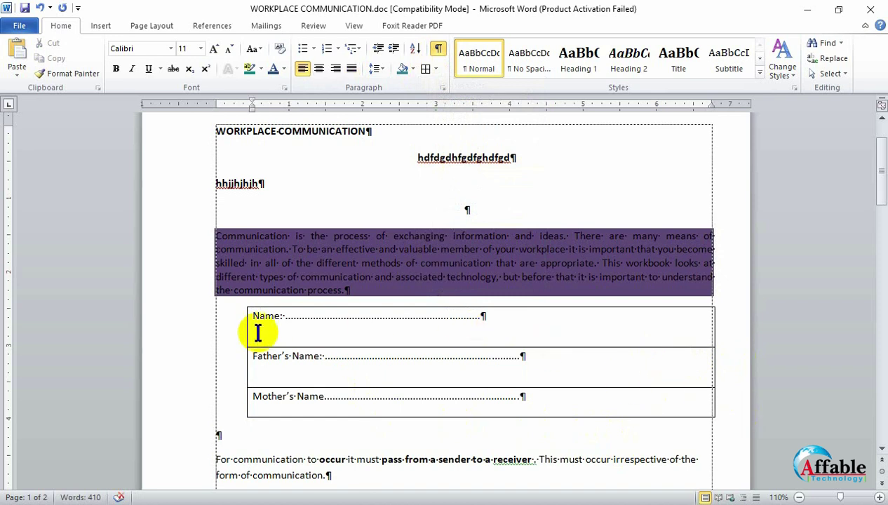
Increase the indent of the three bordered name lines by one level and decrease it by two, back to the left margin
drag(253, 319, 590, 406)
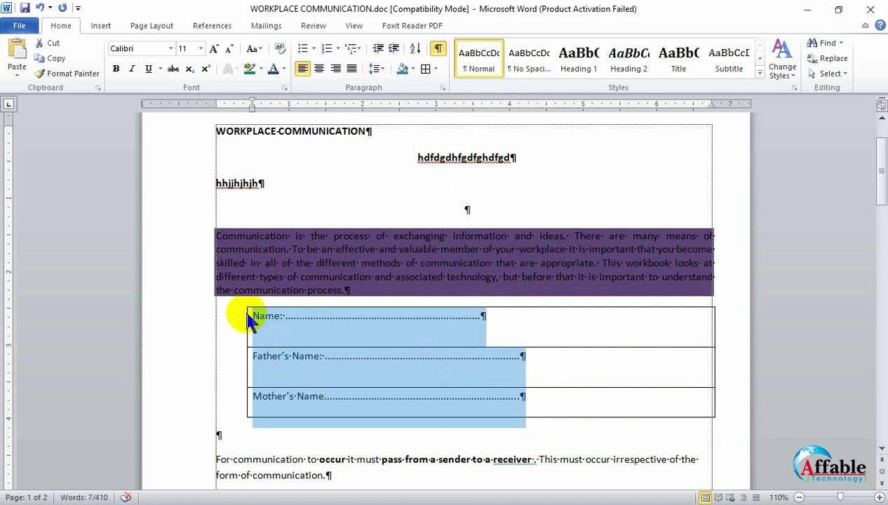
click(392, 49)
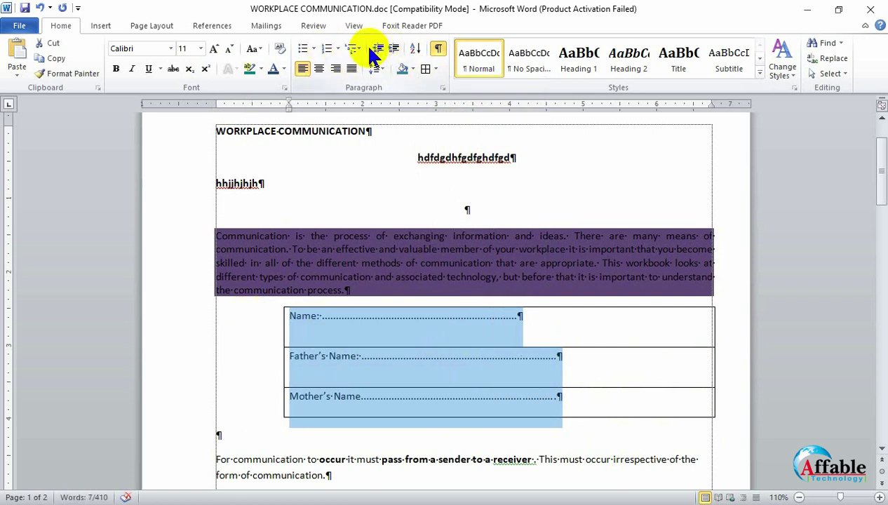
click(376, 49)
click(376, 49)
click(536, 362)
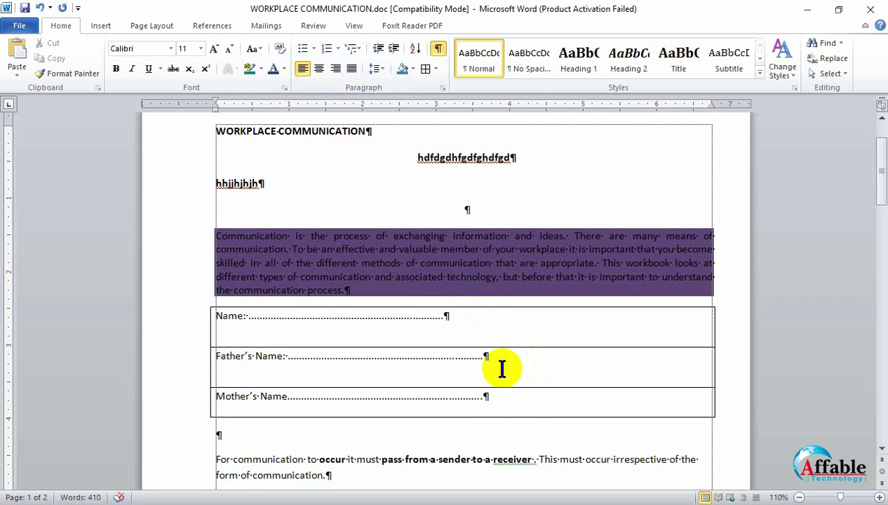
Apply all borders to the aqua-shaded second bulleted paragraph
scroll(502, 368, down, 7)
drag(233, 295, 411, 410)
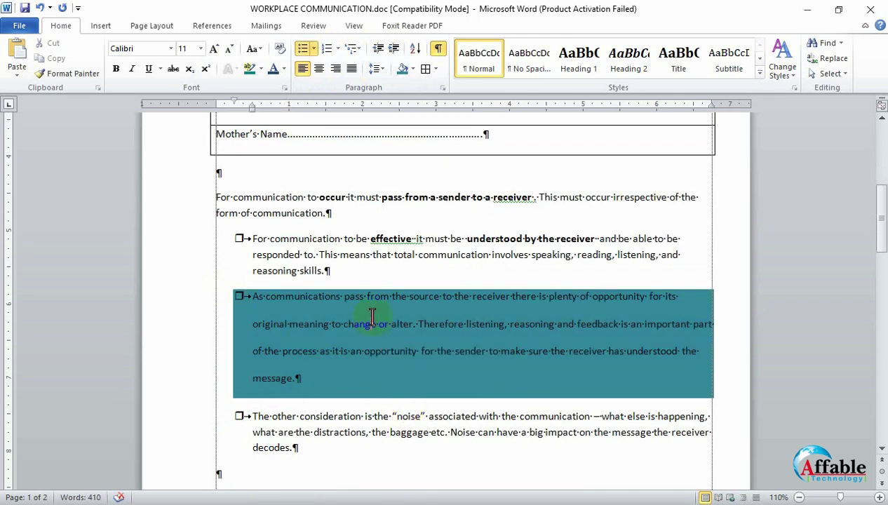
click(435, 70)
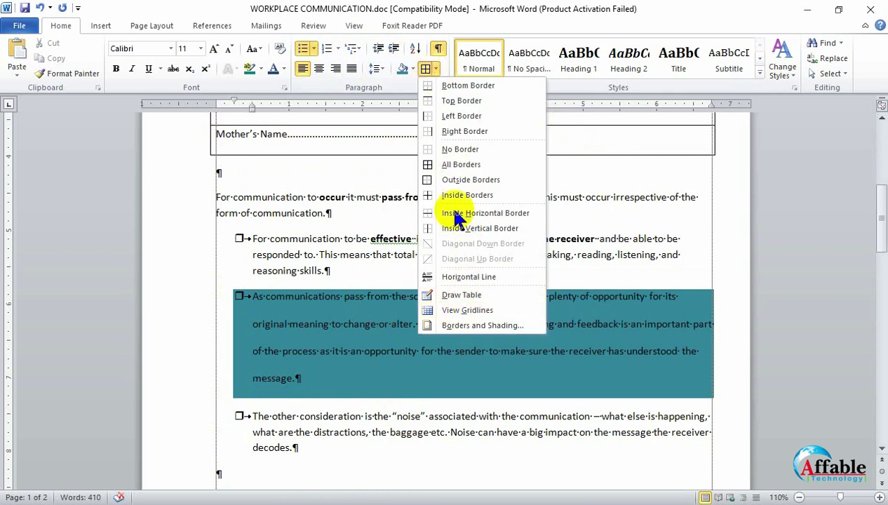
click(460, 165)
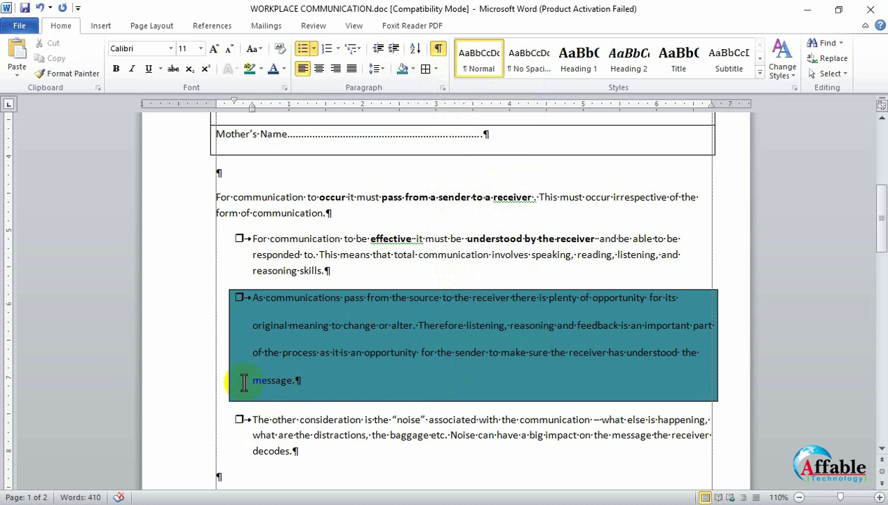
Examine the border around the aqua-shaded bulleted paragraph at 180% zoom, and review the page at 110%
scroll(235, 380, down, 5)
ctrl+scroll(235, 381, up, 7)
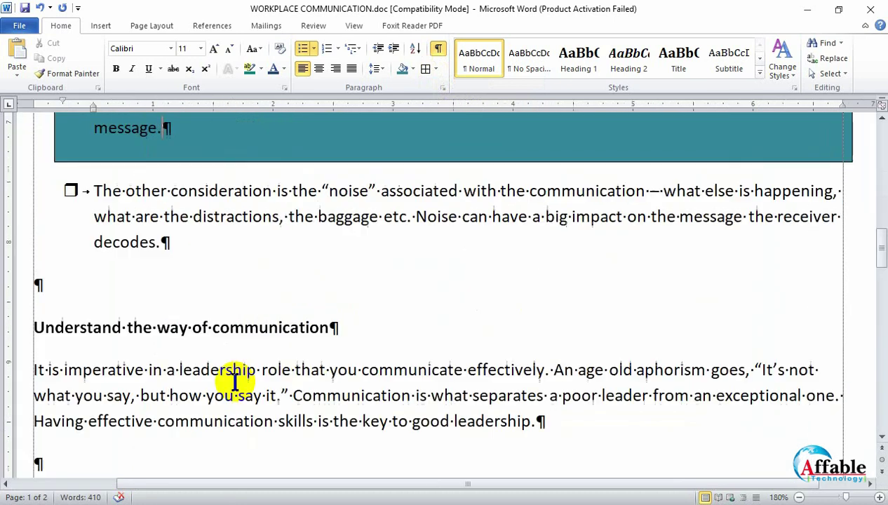
scroll(265, 333, up, 5)
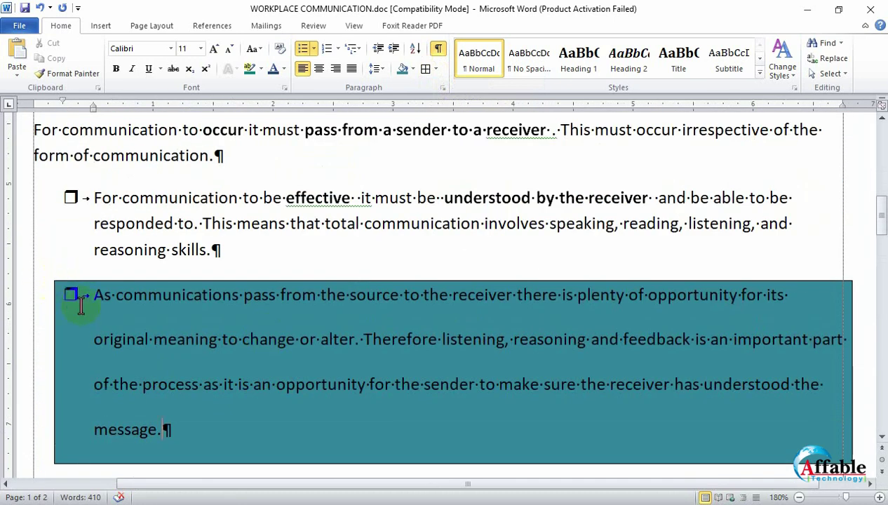
scroll(224, 248, down, 4)
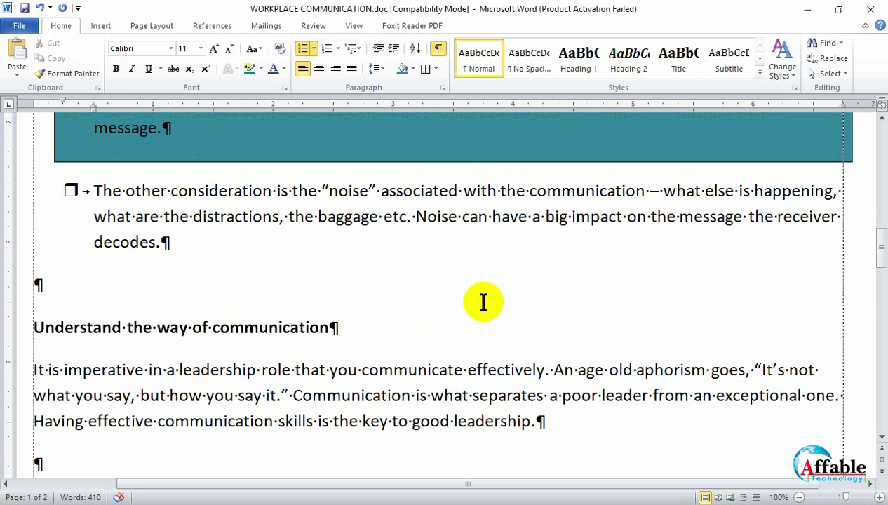
scroll(482, 302, up, 2)
click(483, 303)
ctrl+scroll(483, 303, down, 7)
scroll(484, 303, down, 1)
scroll(483, 303, up, 7)
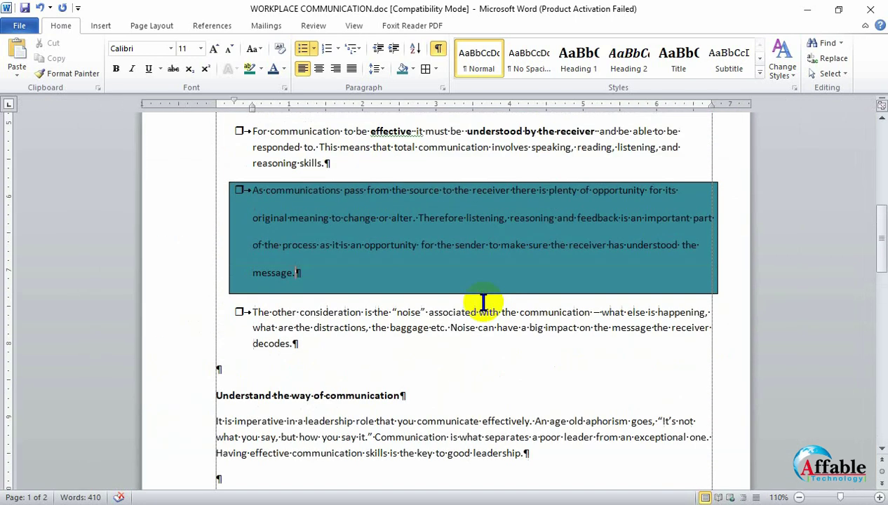
scroll(483, 303, up, 6)
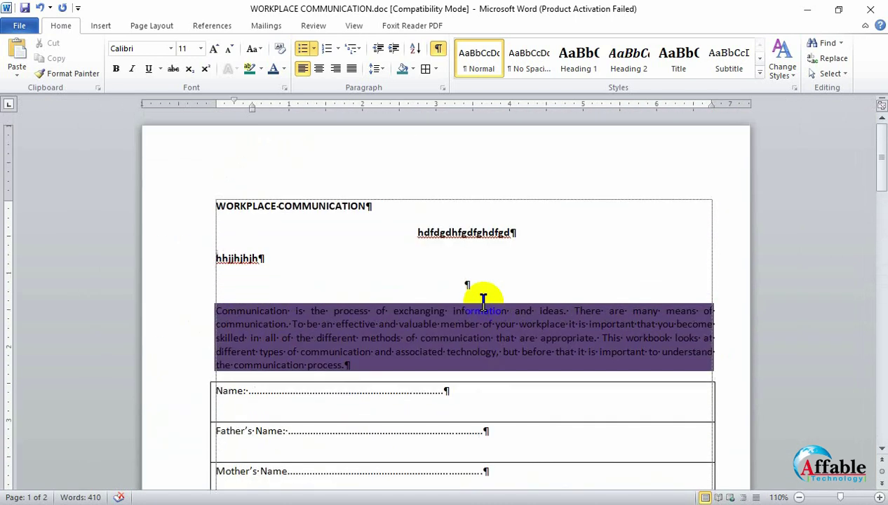
Check the shading and borders in the print preview at 100% zoom and return to the document
key(ctrl+p)
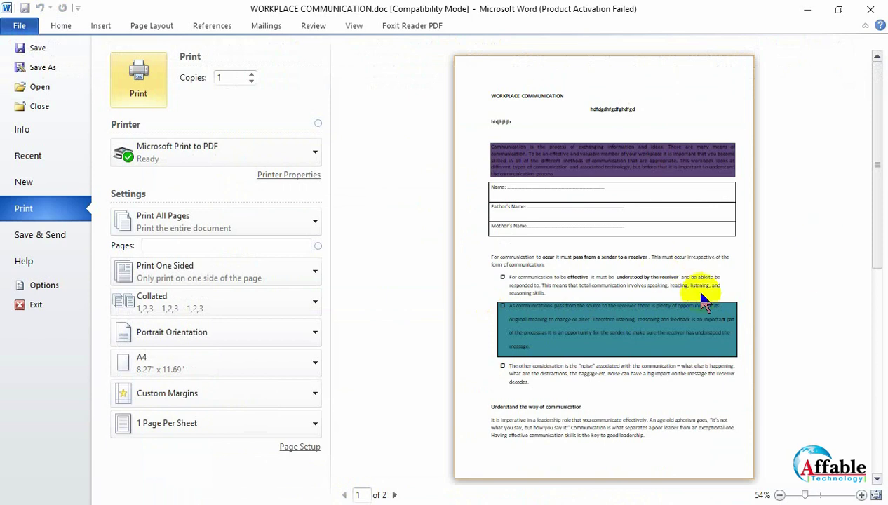
drag(804, 495, 823, 495)
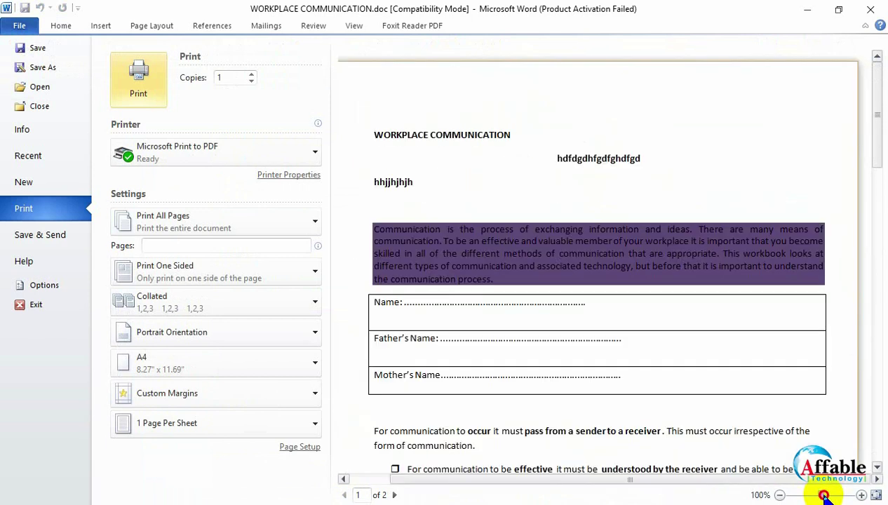
scroll(495, 341, down, 4)
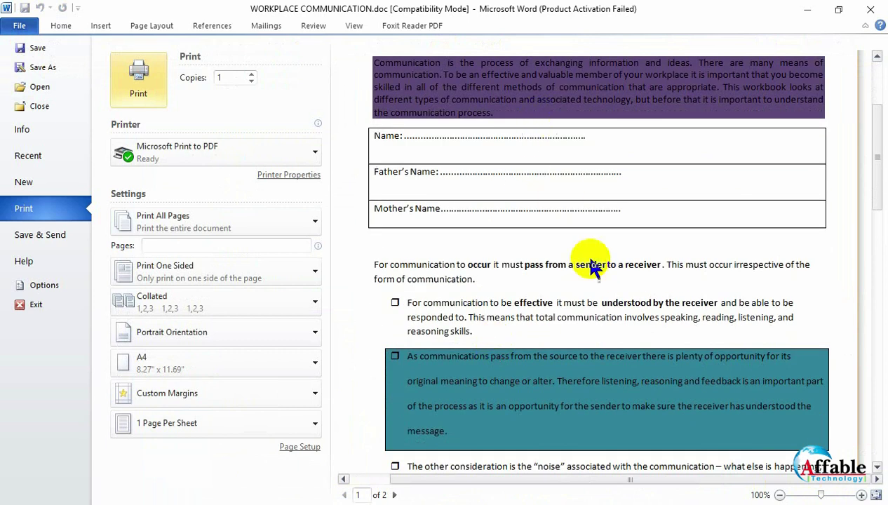
scroll(592, 267, down, 5)
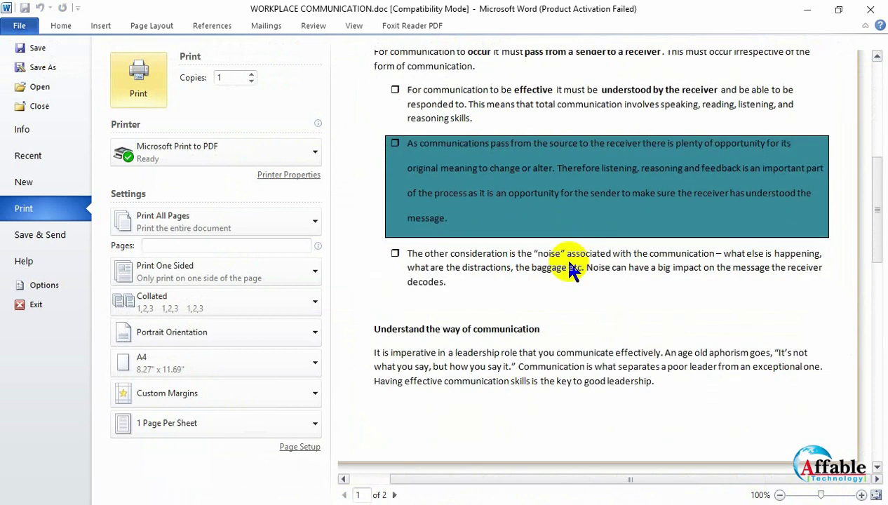
scroll(571, 270, down, 8)
scroll(572, 269, up, 13)
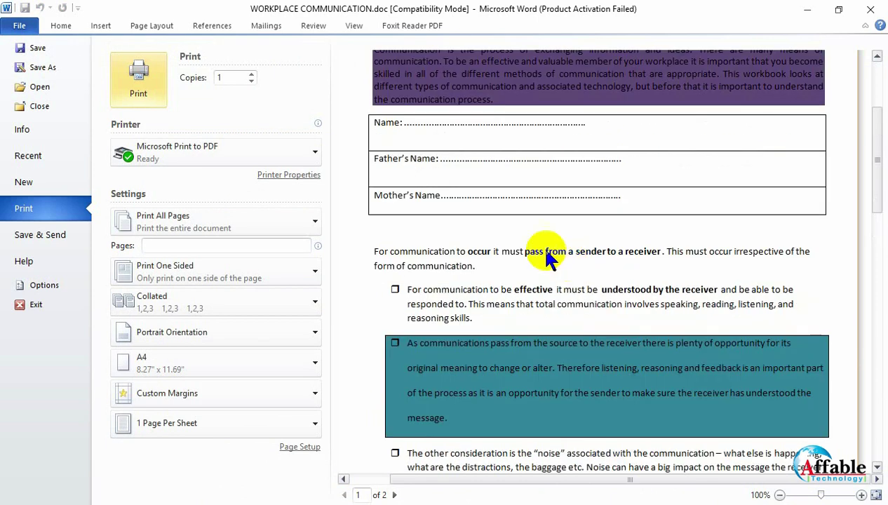
click(20, 25)
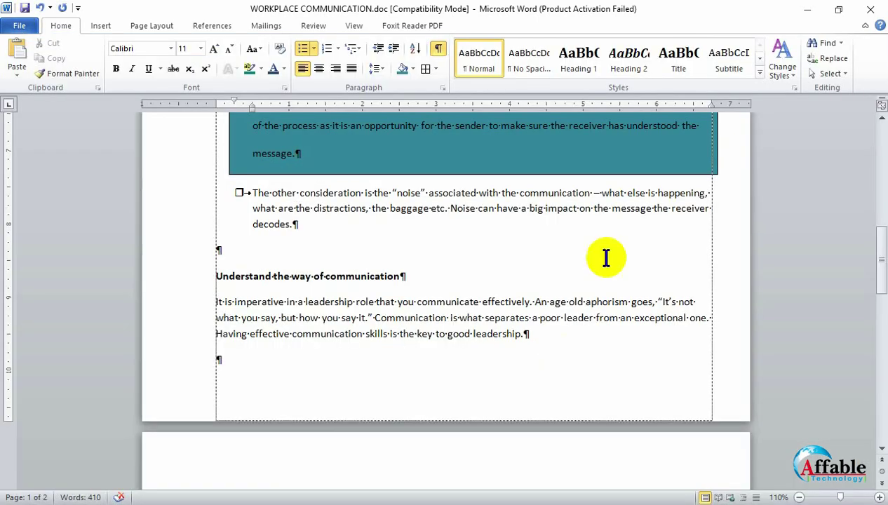
Review the shaded, bordered and bulleted paragraphs on page 1 with the formatting marks shown
scroll(606, 258, up, 15)
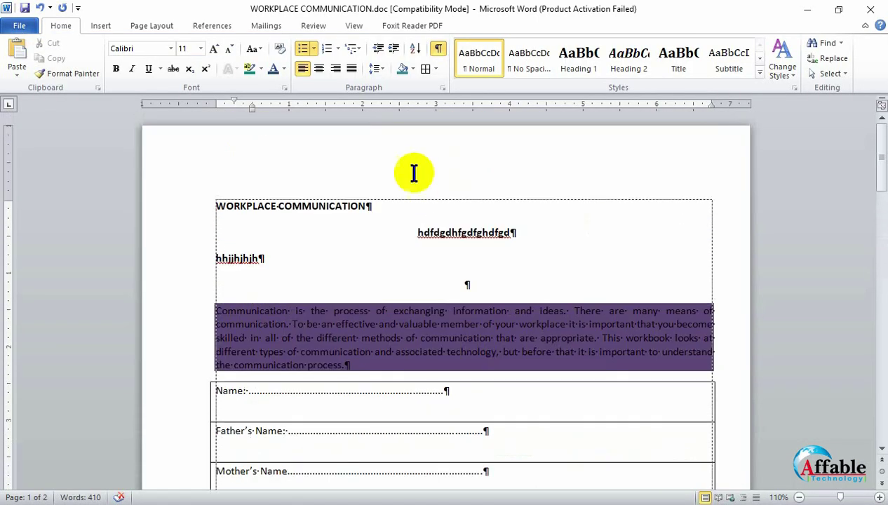
click(288, 311)
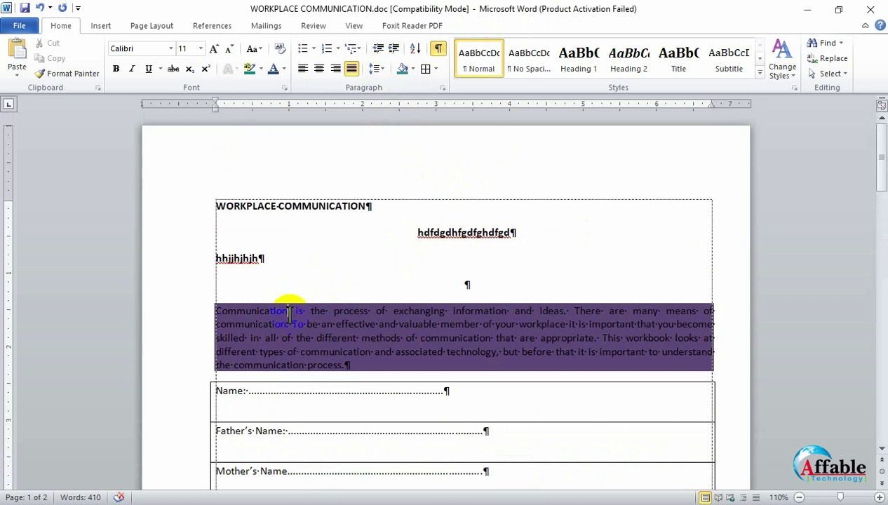
scroll(303, 347, down, 12)
click(306, 347)
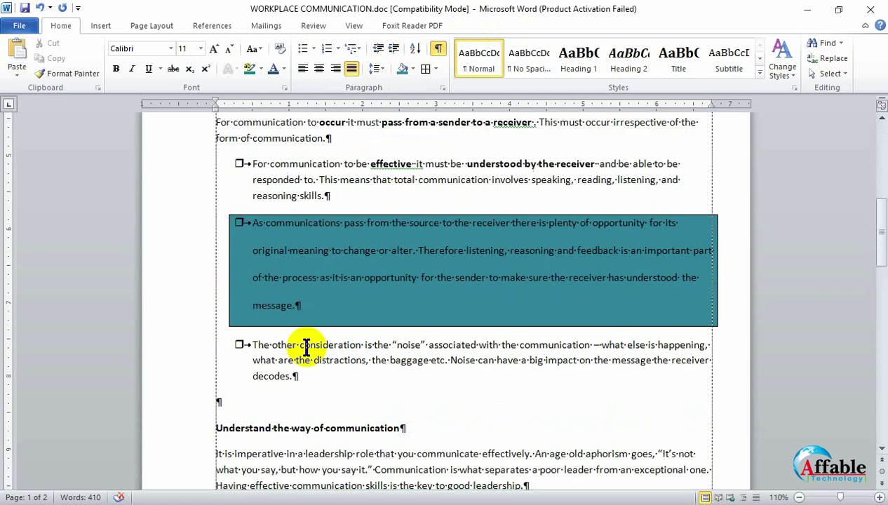
scroll(307, 347, down, 5)
click(314, 303)
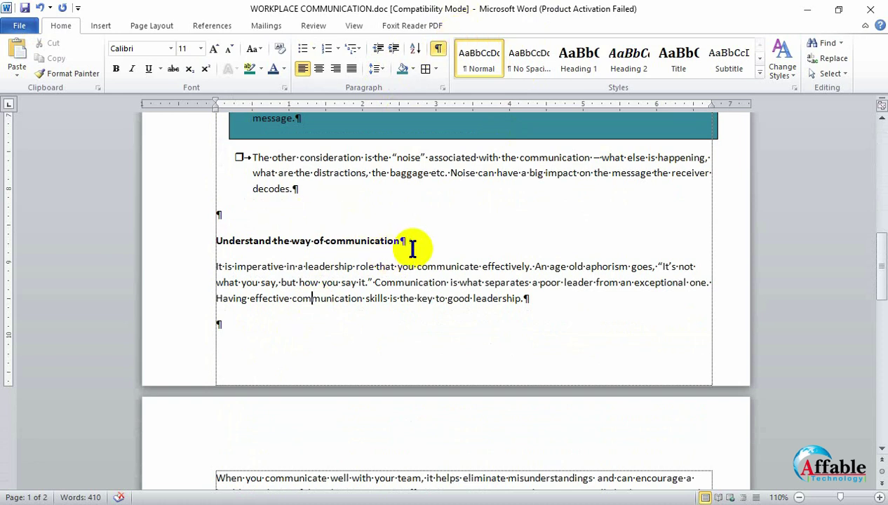
scroll(407, 245, up, 17)
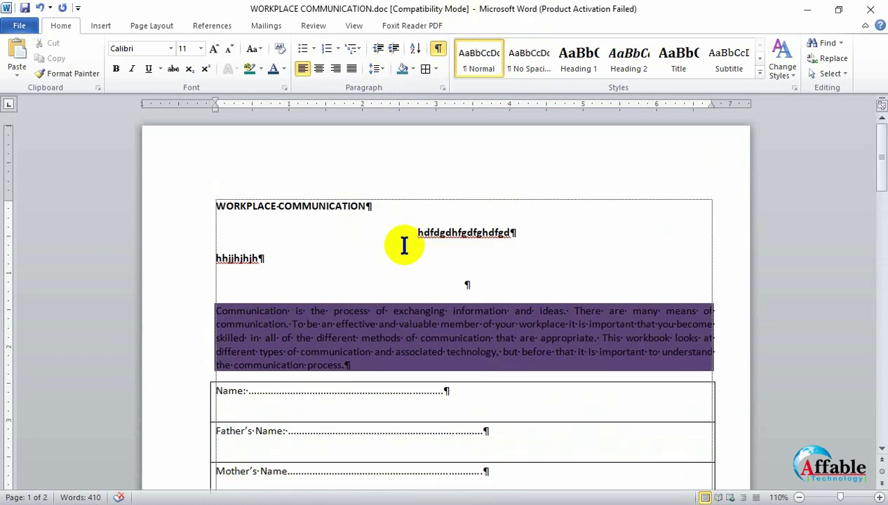
Hide the paragraph marks and formatting symbols, and review page 1 without them
click(436, 51)
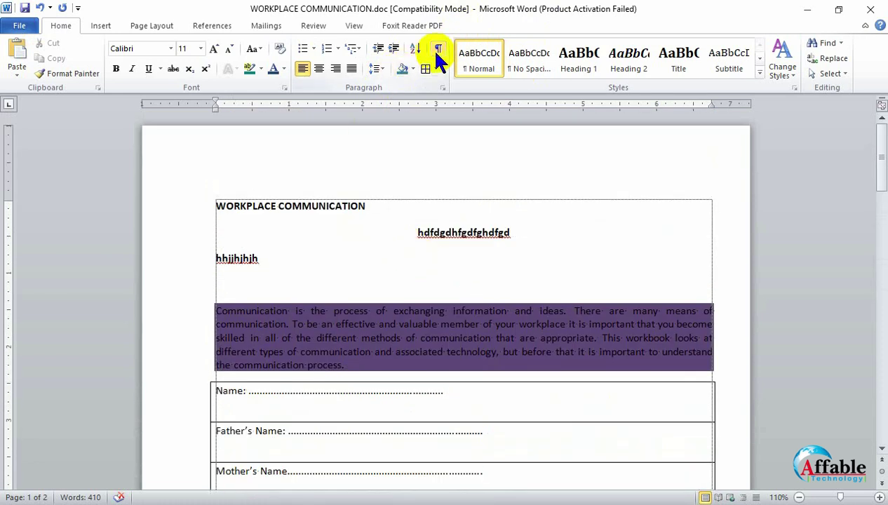
click(475, 282)
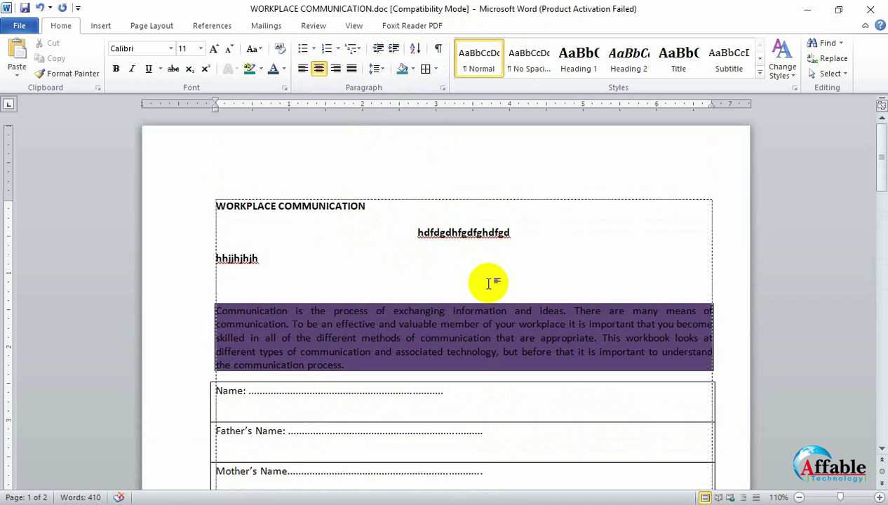
scroll(489, 284, down, 10)
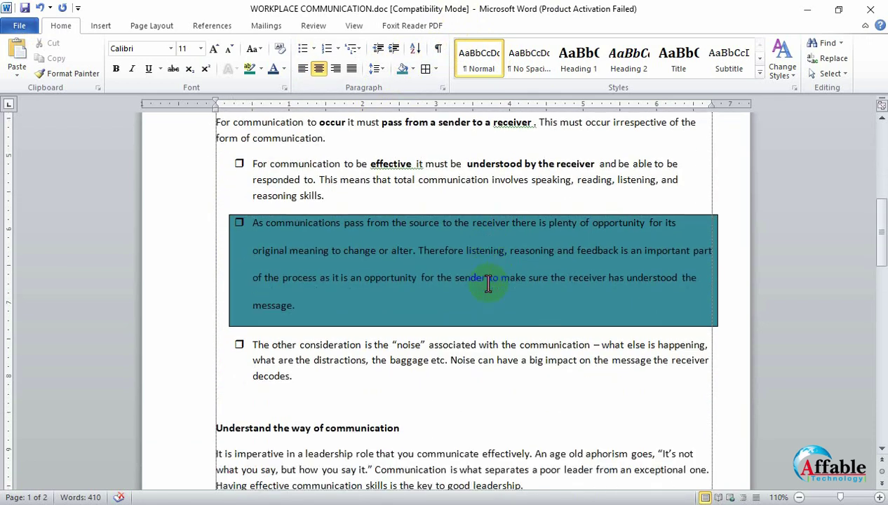
click(352, 270)
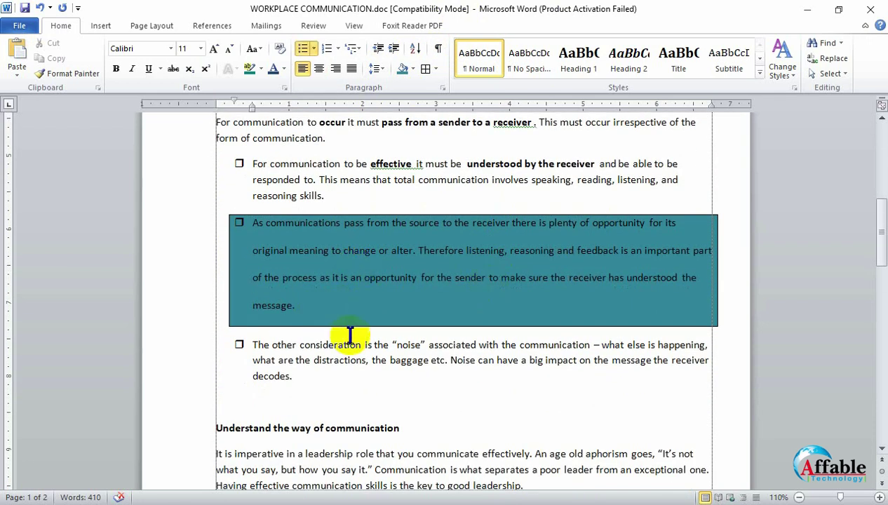
click(329, 372)
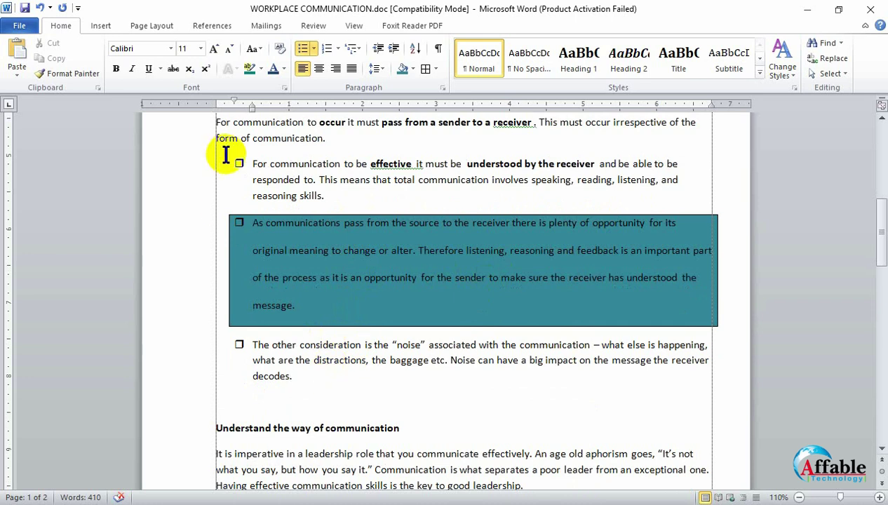
scroll(335, 379, down, 3)
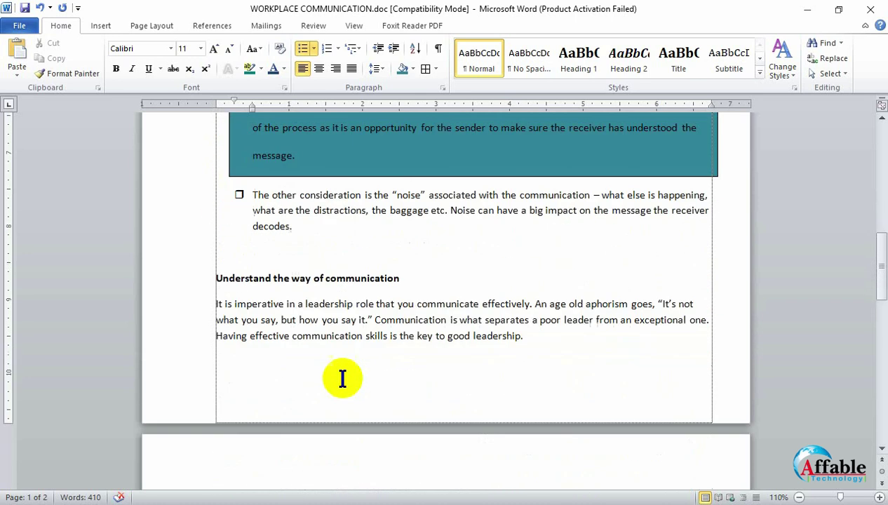
scroll(342, 377, up, 14)
scroll(343, 379, up, 1)
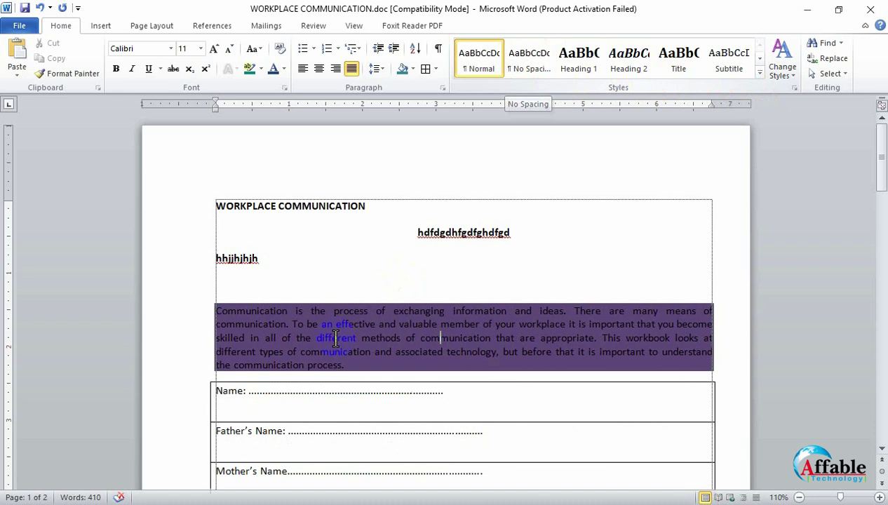
drag(391, 384, 224, 311)
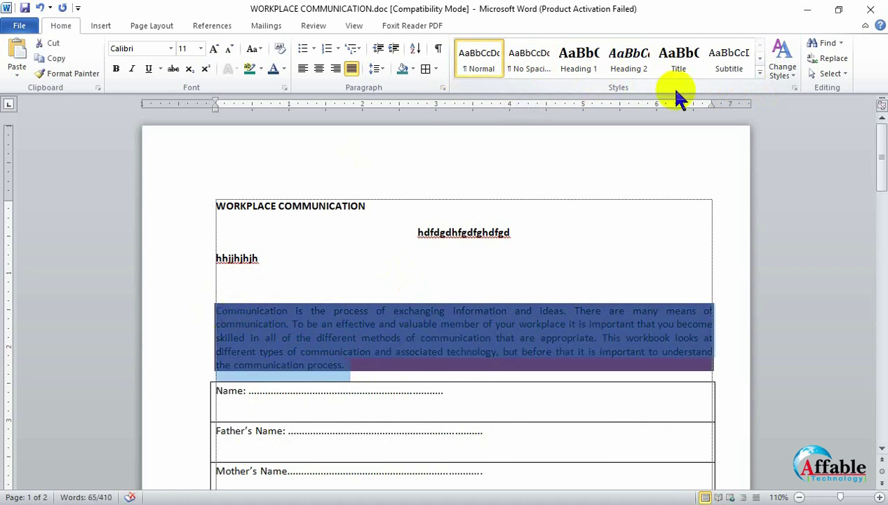
click(414, 48)
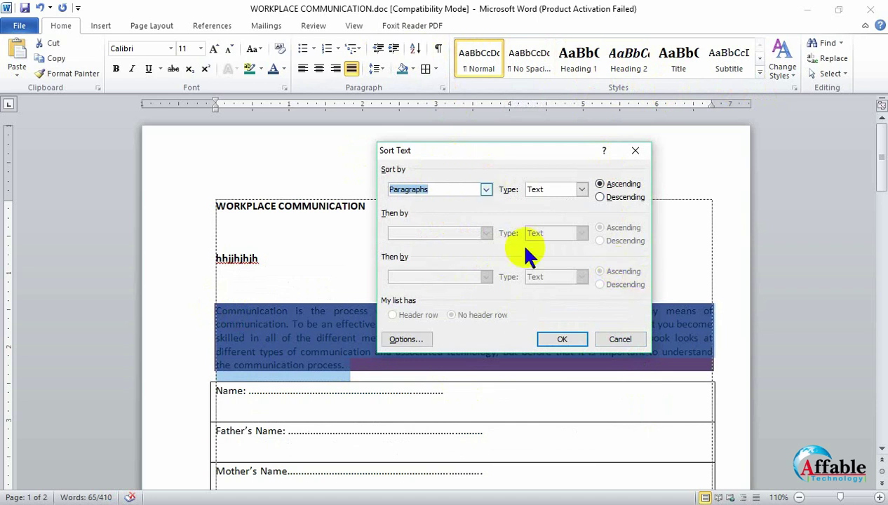
click(620, 340)
click(521, 402)
Sort the page 2 text from "When you communicate well" through "2. Emails" by paragraphs, as text, in descending order
scroll(521, 402, down, 3)
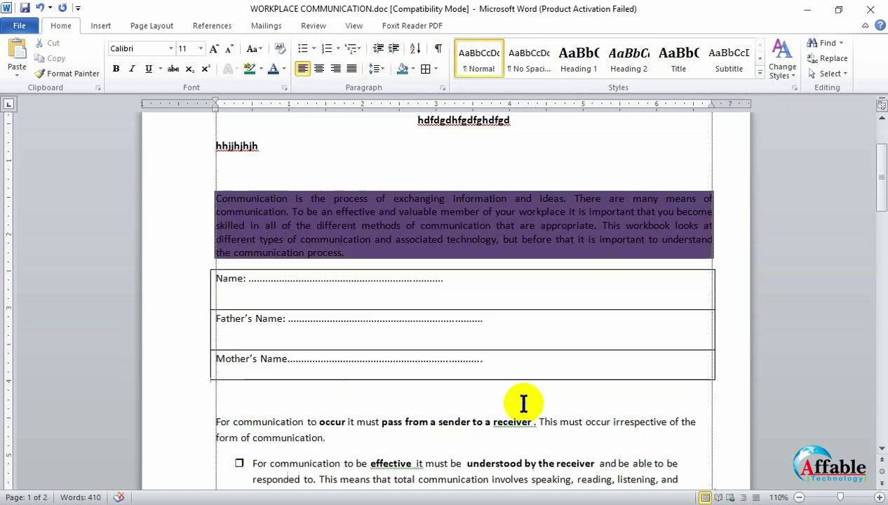
ctrl+scroll(462, 395, down, 4)
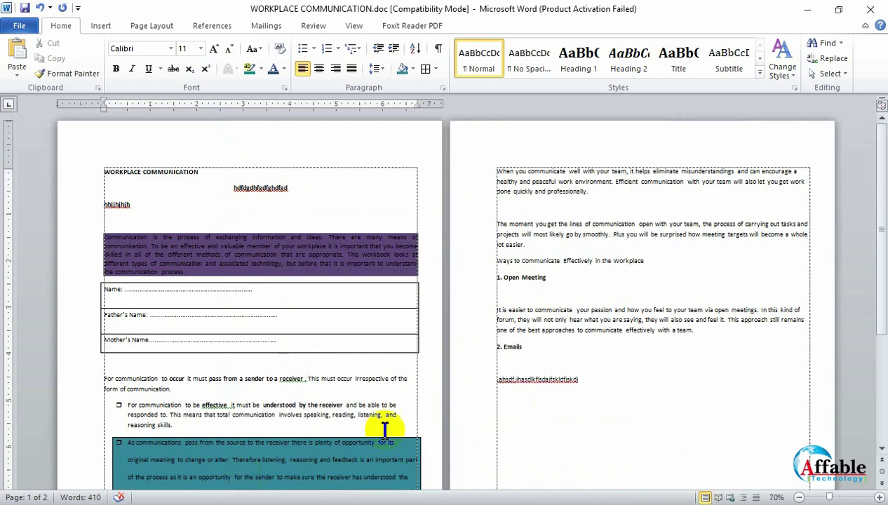
drag(499, 172, 630, 357)
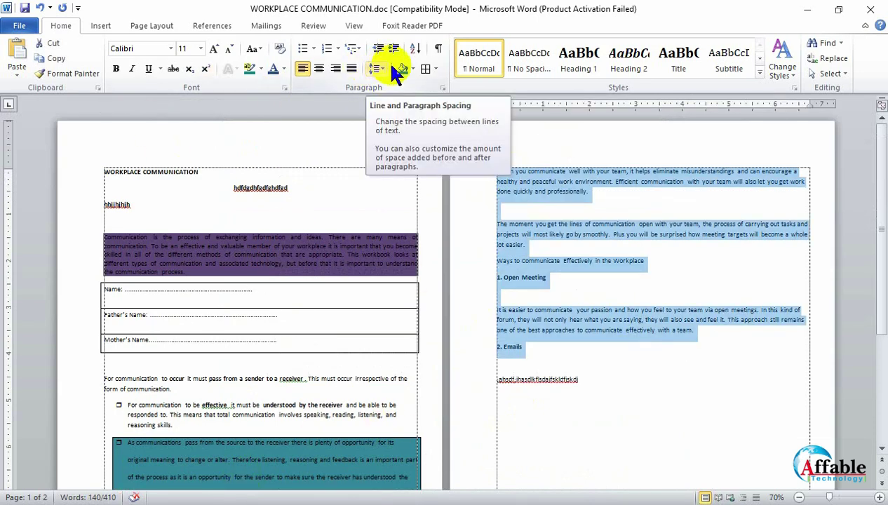
click(416, 49)
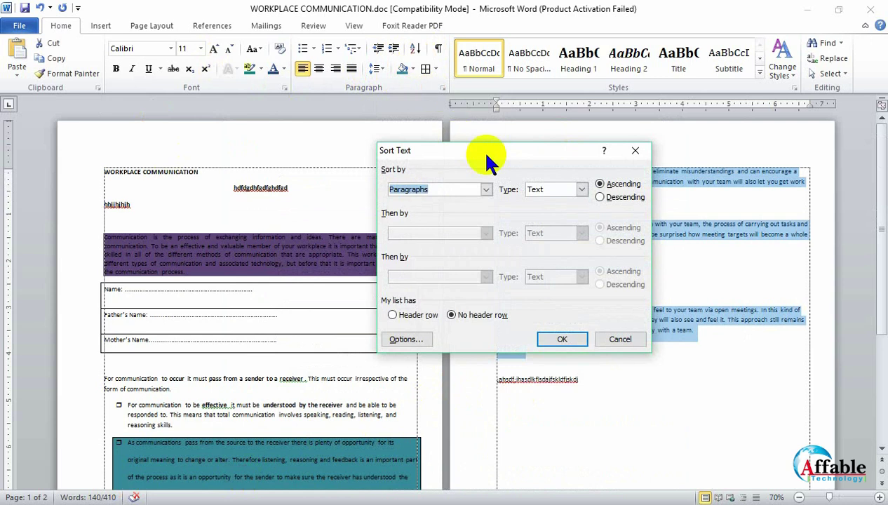
drag(495, 155, 323, 142)
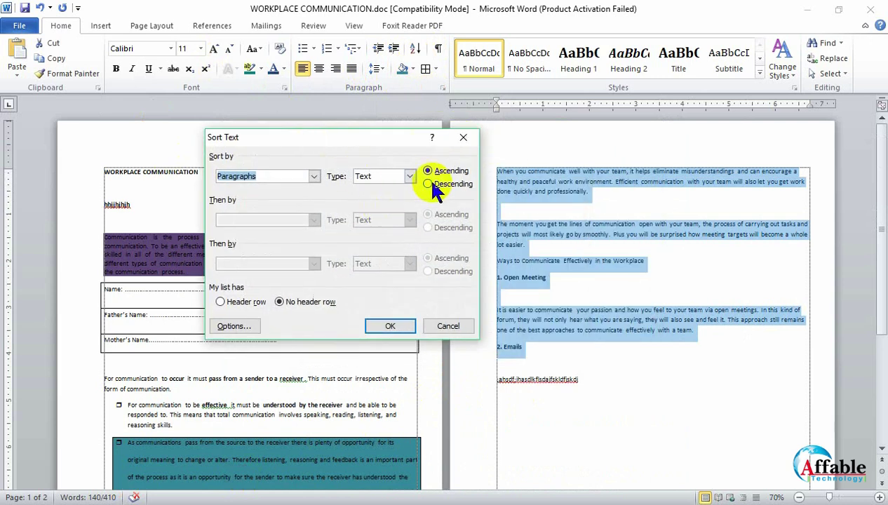
click(315, 176)
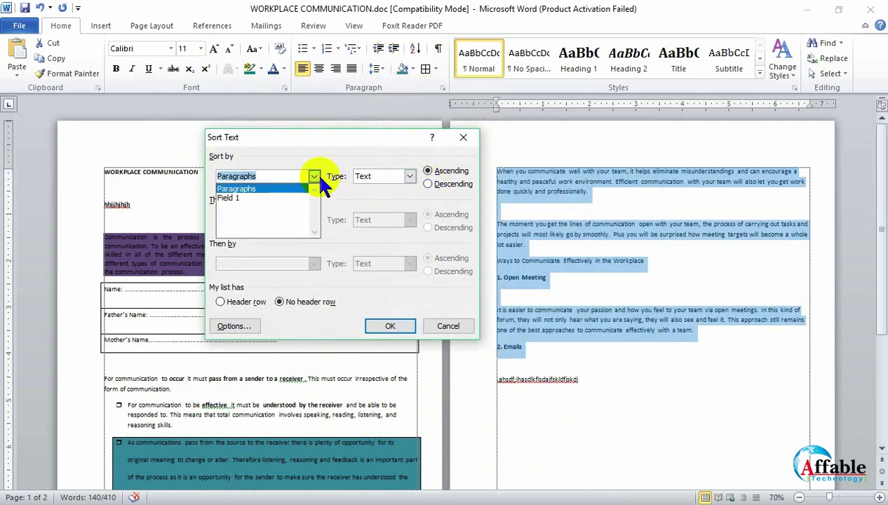
click(304, 185)
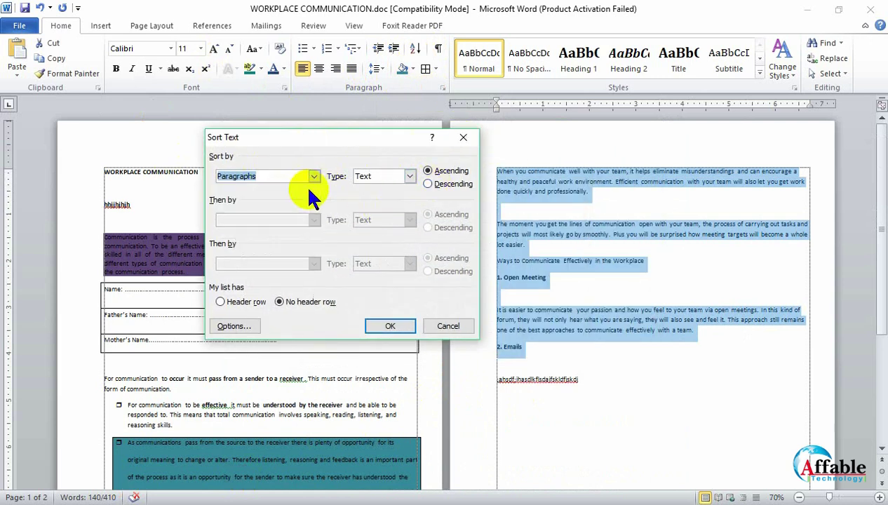
click(427, 184)
click(393, 327)
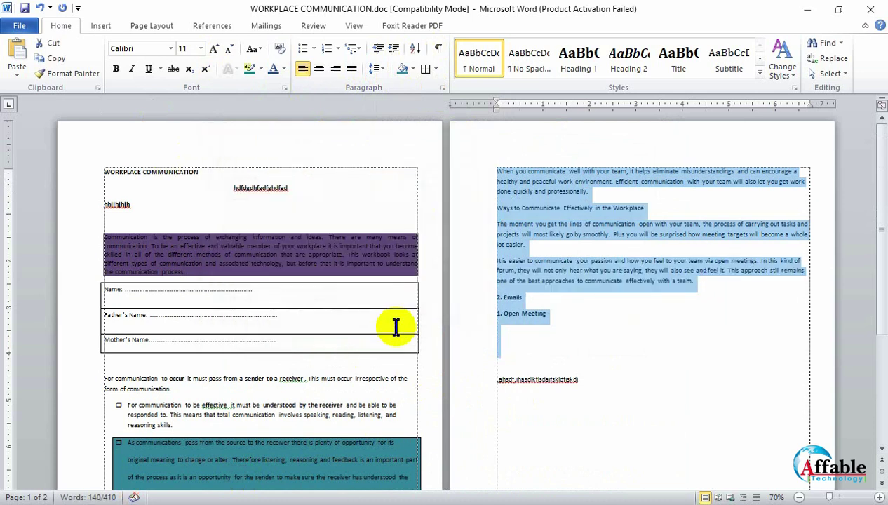
Examine the order of the sorted paragraphs on page 2 at several zoom levels
click(596, 379)
ctrl+scroll(596, 379, up, 3)
ctrl+scroll(596, 378, down, 2)
scroll(596, 379, up, 15)
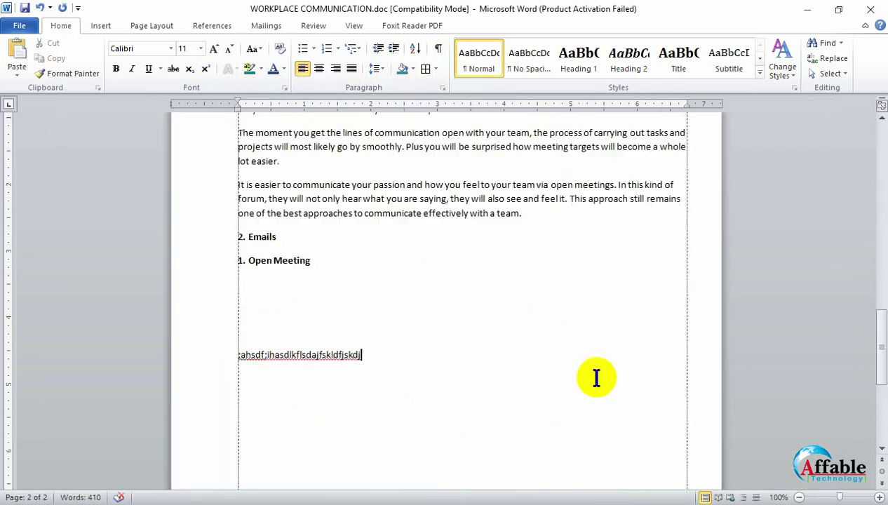
ctrl+scroll(597, 379, down, 4)
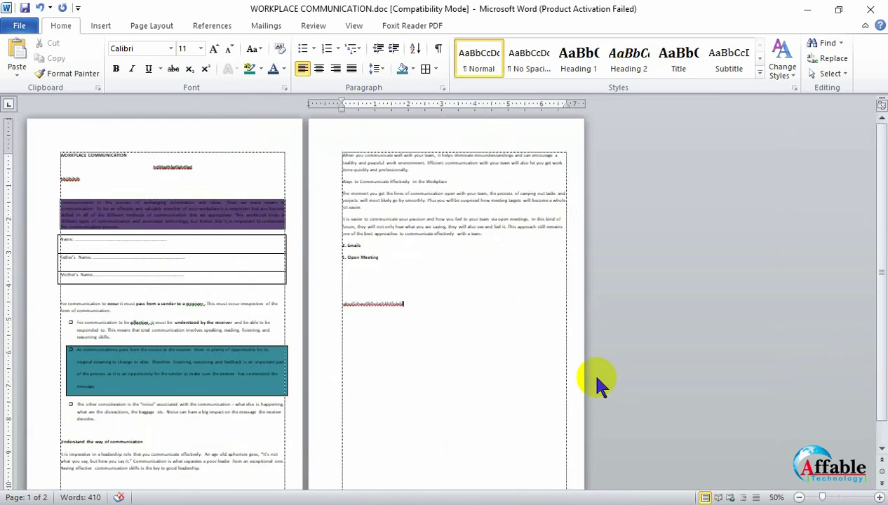
ctrl+scroll(596, 378, up, 6)
ctrl+scroll(596, 379, down, 2)
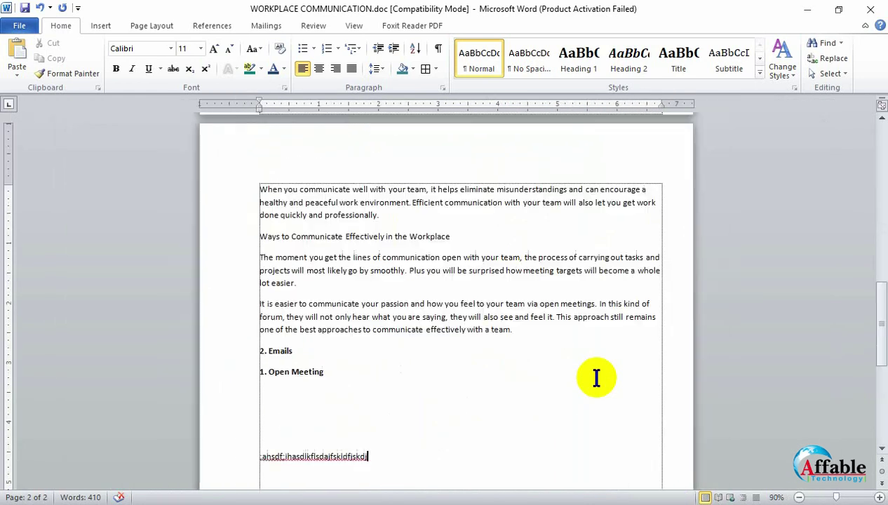
drag(276, 175, 317, 223)
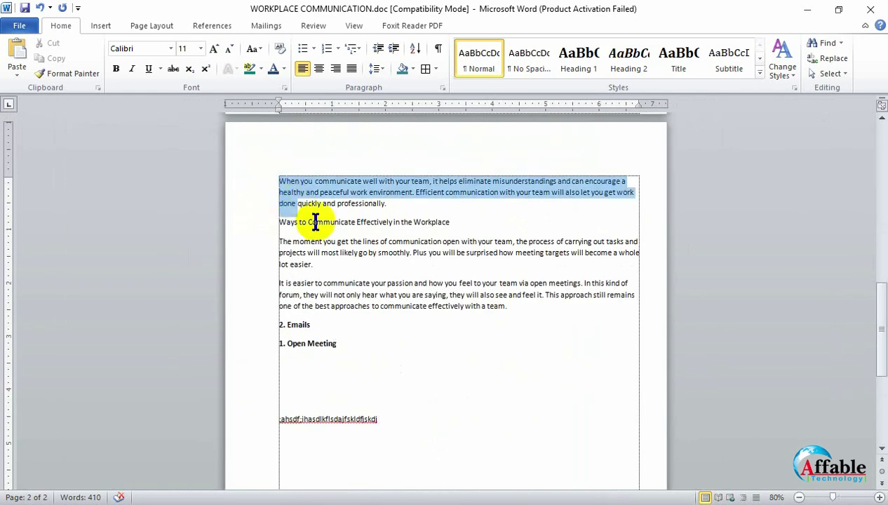
click(530, 412)
Undo the descending sort and show the formatting marks
key(ctrl+z)
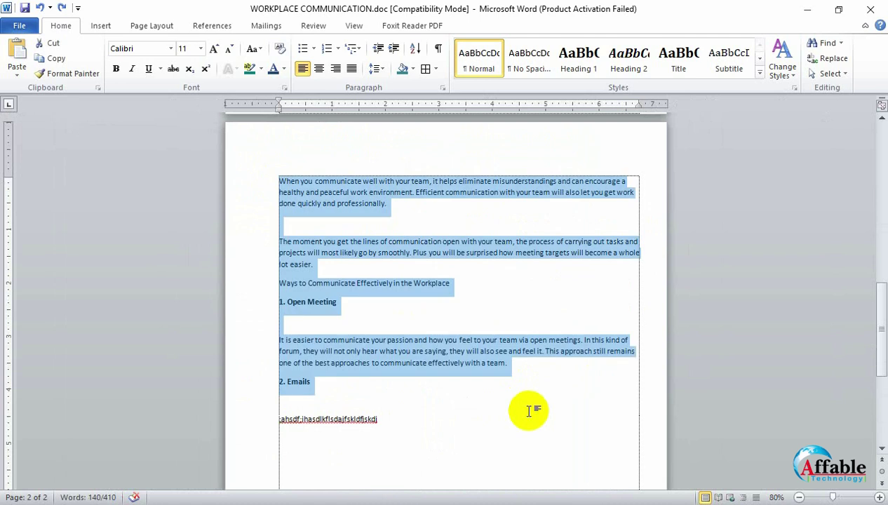
click(407, 48)
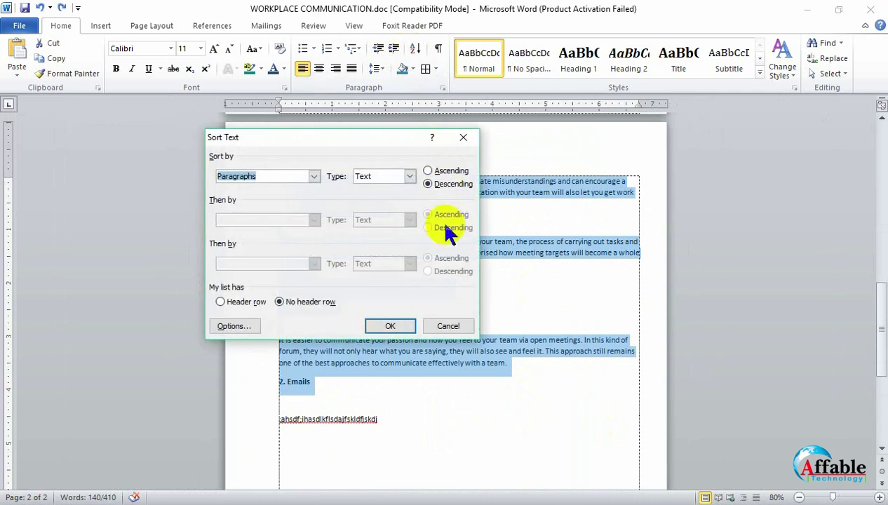
click(464, 139)
click(438, 48)
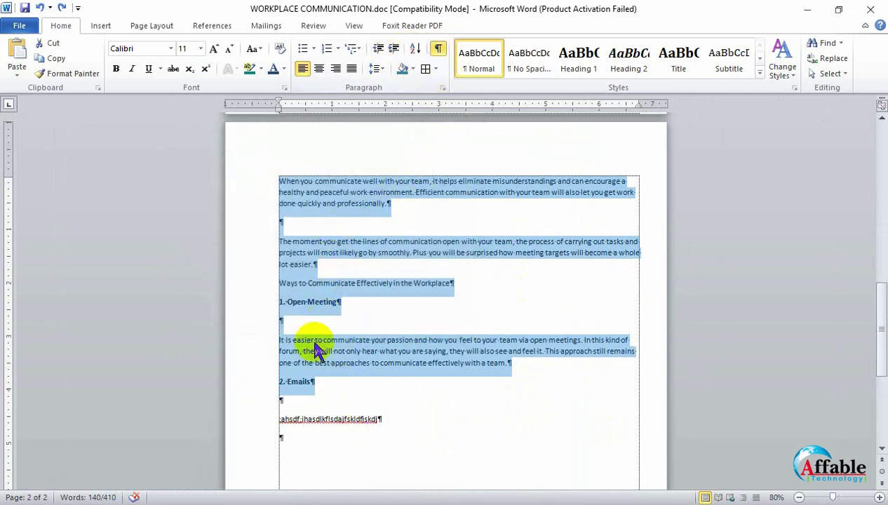
Sort the selected page 2 paragraphs again by paragraphs, as text, in descending order with no header row
click(416, 47)
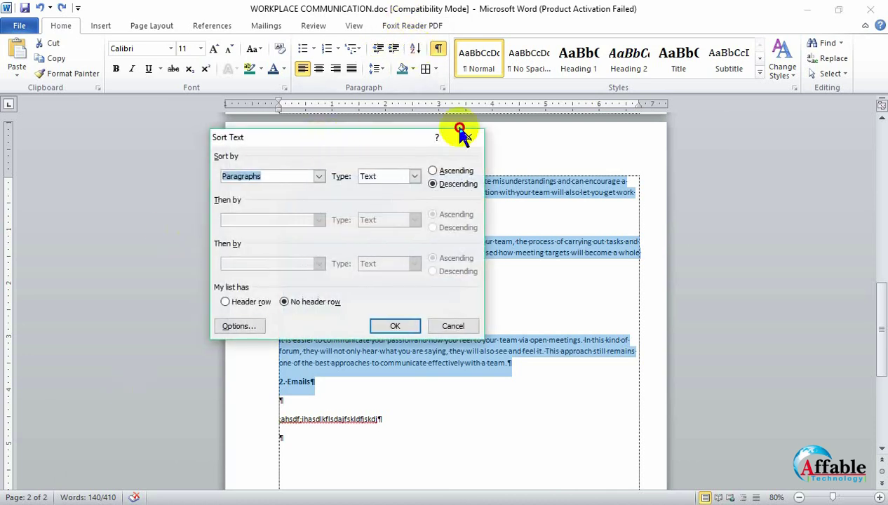
drag(460, 133, 583, 109)
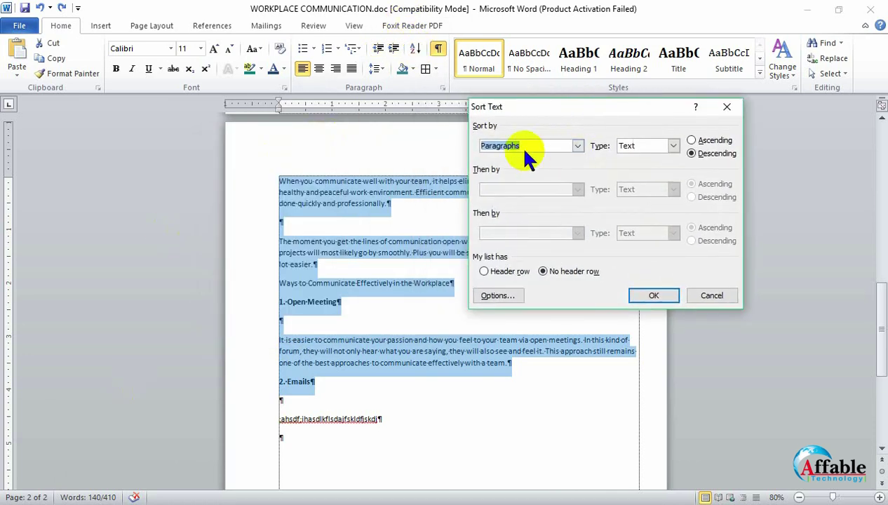
click(672, 146)
click(672, 146)
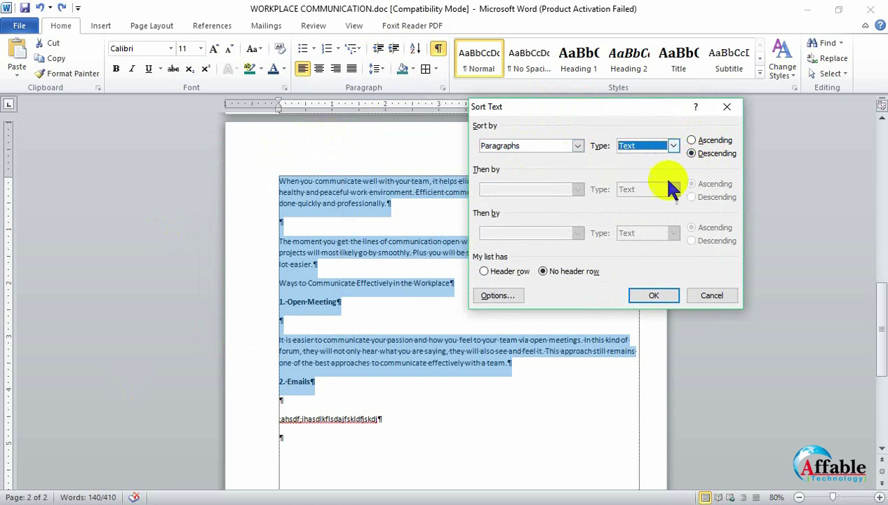
click(651, 296)
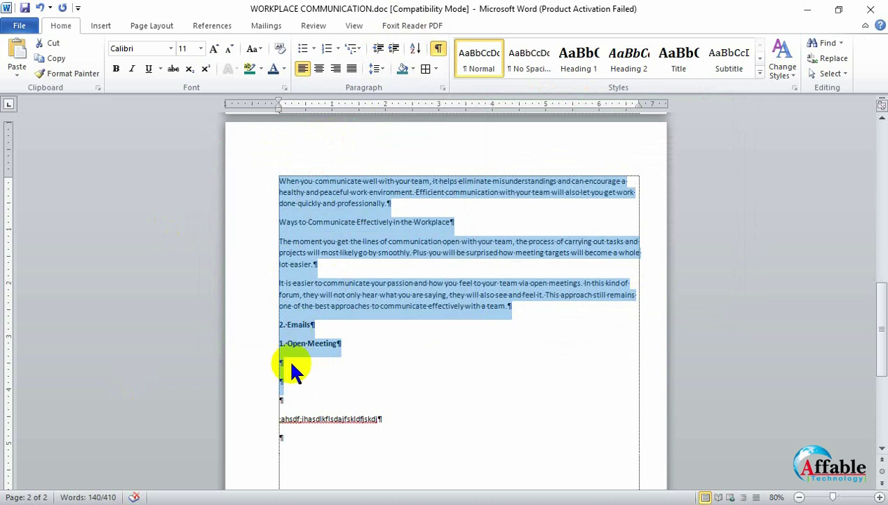
click(330, 382)
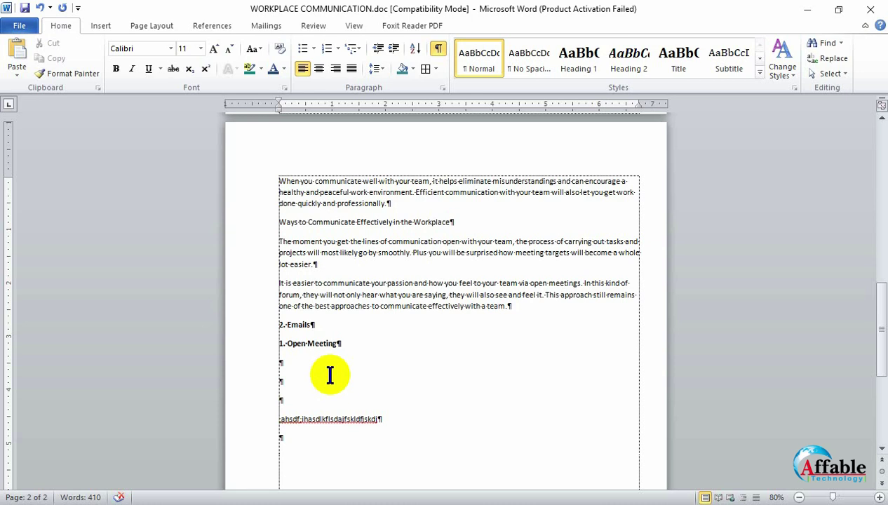
scroll(330, 376, up, 12)
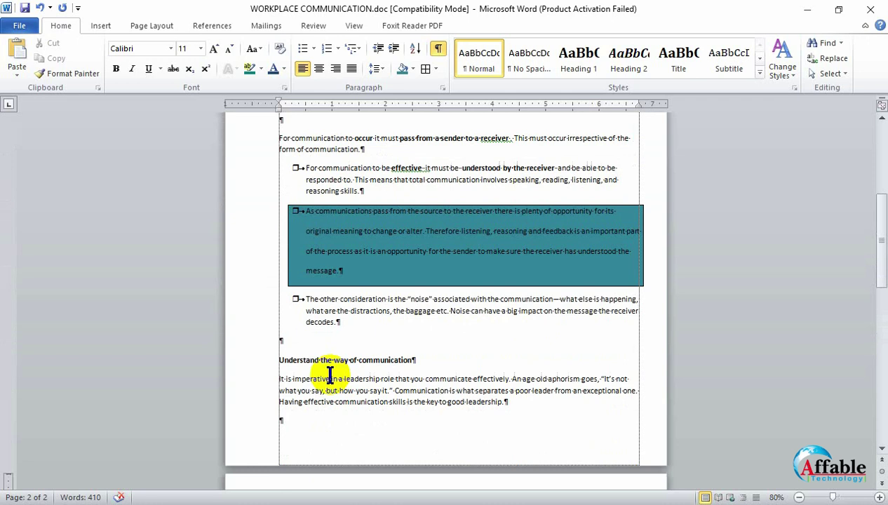
Add a line reading "A C K L" below the last text on page 2
scroll(330, 376, up, 4)
scroll(329, 375, up, 3)
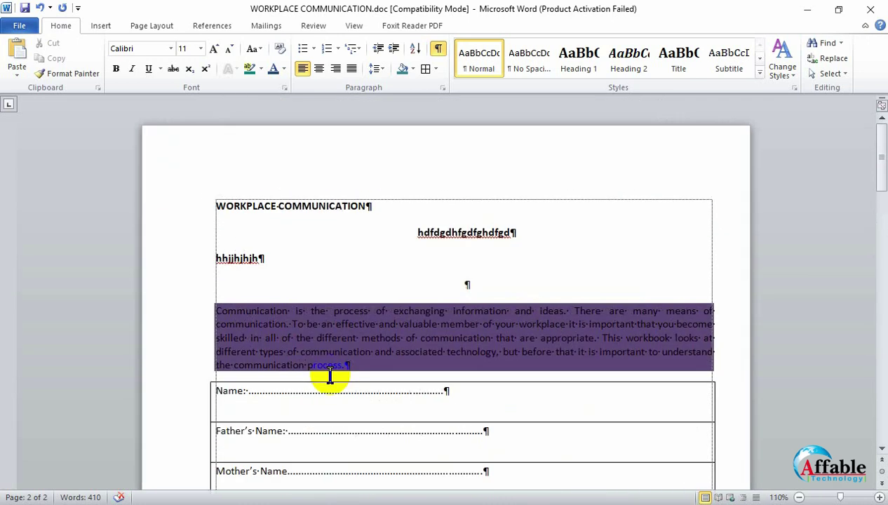
scroll(656, 321, up, 5)
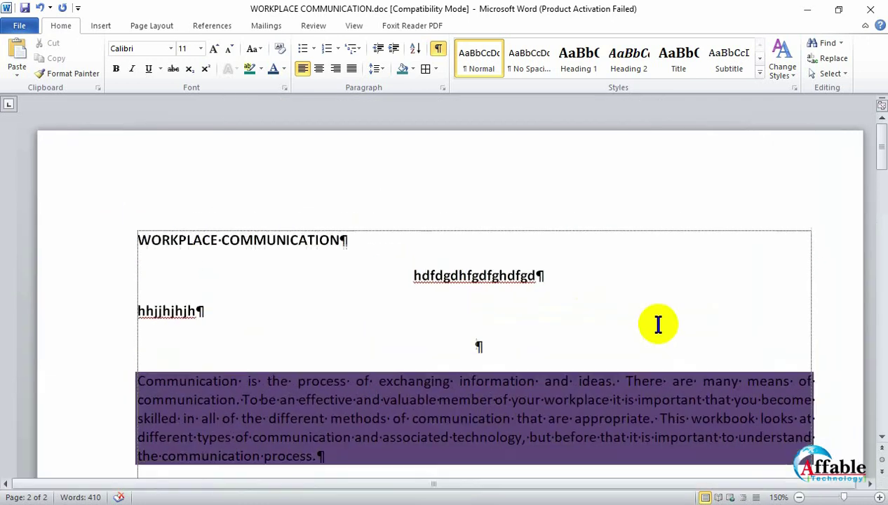
drag(382, 288, 504, 300)
scroll(326, 359, down, 20)
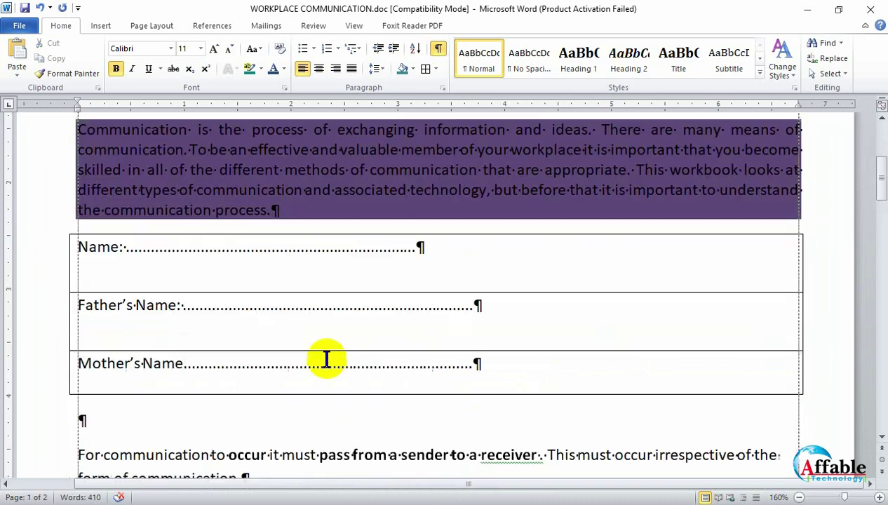
scroll(326, 359, down, 2)
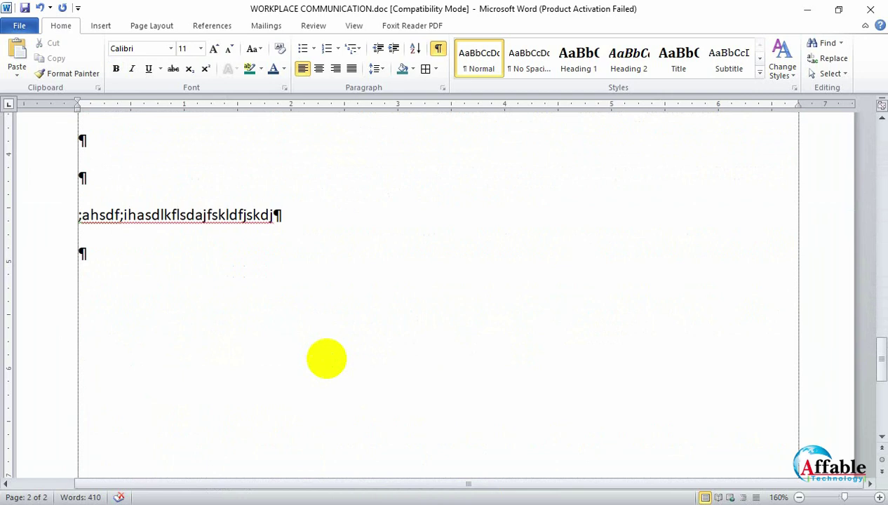
text(A C K L)
Enlarge the "A C K L" line to font size 48
click(58, 270)
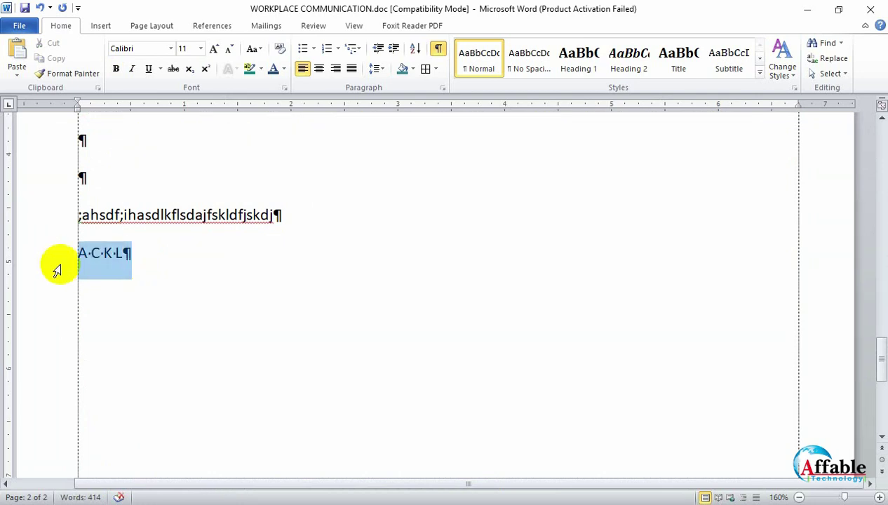
key(ctrl+shift+period)
key(ctrl+shift+period)
key(ctrl+shift+period)
key(ctrl+shift+period)
key(ctrl+shift+period)
key(ctrl+shift+period)
key(ctrl+shift+period)
key(ctrl+shift+period)
key(ctrl+shift+period)
key(ctrl+shift+period)
key(ctrl+shift+period)
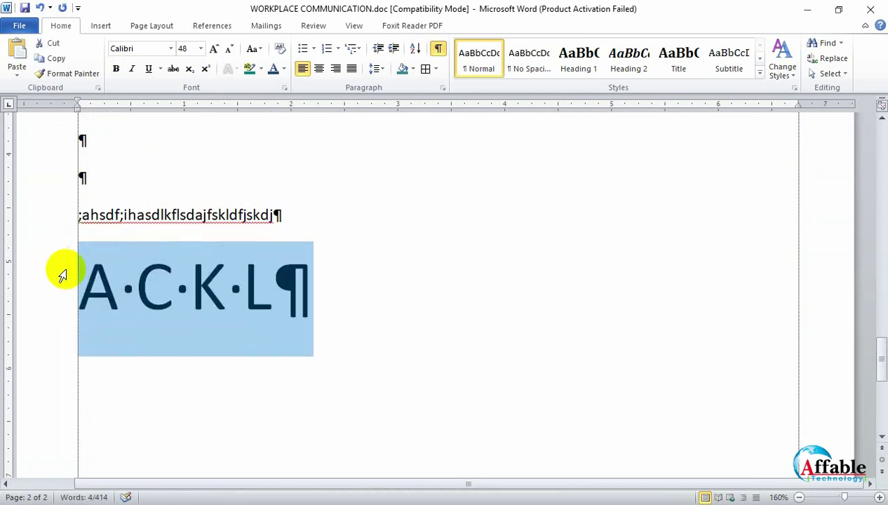
Try to sort the "A C K L" line by paragraphs, as text, in ascending order
click(414, 48)
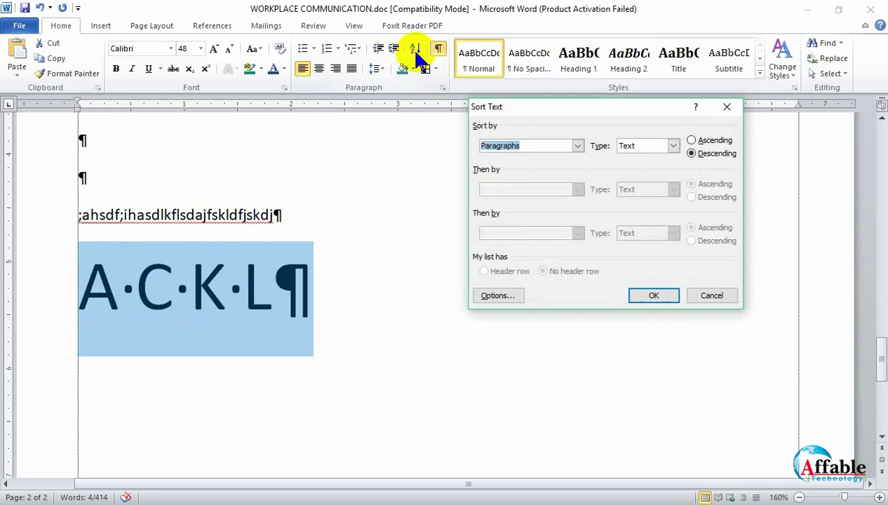
click(672, 145)
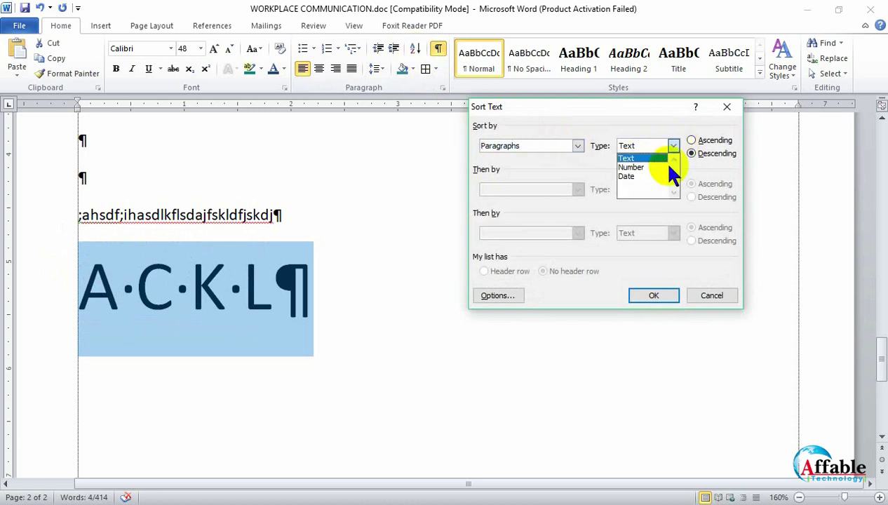
click(631, 159)
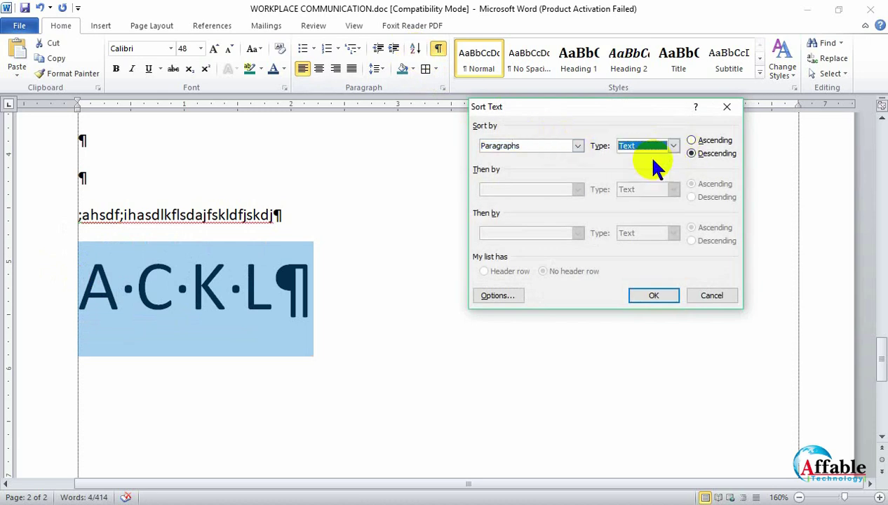
click(692, 140)
click(654, 295)
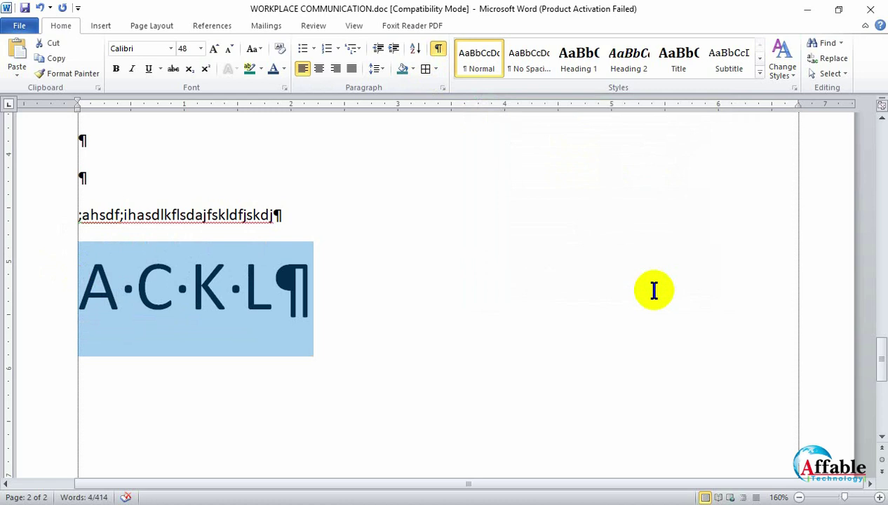
Hide the formatting marks and try sorting the "A C K L" line by Field 1, as text, in ascending order
click(440, 51)
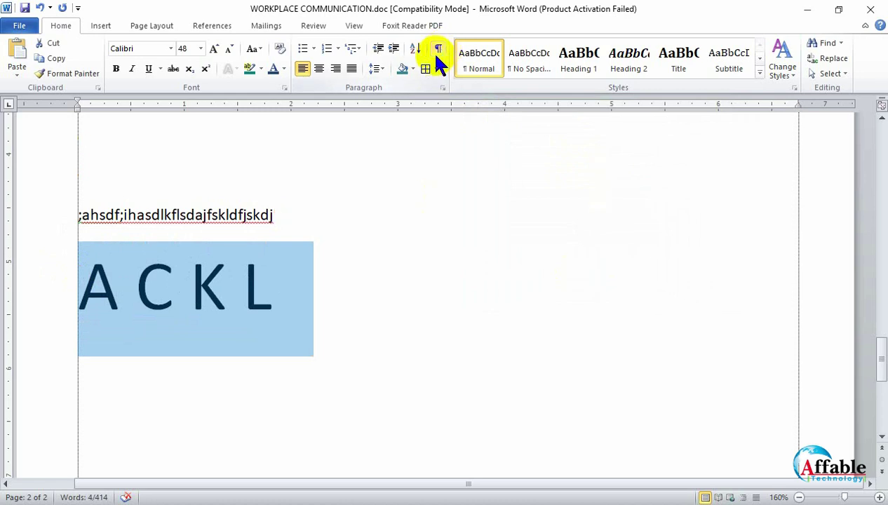
click(416, 47)
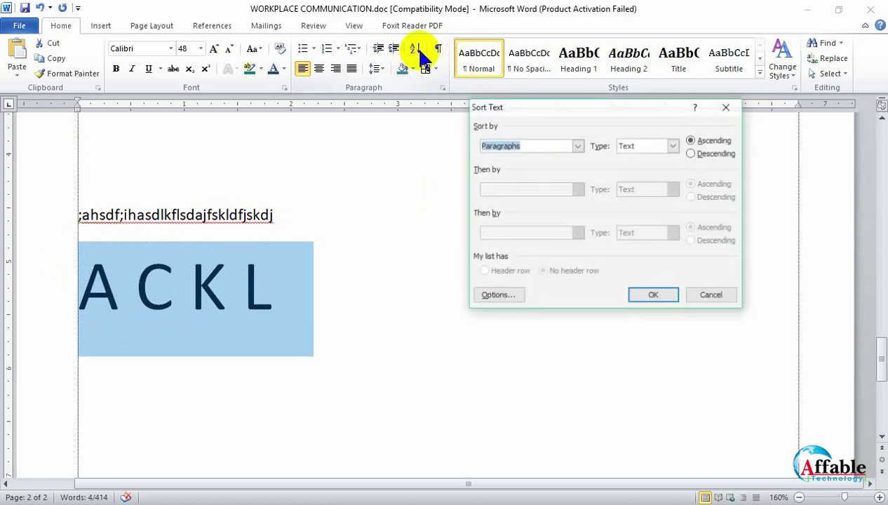
click(578, 146)
click(523, 167)
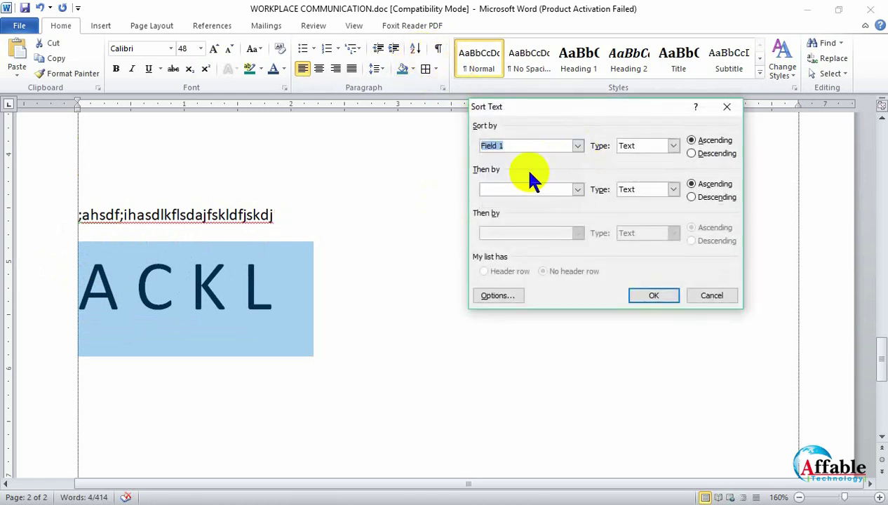
click(658, 297)
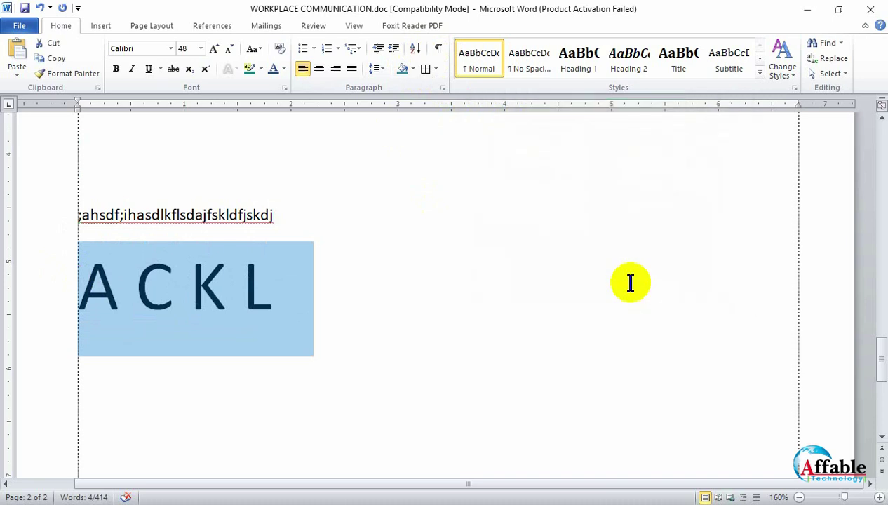
Try to sort the "A C K L" line by paragraphs, as text, in descending order
click(417, 50)
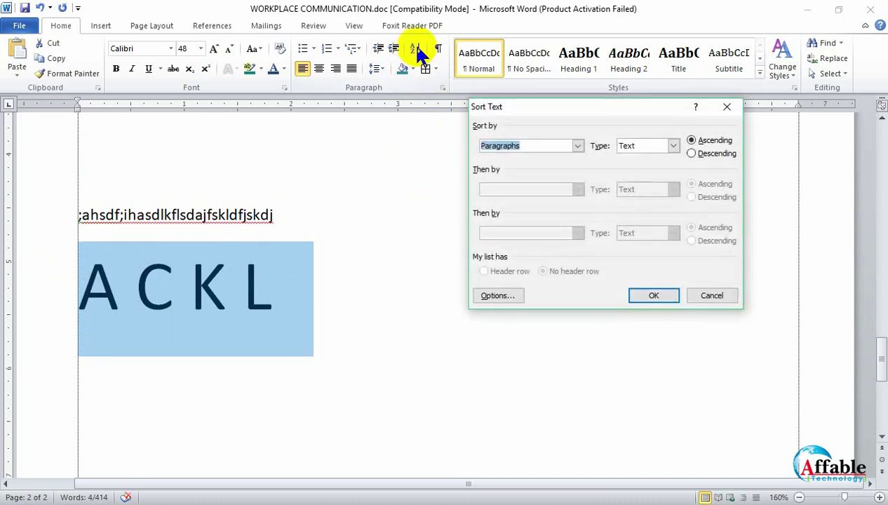
click(705, 153)
click(576, 146)
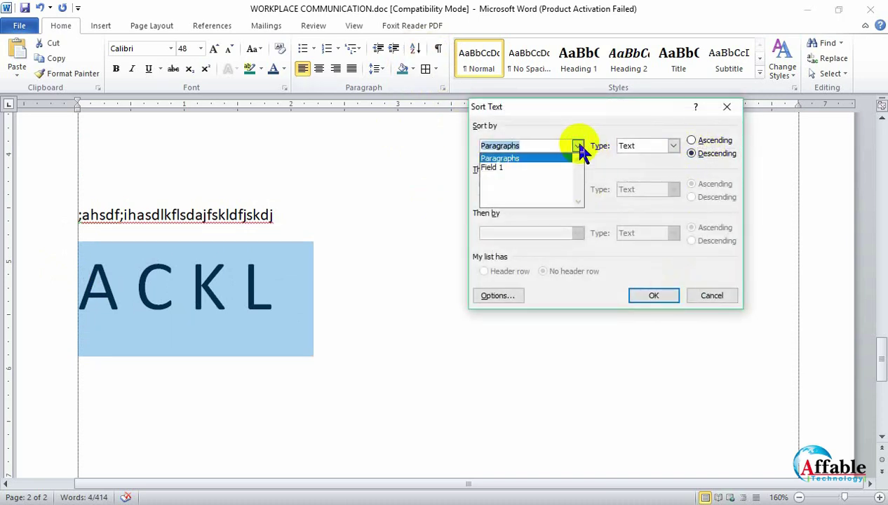
click(577, 145)
click(666, 296)
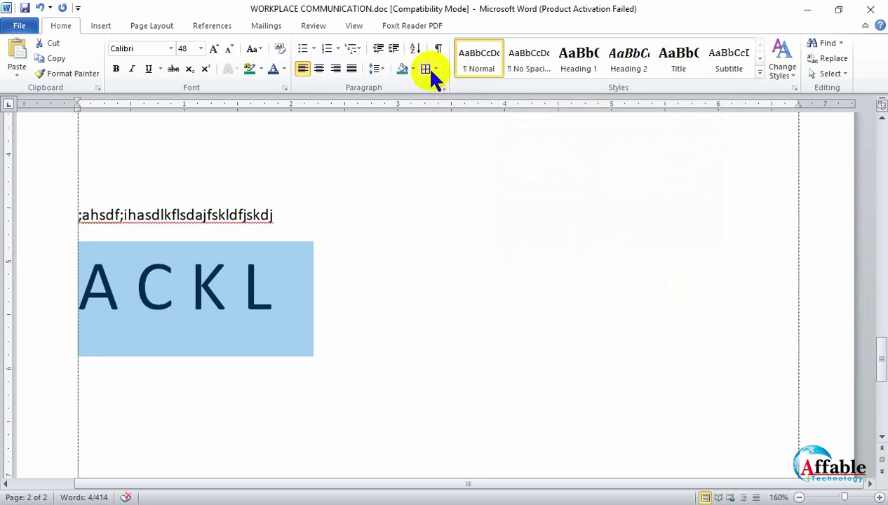
click(415, 50)
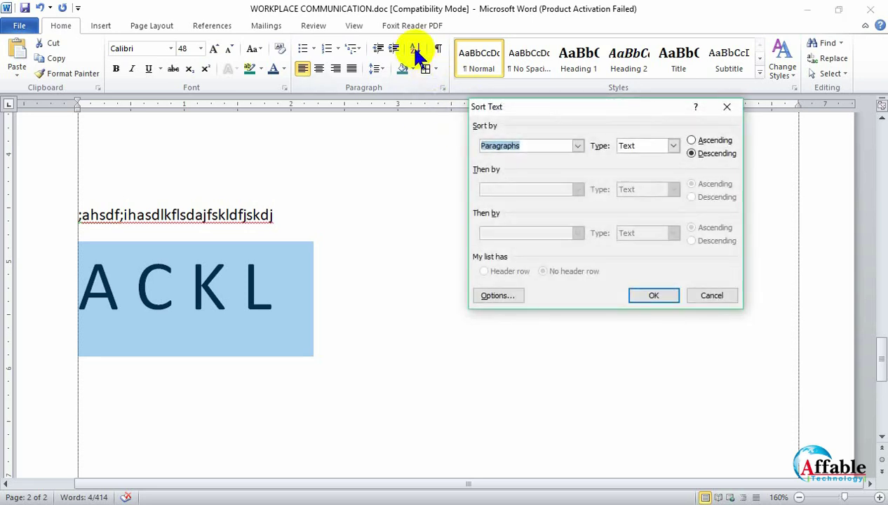
click(728, 110)
Break the "A C K L" line so that A and C each stand on their own line above "K L"
click(230, 286)
click(136, 295)
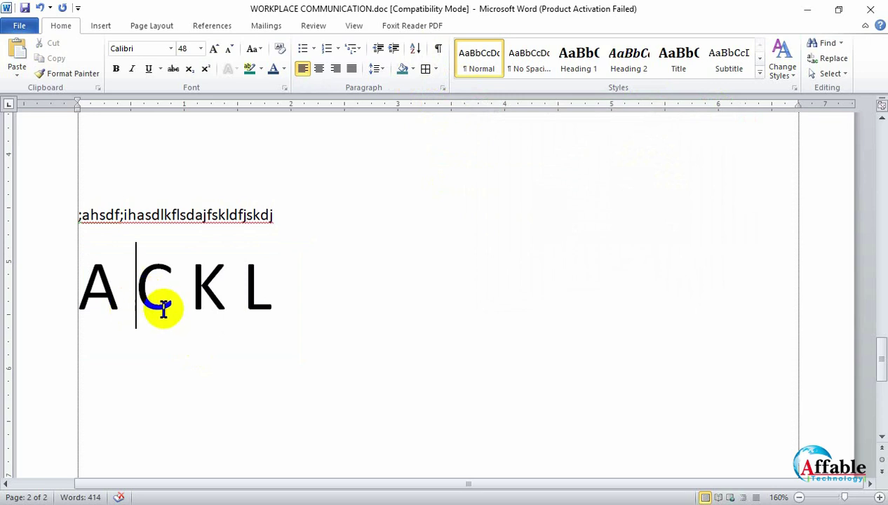
key(Return)
key(Right)
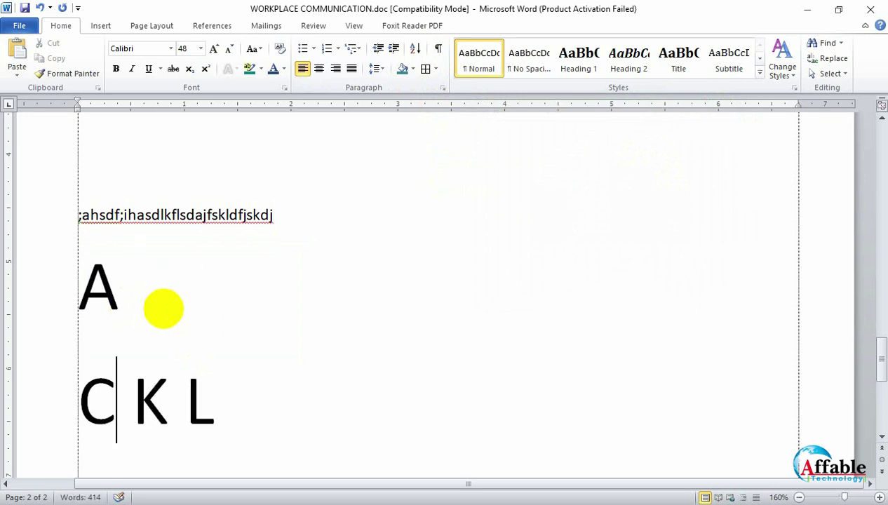
key(Return)
key(Right)
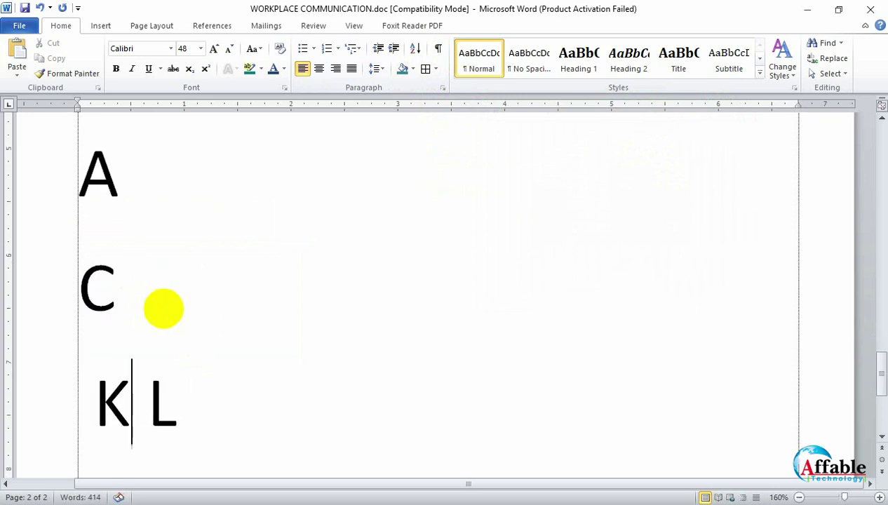
Delete the letters K, C and A with their line breaks, keeping only the L
key(BackSpace)
key(BackSpace)
key(BackSpace)
key(BackSpace)
key(BackSpace)
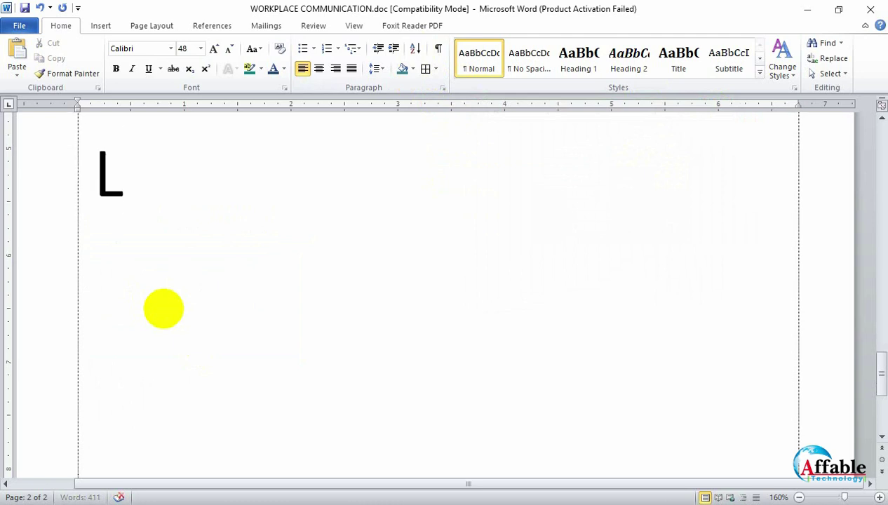
key(Return)
text(a)
key(BackSpace)
text(a)
key(BackSpace)
text(a)
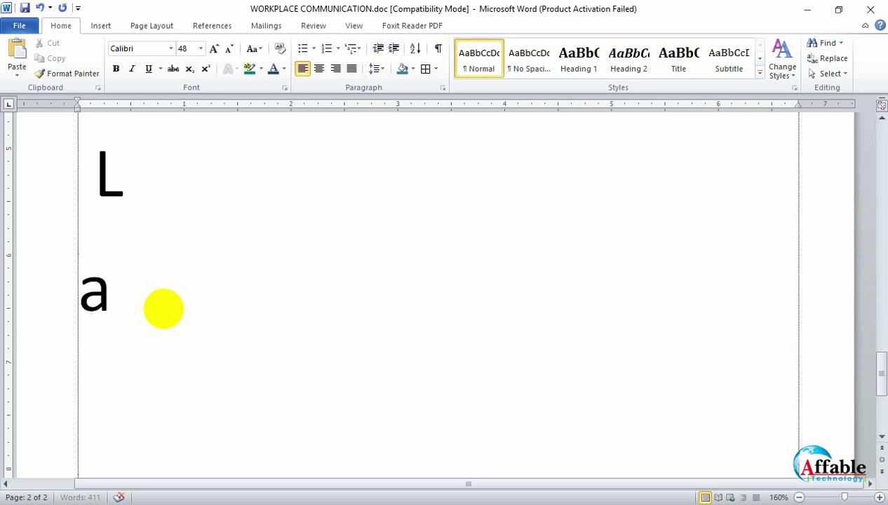
key(BackSpace)
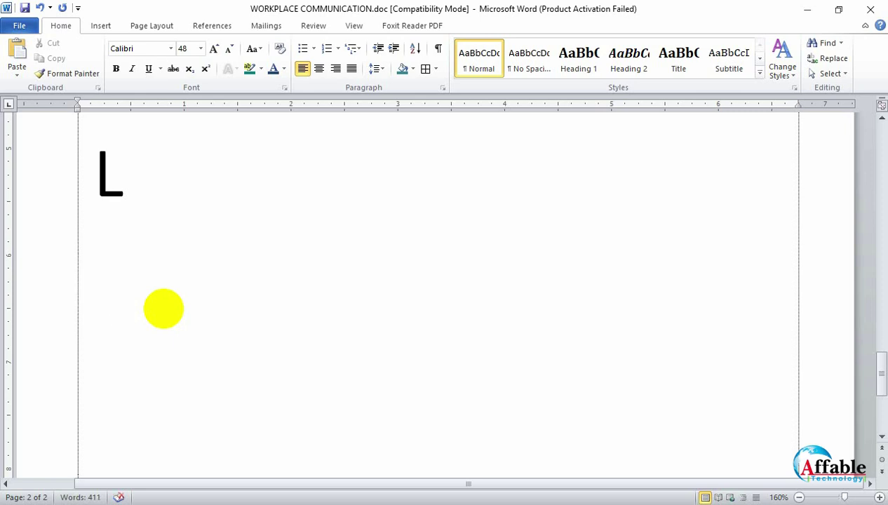
Add the letters "a", "X", "T" and "O" on separate lines below the L
key(Return)
text(a)
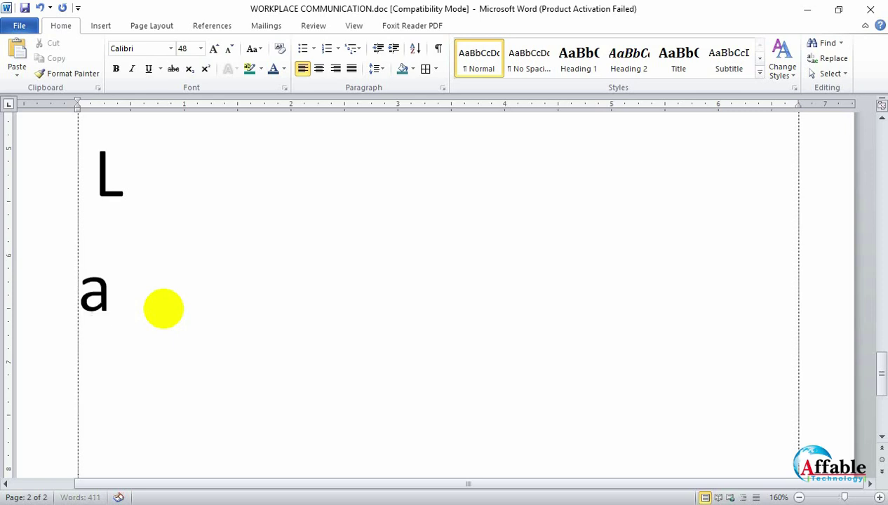
key(Return)
text(X)
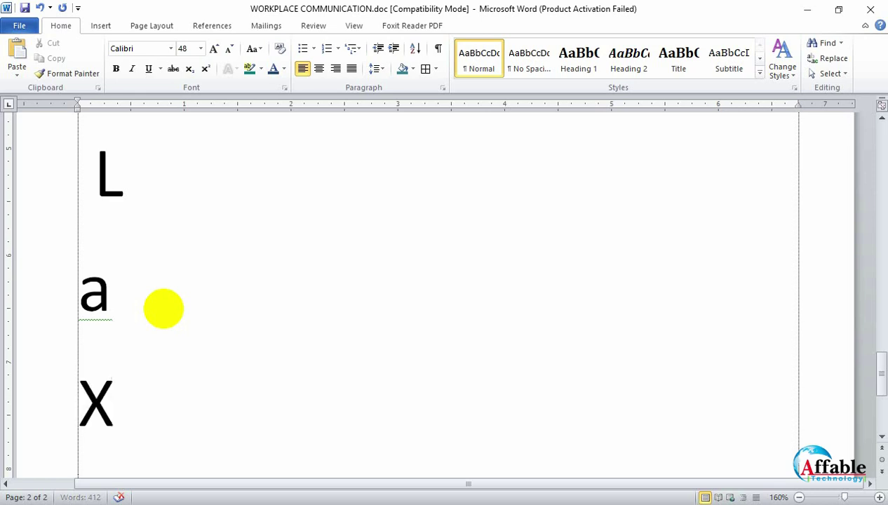
key(Return)
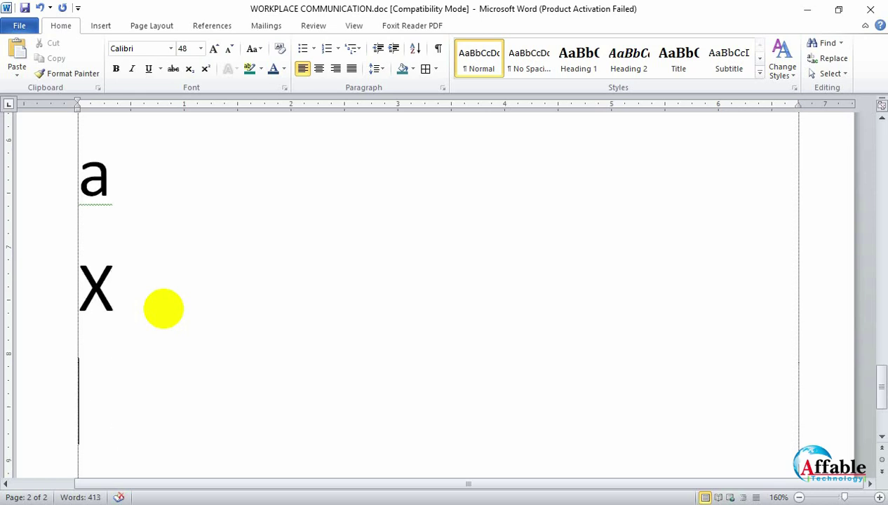
text(T)
key(Return)
text(O)
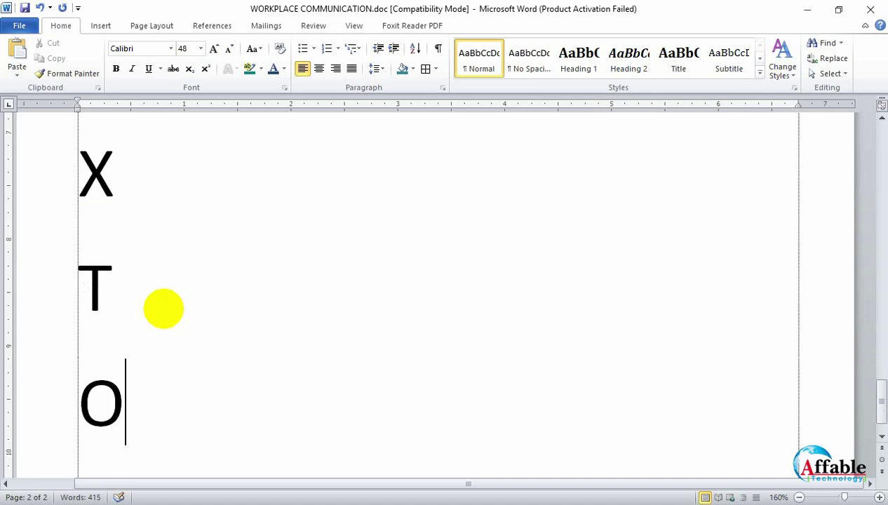
Sort the five single-letter lines by paragraphs, as text, in descending order with no header row
ctrl+scroll(163, 308, down, 4)
scroll(222, 293, up, 2)
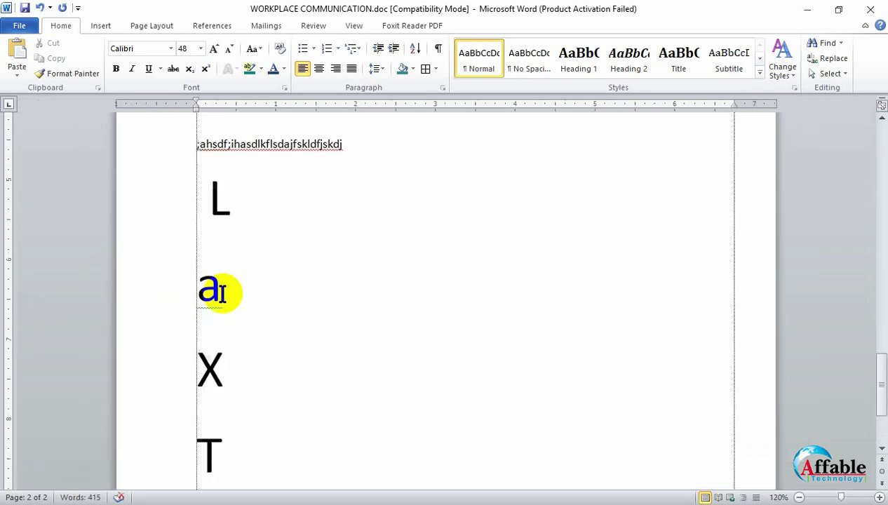
scroll(221, 293, down, 2)
ctrl+scroll(222, 294, down, 2)
drag(282, 411, 238, 129)
scroll(237, 129, up, 2)
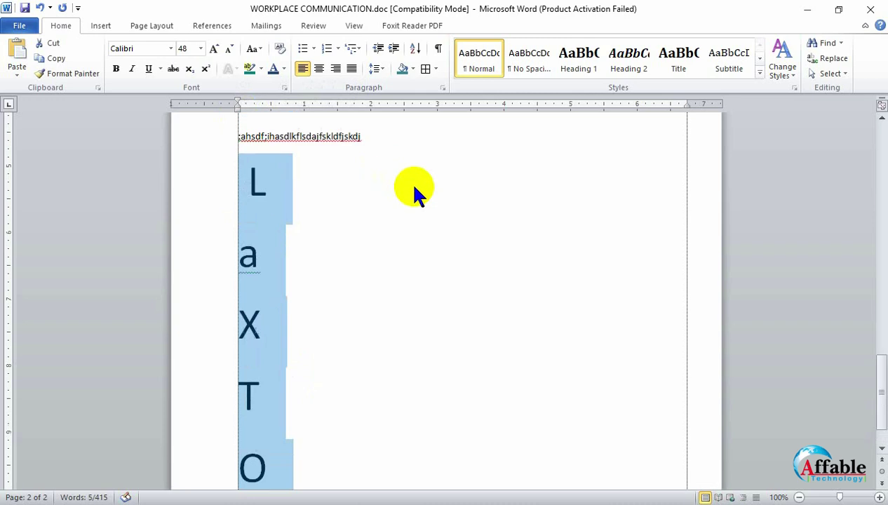
click(420, 54)
click(652, 296)
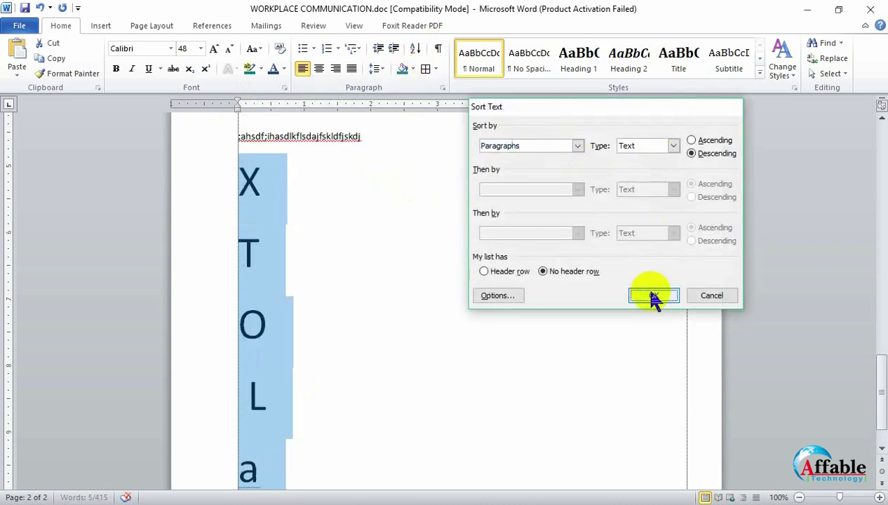
Sort the five single-letter lines by paragraphs, as text, in ascending order with no header row
click(412, 48)
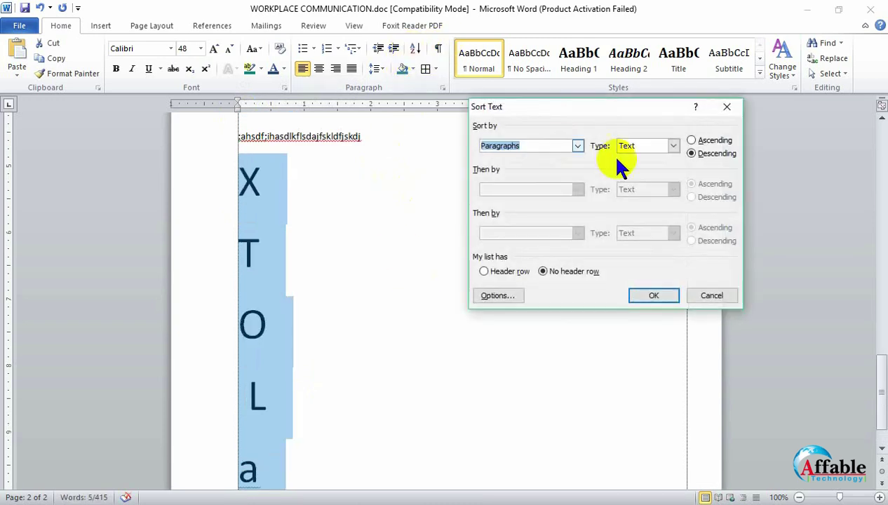
click(692, 141)
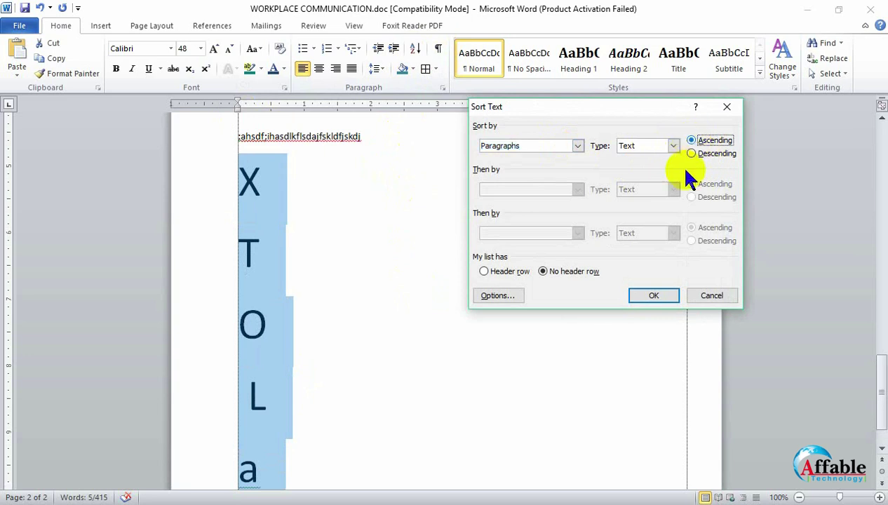
click(653, 295)
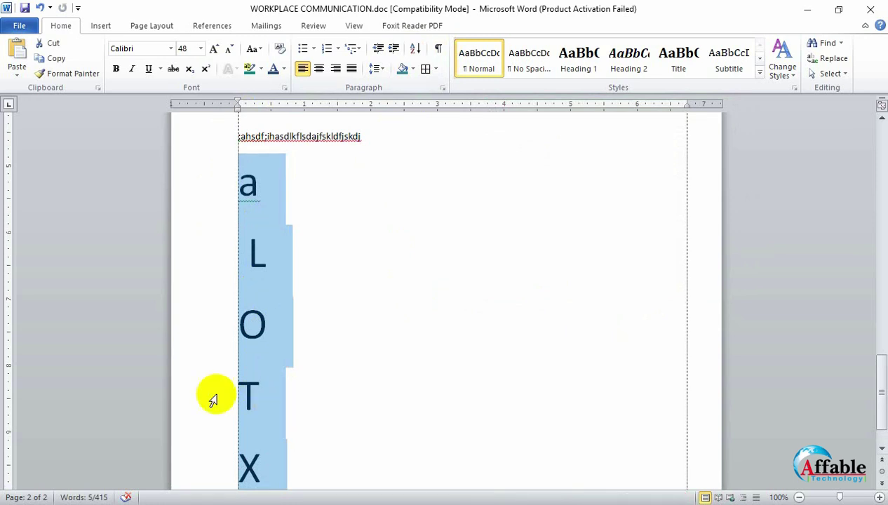
click(399, 375)
scroll(399, 372, up, 4)
scroll(399, 372, up, 10)
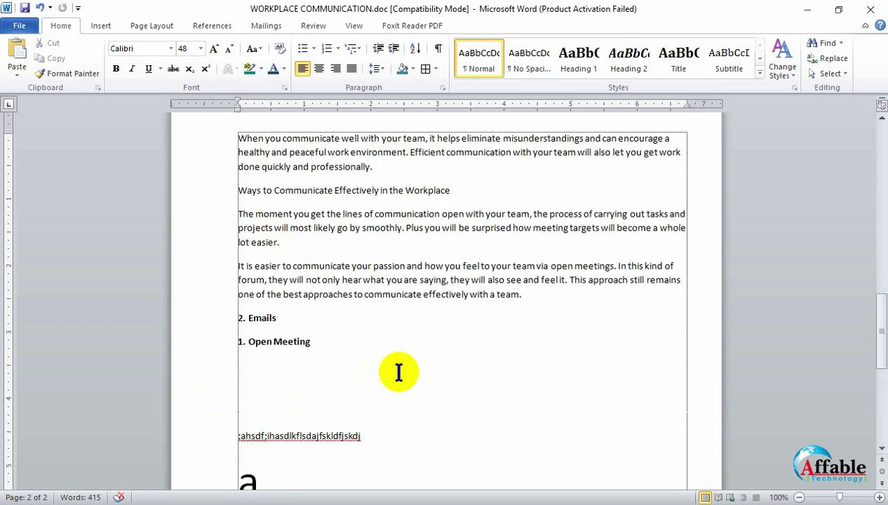
Delete the five sorted single-letter lines at the end of the document
scroll(399, 373, down, 14)
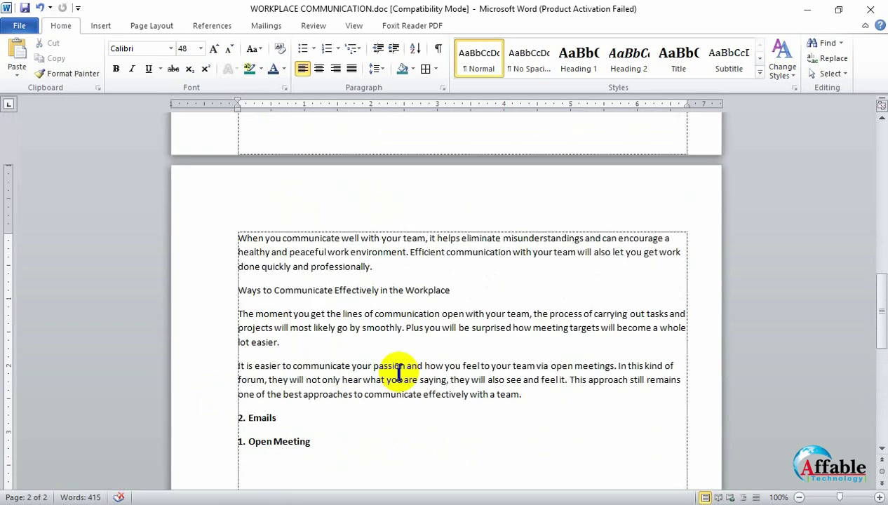
click(412, 214)
drag(301, 431, 178, 135)
key(Delete)
Enter the numbers 8, 5, 3, 9 and 10 on separate lines at the end of the document
text(2)
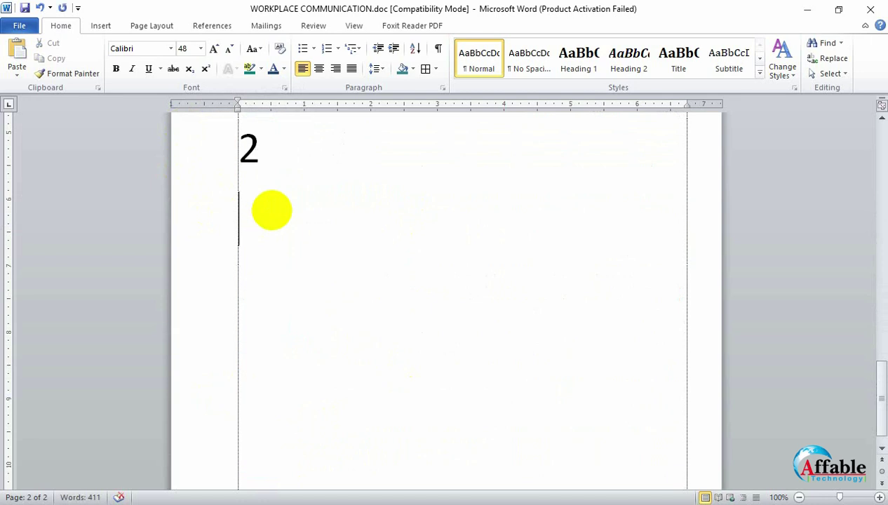
key(BackSpace)
text(8 )
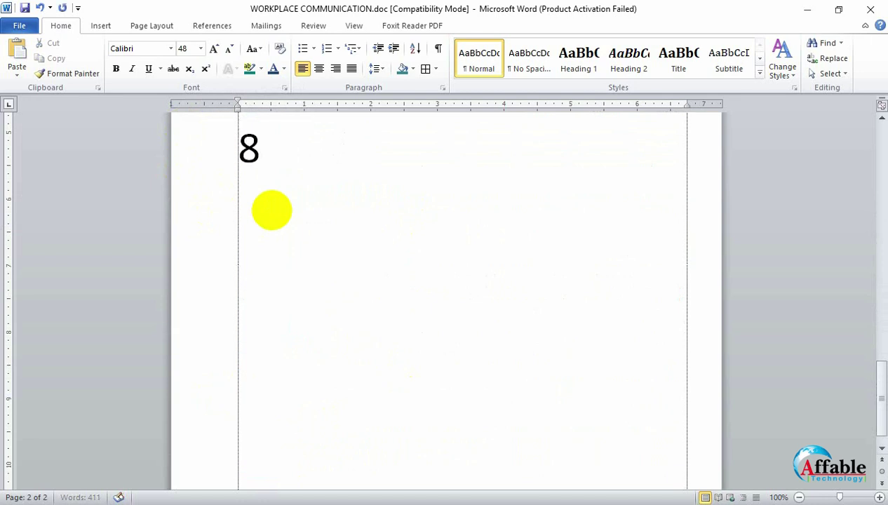
text(5)
key(Return)
text(3)
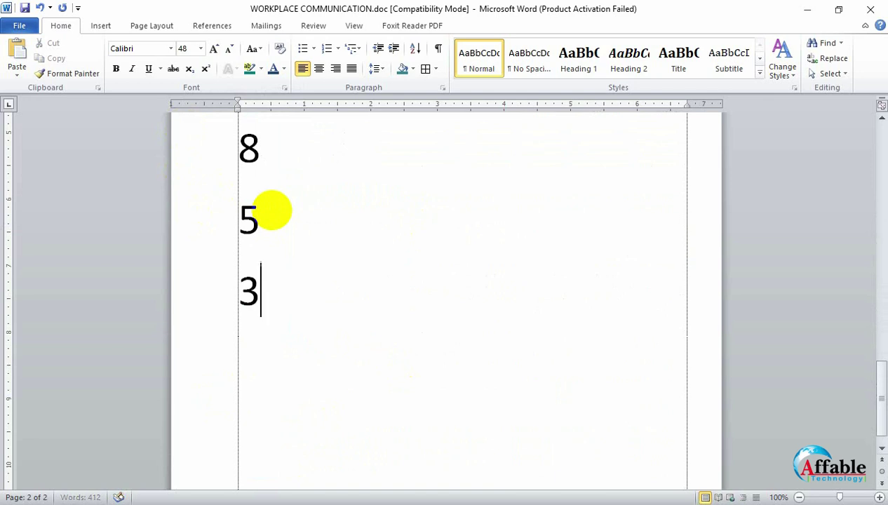
key(Return)
text(9)
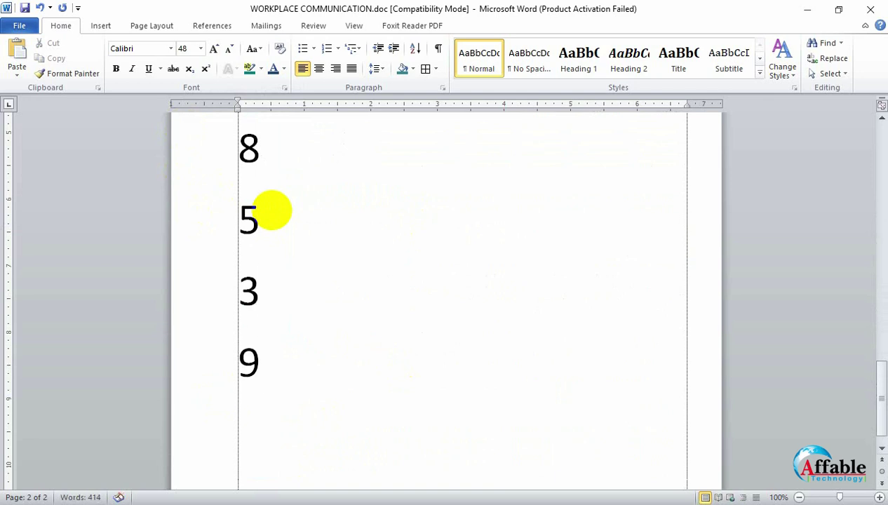
key(Return)
text(10)
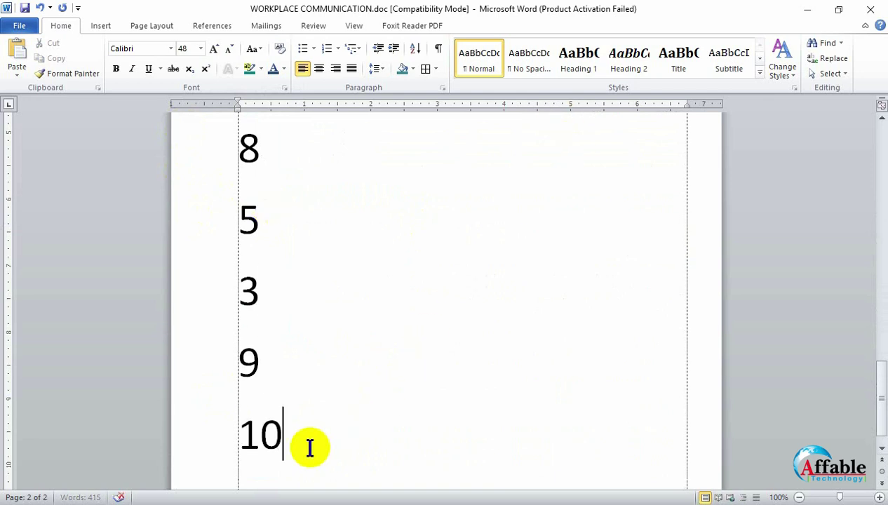
Sort the five number lines by paragraphs, as numbers, in ascending order with no header row
key(ctrl+a)
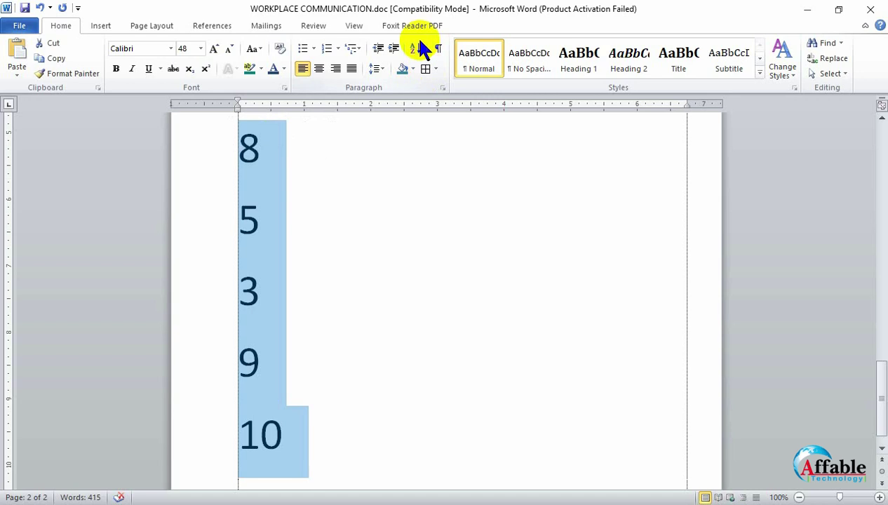
click(415, 47)
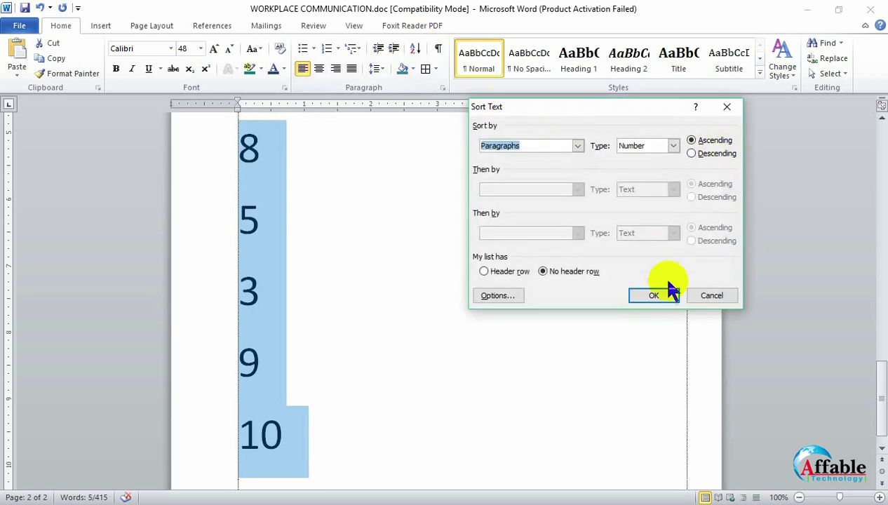
click(652, 295)
click(293, 293)
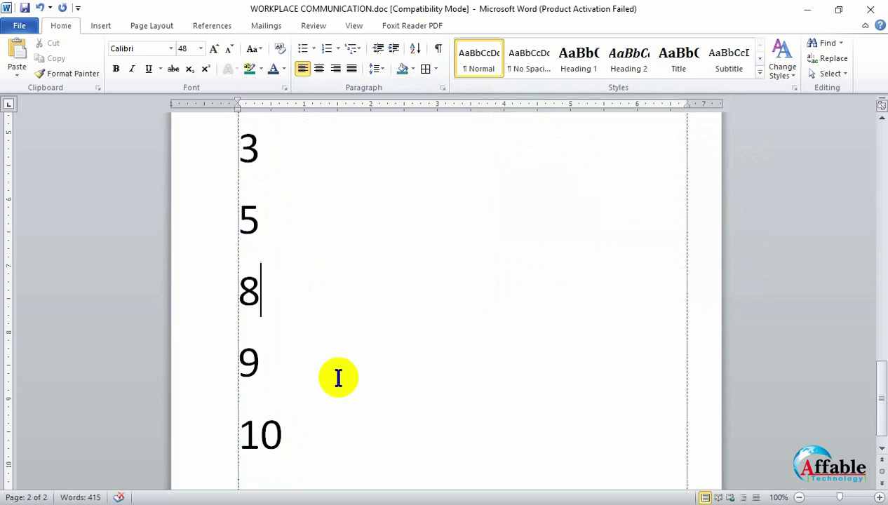
Select the "hdfdgdhfgdfghdfgd" line under the document title and open the full list of styles
scroll(338, 377, down, 4)
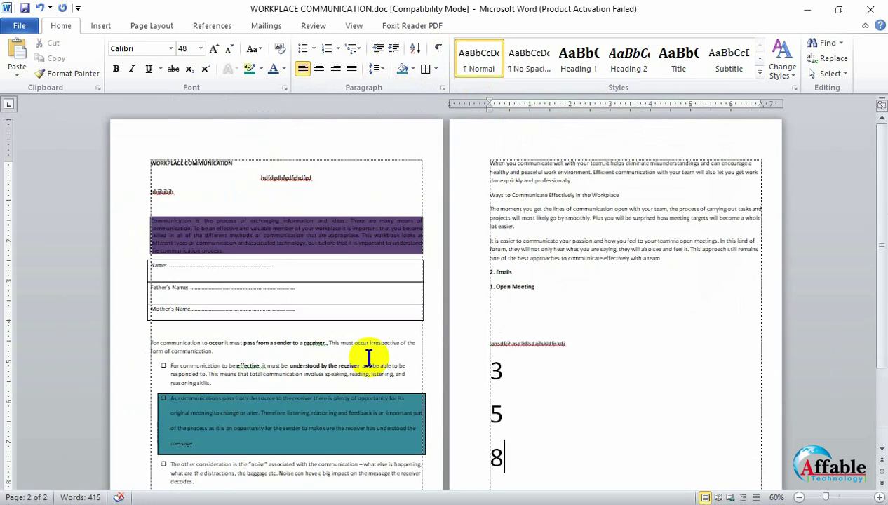
scroll(368, 358, down, 1)
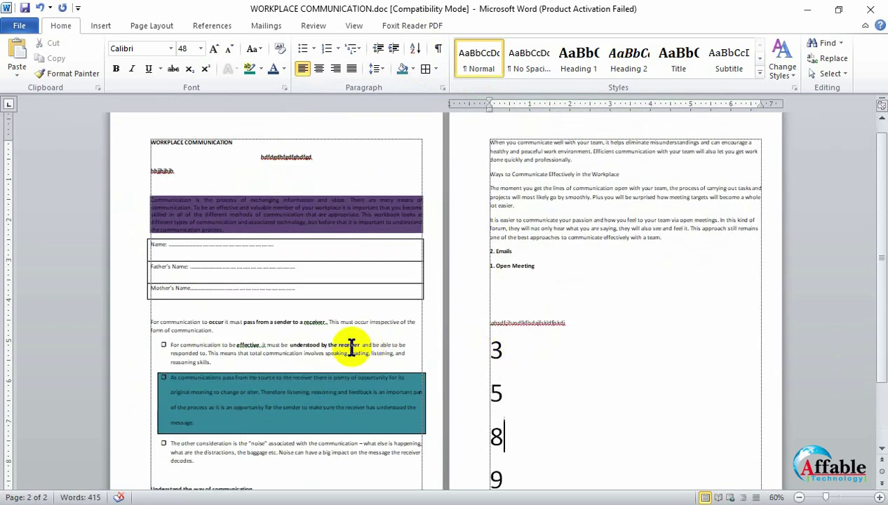
scroll(188, 188, up, 5)
scroll(297, 252, up, 12)
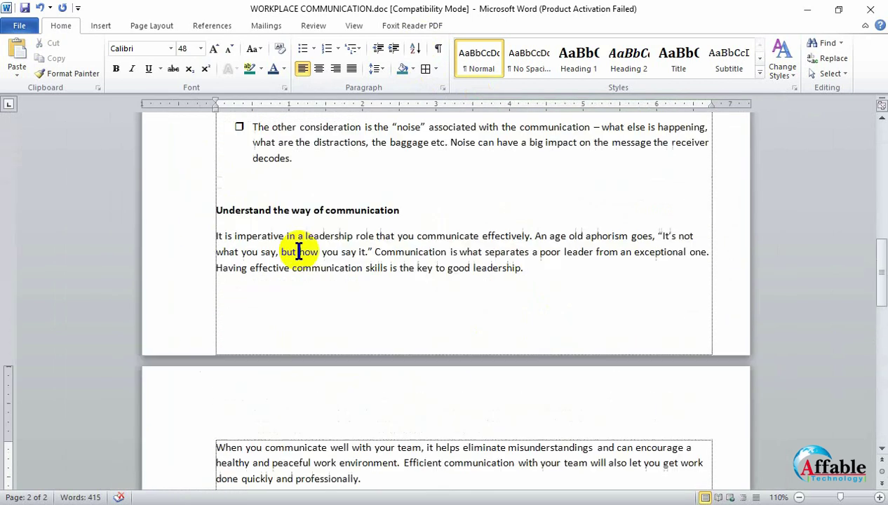
scroll(297, 251, up, 15)
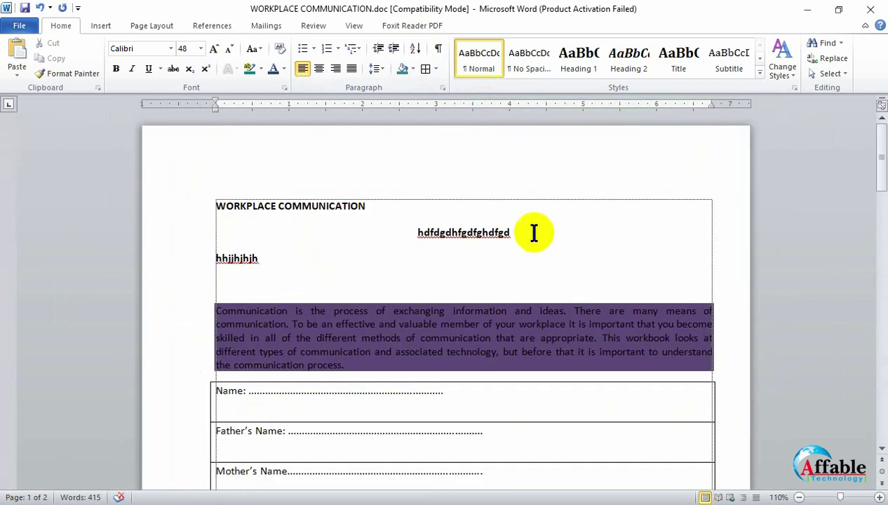
drag(534, 233, 422, 230)
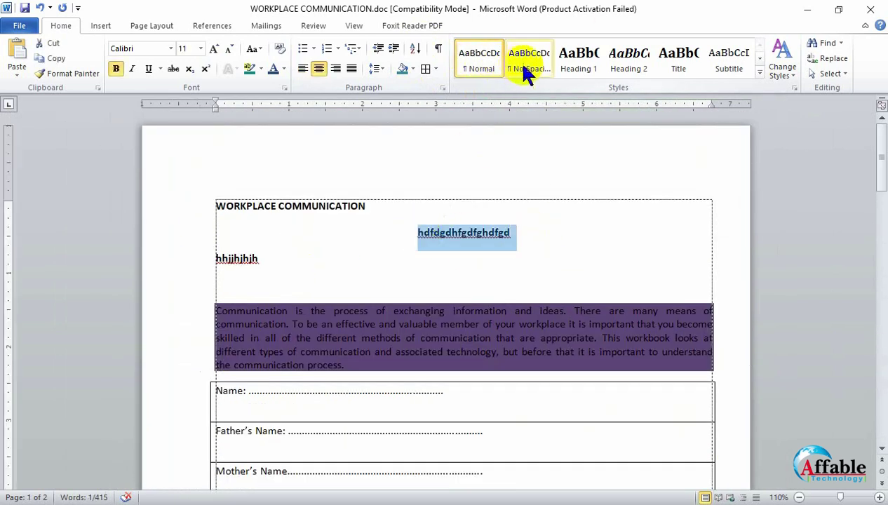
click(783, 70)
click(607, 97)
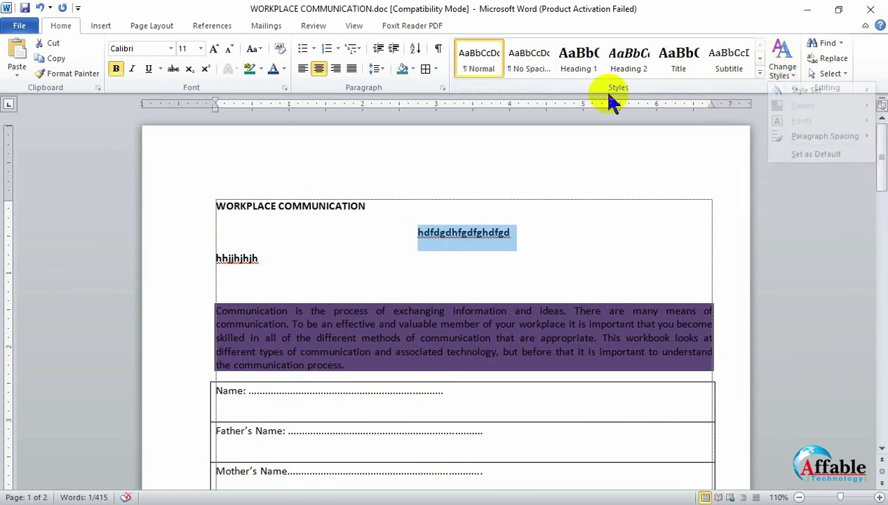
click(794, 88)
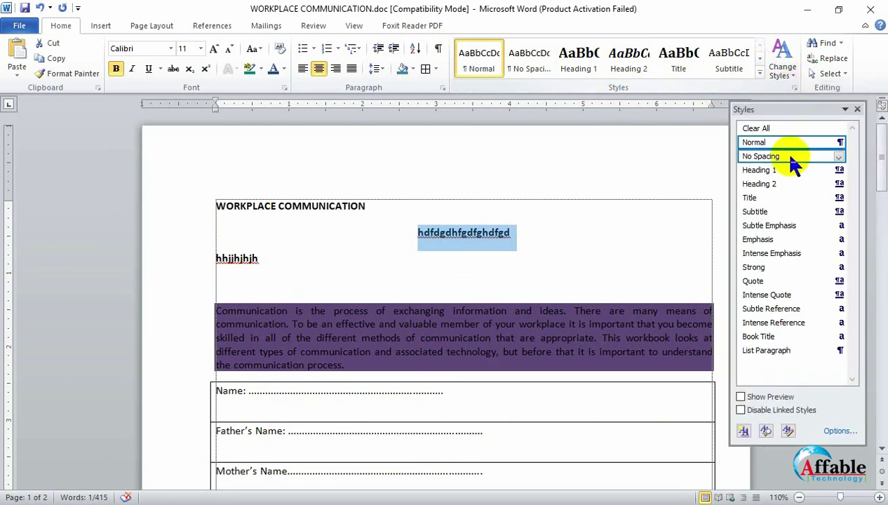
click(643, 149)
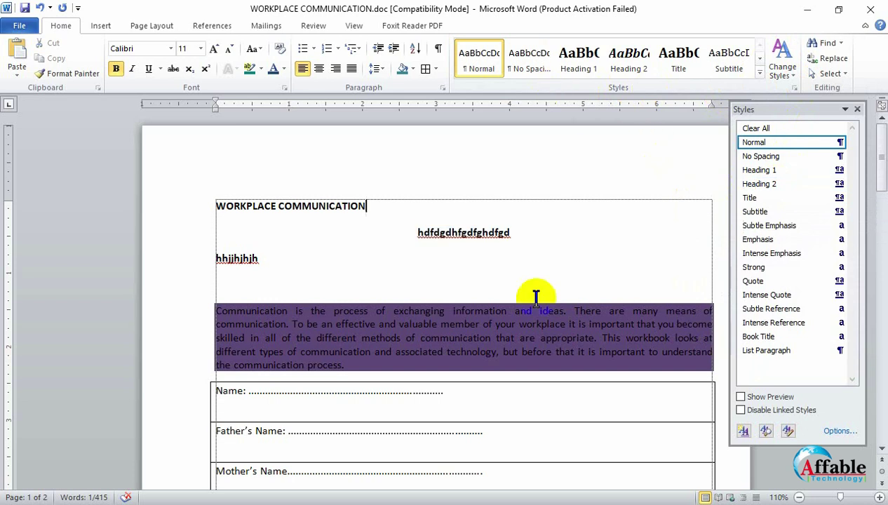
Try Heading 1 on the "hdfdgdhfgdfghdfgd" line, apply Heading 2 to it instead, and close the style list
drag(531, 235, 415, 232)
click(580, 59)
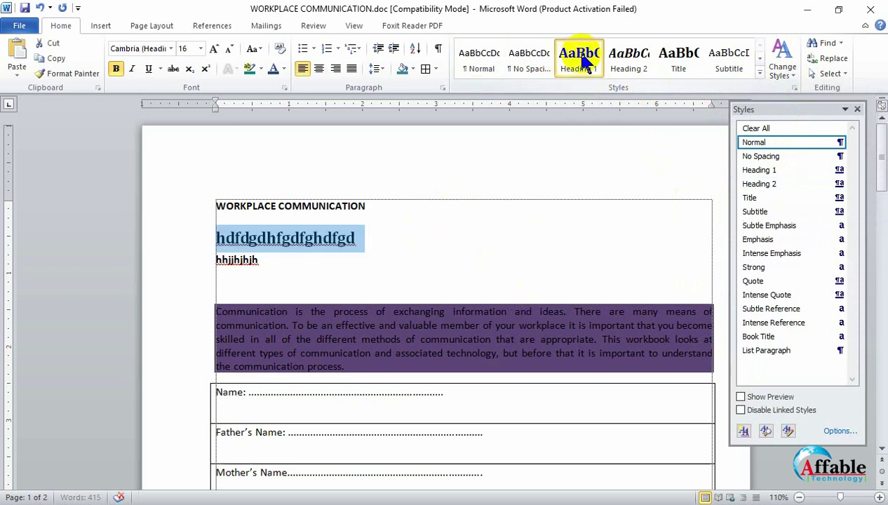
click(630, 54)
click(538, 263)
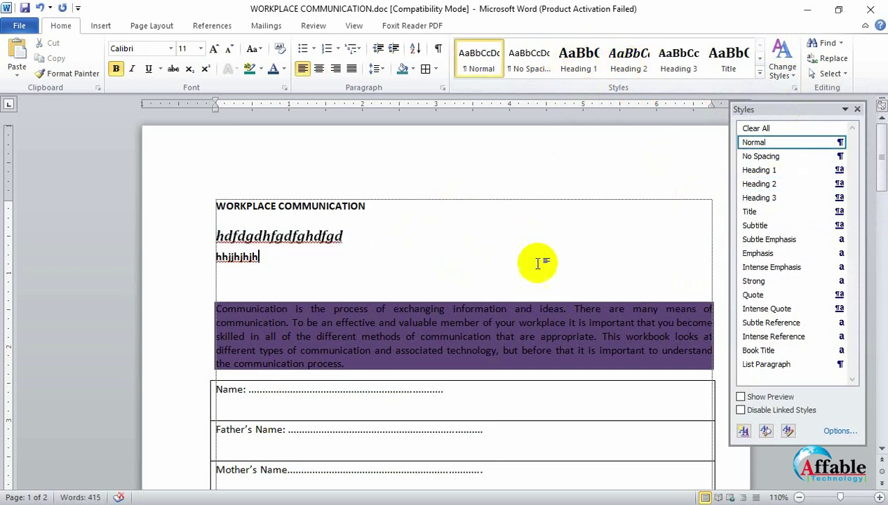
click(857, 109)
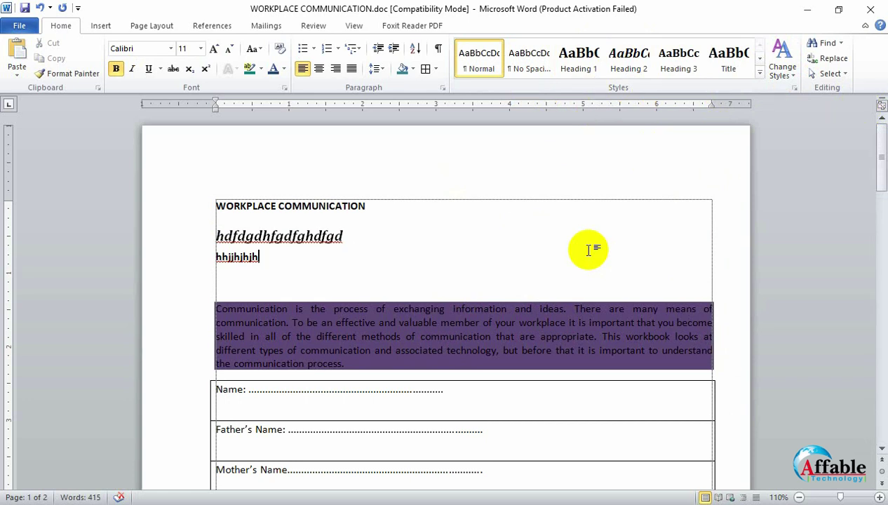
click(358, 230)
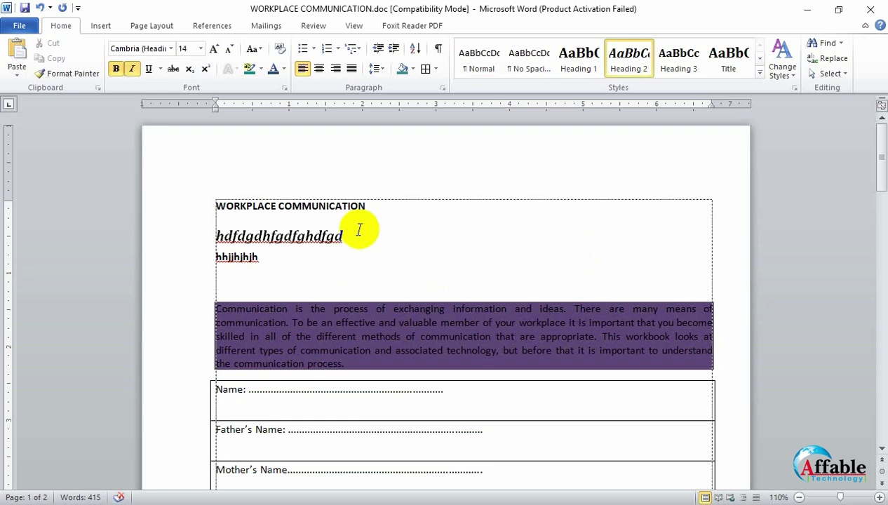
drag(358, 230, 310, 279)
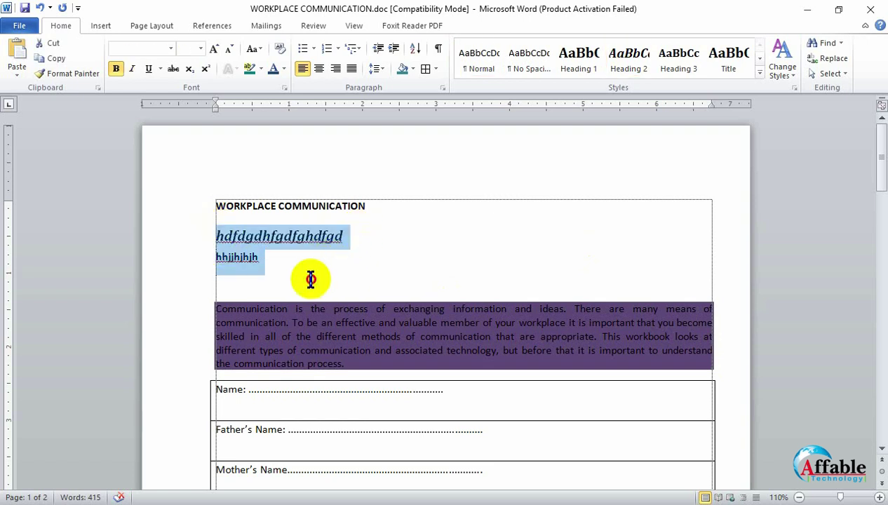
click(311, 279)
drag(184, 254, 256, 265)
Preview quick styles such as Intense Quote on the purple-shaded introductory paragraph without applying one
click(238, 325)
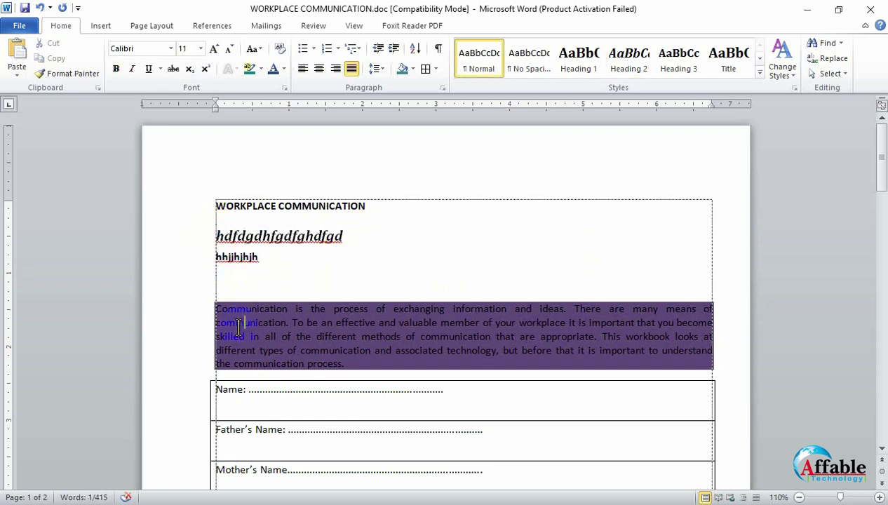
click(240, 325)
click(759, 70)
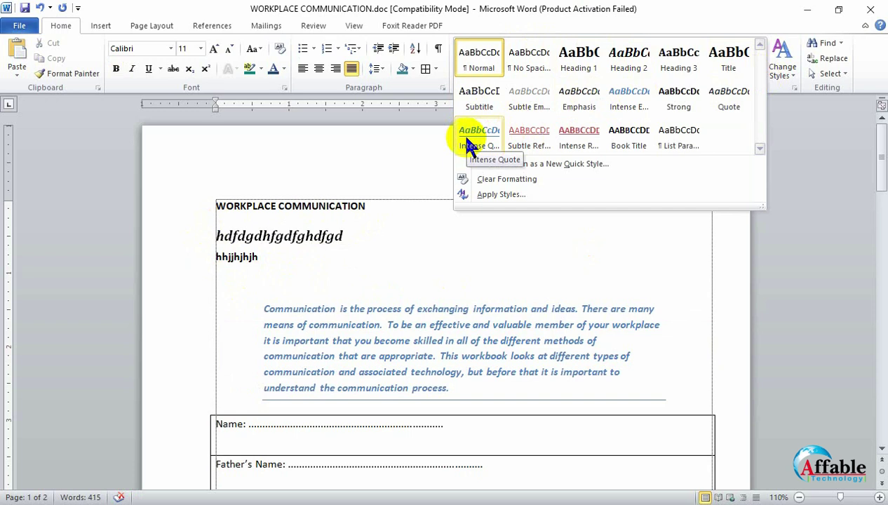
click(531, 272)
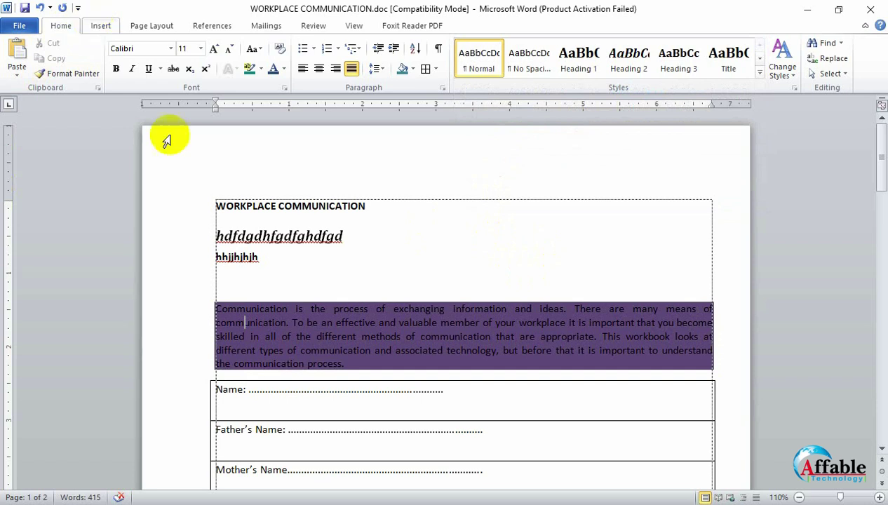
click(377, 293)
scroll(370, 298, down, 2)
scroll(370, 298, up, 2)
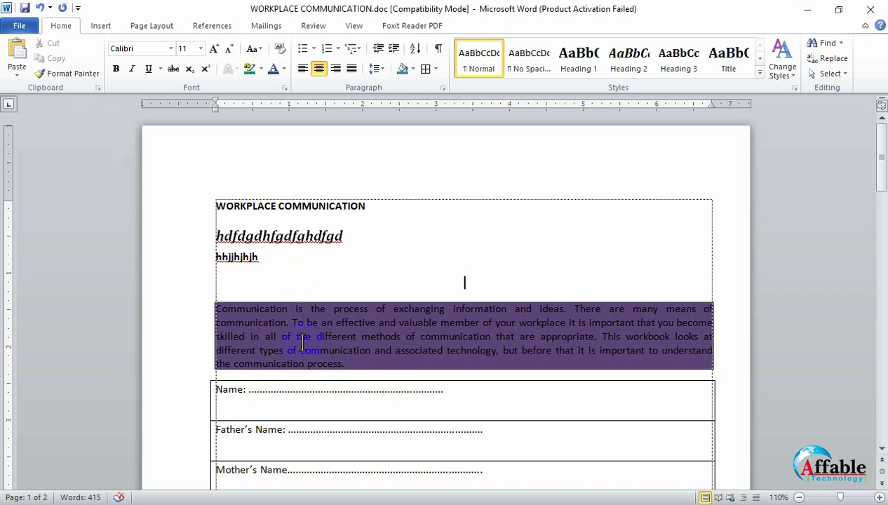
Copy the purple-shaded introductory paragraph's formatting to the "It is imperative in a leadership role" paragraph with Format Painter
scroll(302, 342, down, 2)
key(ctrl+j)
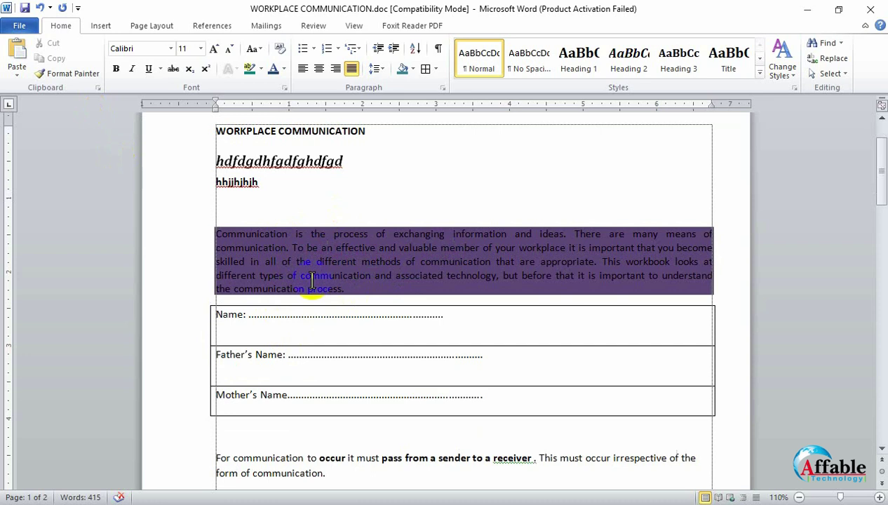
drag(329, 289, 198, 238)
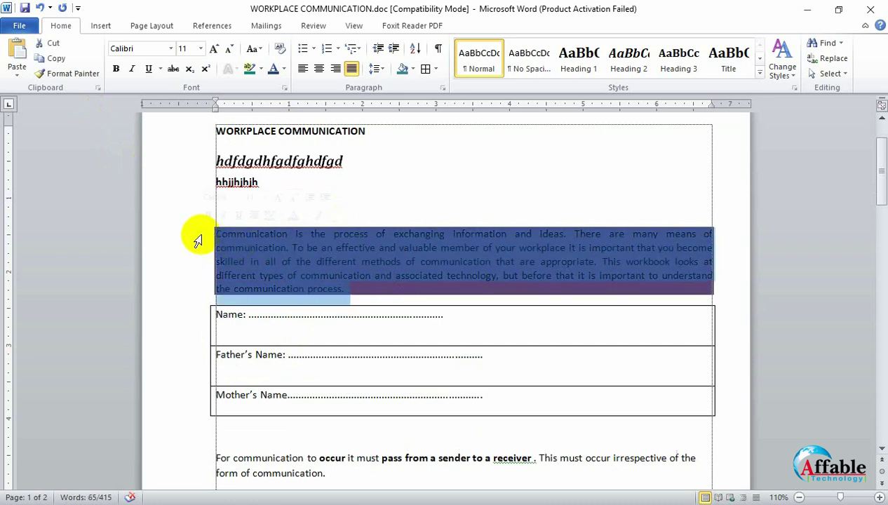
click(72, 74)
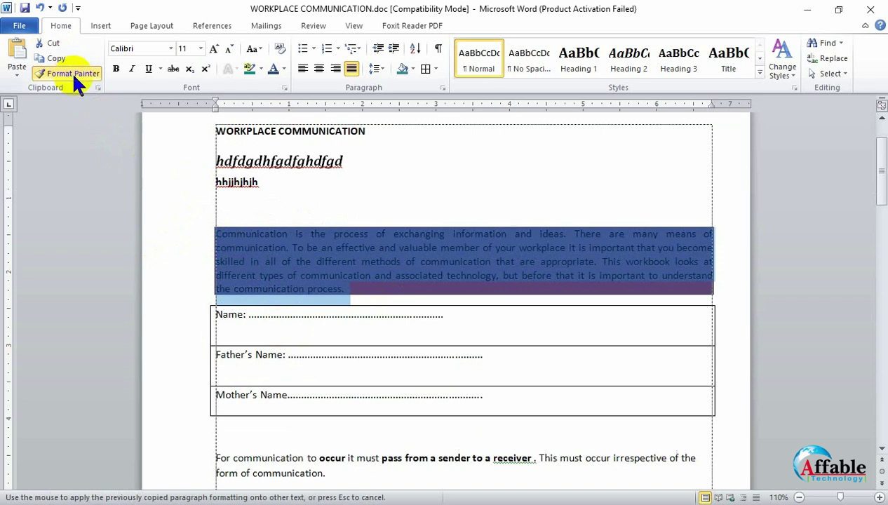
scroll(465, 347, down, 15)
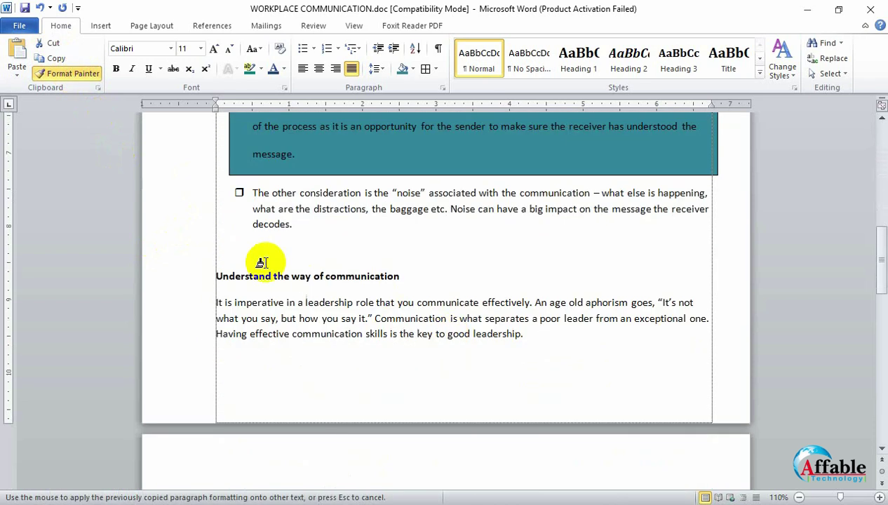
drag(218, 303, 525, 331)
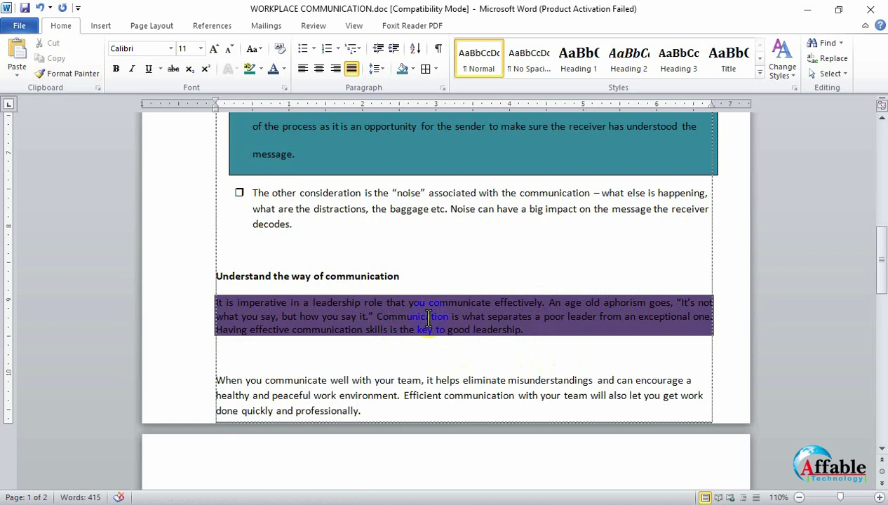
Copy the teal bulleted paragraph's formatting to the "Ways to Communicate Effectively" line and the paragraph below it with Format Painter
scroll(429, 317, down, 6)
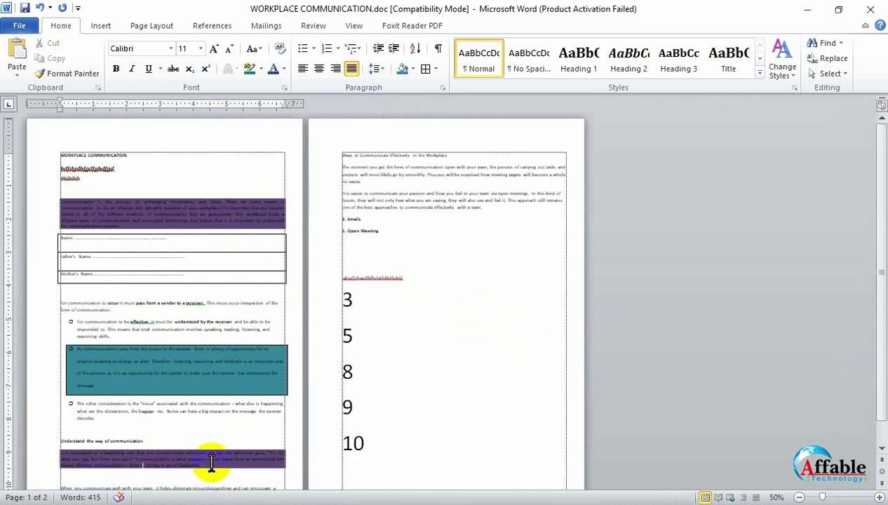
click(111, 363)
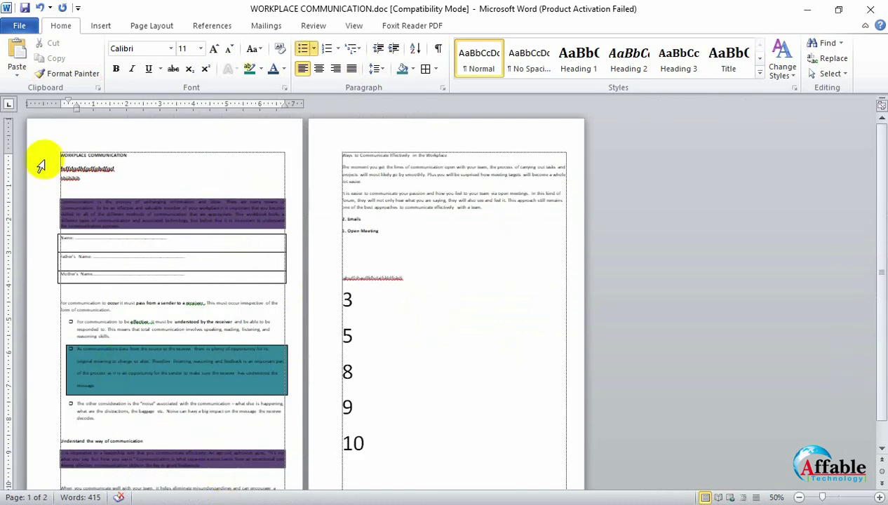
click(69, 73)
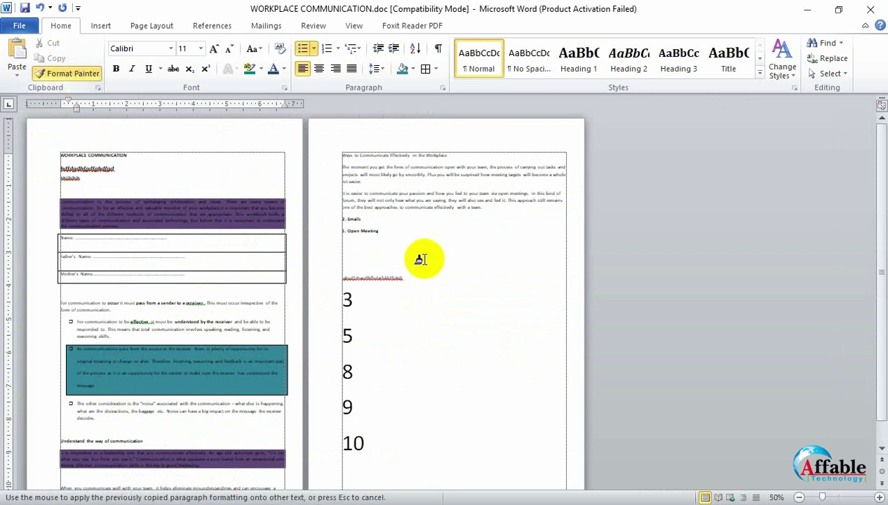
drag(342, 157, 377, 182)
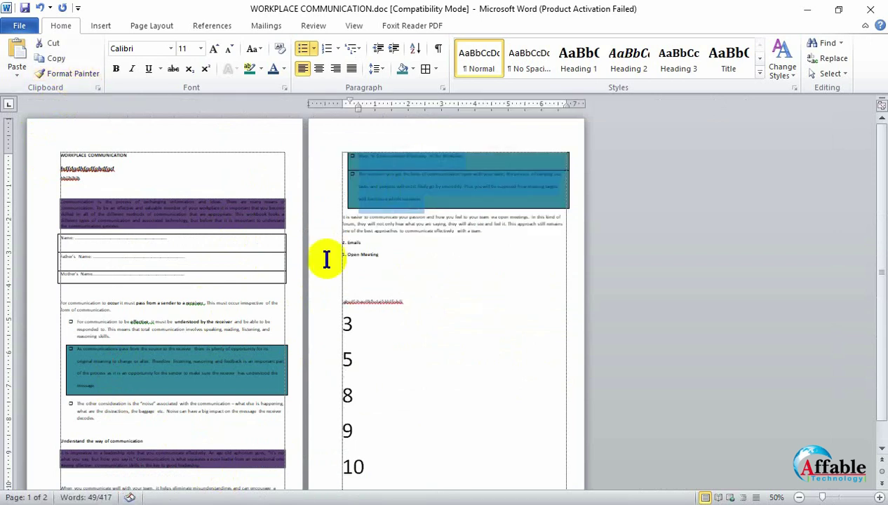
Set the font colour of the purple-shaded introductory paragraph on the first page to white
click(411, 243)
click(397, 188)
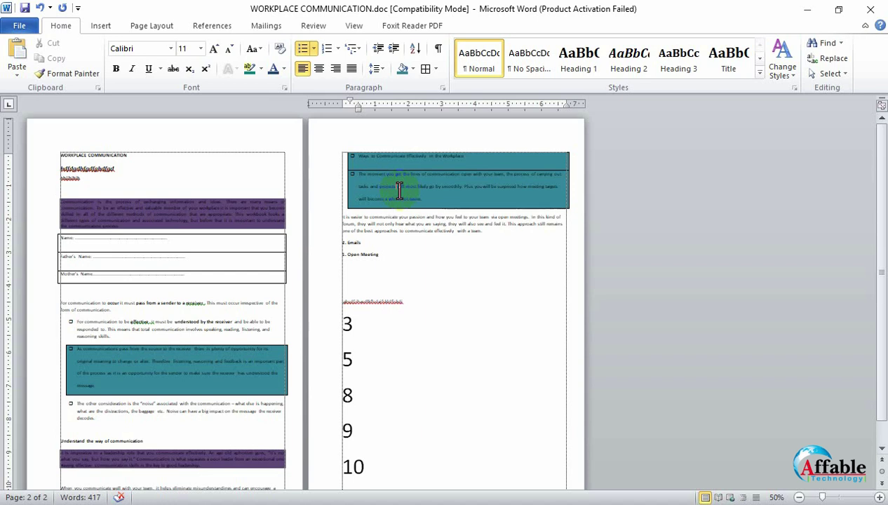
click(197, 202)
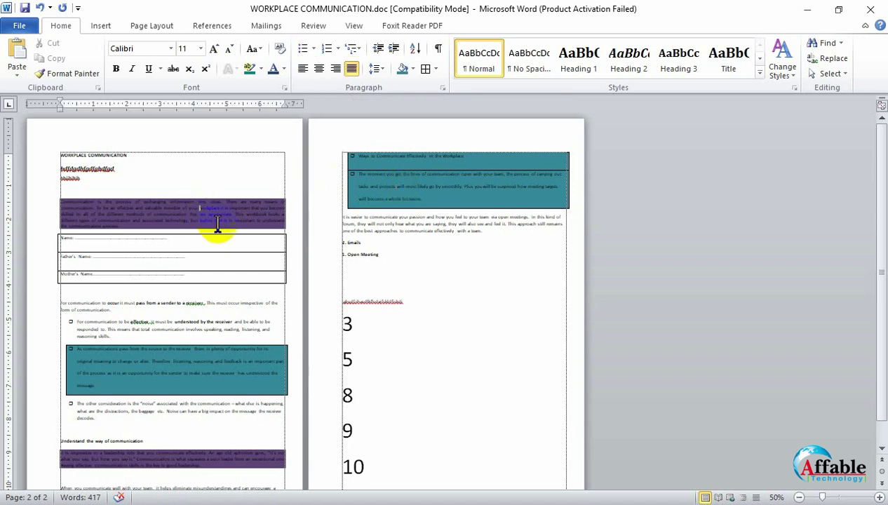
triple_click(164, 222)
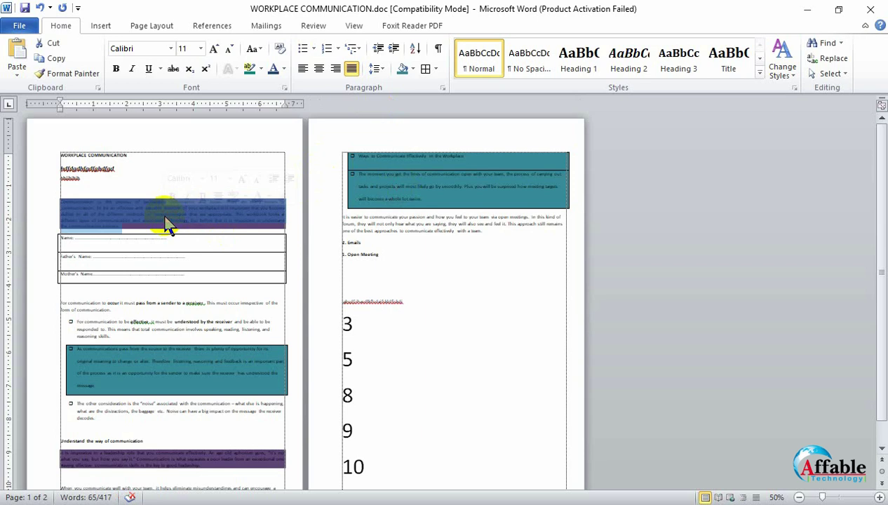
click(284, 68)
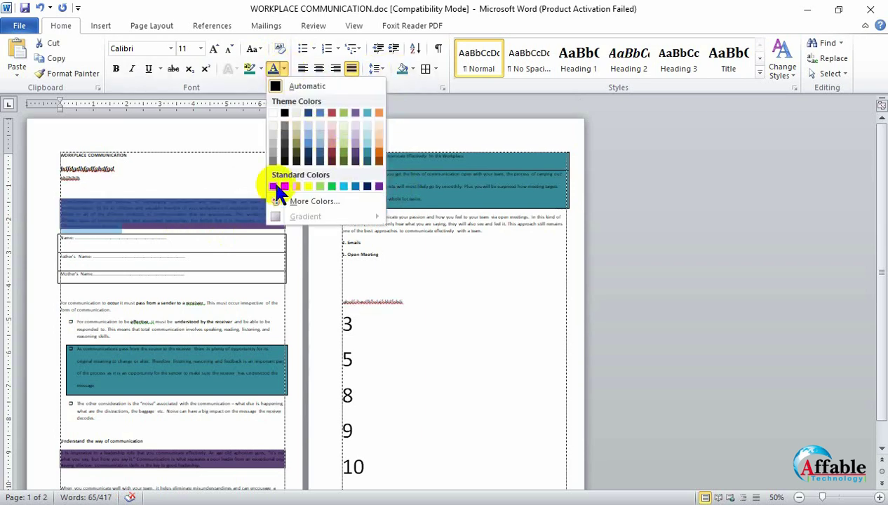
click(273, 112)
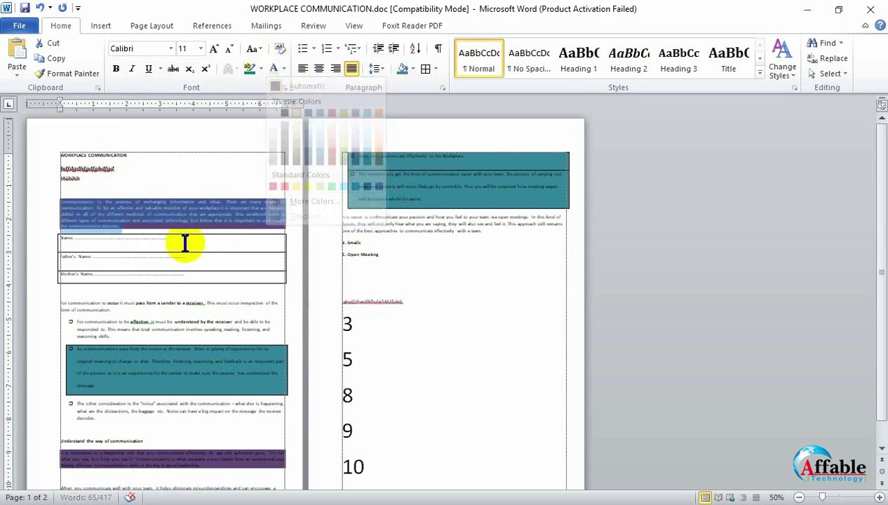
click(181, 250)
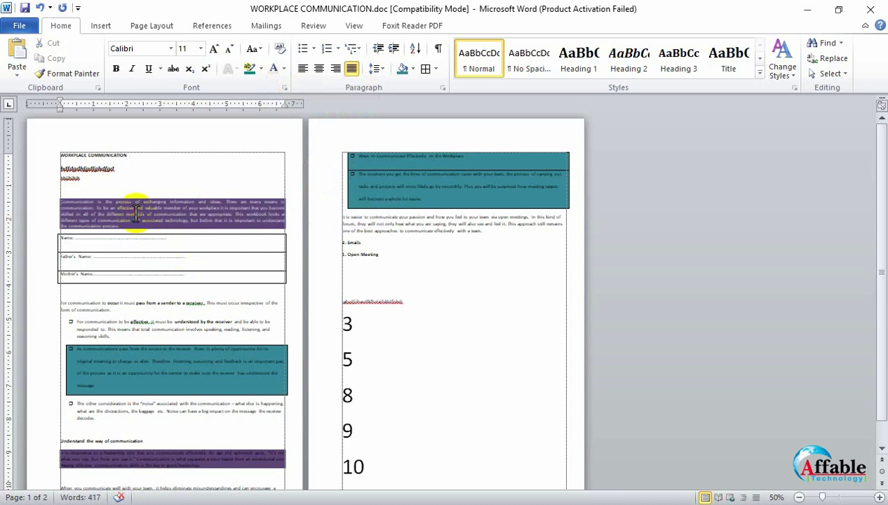
Copy the introductory paragraph's formatting to the "Ways to Communicate Effectively in the Workplace" line and the paragraph below it with Format Painter
click(65, 73)
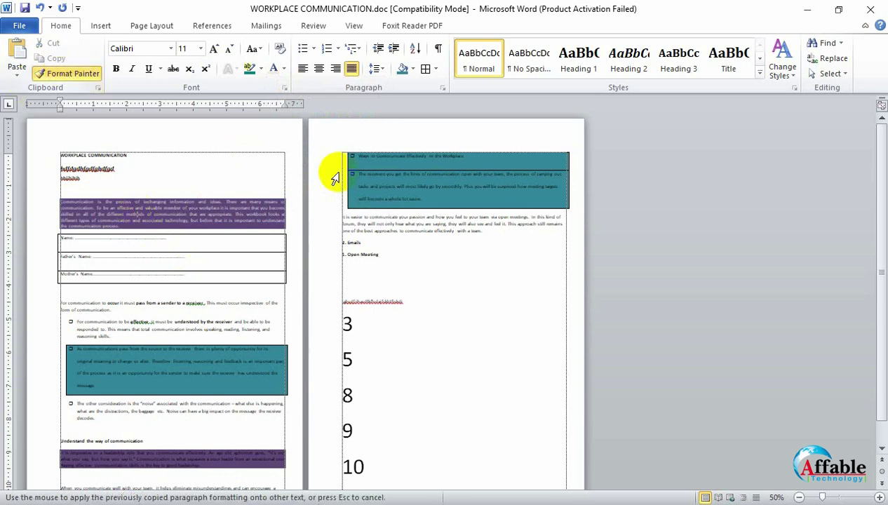
drag(351, 168, 476, 202)
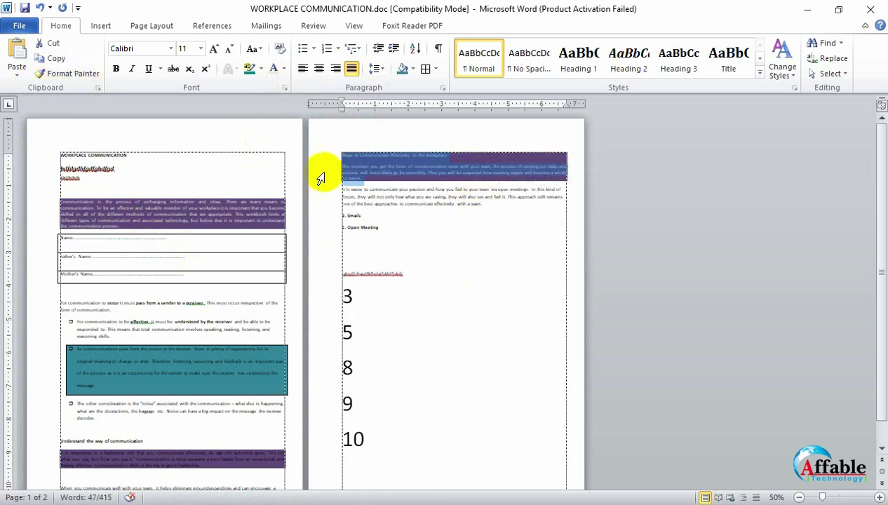
click(381, 196)
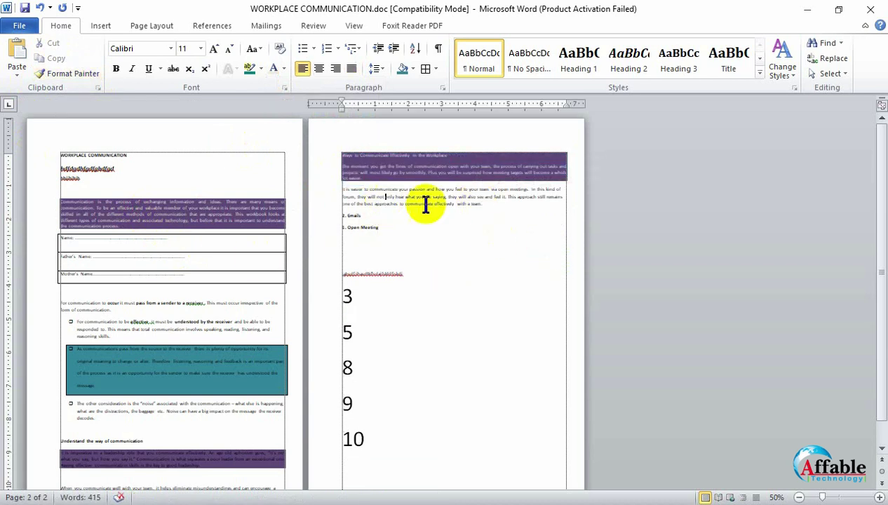
Copy the bold formatting of the "2. Emails" line to the "It is easier to communicate your passion" paragraph with Format Painter
scroll(478, 192, up, 7)
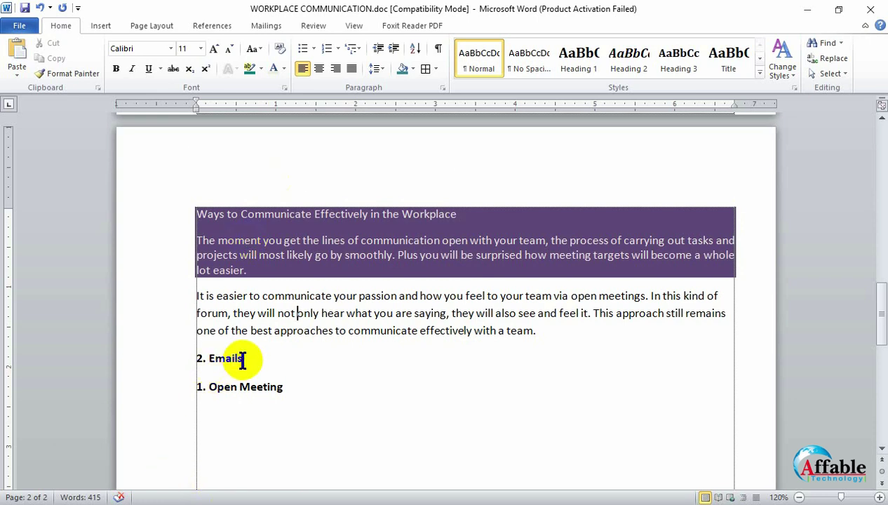
drag(242, 359, 194, 358)
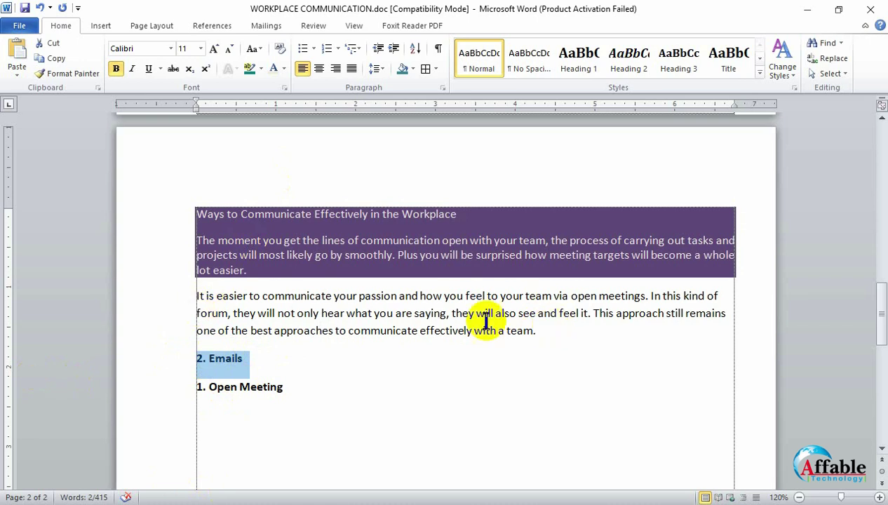
click(82, 70)
mouse_move(190, 295)
mouse_down()
mouse_move(257, 313)
mouse_move(535, 331)
mouse_move(544, 340)
mouse_up()
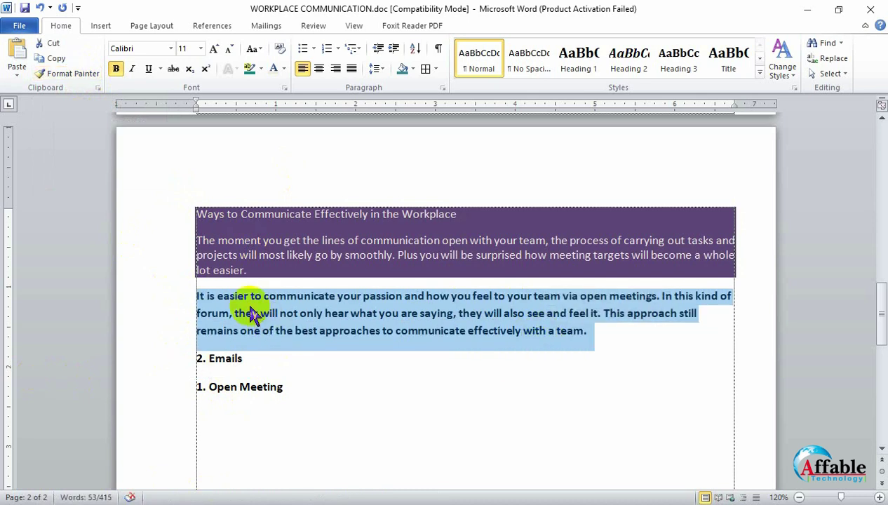
Change the "1. Open Meeting" line to UPPERCASE
drag(287, 386, 189, 394)
click(254, 48)
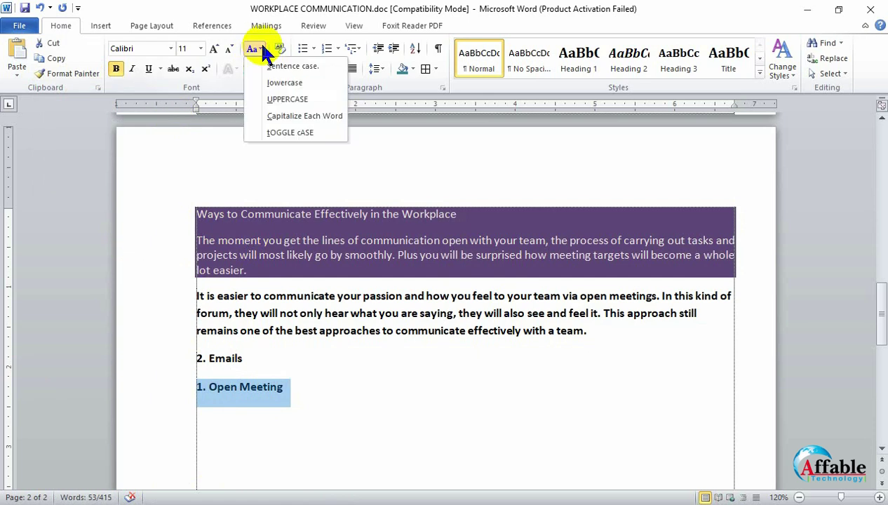
click(277, 99)
click(238, 390)
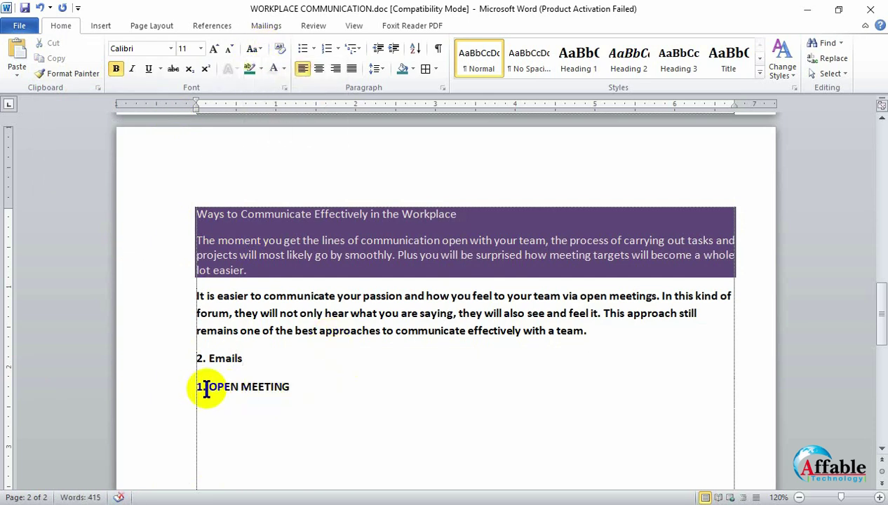
key(Up)
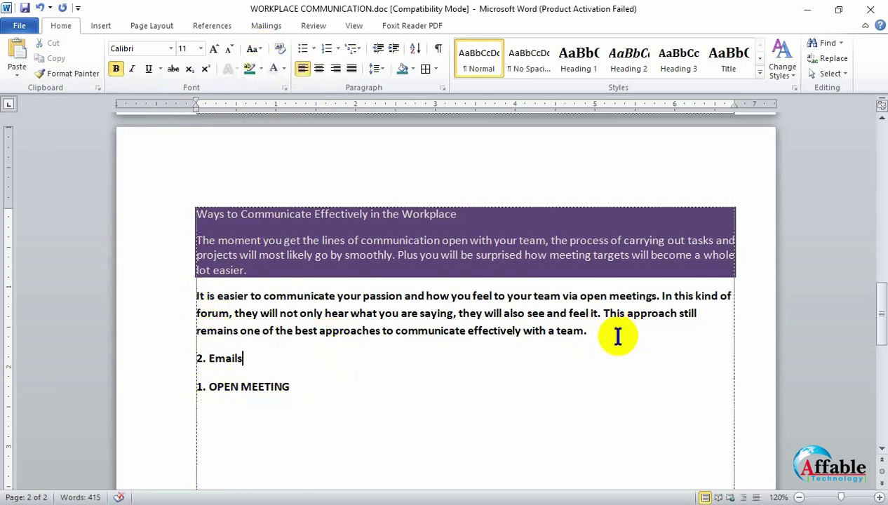
Copy the "1. OPEN MEETING" line's formatting to the "Ways to Communicate Effectively in the Workplace" line and the paragraph below it with Format Painter
drag(293, 390, 197, 395)
click(41, 73)
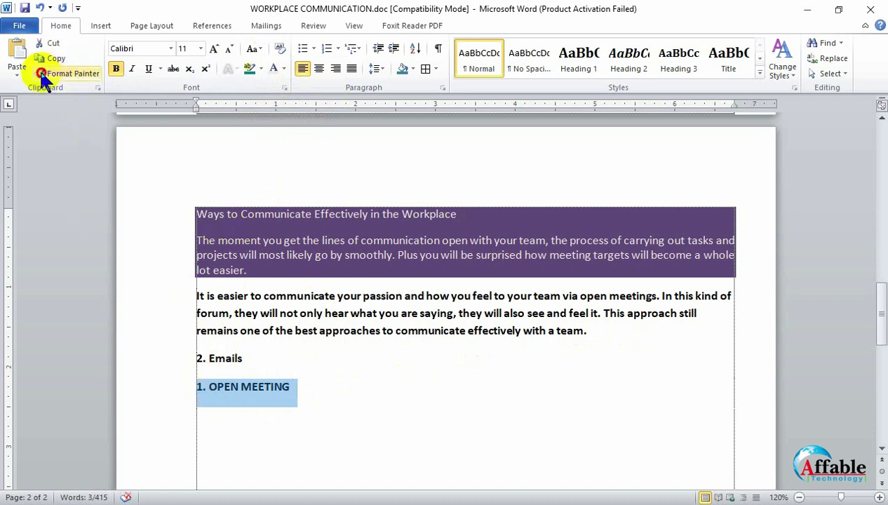
mouse_move(198, 214)
mouse_down()
mouse_move(242, 240)
mouse_move(311, 260)
mouse_up()
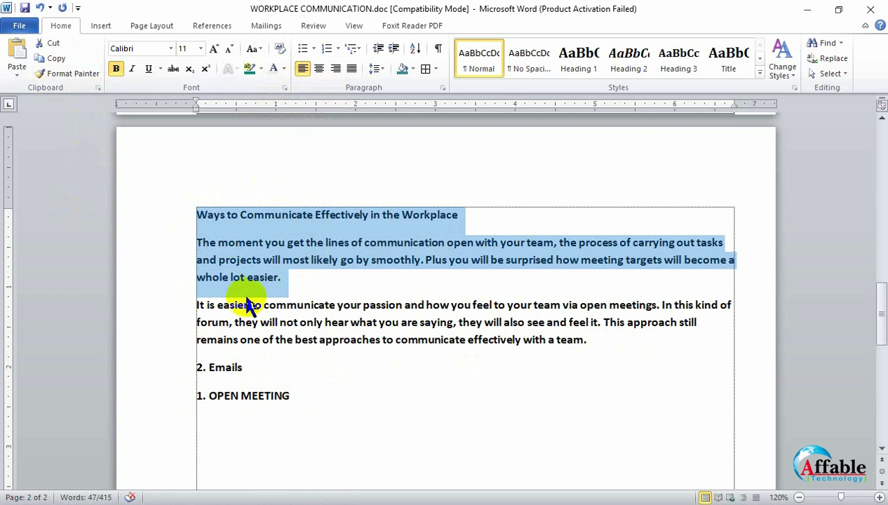
right_click(297, 393)
Return to the start of the document and open the Find search, close it, and open it again
scroll(302, 390, up, 1)
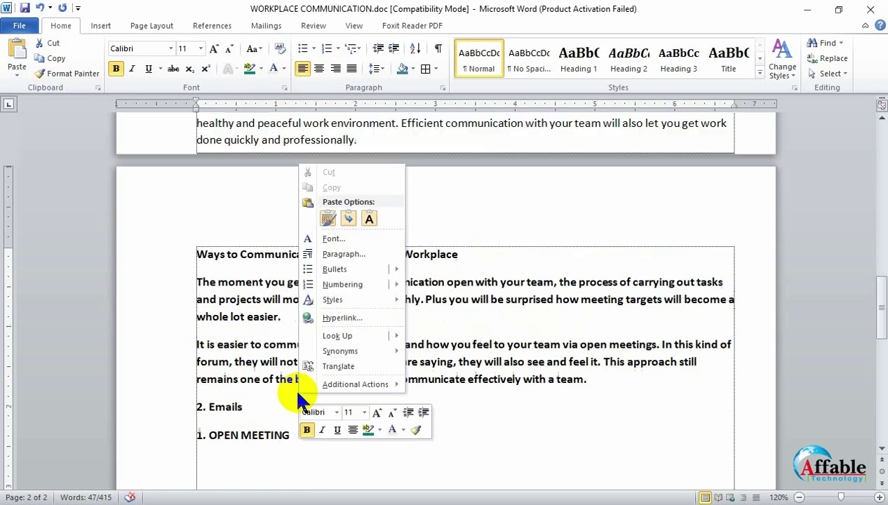
scroll(506, 400, up, 10)
scroll(508, 390, up, 5)
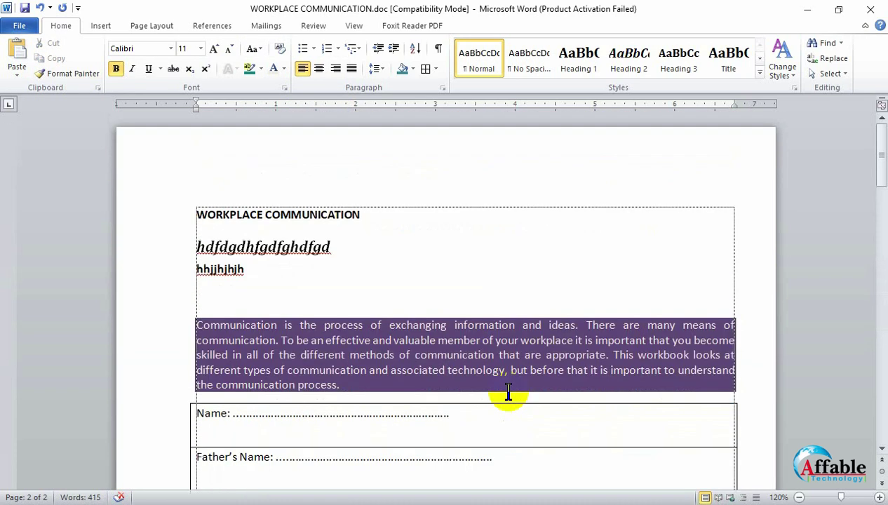
click(831, 44)
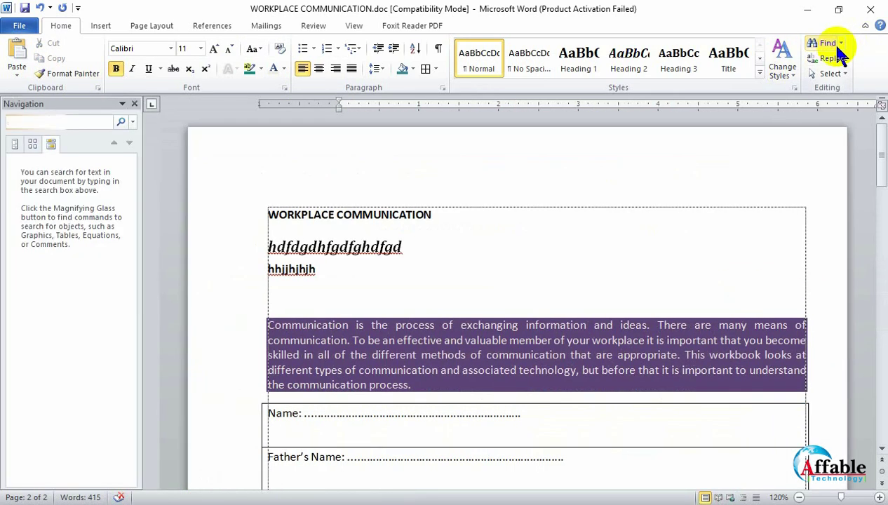
click(135, 104)
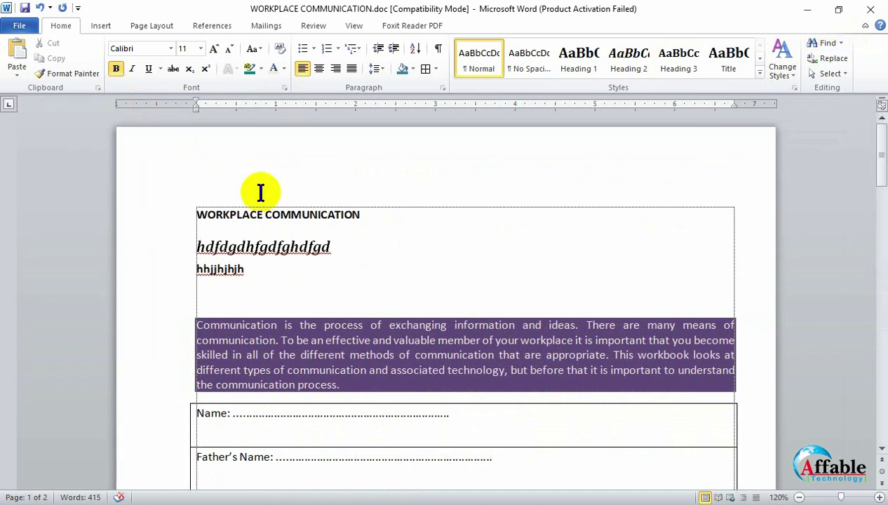
key(ctrl+f)
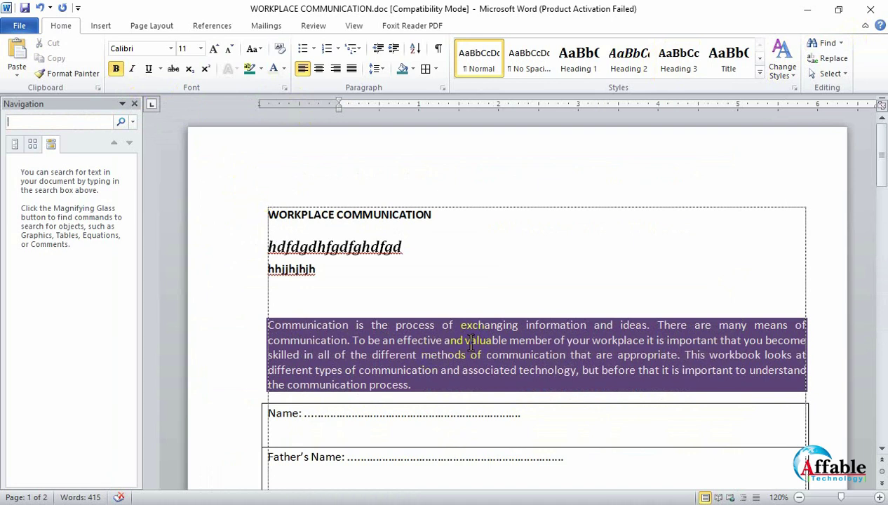
Search the document for the word "process" from the introductory paragraph
click(397, 328)
drag(402, 331, 432, 329)
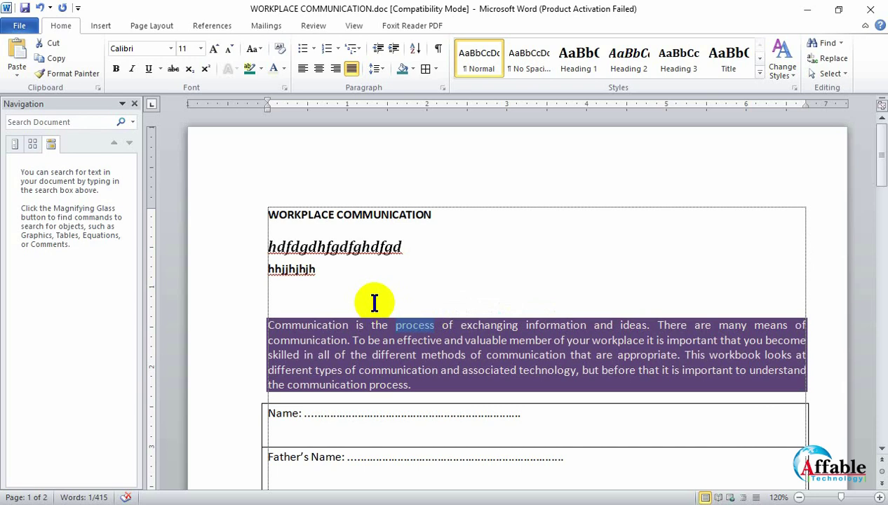
click(423, 340)
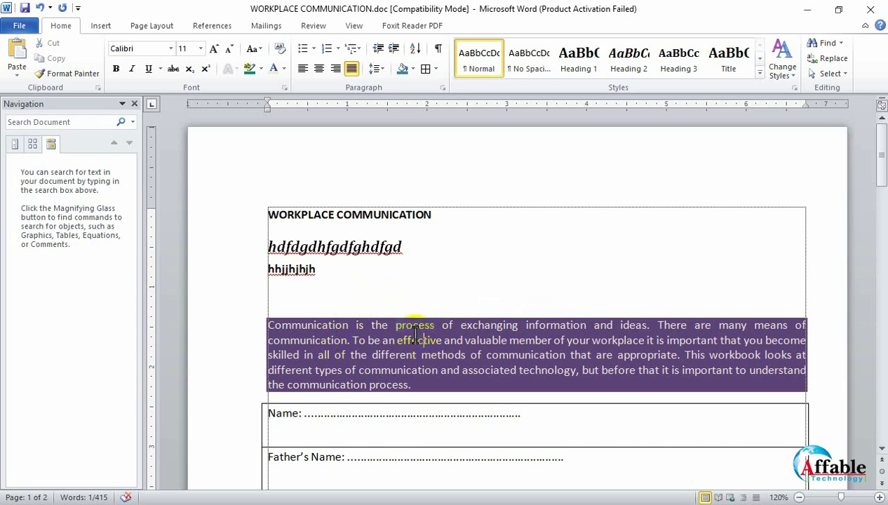
click(43, 122)
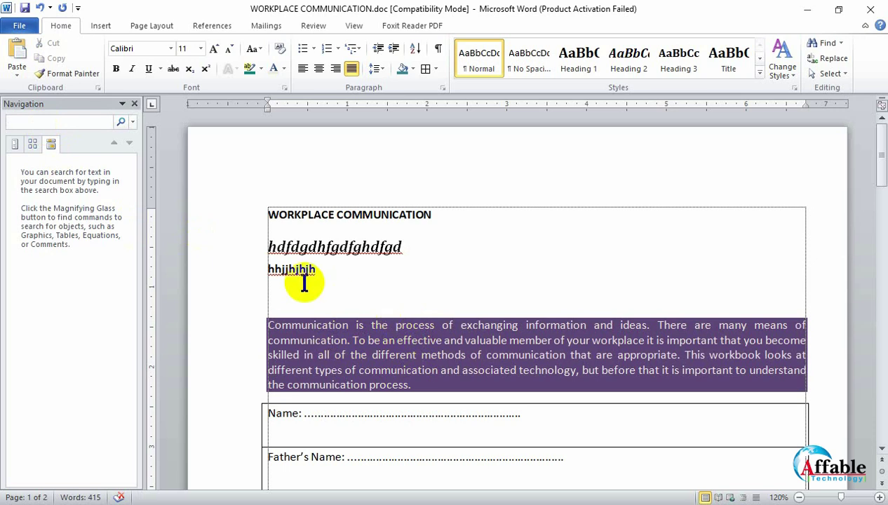
text(p)
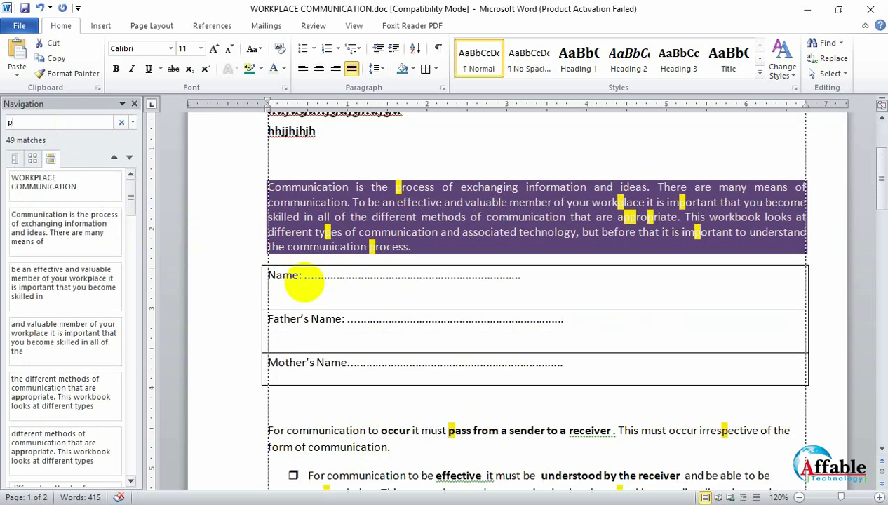
text(rocess)
Look through both pages for the highlighted occurrences of "process"
scroll(428, 232, up, 5)
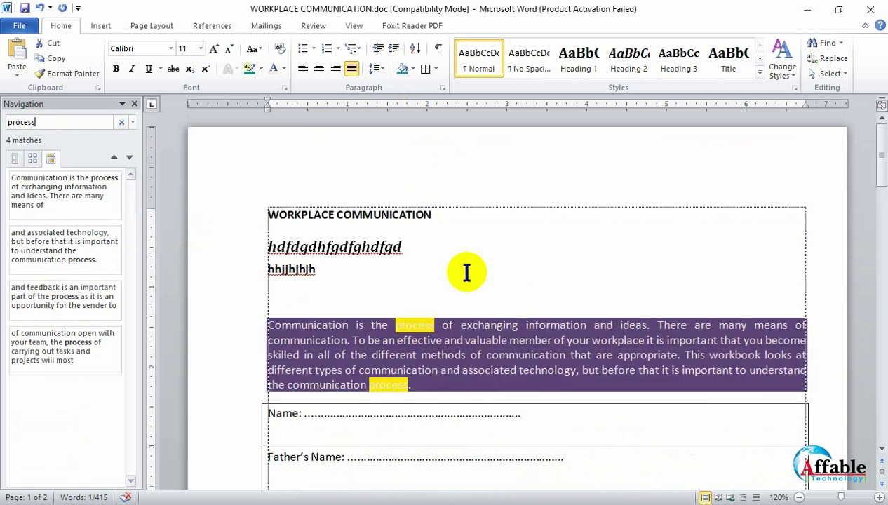
scroll(467, 272, down, 12)
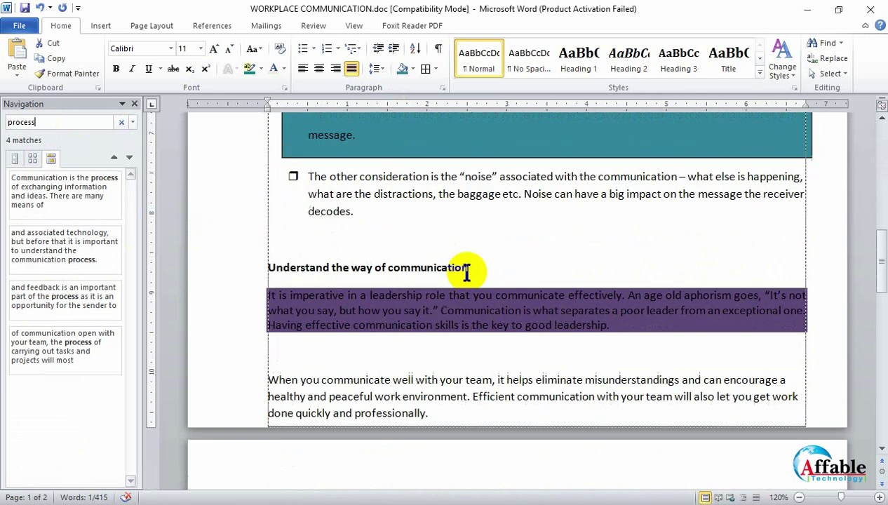
scroll(466, 272, down, 5)
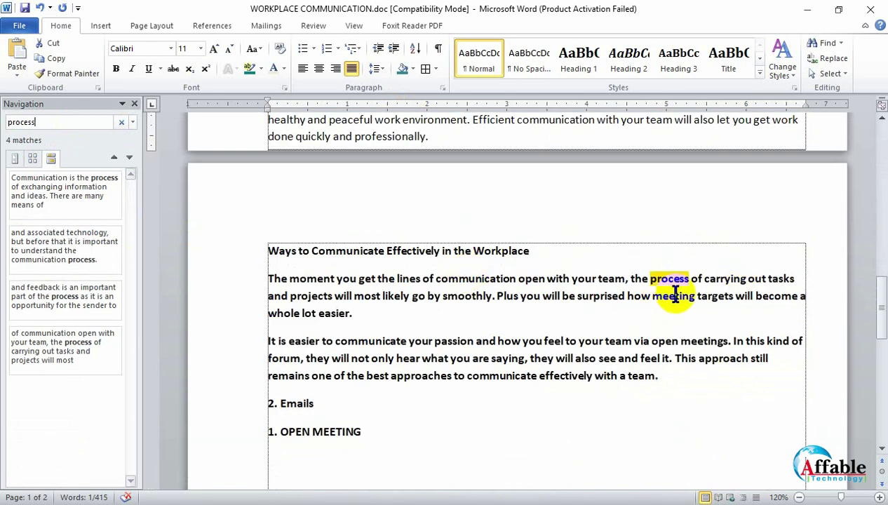
scroll(675, 293, up, 4)
scroll(675, 294, down, 15)
scroll(674, 293, up, 7)
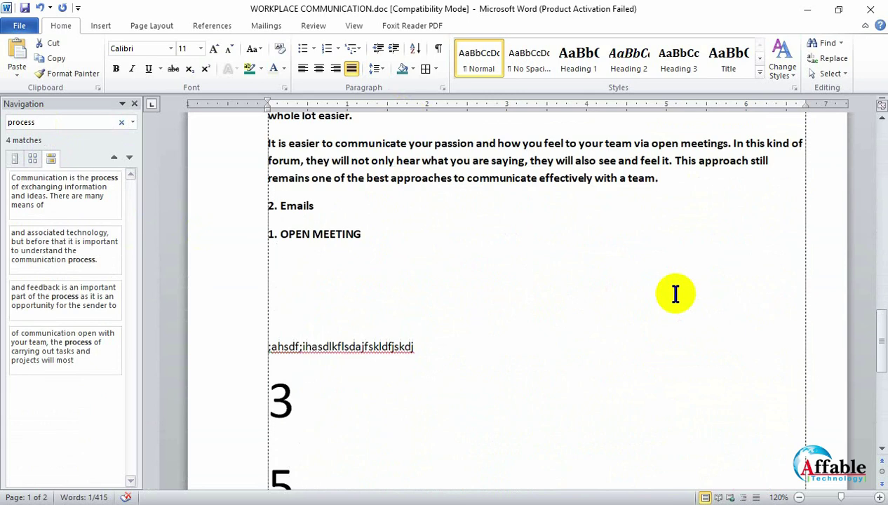
scroll(674, 293, up, 10)
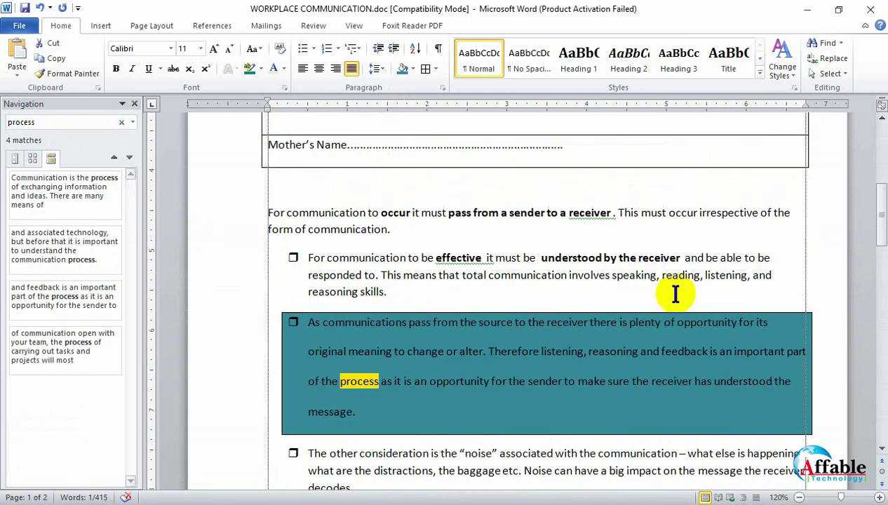
scroll(674, 293, up, 8)
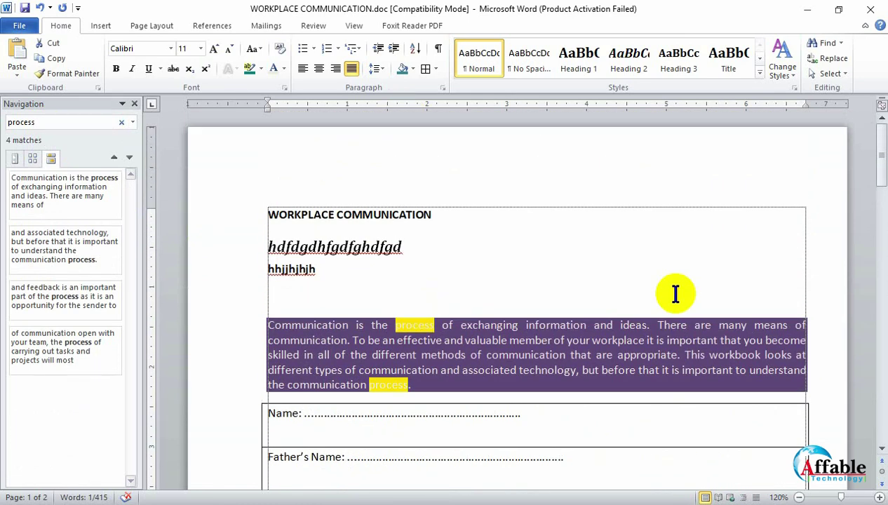
ctrl+scroll(674, 293, down, 8)
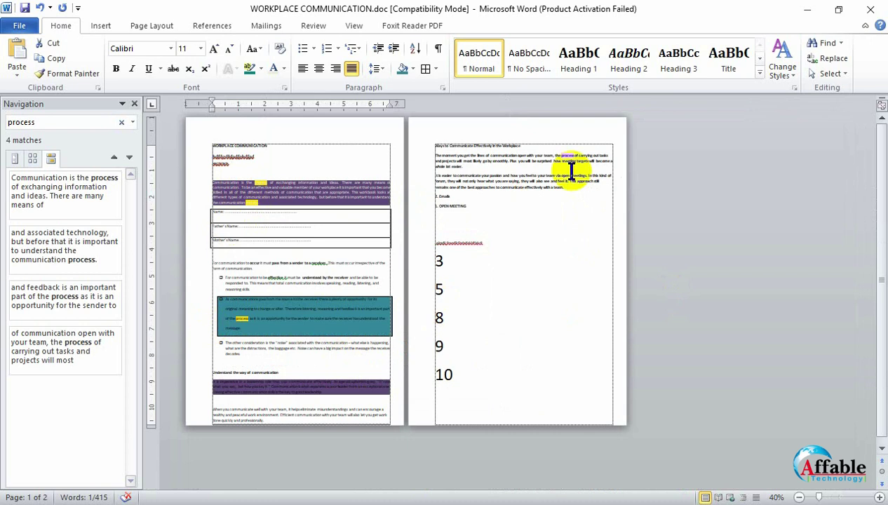
Search the document for tables instead of the word "process"
click(133, 122)
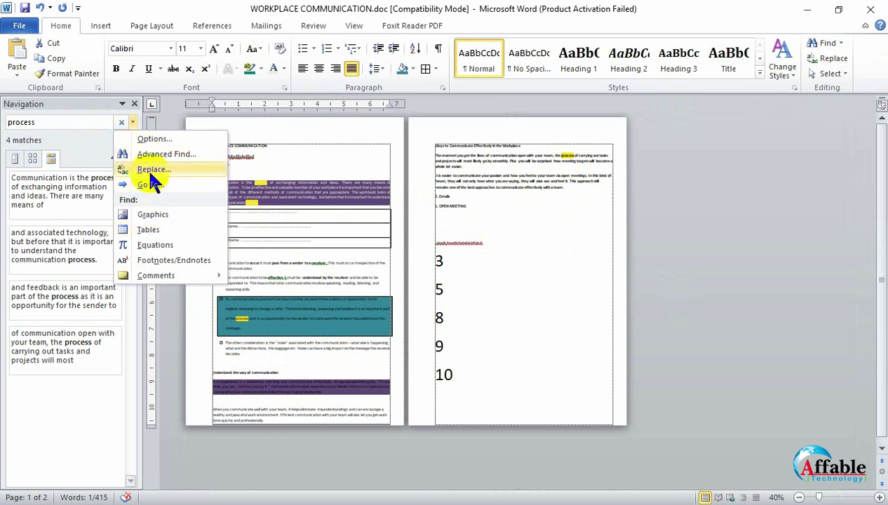
click(156, 231)
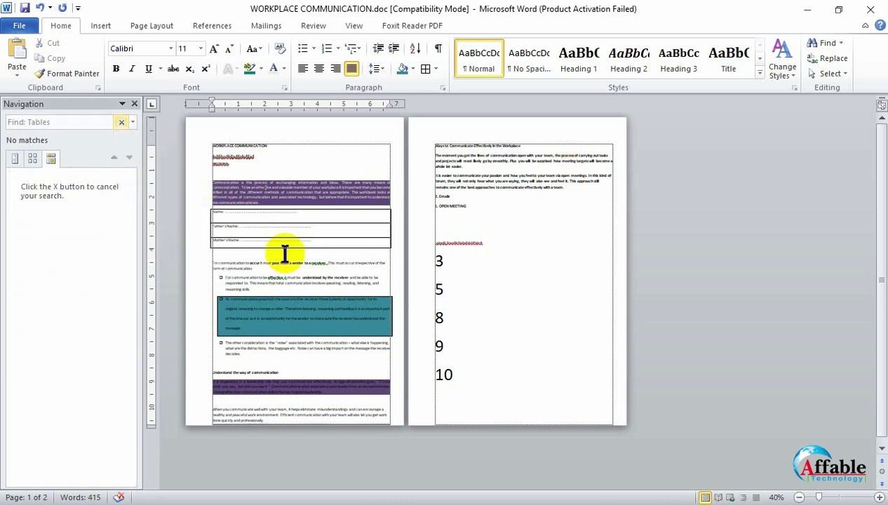
Close the table search at the start of the document and reopen Find for the word "process"
scroll(313, 270, up, 3)
scroll(576, 346, up, 3)
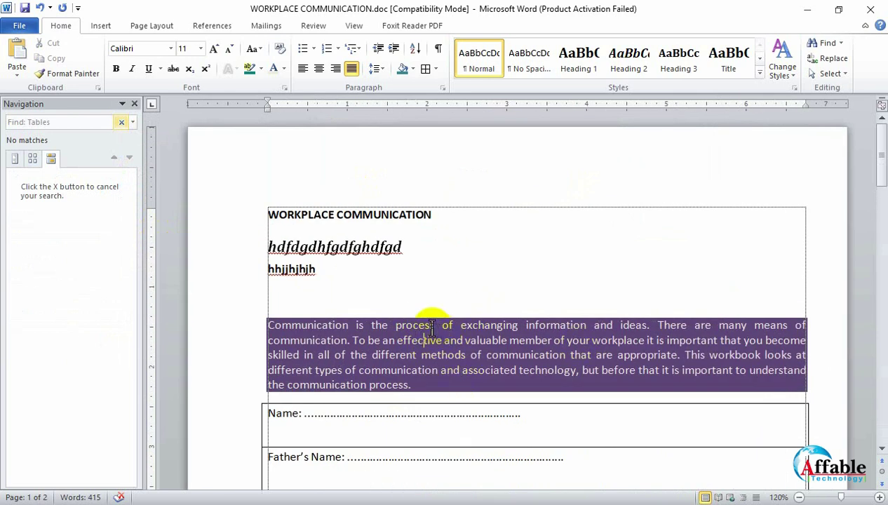
click(453, 357)
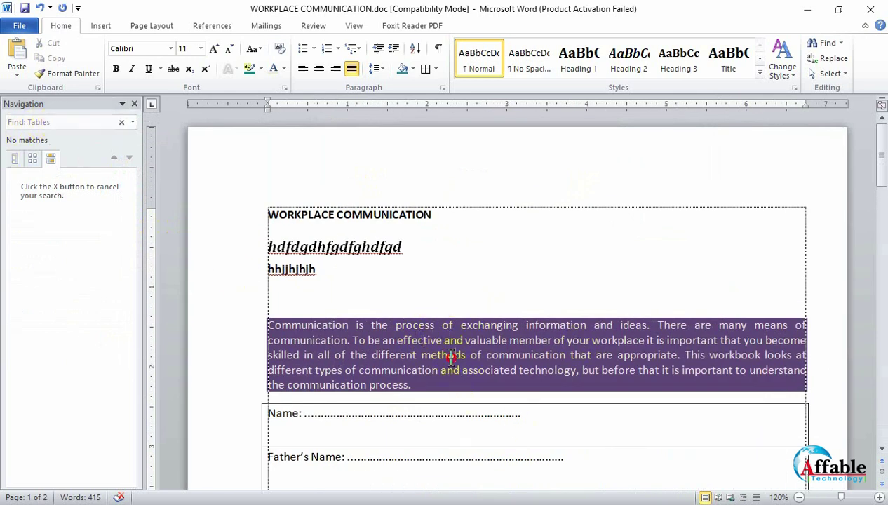
click(134, 104)
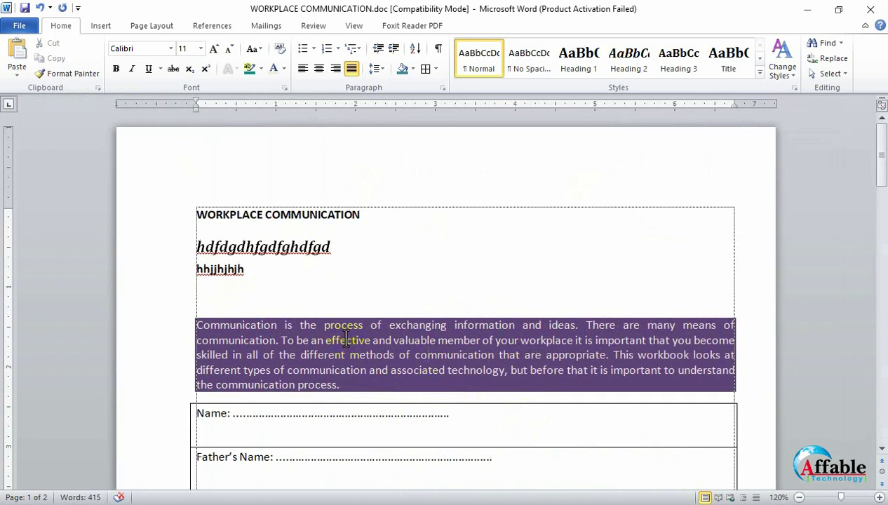
key(ctrl+f)
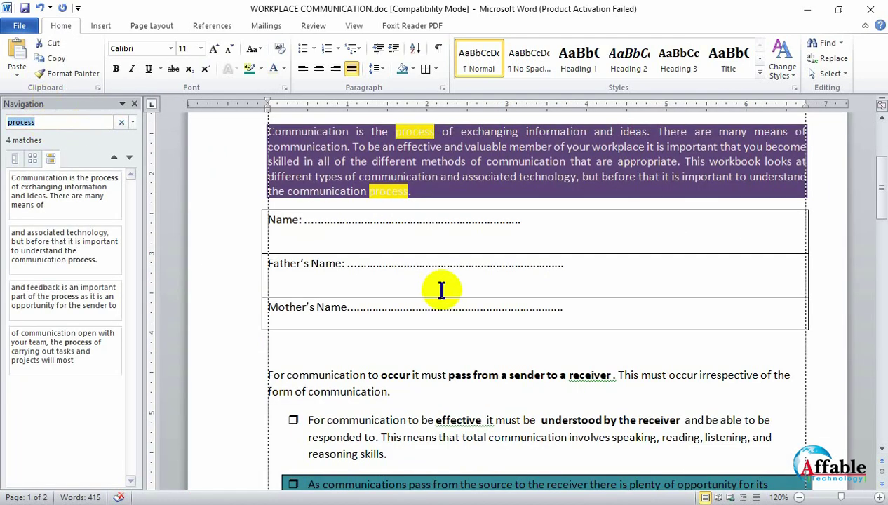
Search the document for graphics and look through its pages for any matches
click(132, 122)
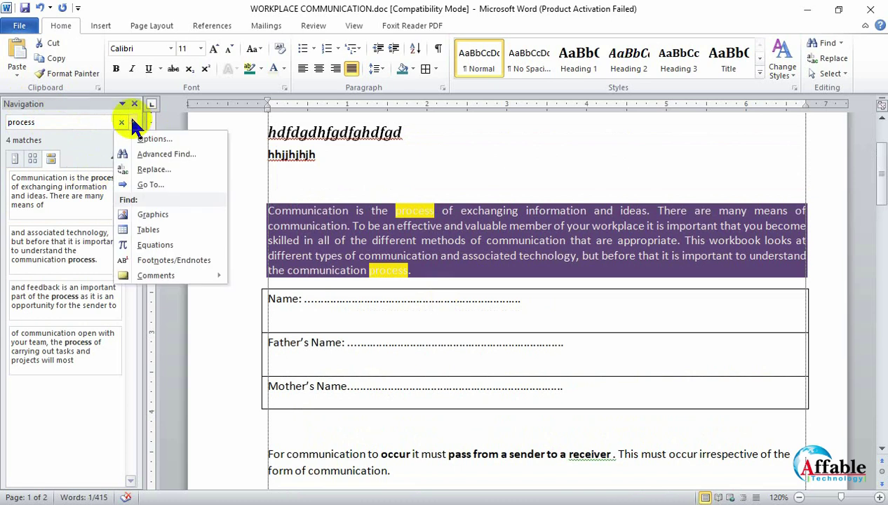
click(147, 214)
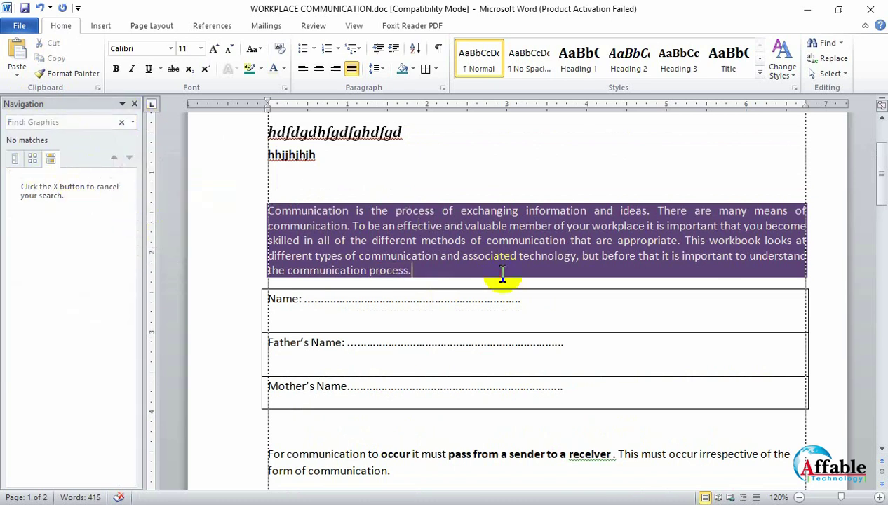
scroll(372, 234, down, 20)
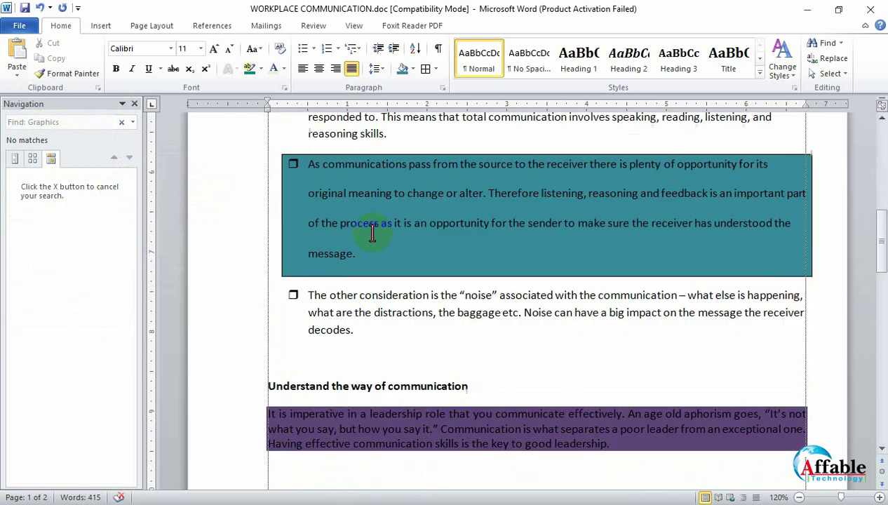
scroll(372, 234, down, 5)
scroll(372, 234, up, 20)
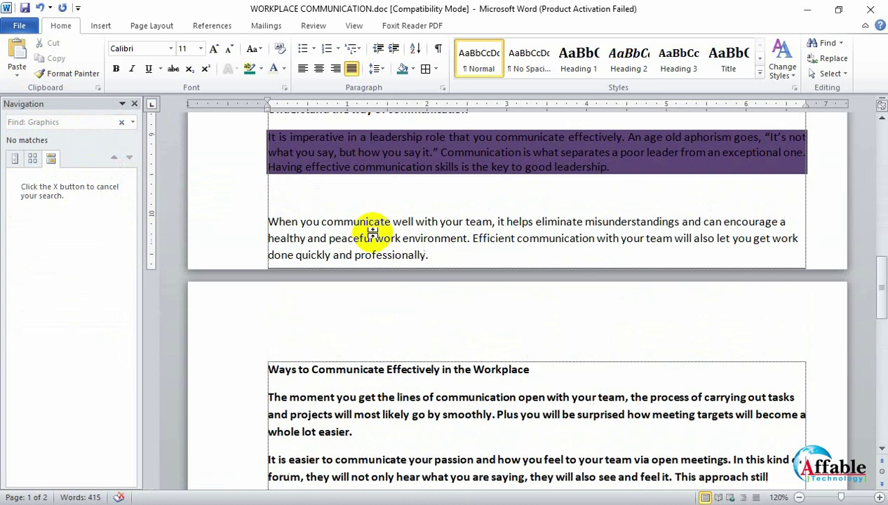
scroll(372, 234, up, 2)
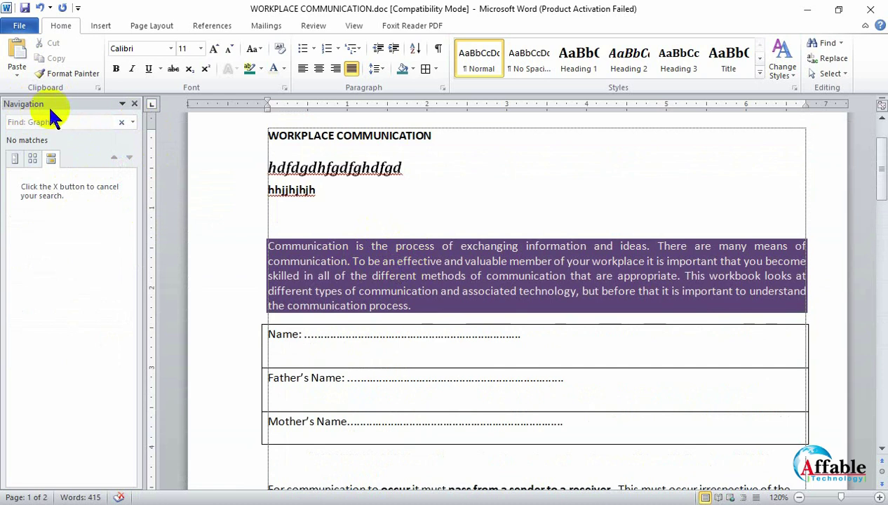
Clear the graphics search and search the document for the word "process" again
click(122, 122)
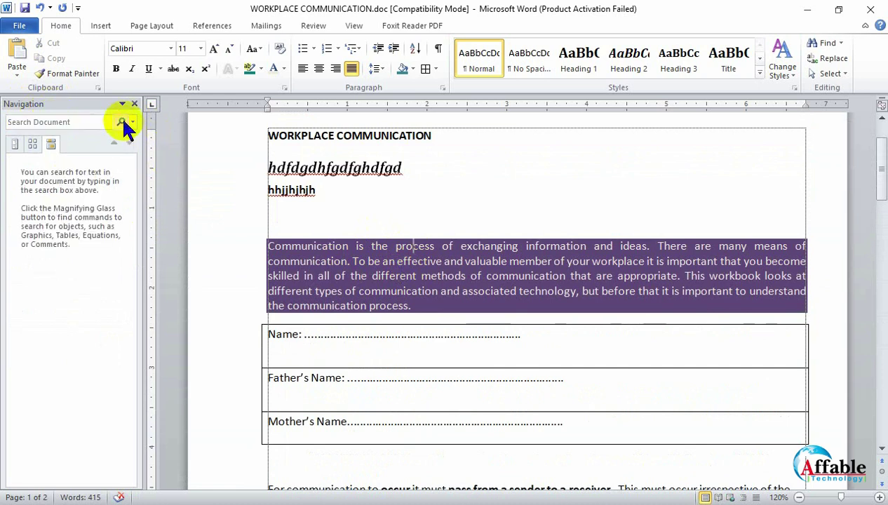
click(63, 122)
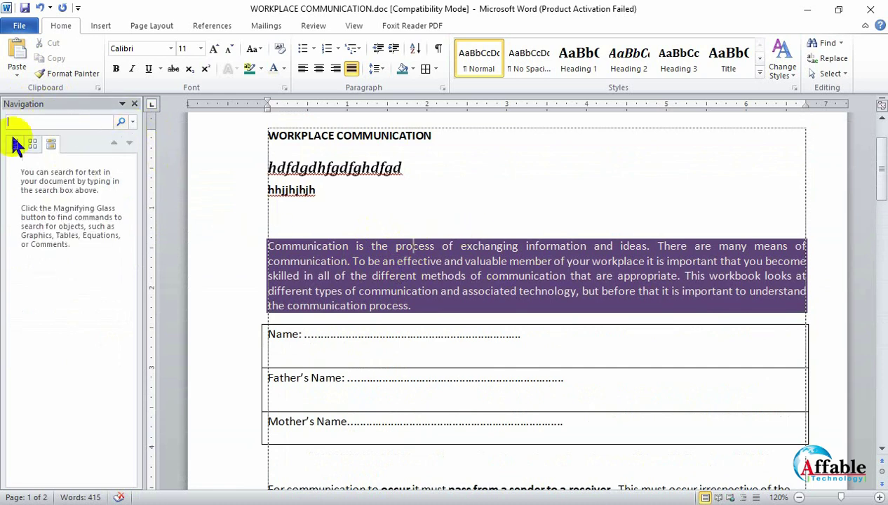
text(process)
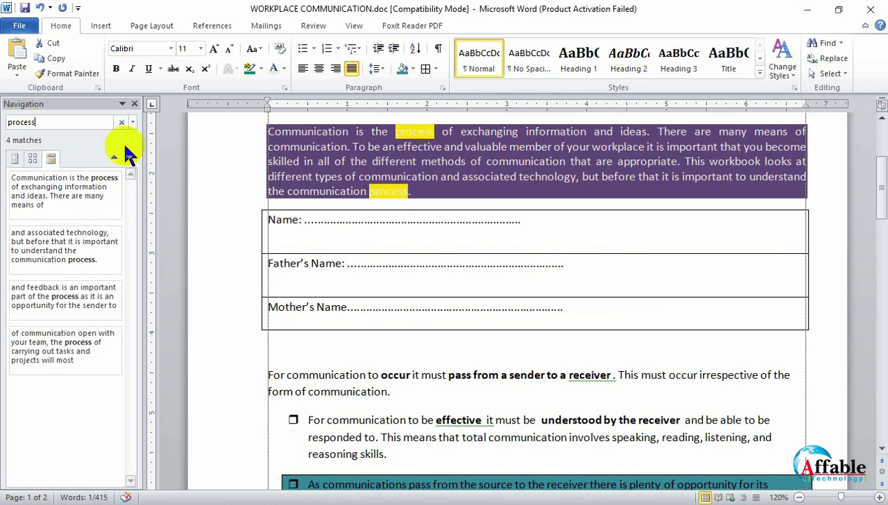
scroll(254, 218, up, 3)
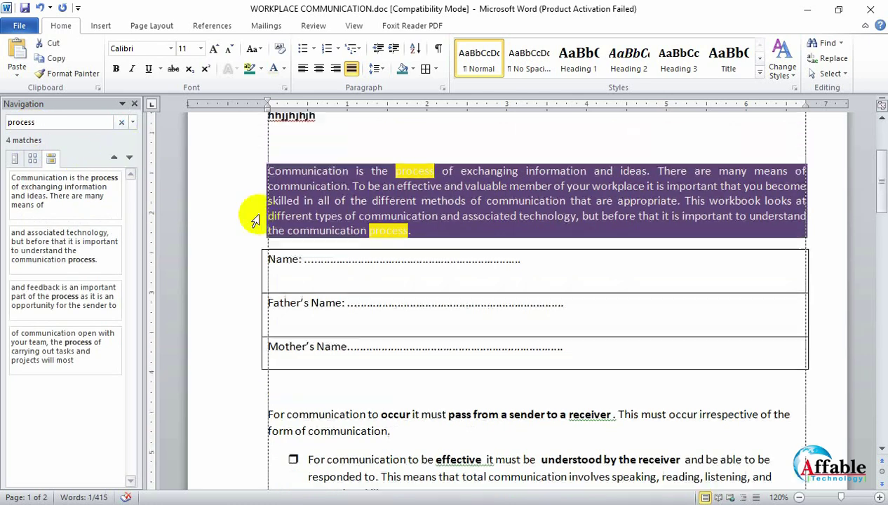
Open Find and Replace for "process" and review its Find, Replace and Go To options, ending on Replace
click(133, 122)
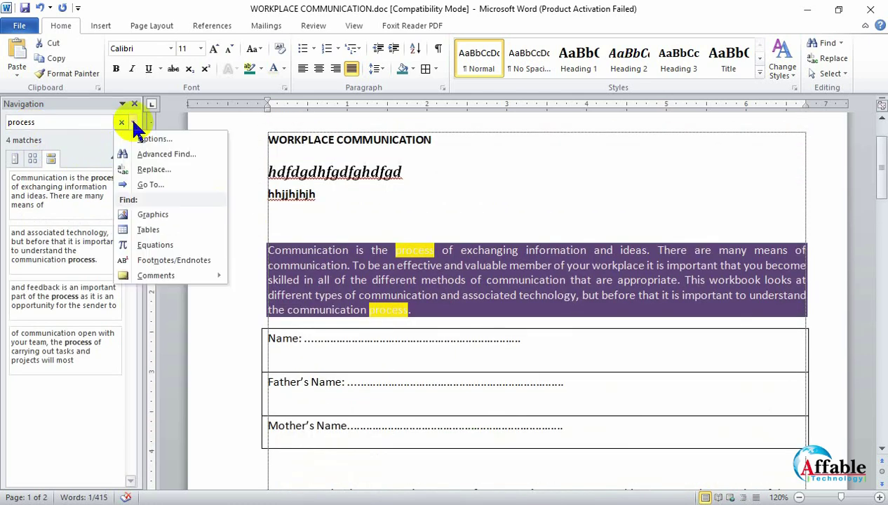
click(147, 168)
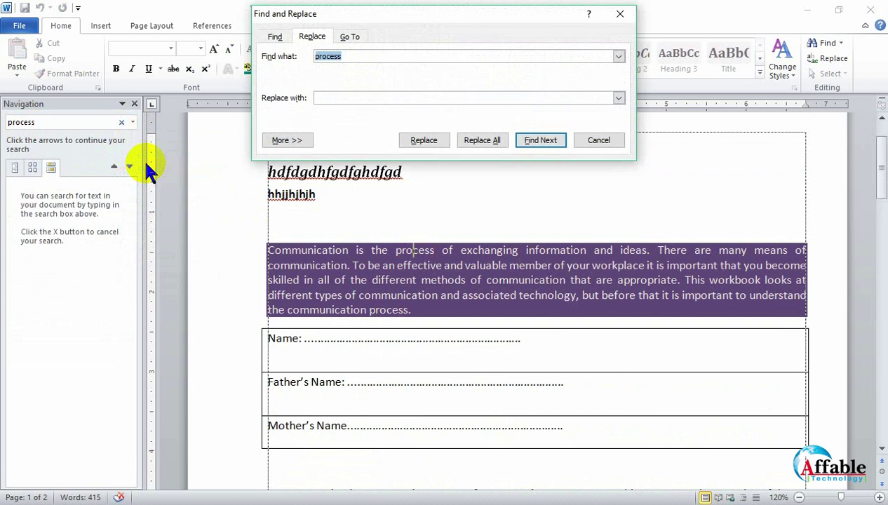
click(273, 36)
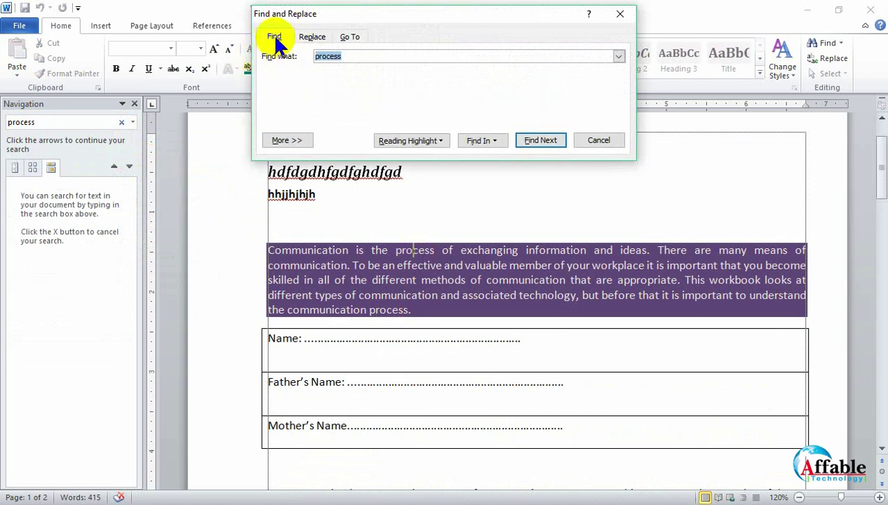
click(312, 36)
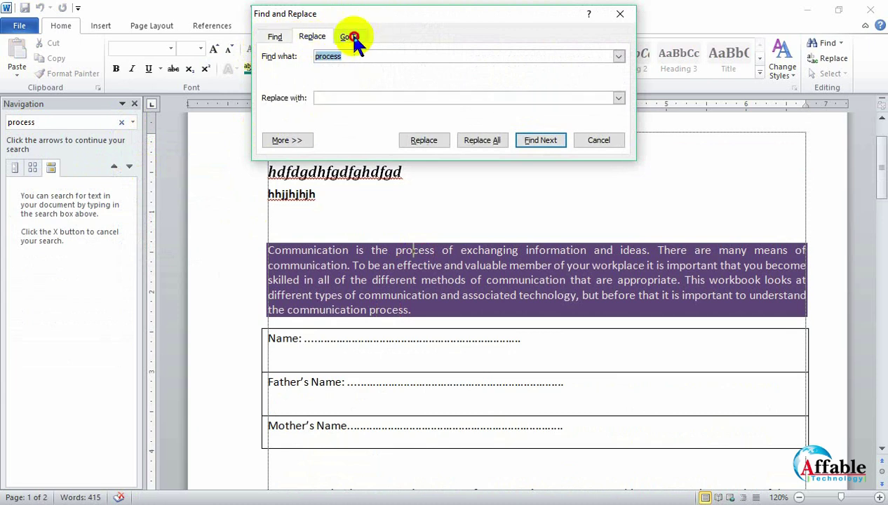
click(352, 38)
click(272, 35)
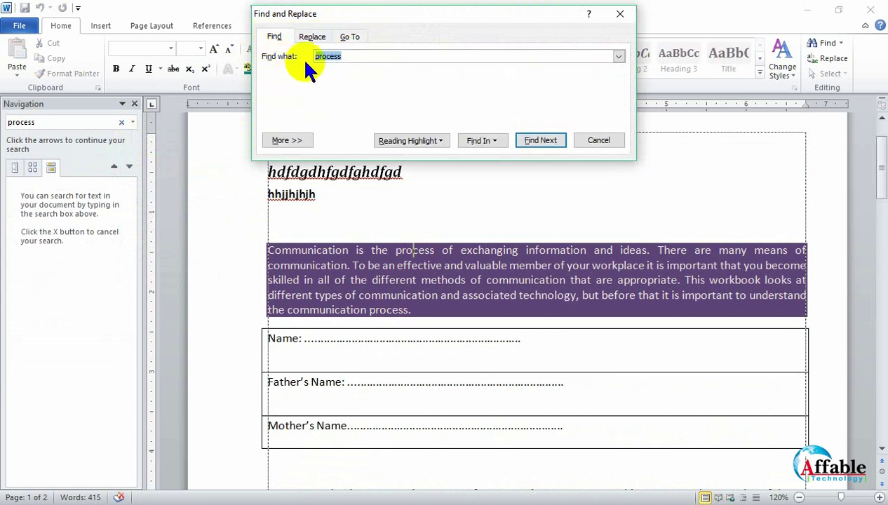
click(316, 41)
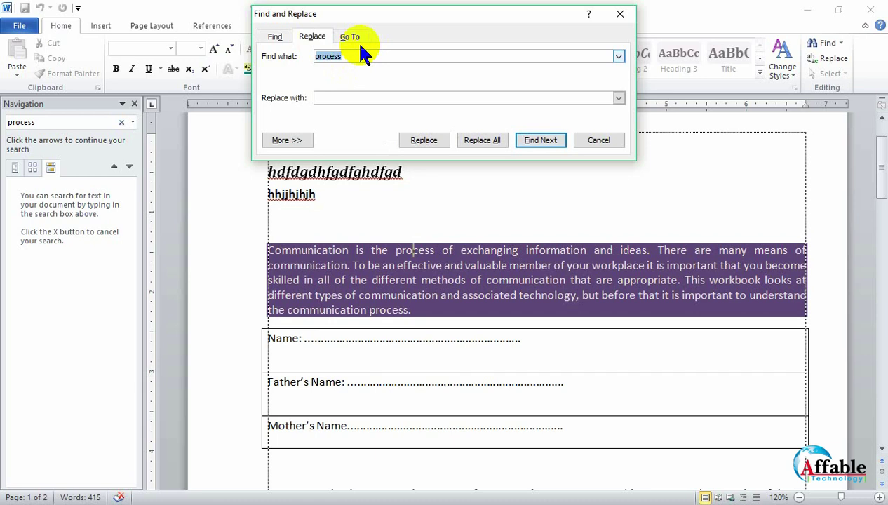
click(274, 36)
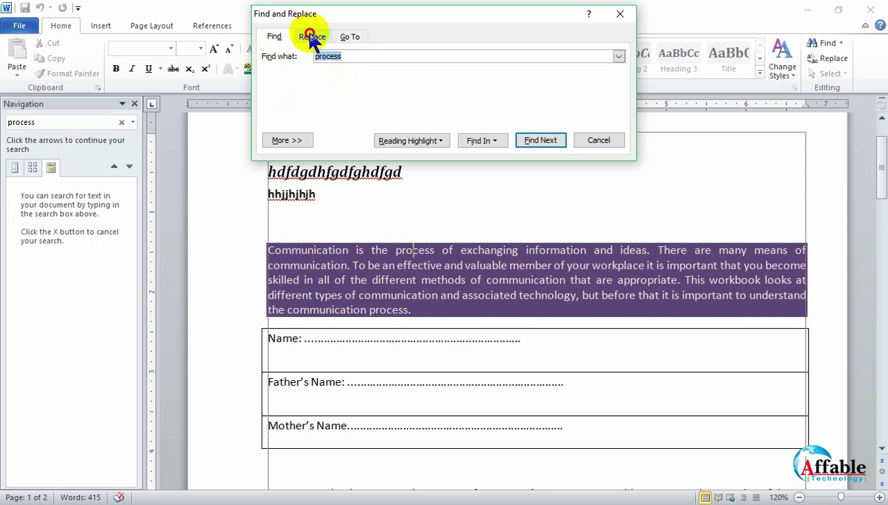
click(311, 37)
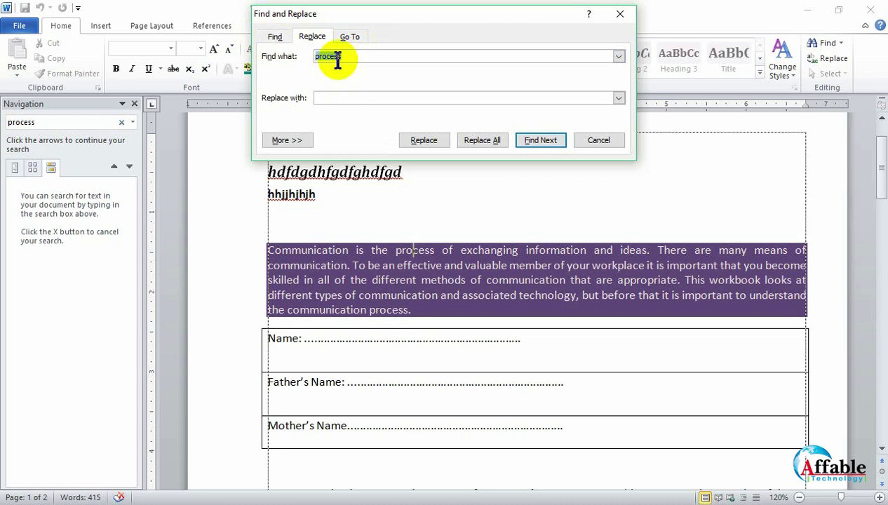
Try to replace all occurrences of "Calculate" with the replacement text left empty
text(ddddddddd)
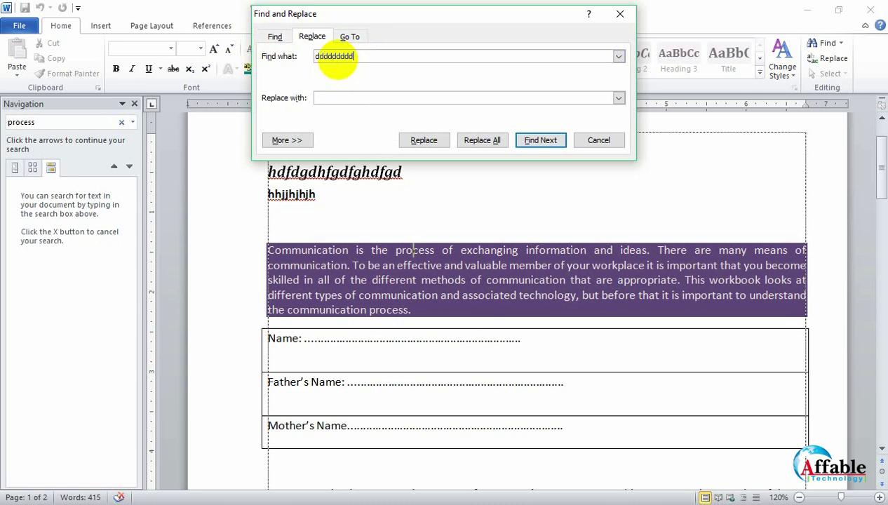
double_click(365, 56)
text(Calculate)
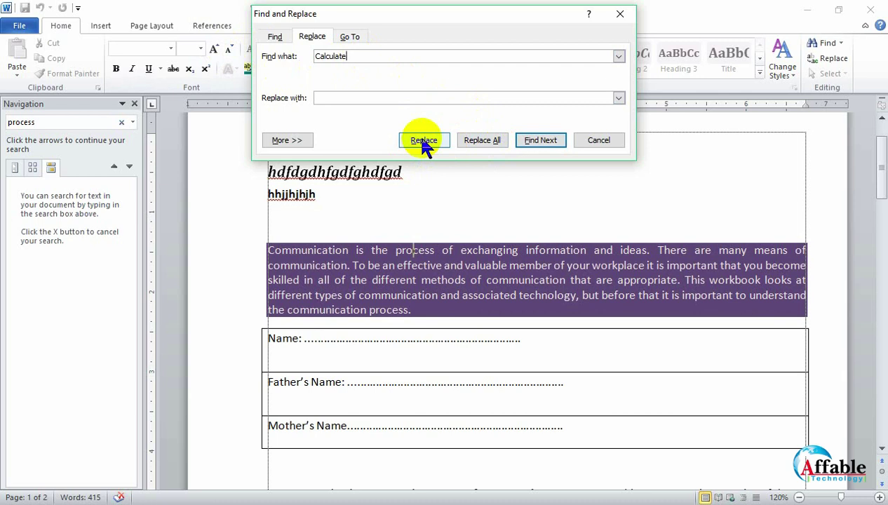
click(479, 144)
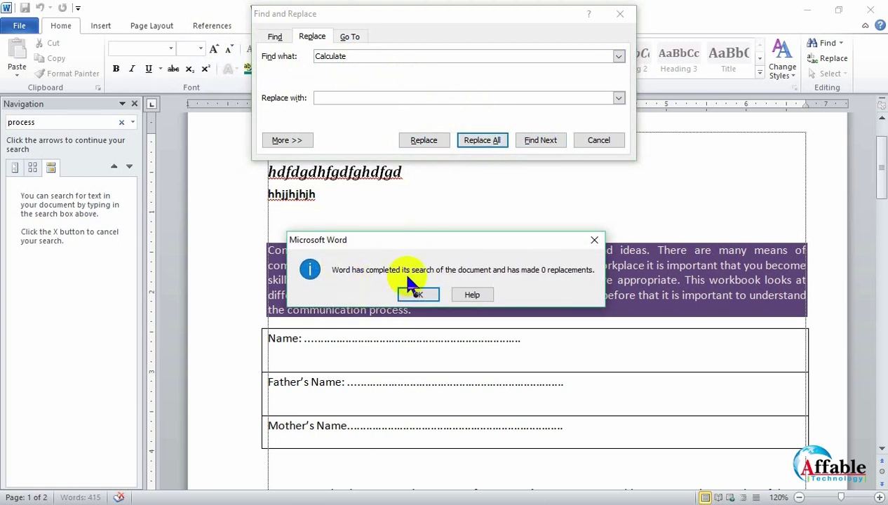
click(594, 243)
Set the text to find to "process" and carry it over to the Replace options
click(276, 37)
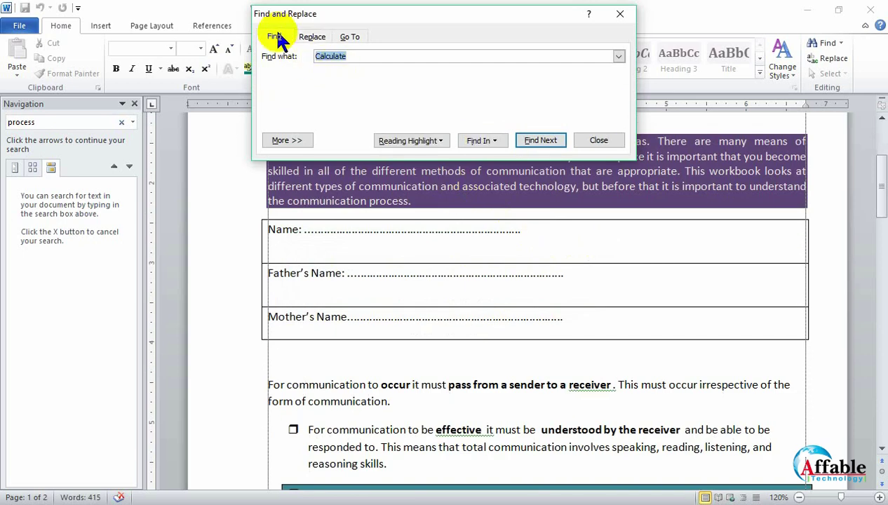
click(306, 35)
click(271, 38)
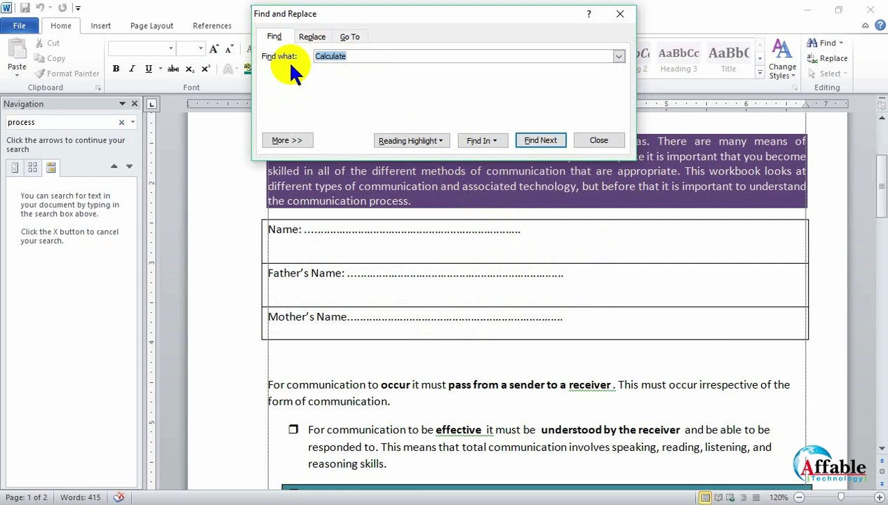
text(proces)
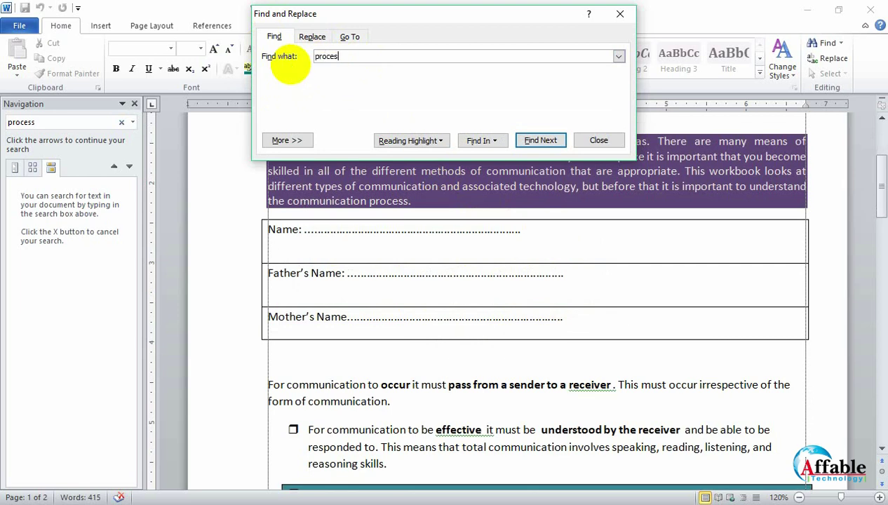
text(s)
click(312, 36)
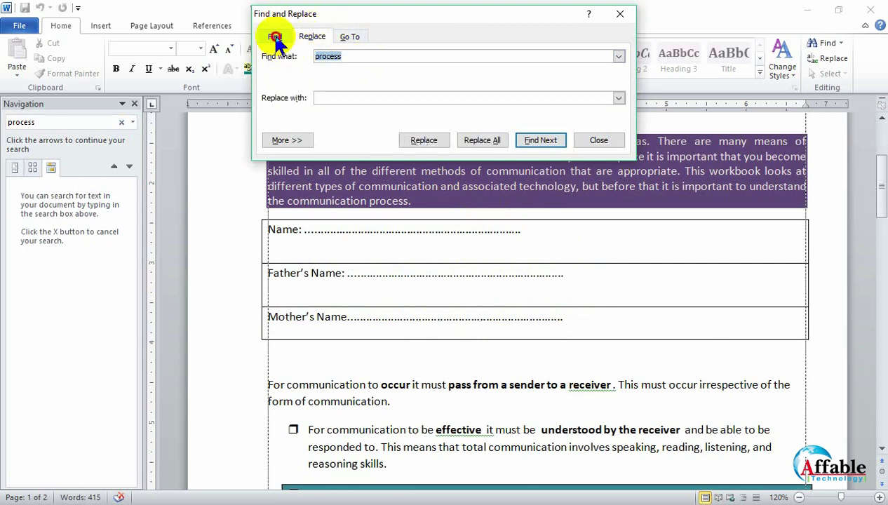
click(276, 37)
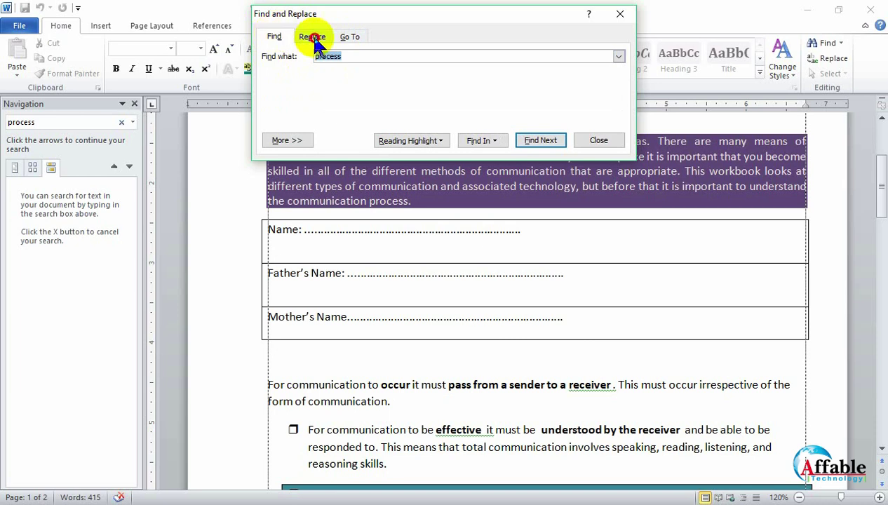
click(314, 39)
Replace all occurrences of "process" with "Calculate" and close Find and Replace
click(326, 99)
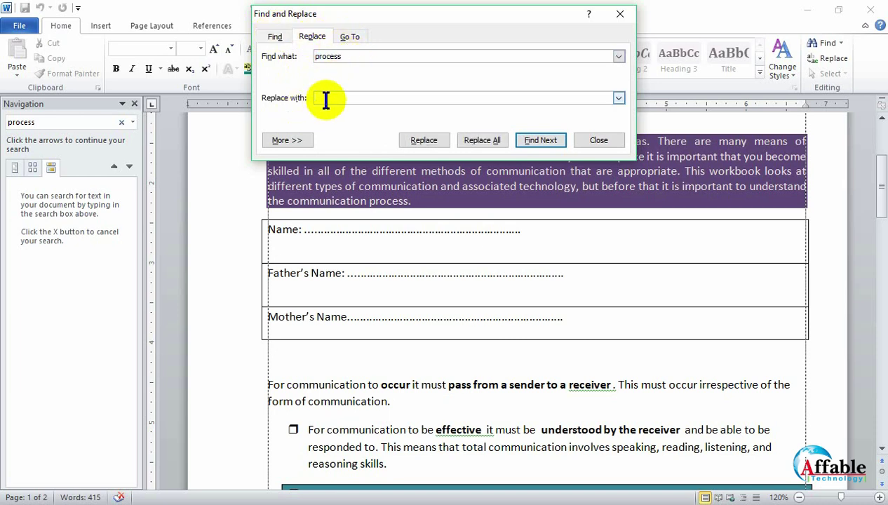
text(Cl)
key(BackSpace)
text(alcul)
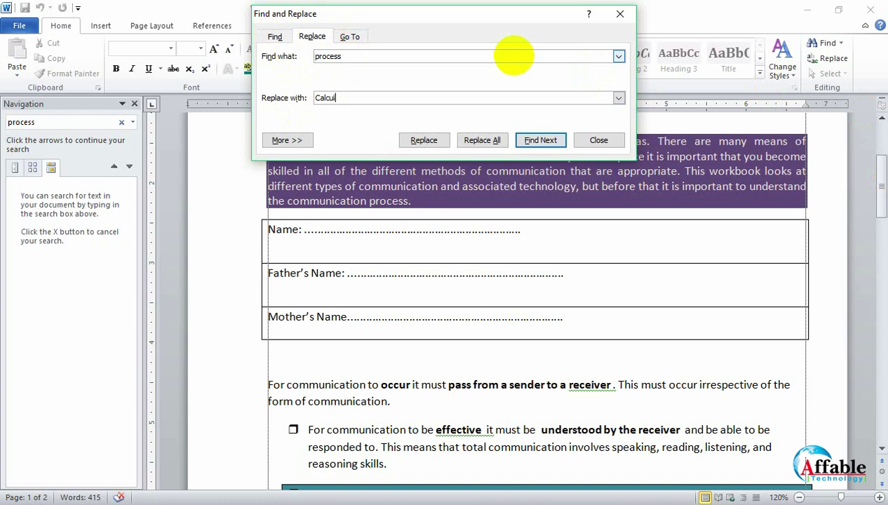
text(ate)
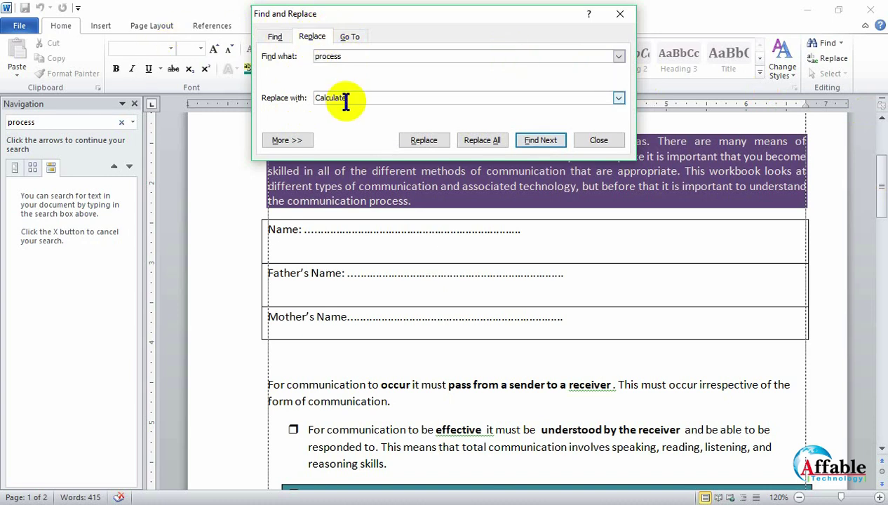
click(484, 139)
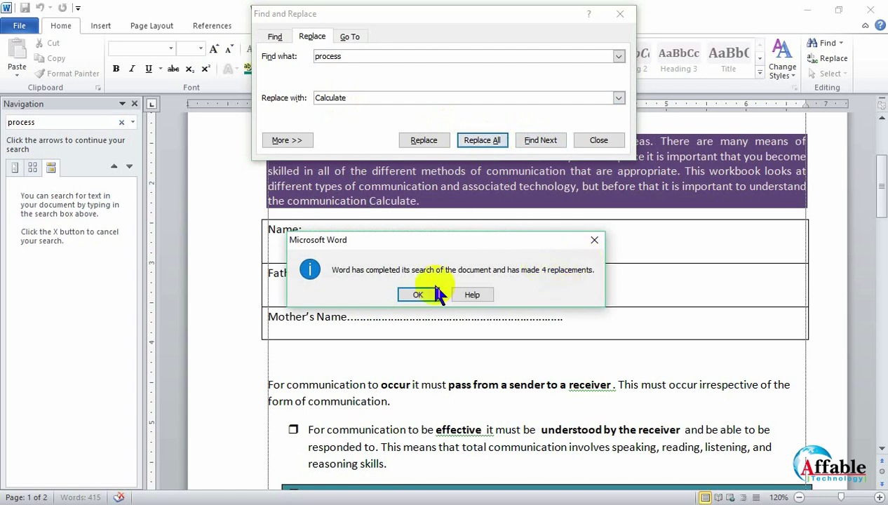
click(418, 294)
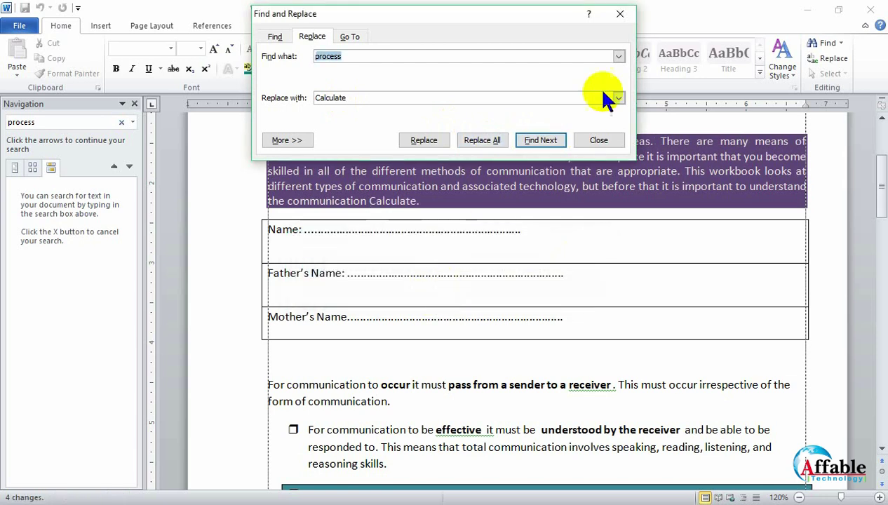
click(621, 14)
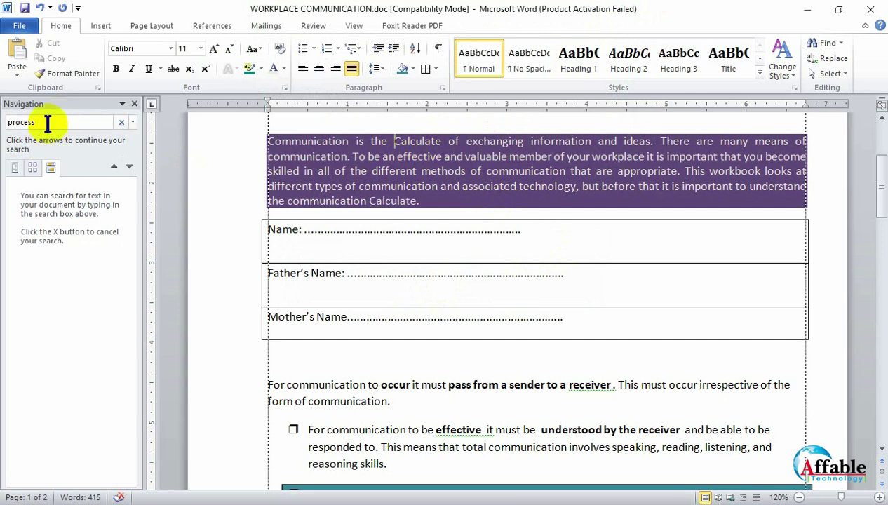
Search the document for "calculate" and bring up the Replace options for it
drag(40, 122, 5, 106)
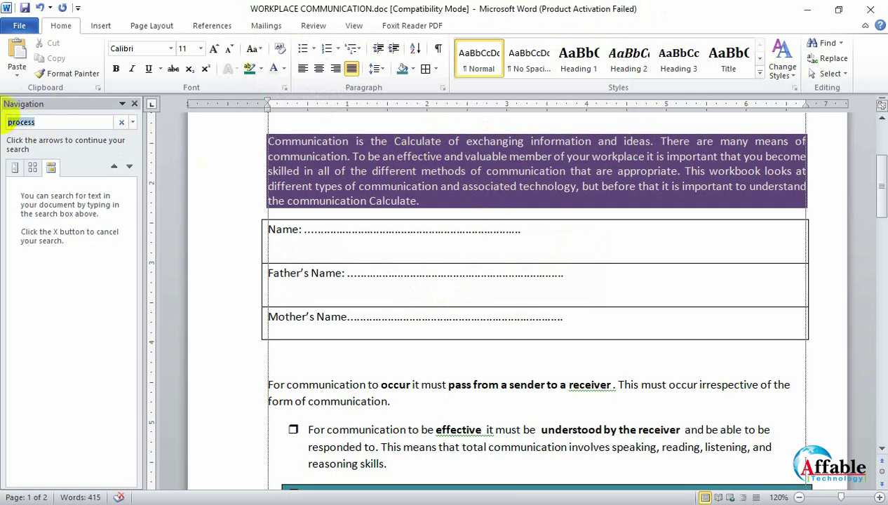
text(calcula)
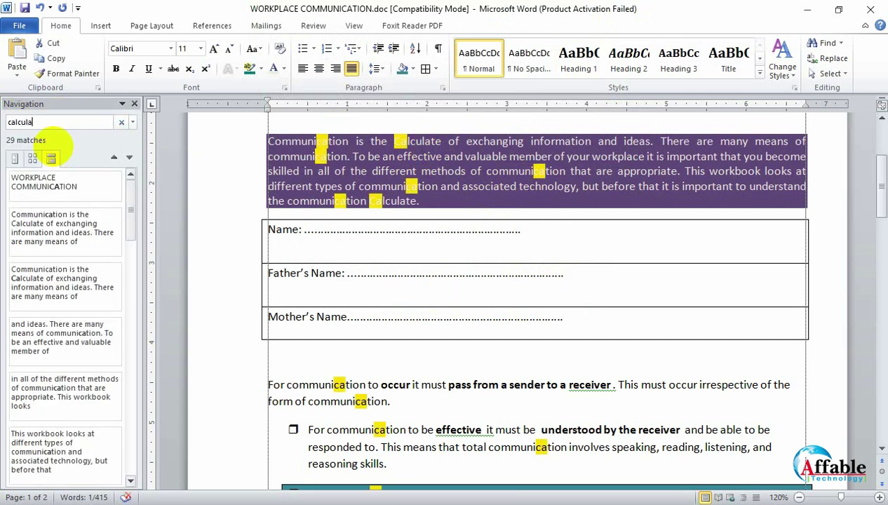
text(te)
click(133, 122)
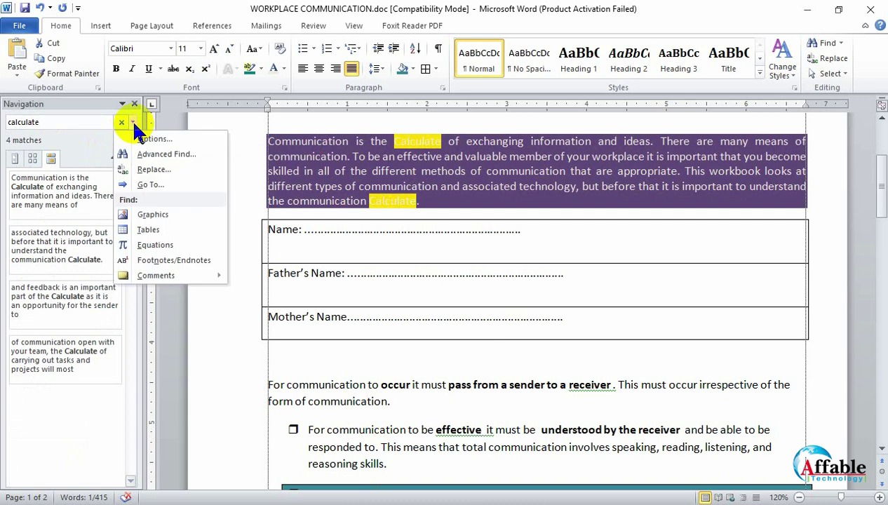
click(154, 169)
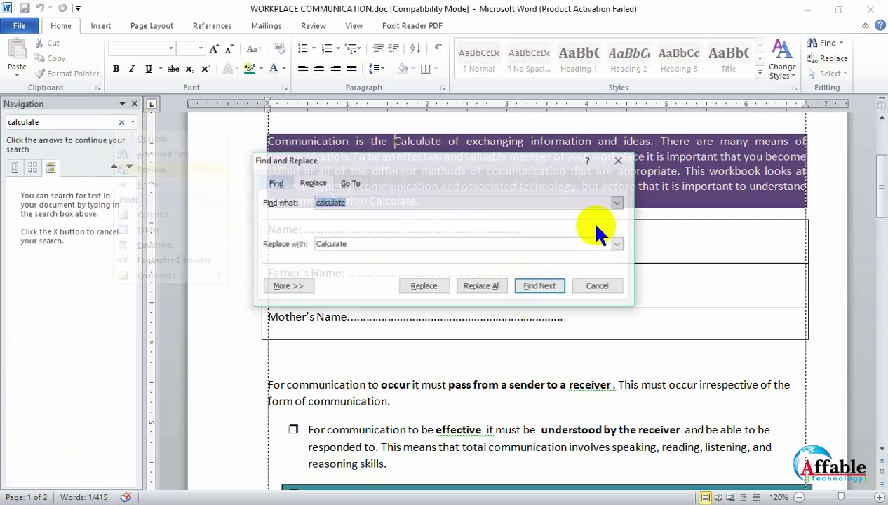
Replace all occurrences of "calculate" with "Process" and close Find and Replace
double_click(363, 243)
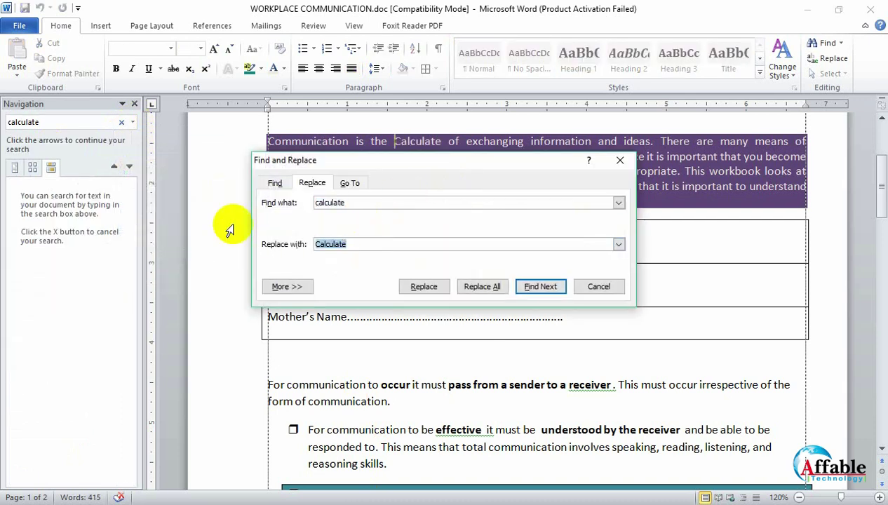
text(Process)
key(Return)
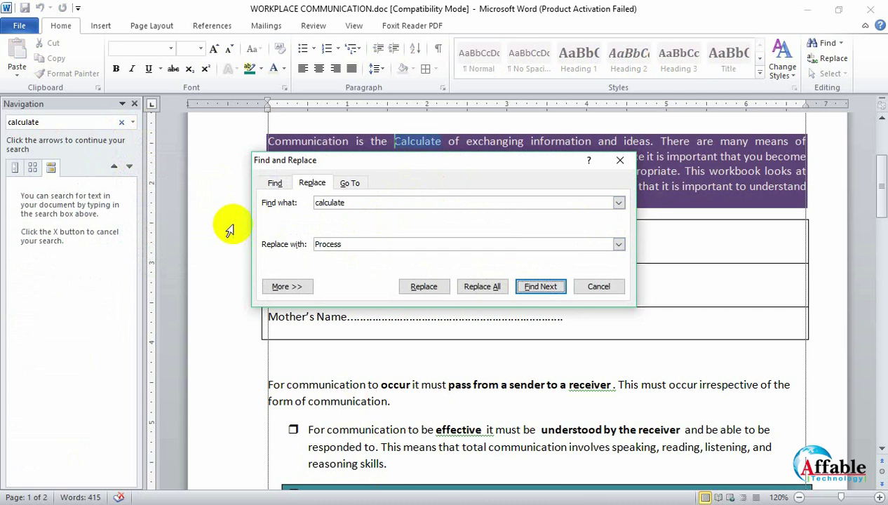
click(483, 289)
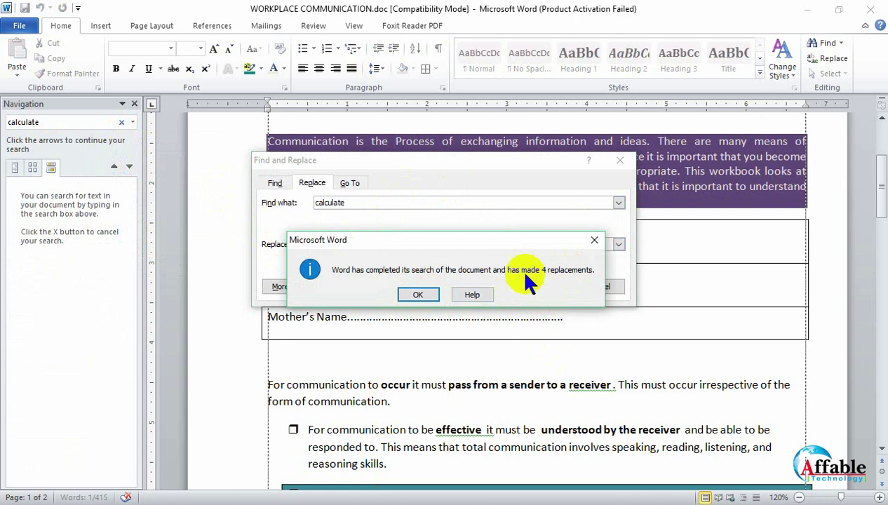
click(418, 295)
click(620, 160)
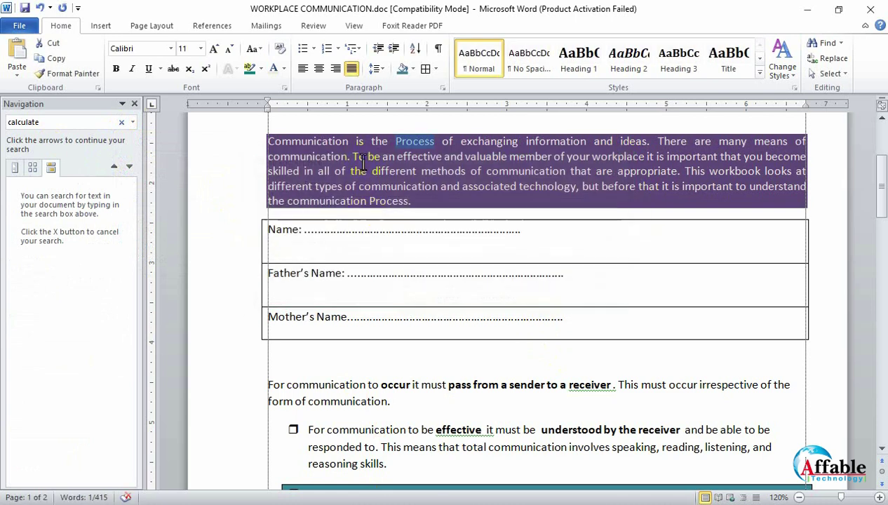
Examine the replaced text, the additional search options and the overall content of both pages
click(421, 156)
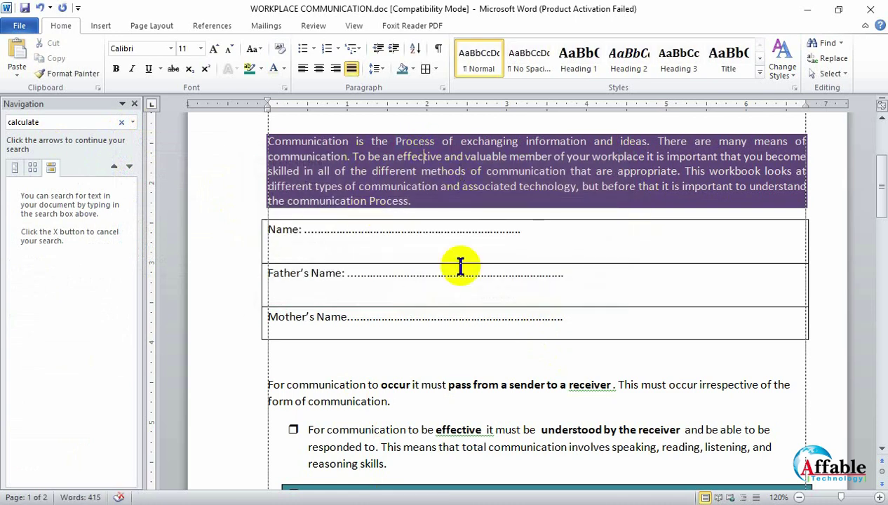
scroll(476, 321, up, 4)
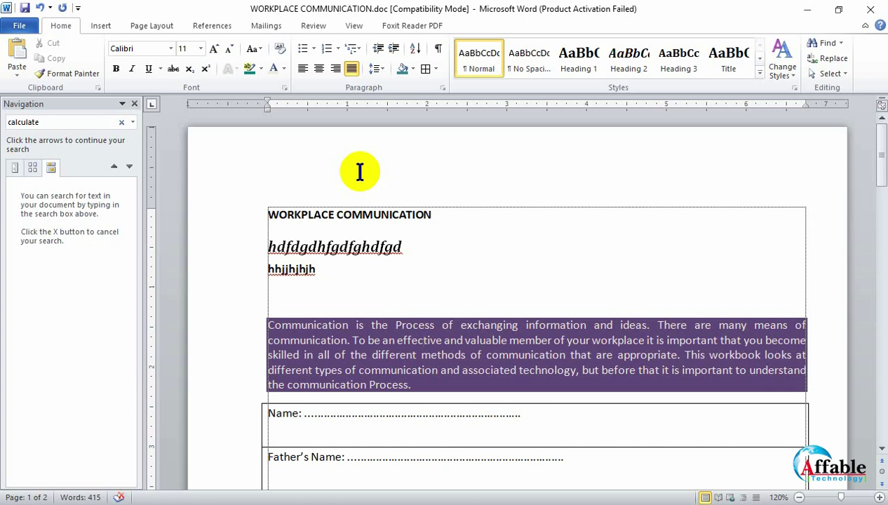
click(370, 340)
click(133, 121)
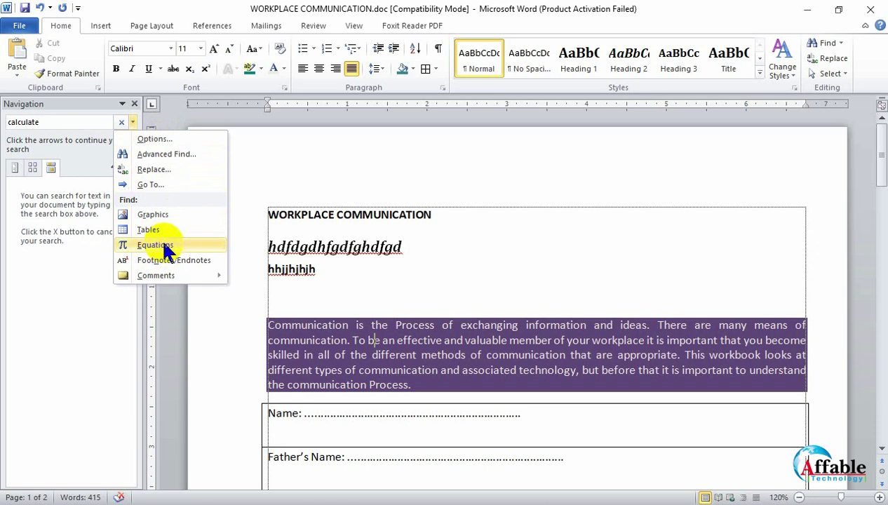
click(400, 329)
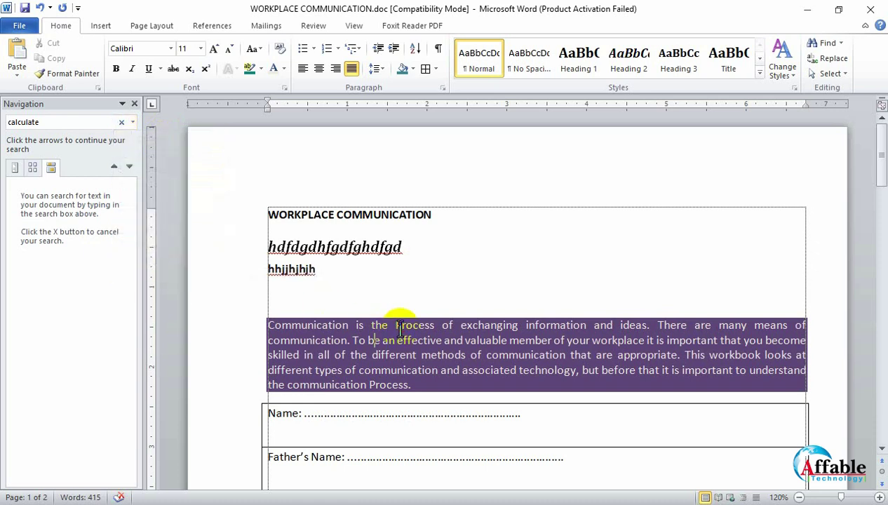
scroll(400, 329, down, 3)
scroll(399, 329, up, 3)
ctrl+scroll(459, 294, down, 6)
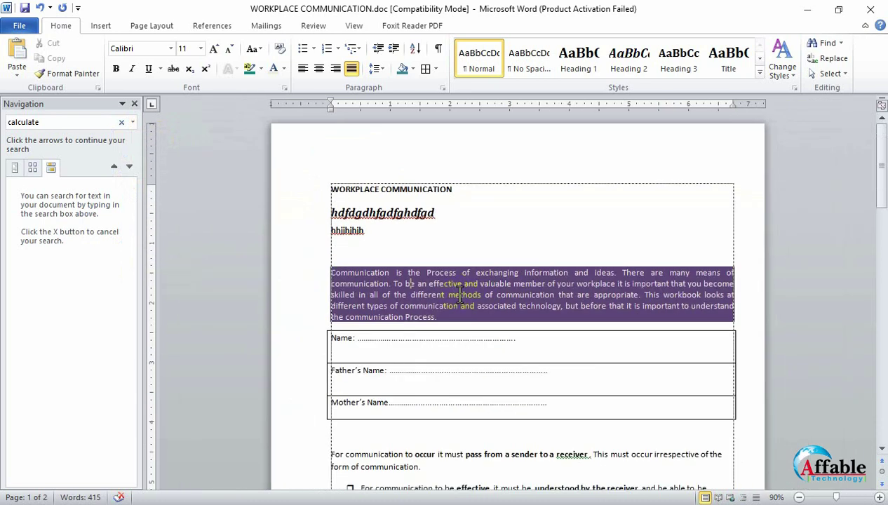
scroll(568, 342, down, 3)
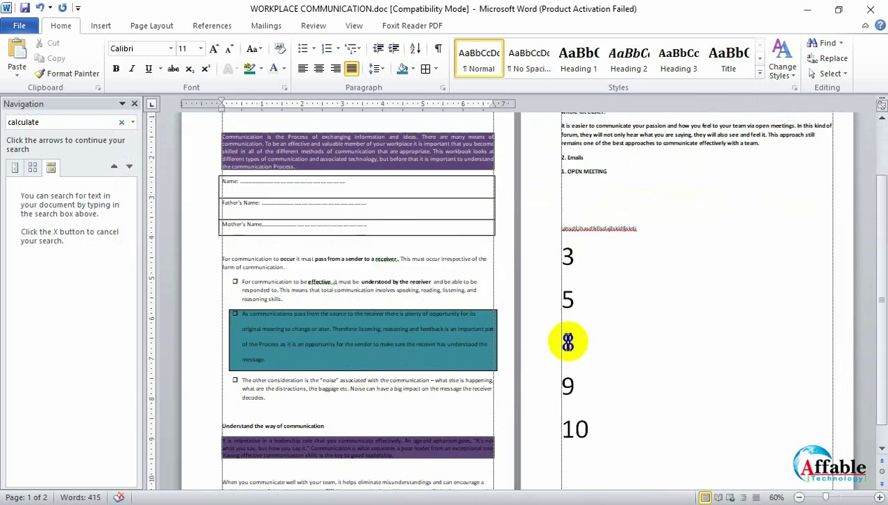
scroll(569, 338, up, 3)
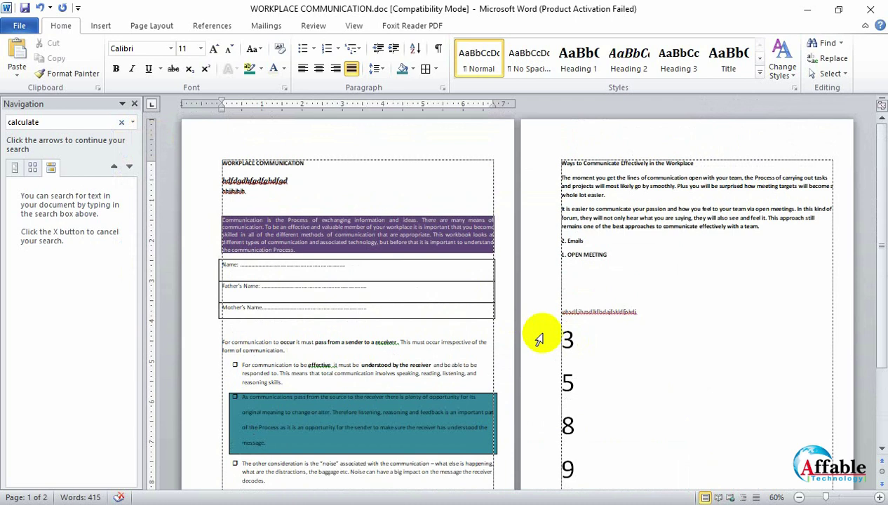
scroll(311, 219, down, 3)
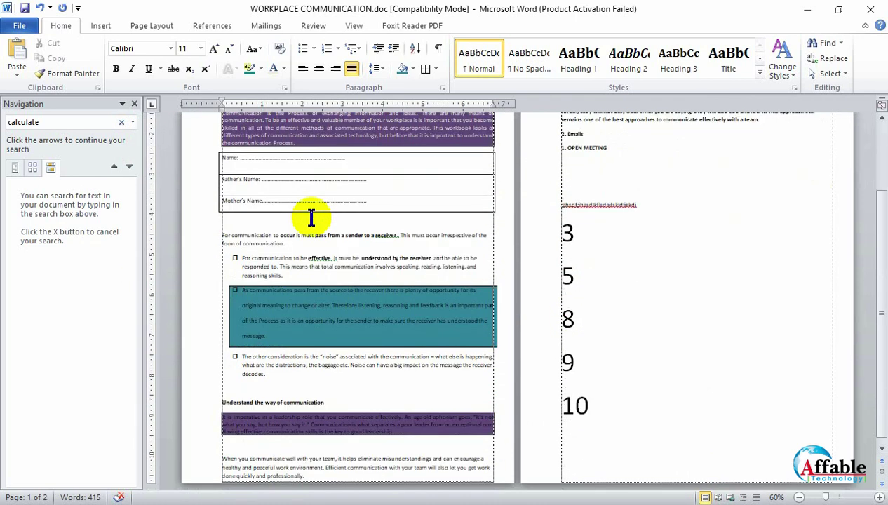
Start saving a copy of the document under a new name, choosing the Desktop folder and entering the author's first name as file name
click(21, 25)
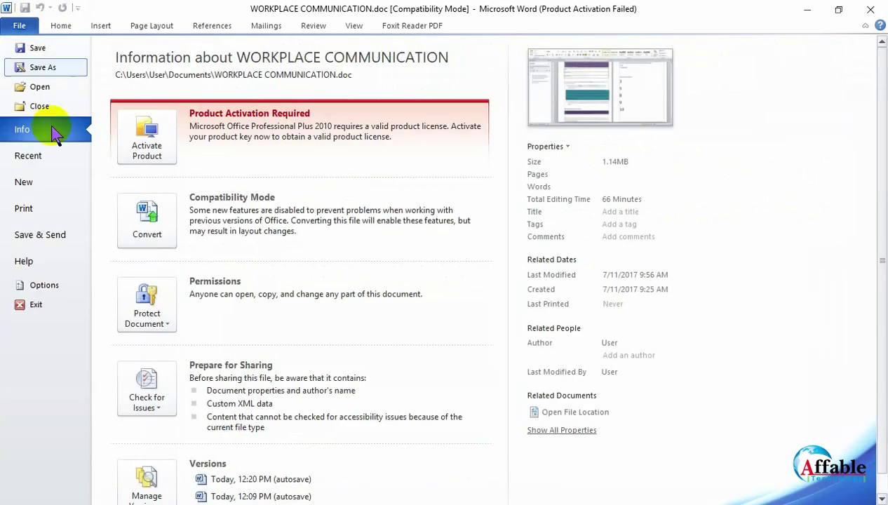
click(42, 235)
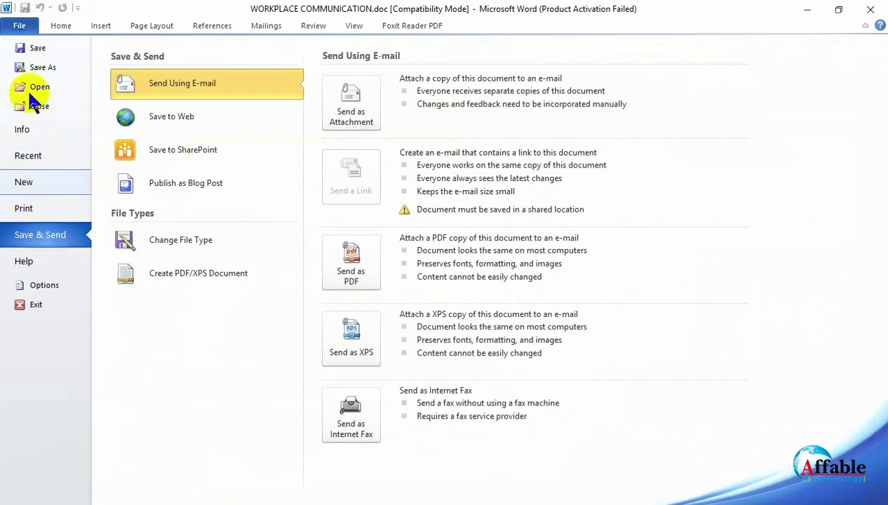
click(43, 68)
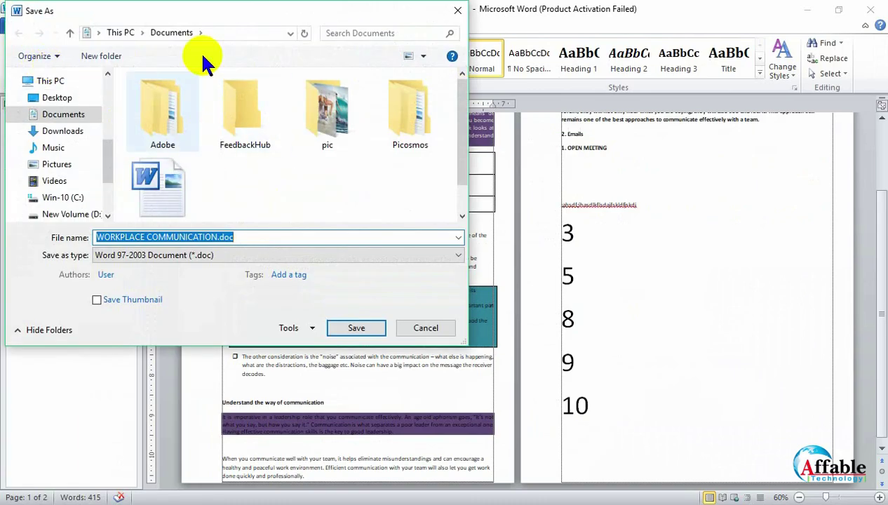
drag(212, 16, 263, 39)
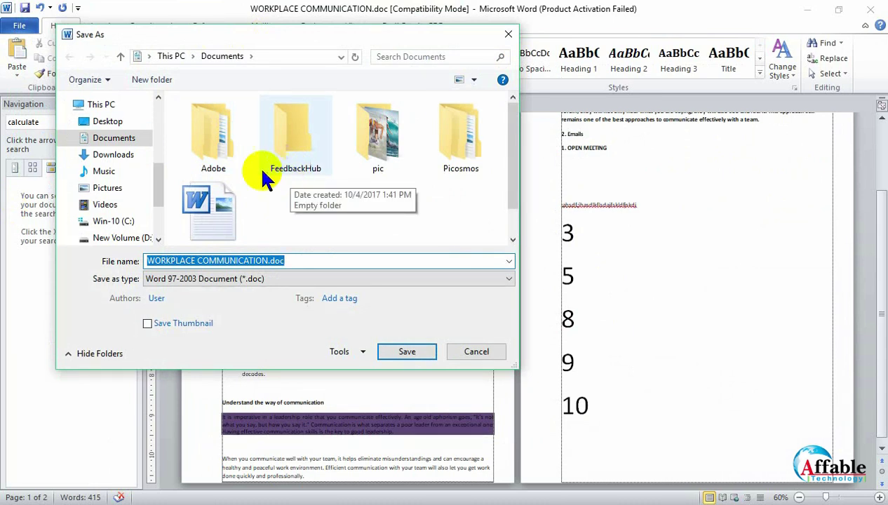
click(120, 121)
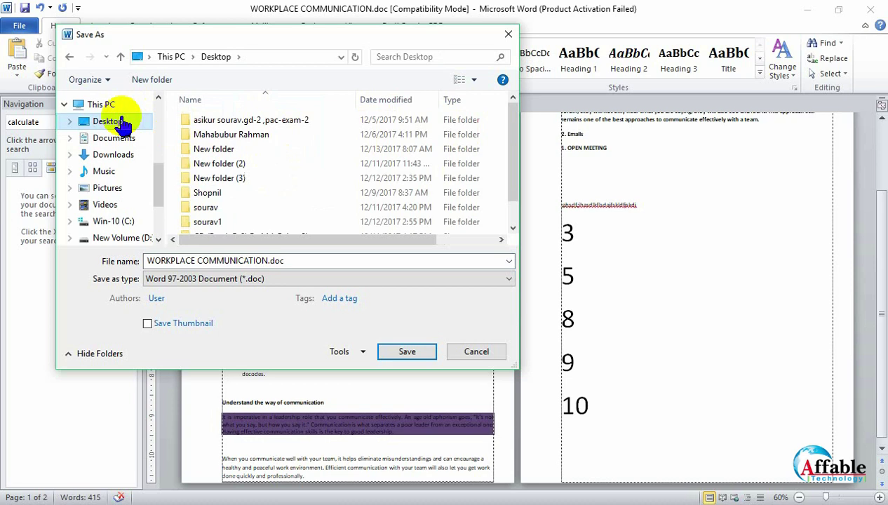
scroll(198, 151, down, 1)
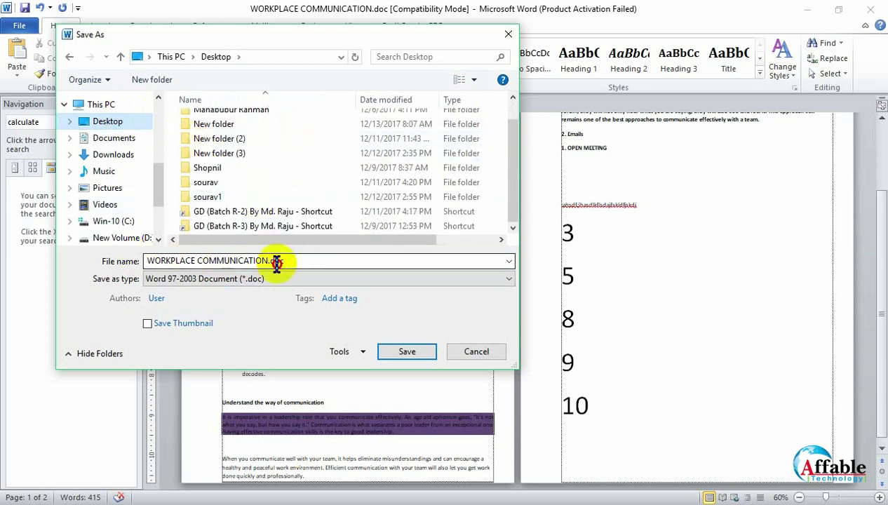
drag(277, 262, 17, 231)
text(Raju)
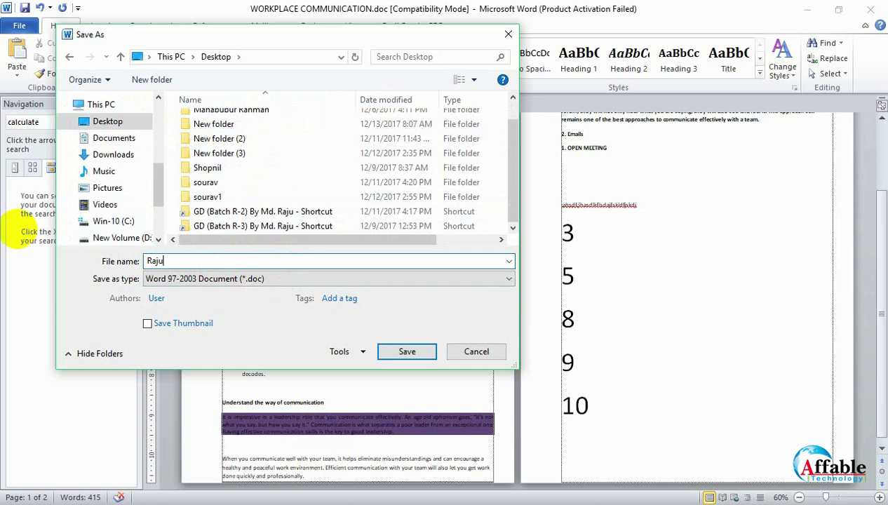
Save the copy as Word Document (*.docx), accepting the format conversion with its "Do not ask me again" option
click(249, 282)
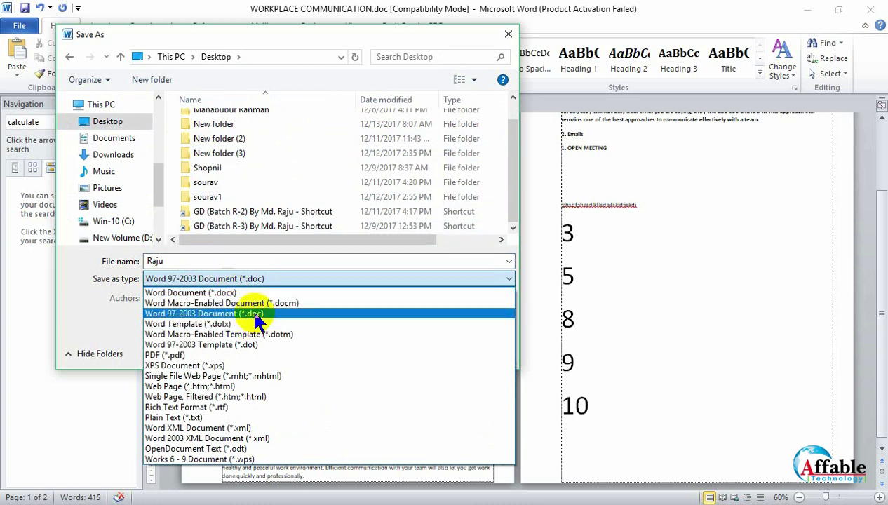
click(213, 292)
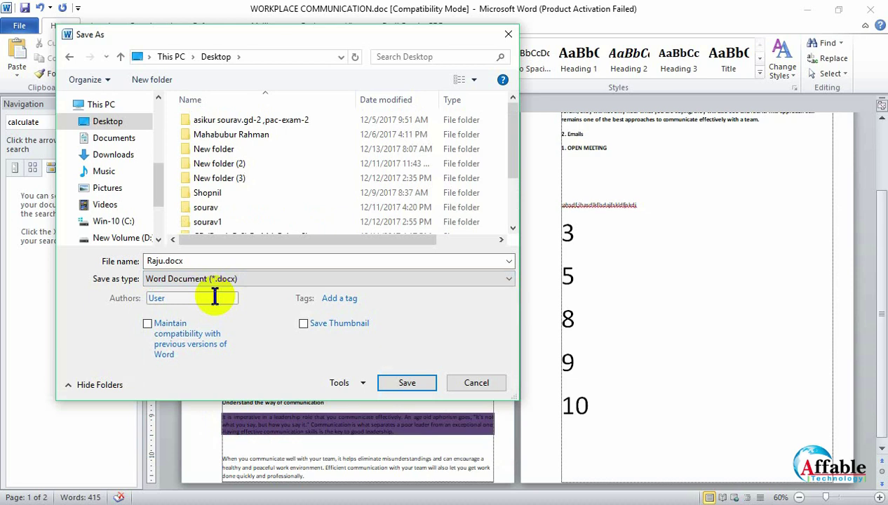
click(260, 279)
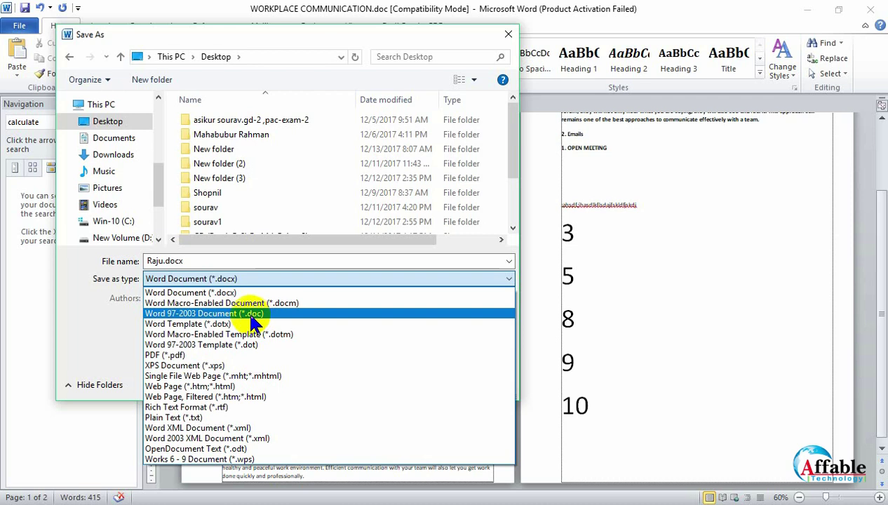
click(226, 293)
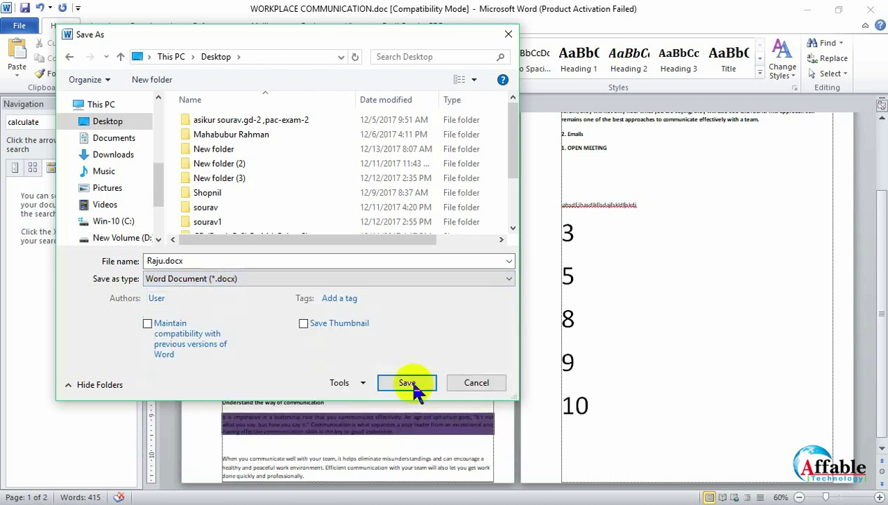
click(413, 384)
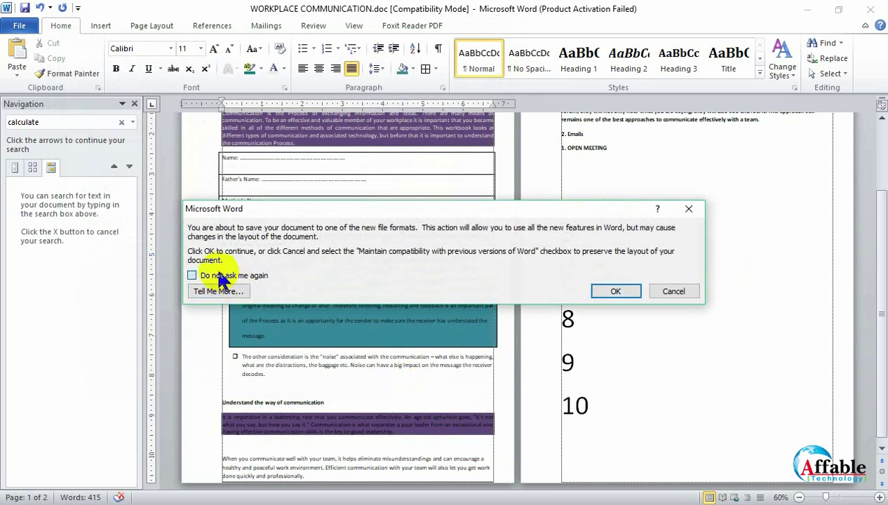
click(220, 276)
click(615, 291)
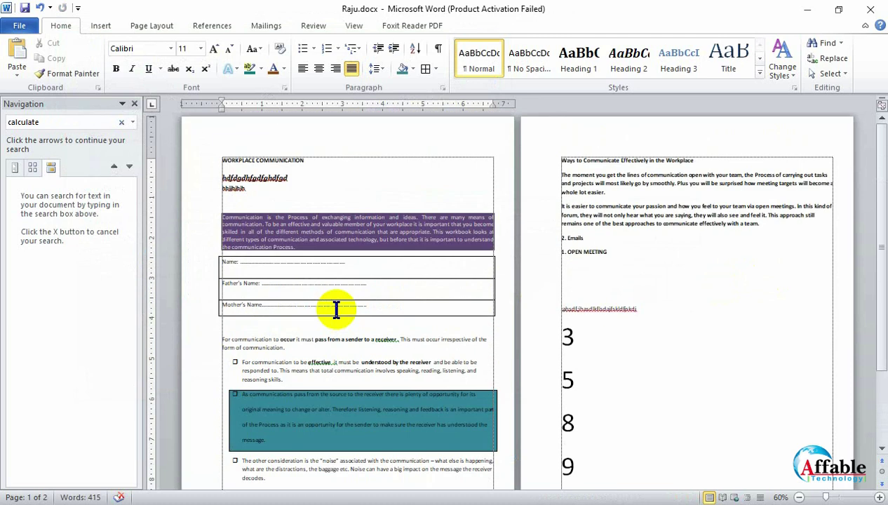
Save another copy of the document on the Desktop in PDF (*.pdf) format
click(19, 25)
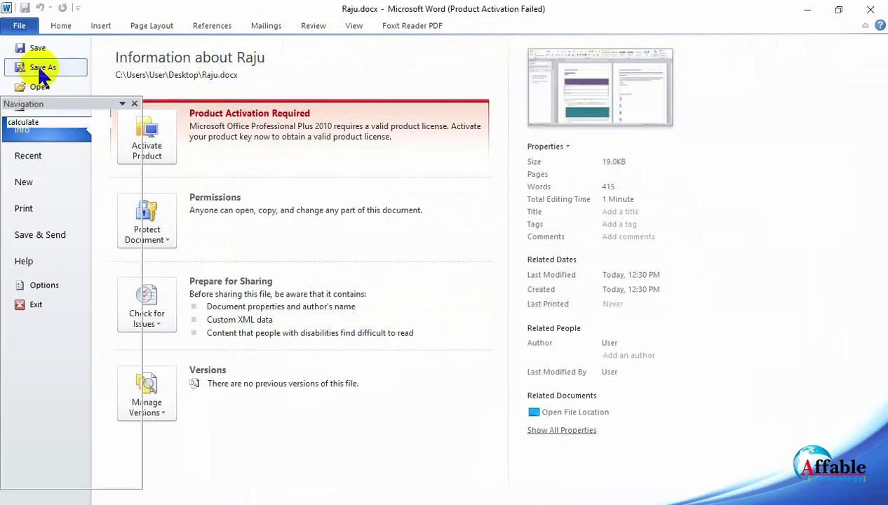
click(38, 66)
click(184, 278)
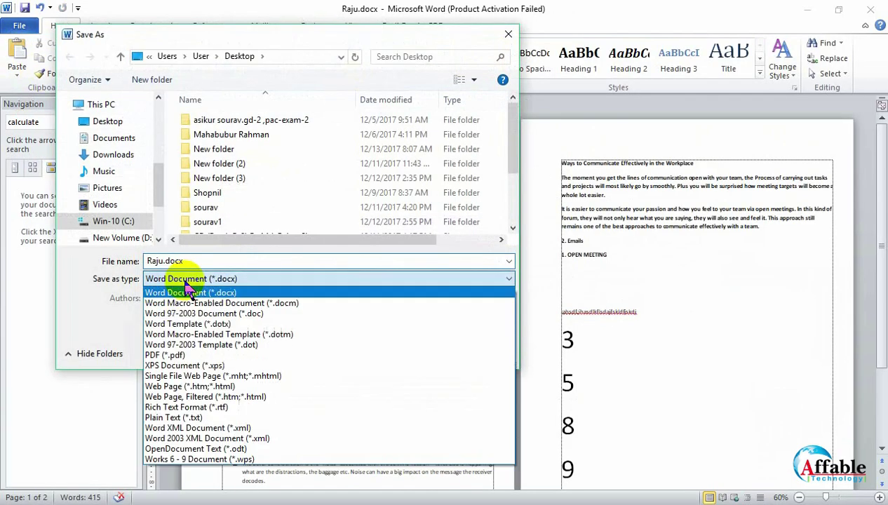
click(162, 354)
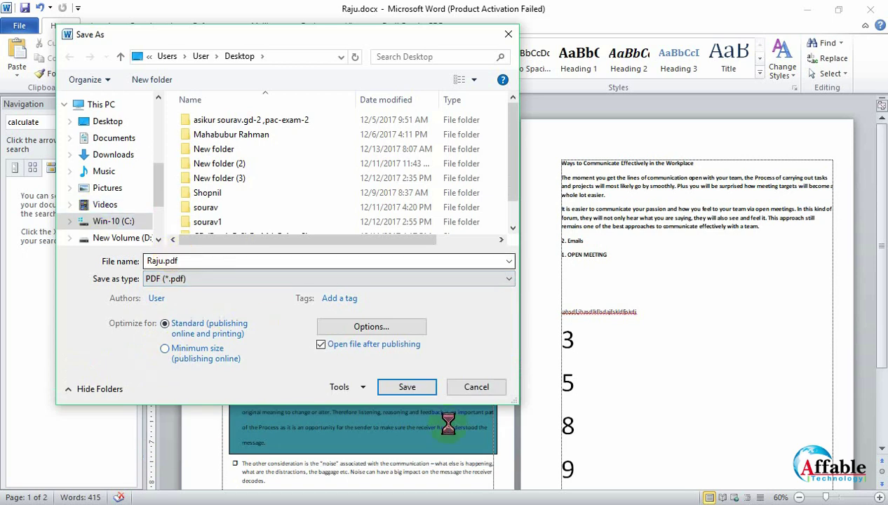
click(404, 386)
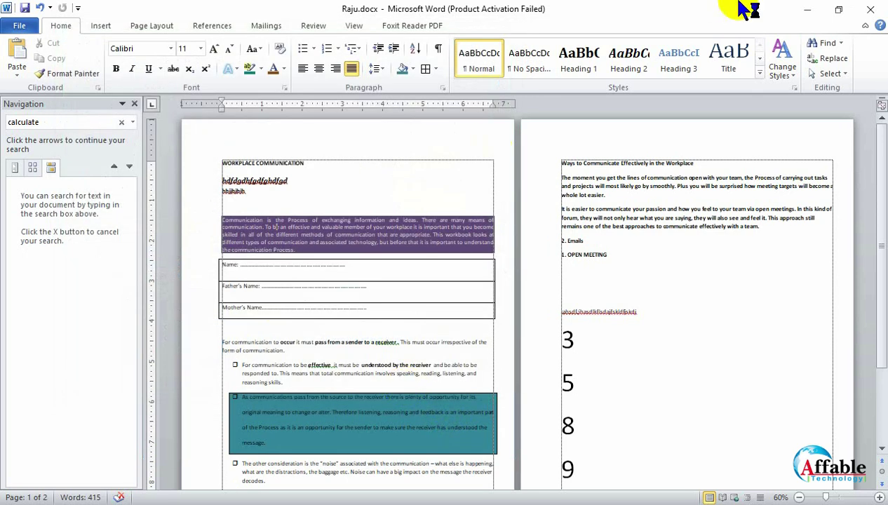
Minimize the saved document's window and close Document1 without saving it
click(808, 10)
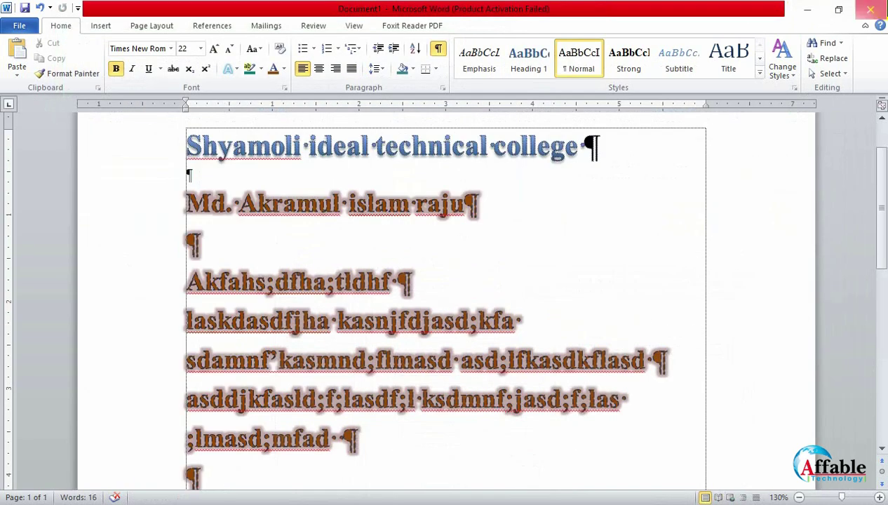
click(870, 10)
click(436, 294)
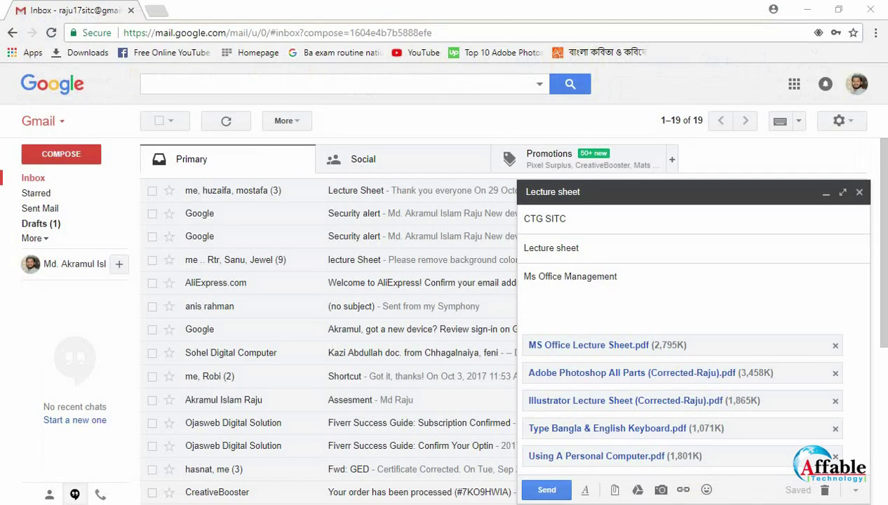
Send the "Lecture sheet" e-mail with its five PDF attachments and minimize the browser
click(548, 490)
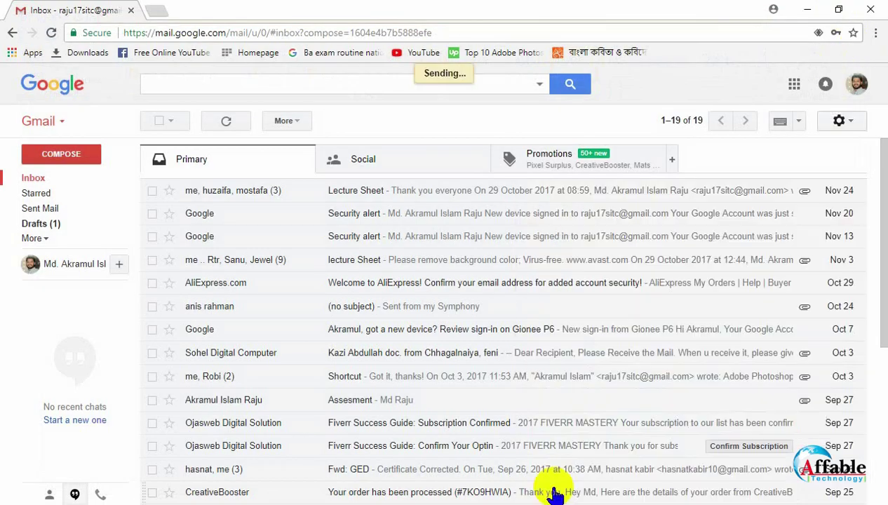
click(808, 14)
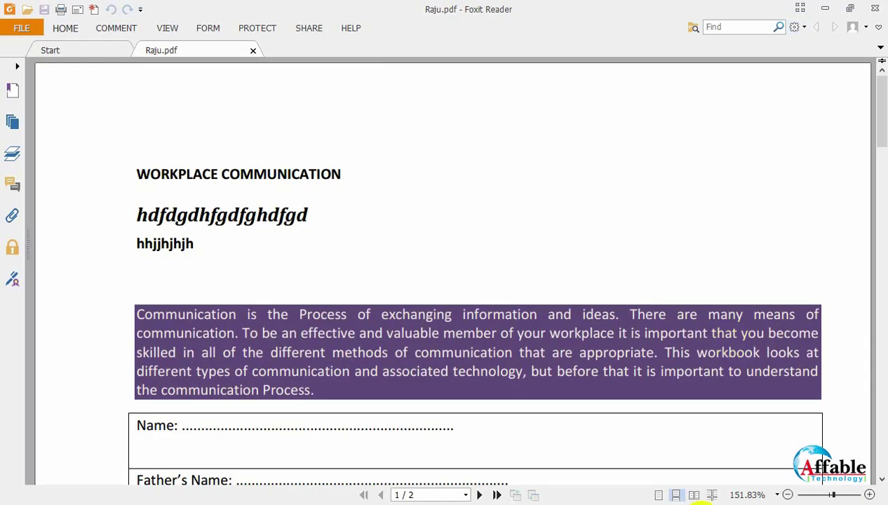
Look through both pages of the exported PDF at full-page zoom and close the PDF reader
scroll(533, 322, down, 3)
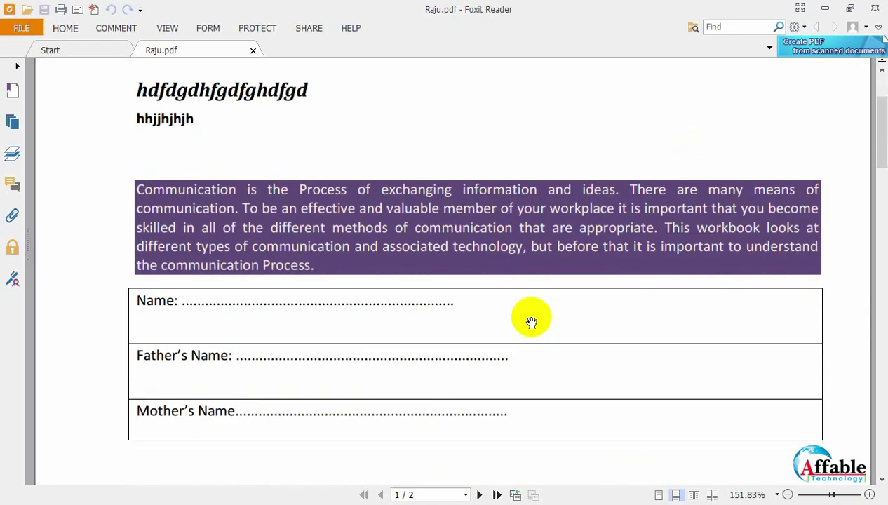
key(ctrl+0)
scroll(533, 323, down, 6)
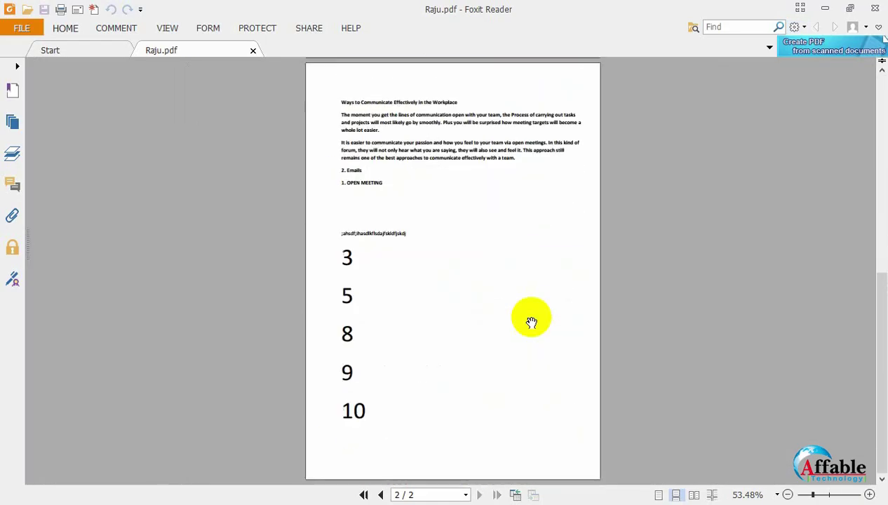
scroll(532, 323, up, 3)
scroll(533, 323, up, 5)
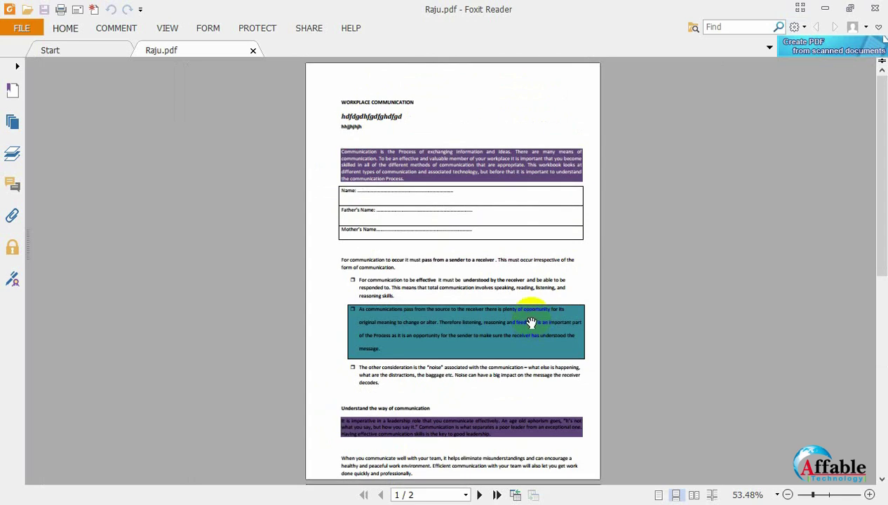
click(875, 8)
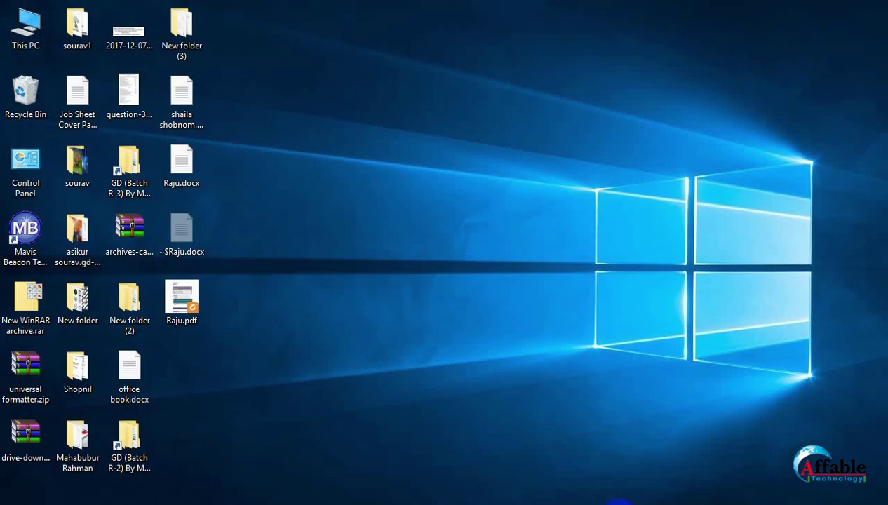
Switch to the saved Word document, close its Navigation pane and minimize the window
click(593, 499)
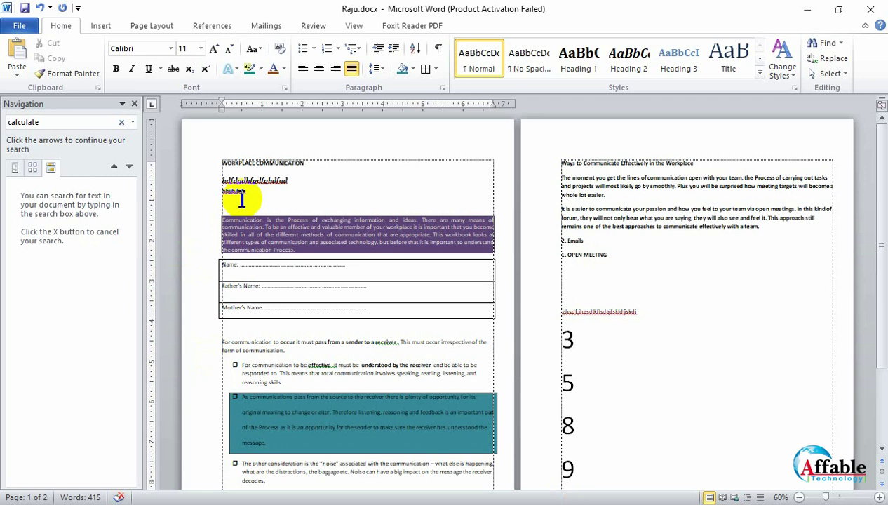
click(134, 104)
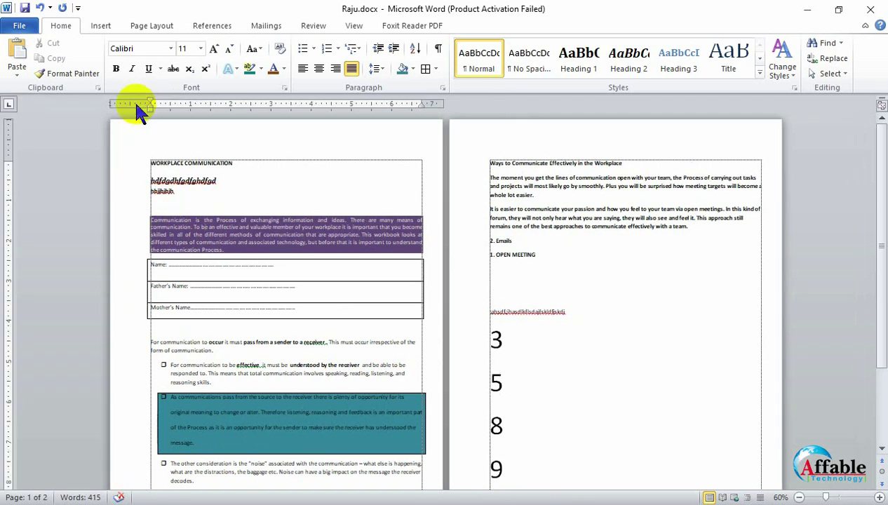
click(803, 13)
Open Control Panel's Programs and Features, look through the installed programs for a PDF reader and close the window
key(super)
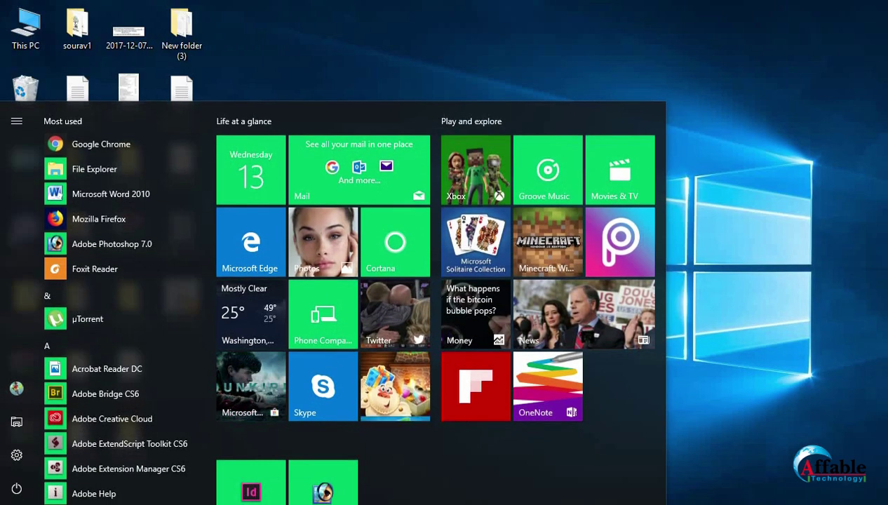
text(cont)
click(65, 185)
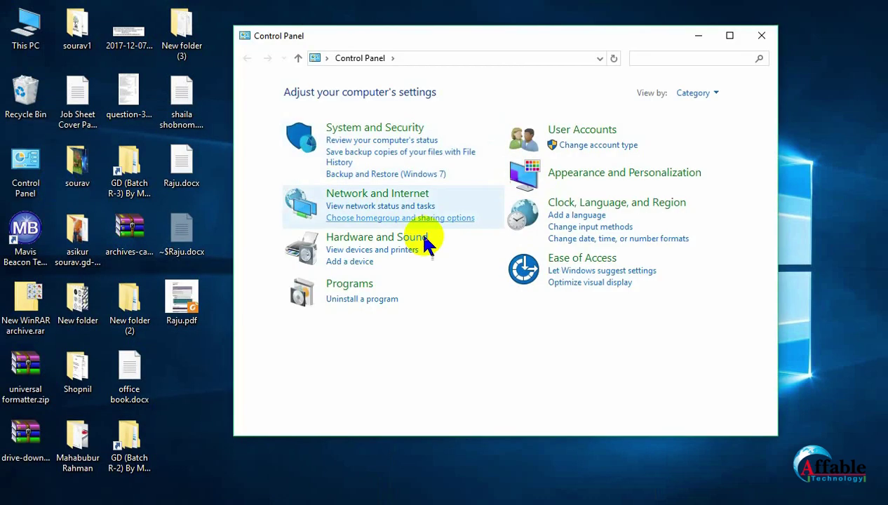
click(353, 300)
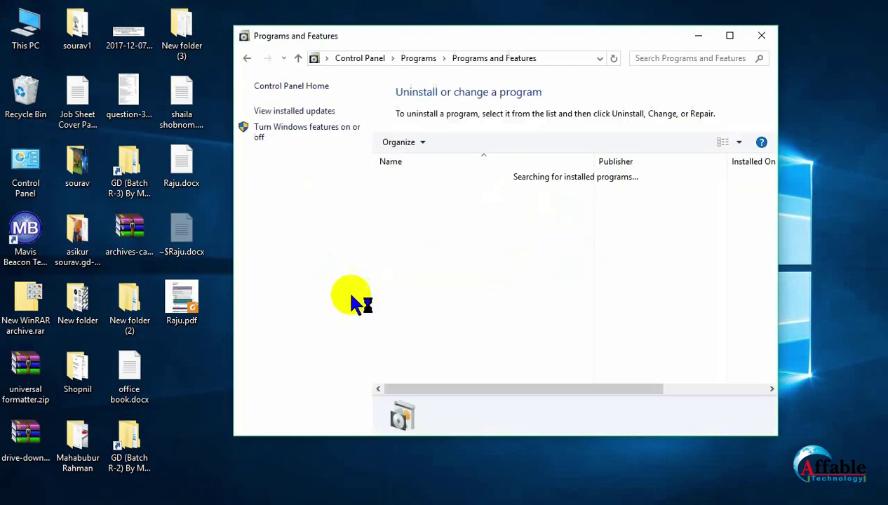
scroll(438, 277, down, 2)
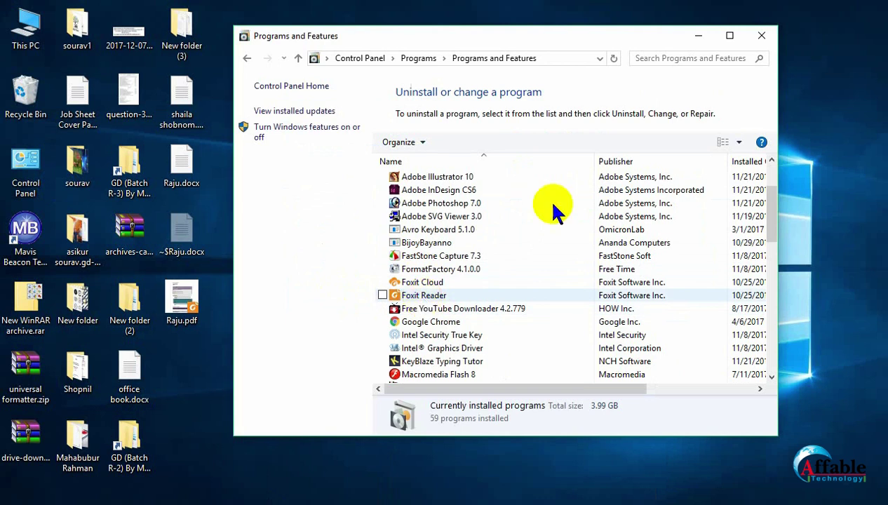
click(754, 35)
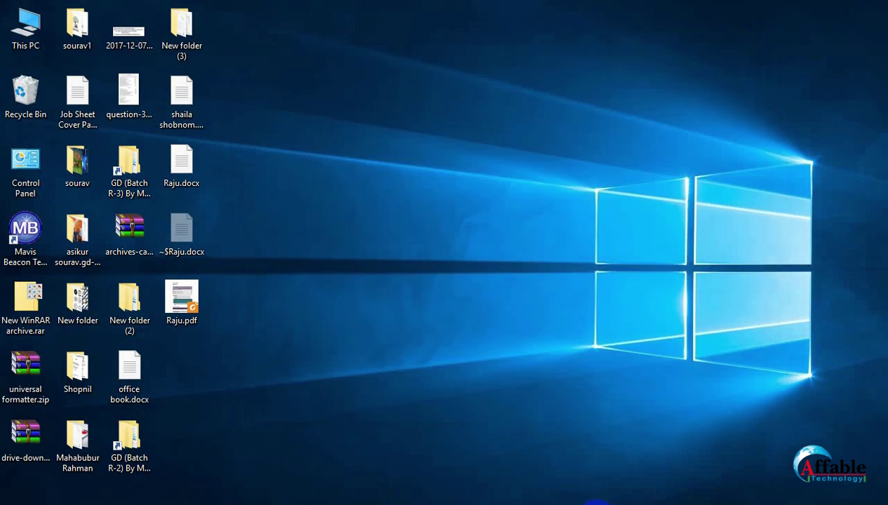
Return to the Word document and choose Foxit Reader PDF Printer as its printer
key(alt+Tab)
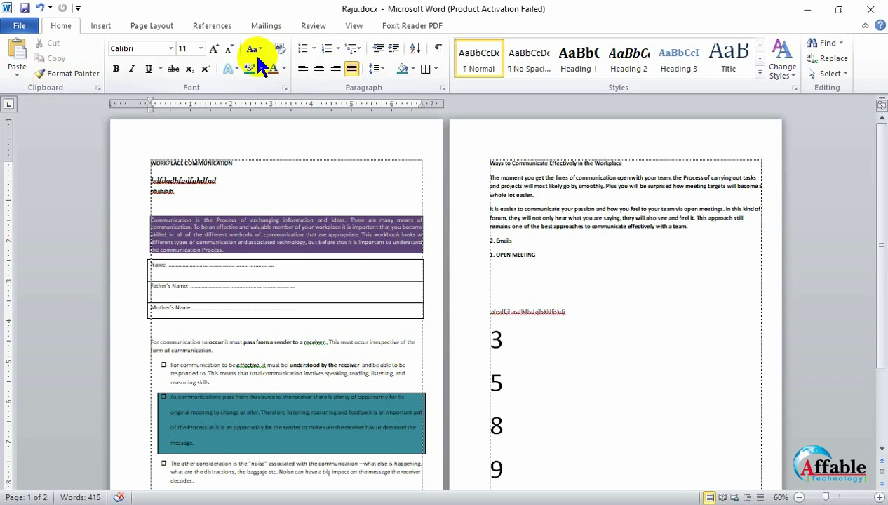
key(ctrl+p)
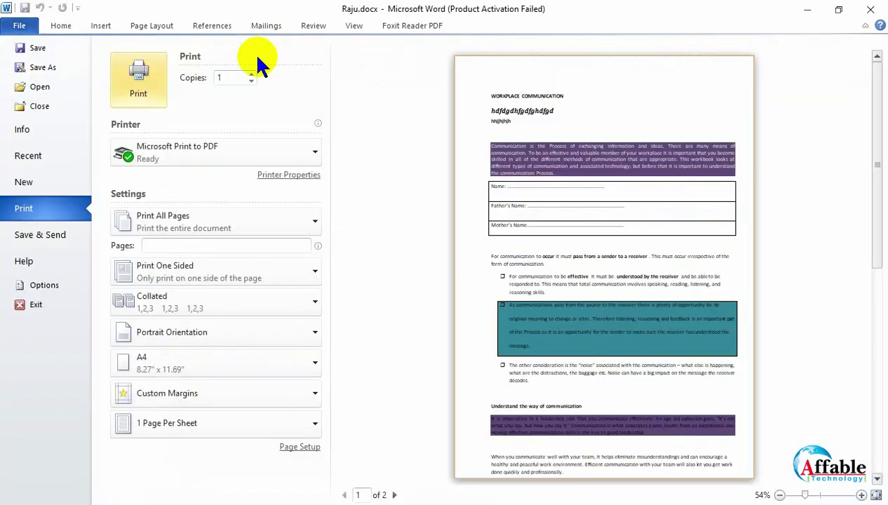
click(206, 150)
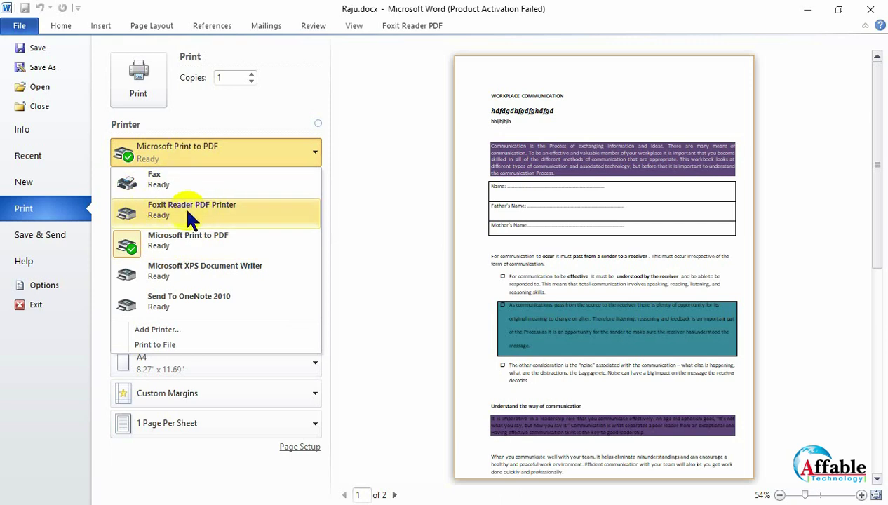
click(180, 209)
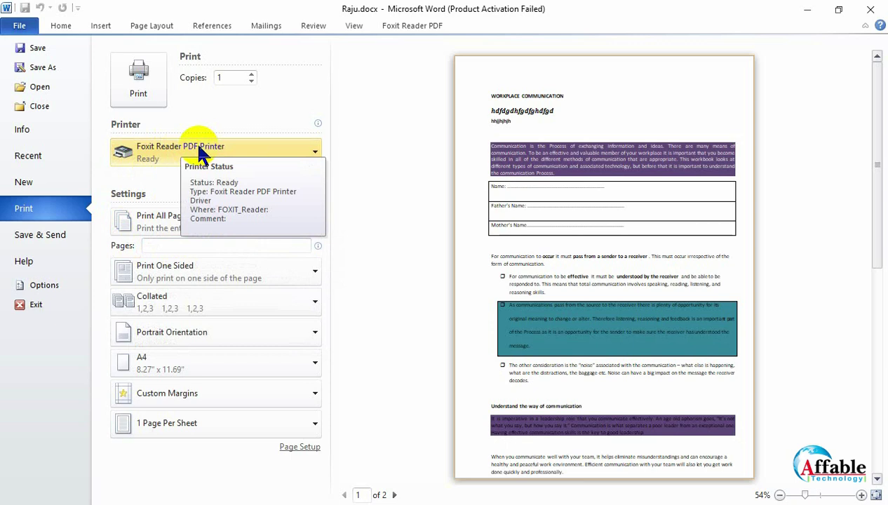
scroll(694, 242, down, 1)
scroll(621, 257, up, 1)
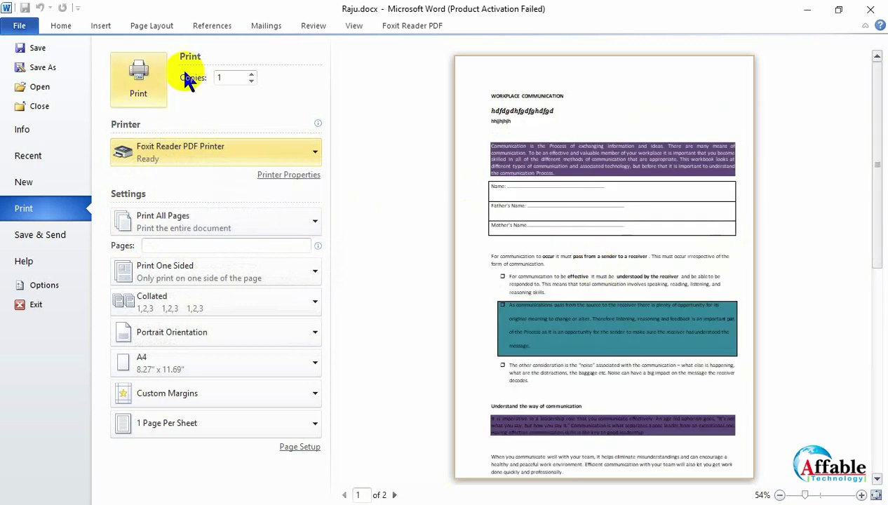
Print the whole document to a PDF on the Desktop, adding 1 to the end of the suggested file name
click(127, 73)
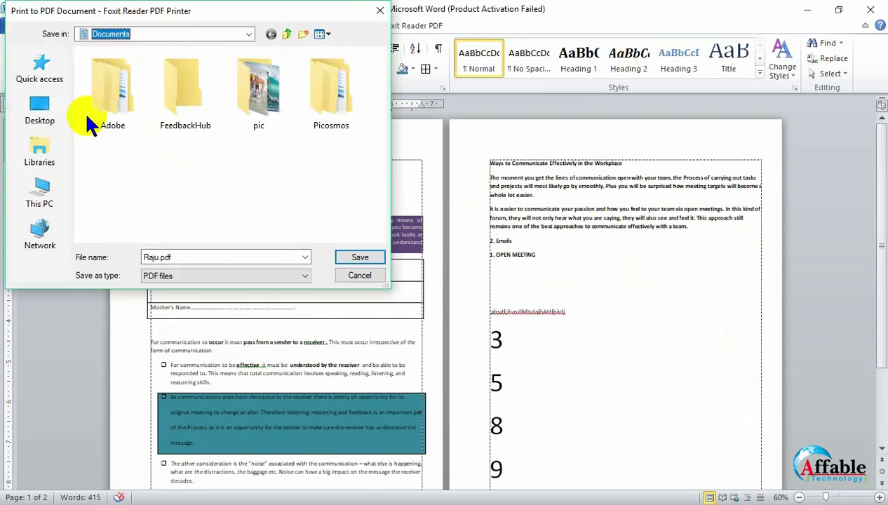
click(39, 109)
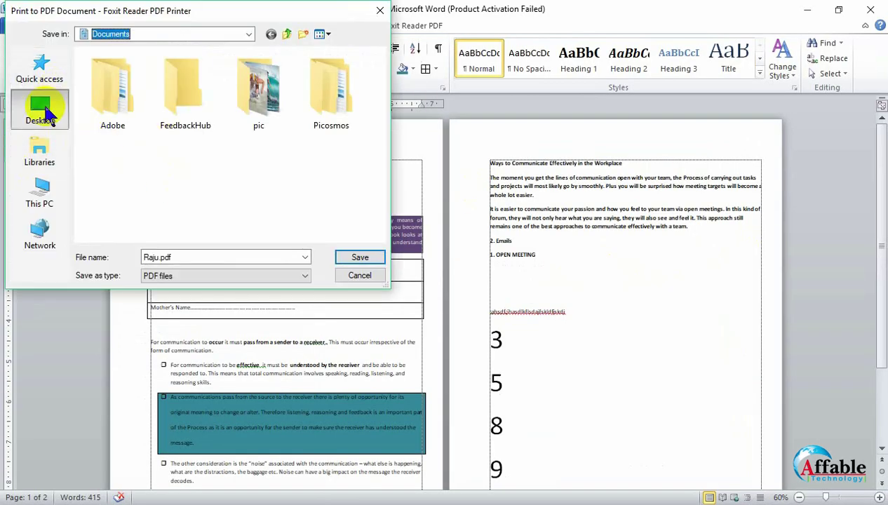
click(157, 257)
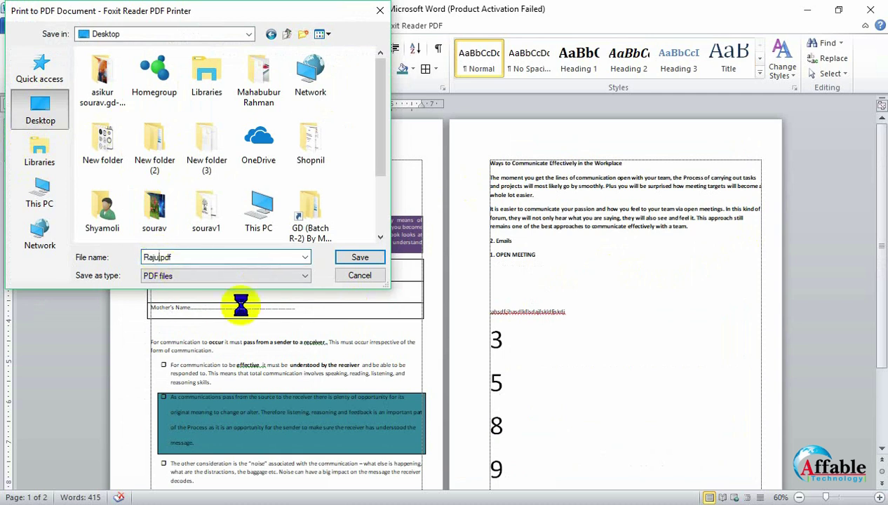
text(1)
key(Return)
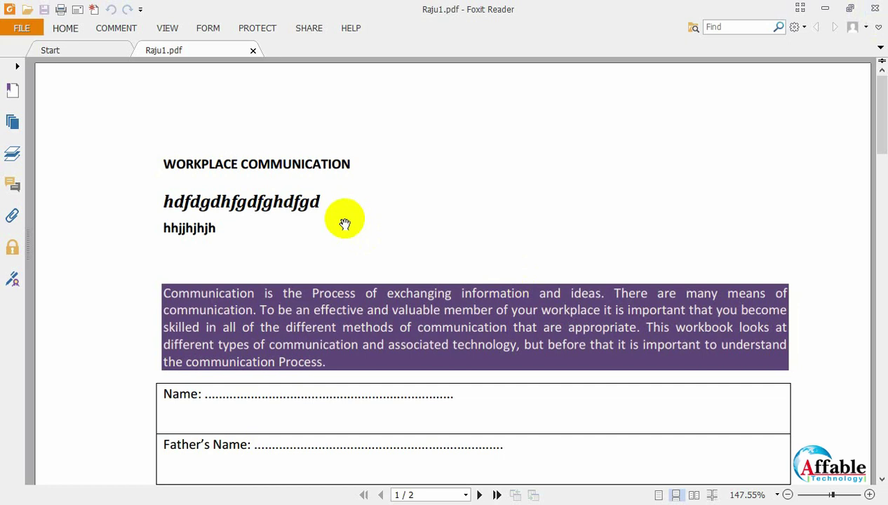
Look through the printed PDF's pages and dismiss the reader's crash report without sending it
scroll(344, 224, down, 4)
scroll(344, 224, down, 5)
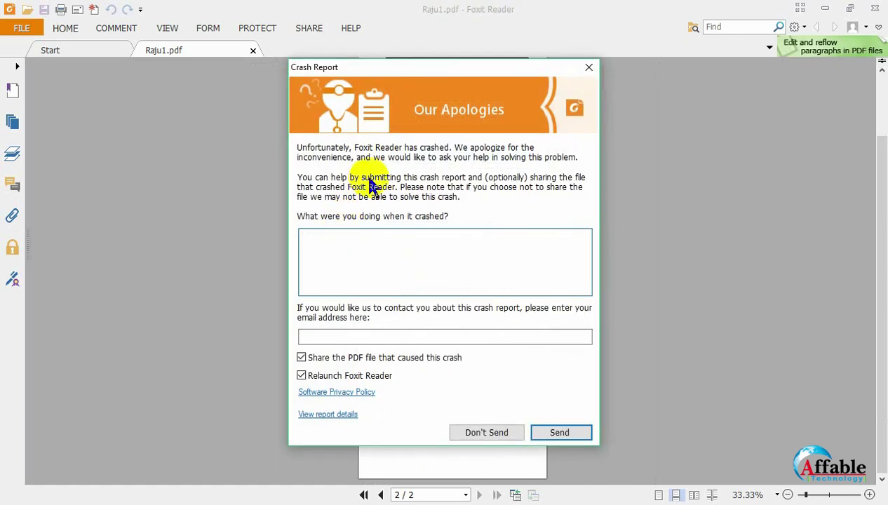
click(488, 430)
scroll(264, 319, down, 1)
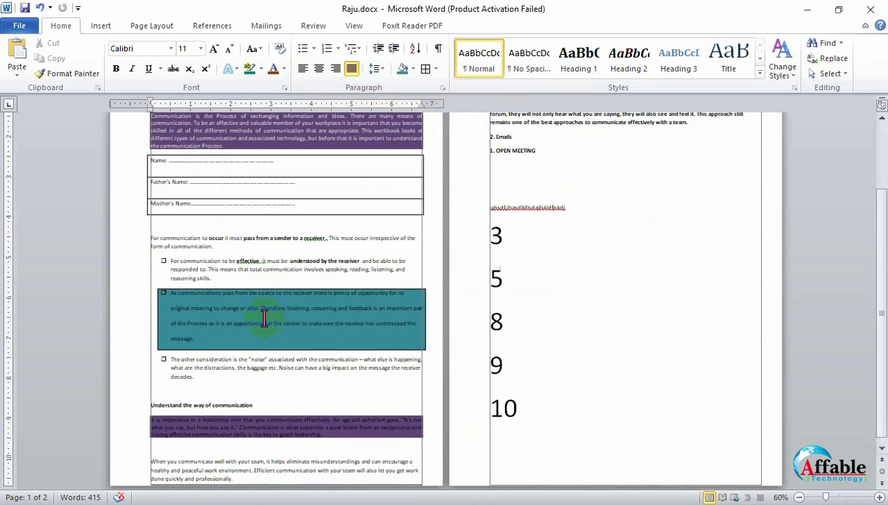
scroll(264, 319, up, 3)
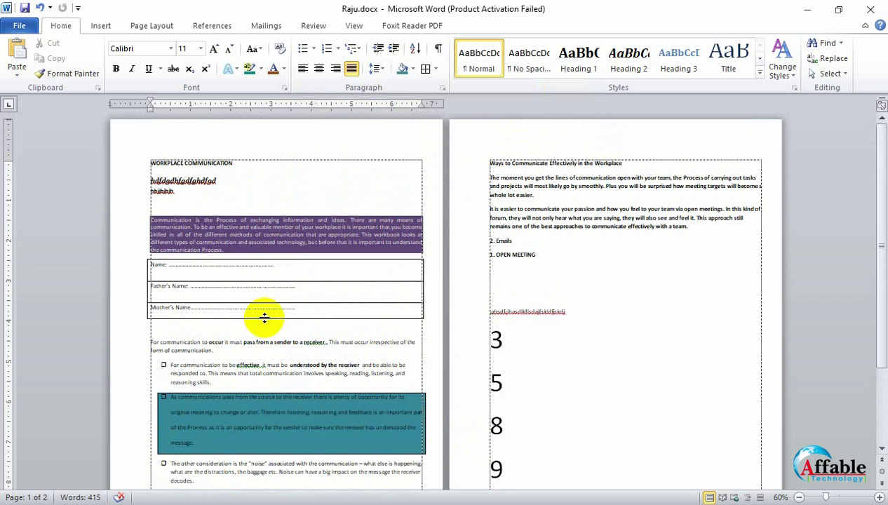
scroll(621, 371, down, 3)
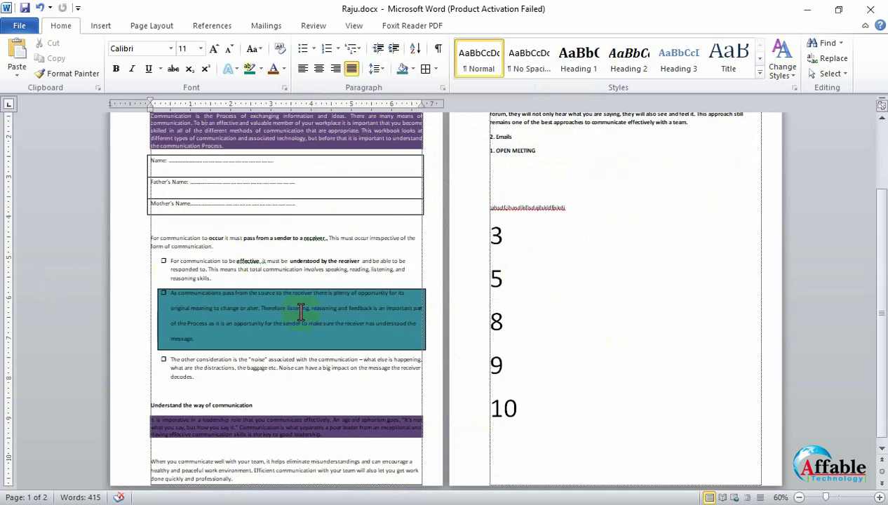
scroll(372, 321, up, 3)
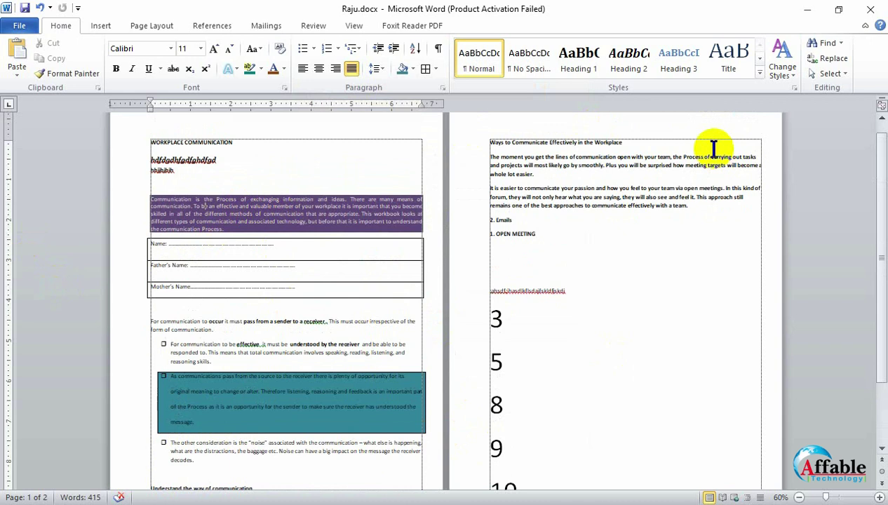
scroll(647, 143, down, 2)
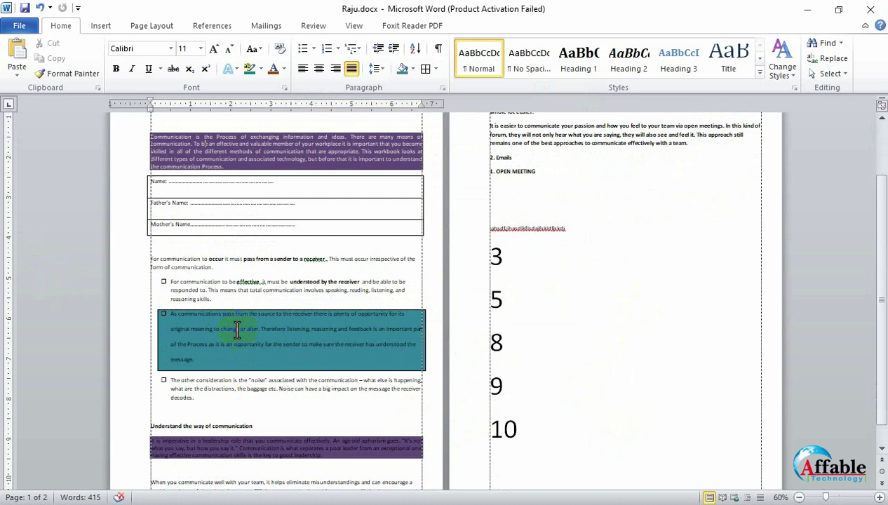
Restrict the document's print range to page 1
key(ctrl+p)
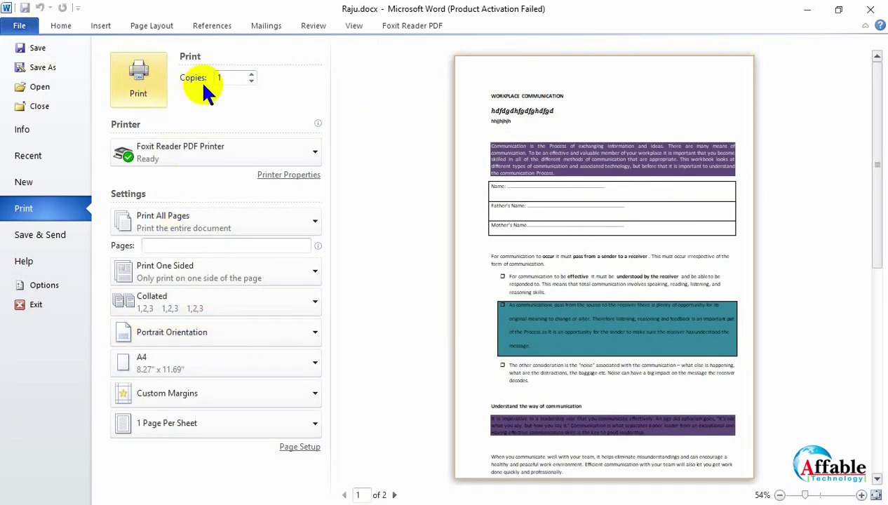
click(153, 246)
text(1)
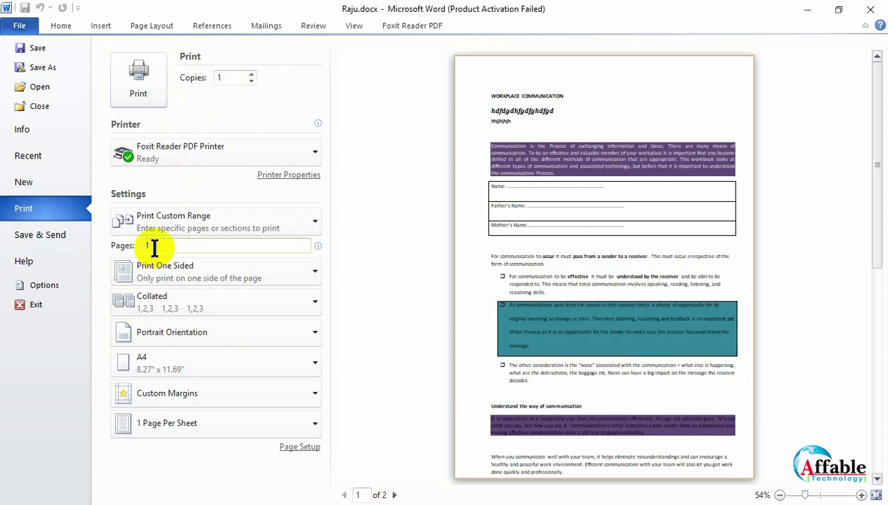
click(153, 89)
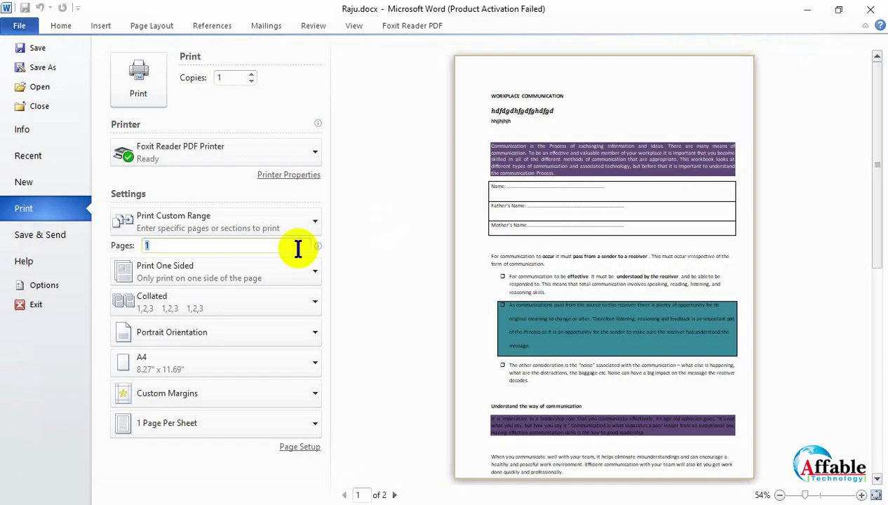
Print the chosen page to a PDF on the Desktop, adding 3 to the suggested file name, and view the resulting PDF
click(144, 81)
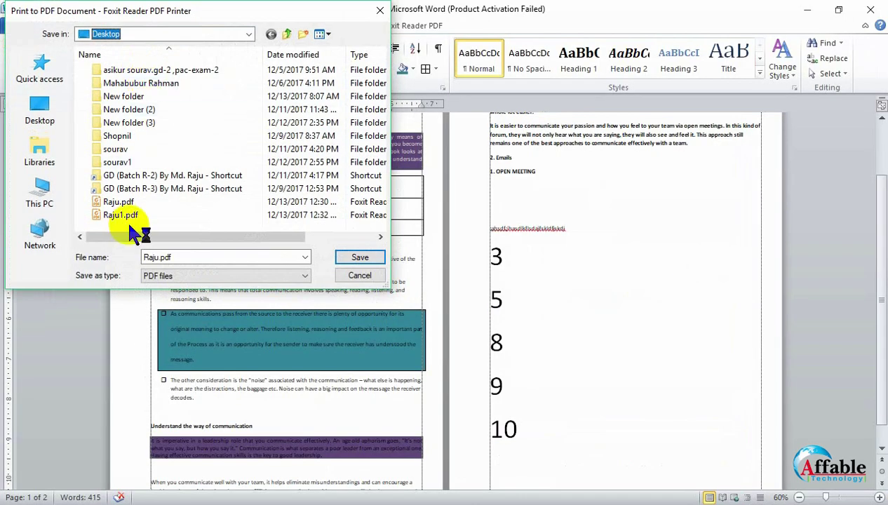
double_click(158, 257)
key(Right)
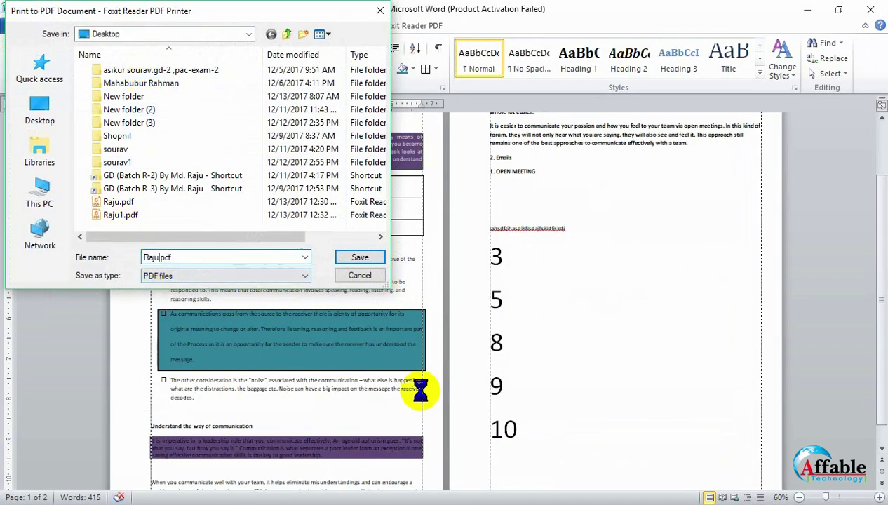
text(3)
key(ctrl+a)
key(Return)
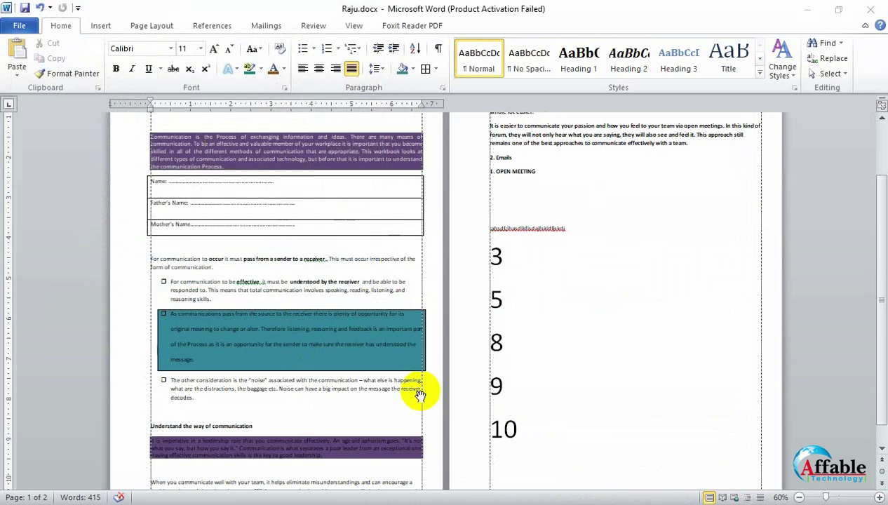
scroll(449, 298, down, 3)
scroll(449, 298, down, 3)
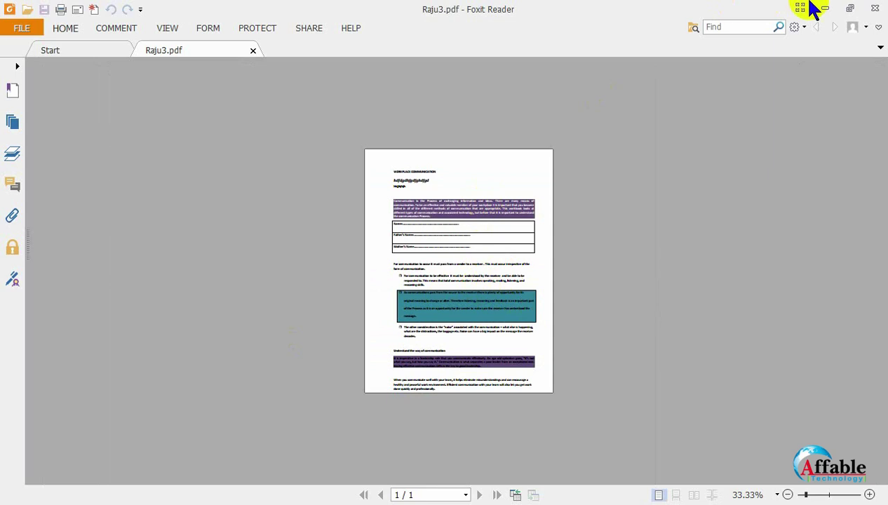
Close the PDF reader to return to the Word document, and dismiss the save prompt from an attempted exit, keeping the document open
click(875, 9)
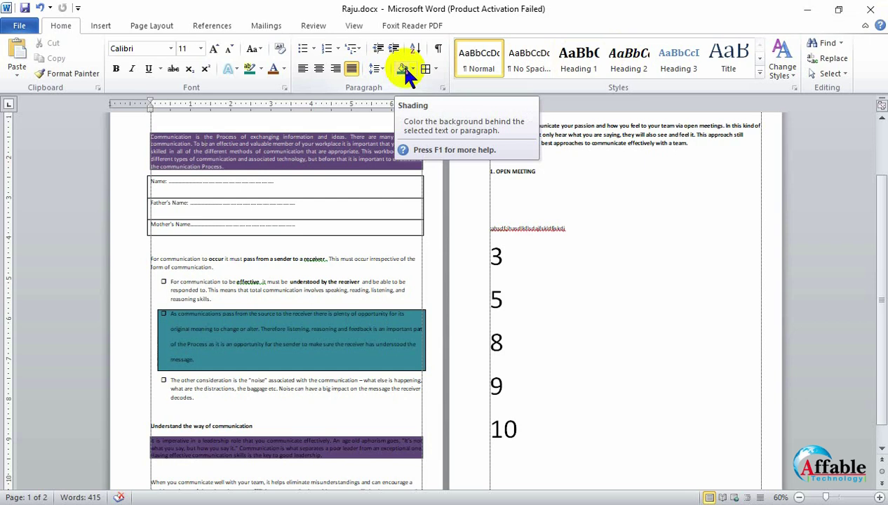
key(alt+F4)
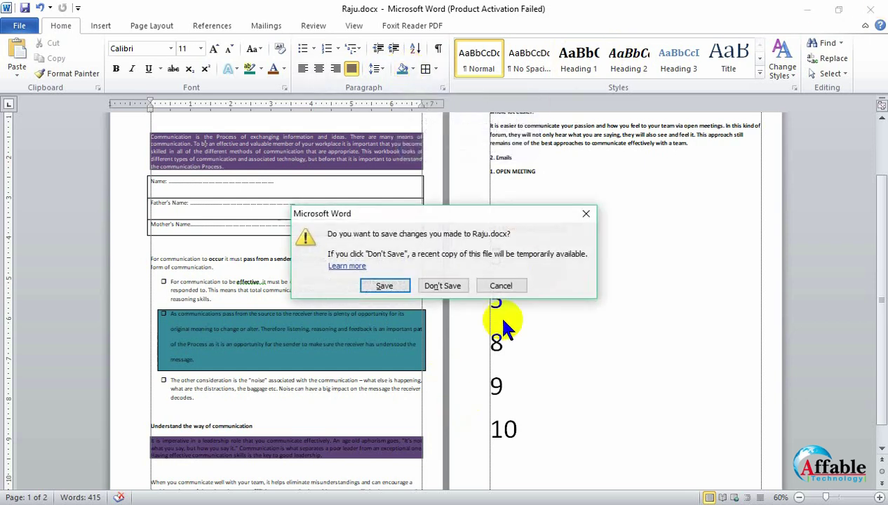
click(585, 213)
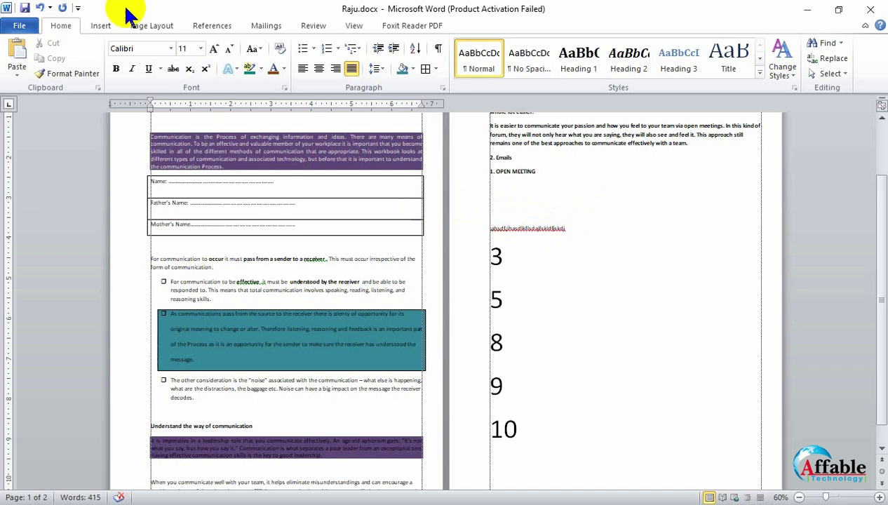
click(154, 26)
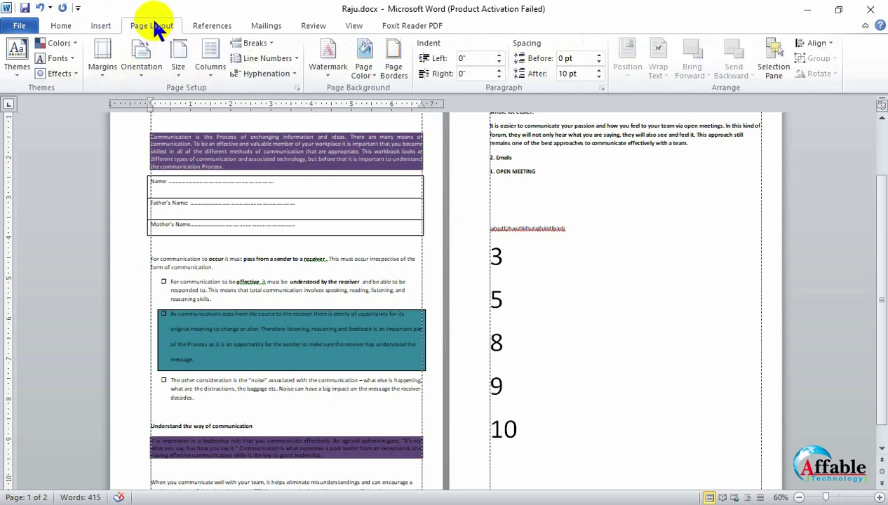
click(211, 26)
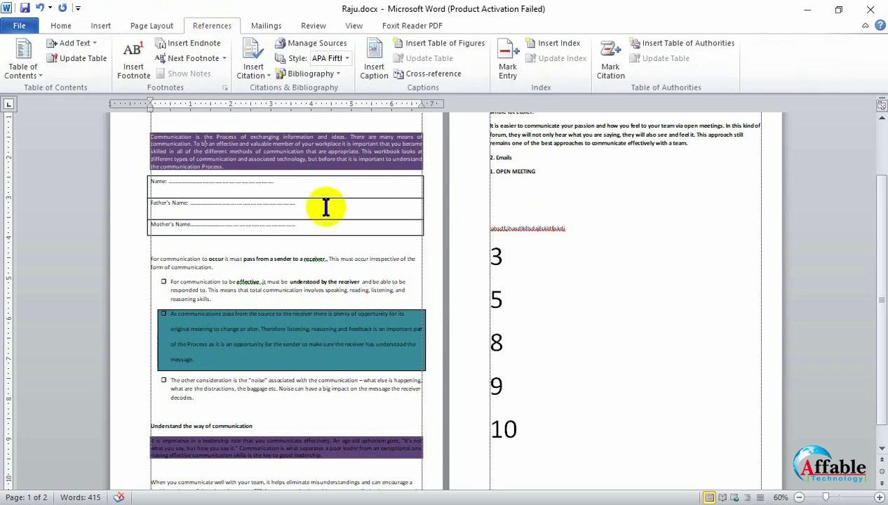
click(276, 24)
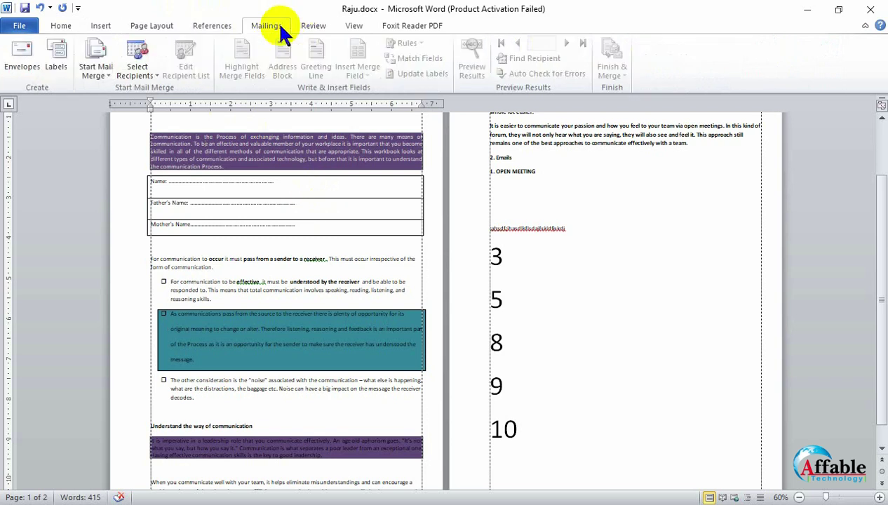
click(214, 22)
click(256, 27)
click(305, 25)
click(353, 25)
click(400, 30)
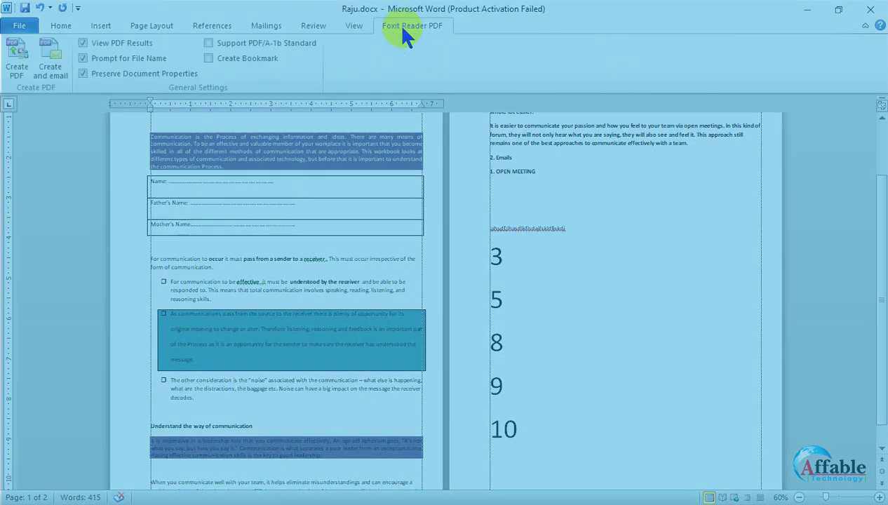